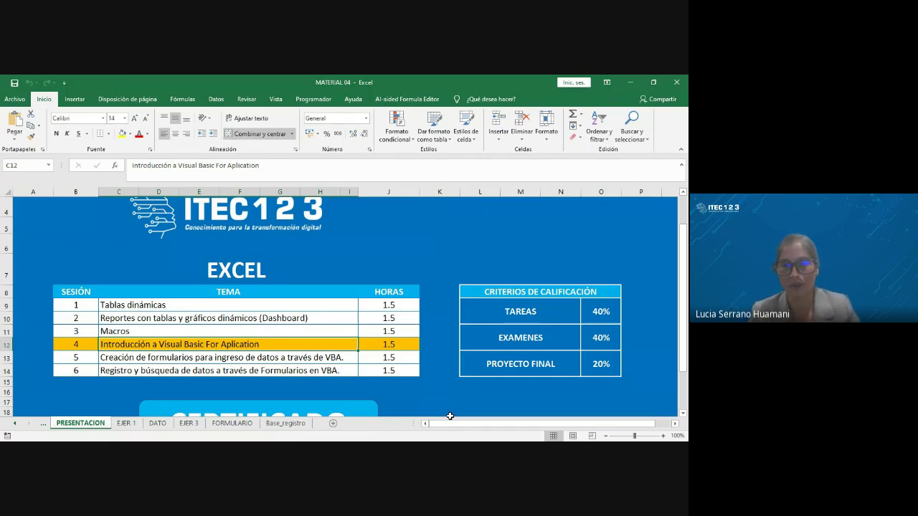
Switch the MATERIAL 04 workbook to the EJER 1 sheet.
left_click(127, 423)
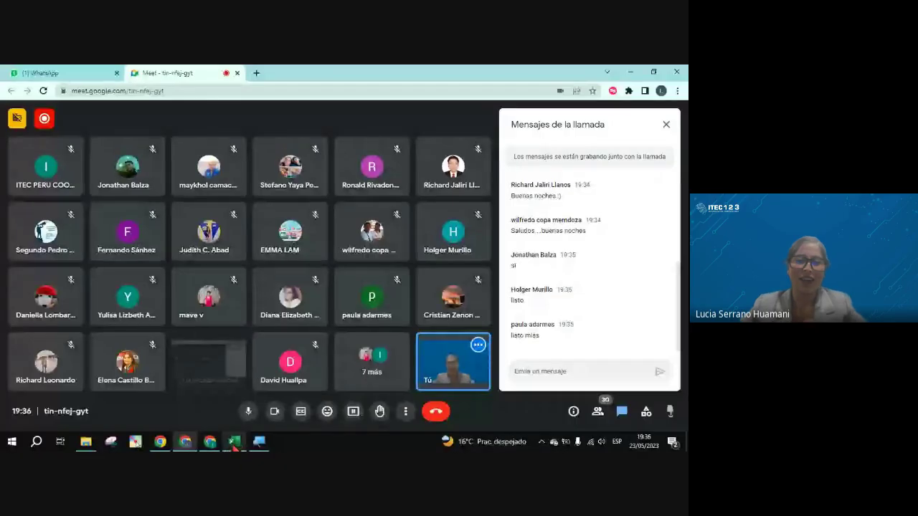
Open the 'Excel nivel Avanzado - Sesión 04' PDF from the MANUALES folder in Chrome.
mouse_move(208, 445)
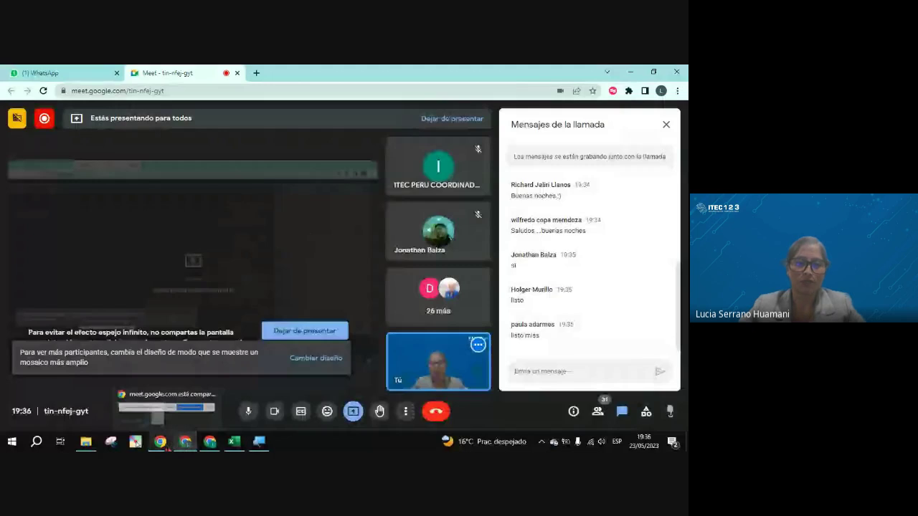
mouse_move(87, 445)
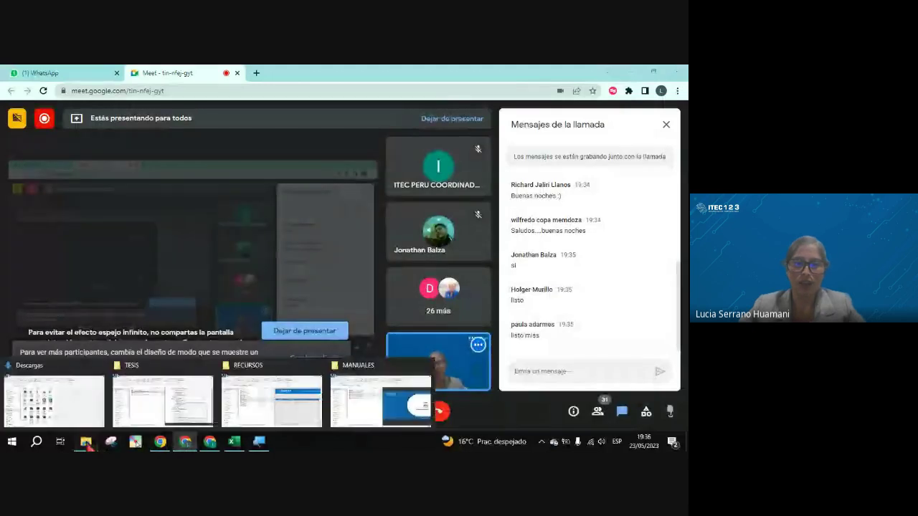
left_click(362, 410)
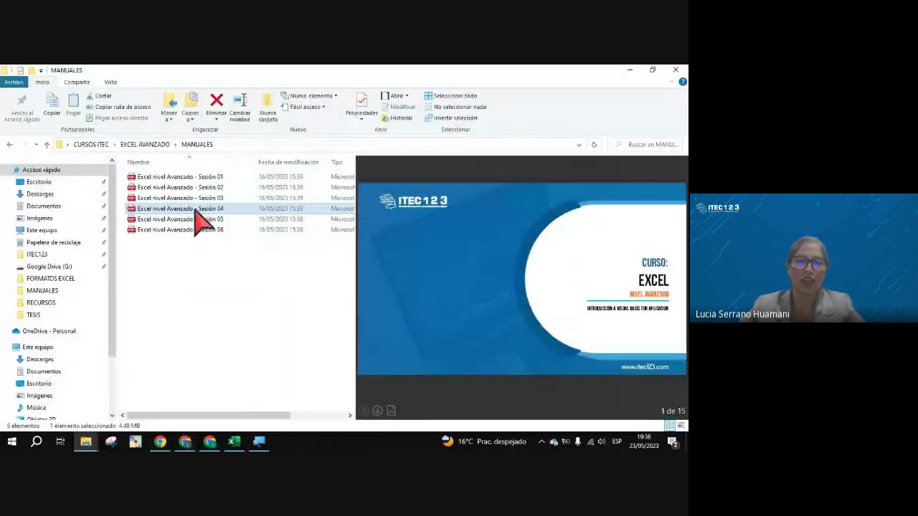
mouse_move(199, 247)
left_mouse_down()
mouse_move(185, 447)
mouse_move(273, 79)
left_mouse_up()
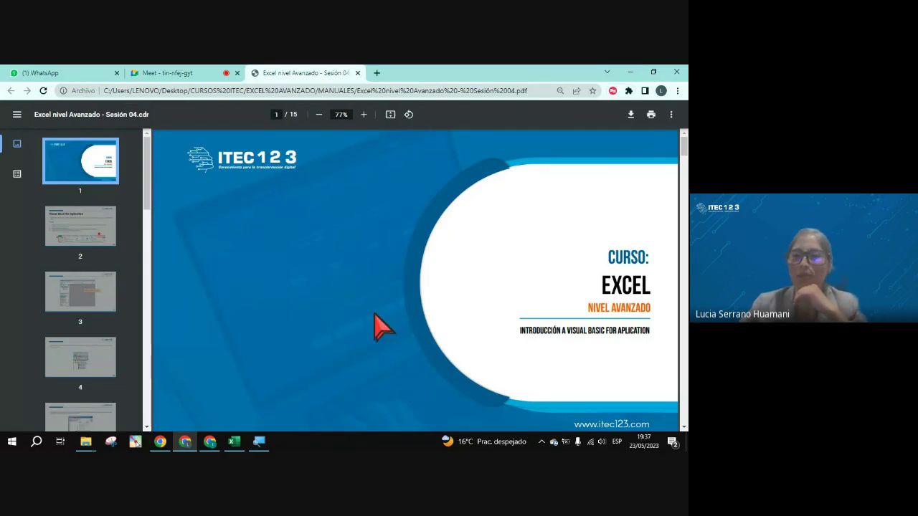
Scroll the Sesión 04 manual down to page 3, showing the VBA editor screenshot.
scroll(374, 316, "down", 5)
scroll(373, 316, "down", 1)
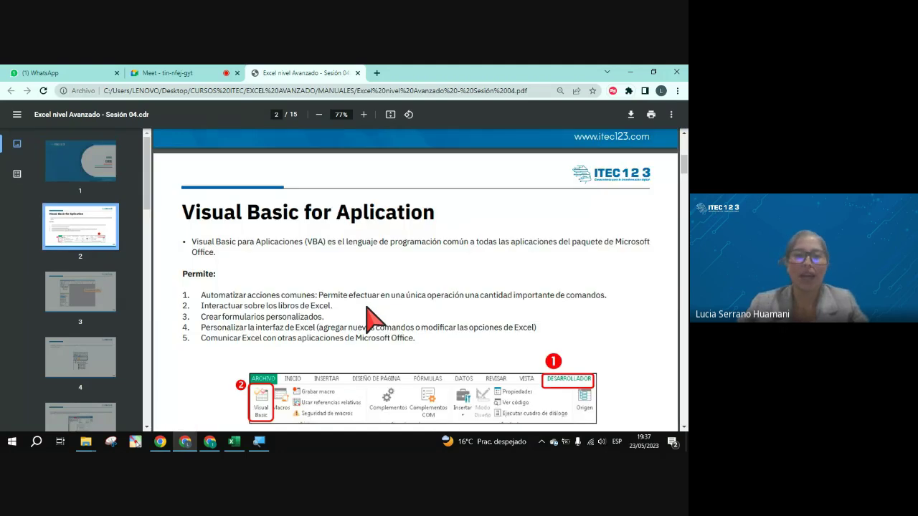
scroll(373, 315, "down", 1)
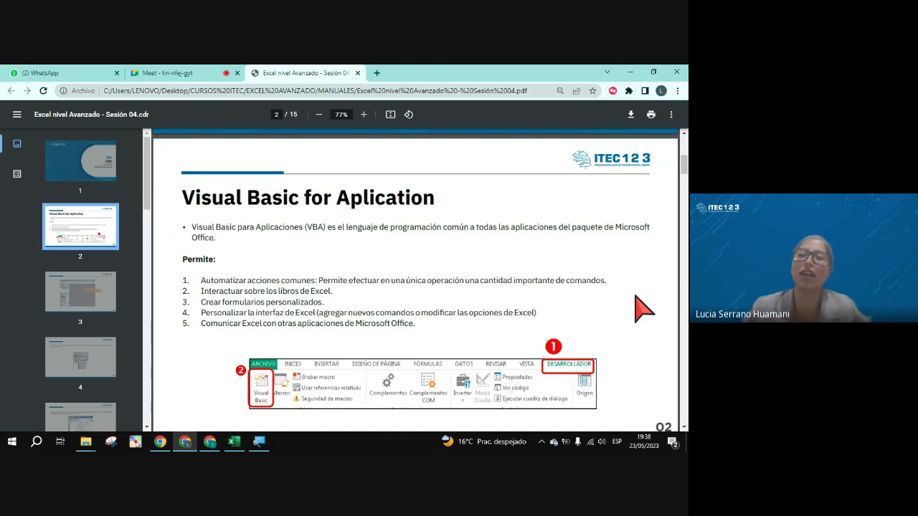
scroll(643, 309, "down", 3)
scroll(643, 309, "down", 2)
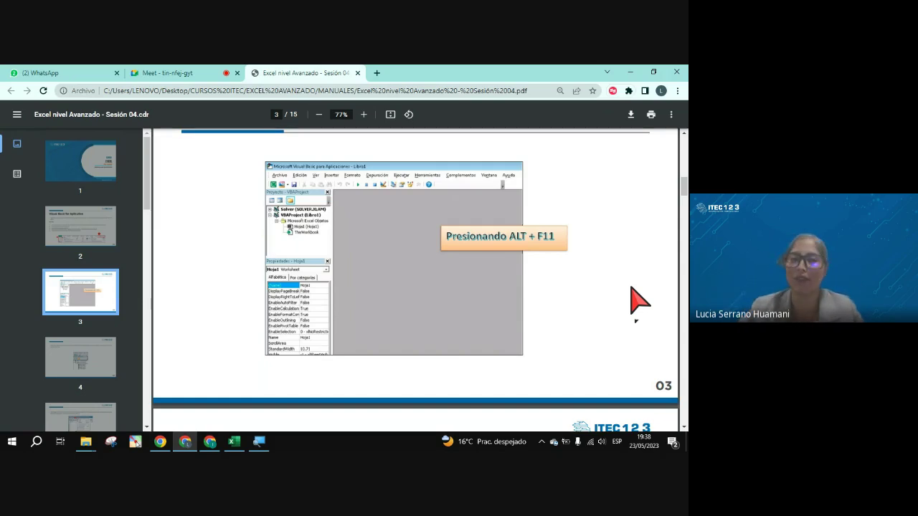
Bring the MATERIAL 04 workbook back and show the Programador ribbon tab.
left_click(234, 441)
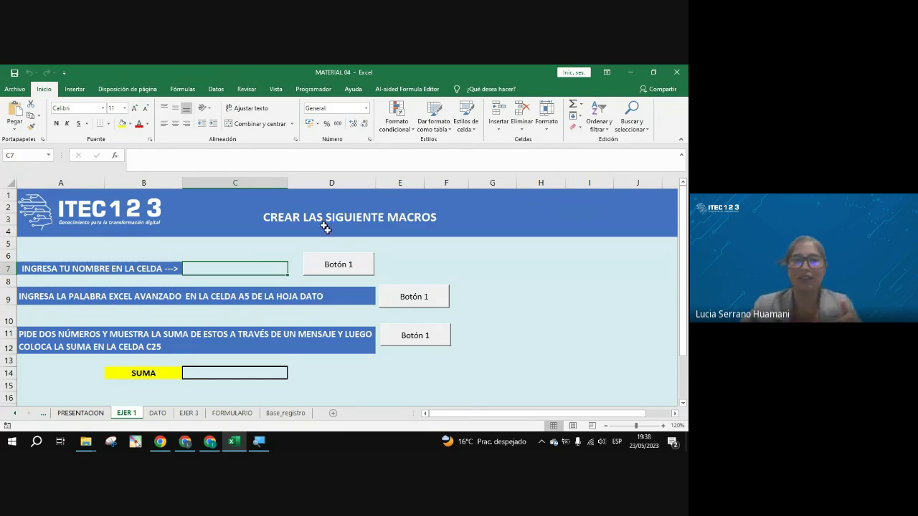
left_click(312, 90)
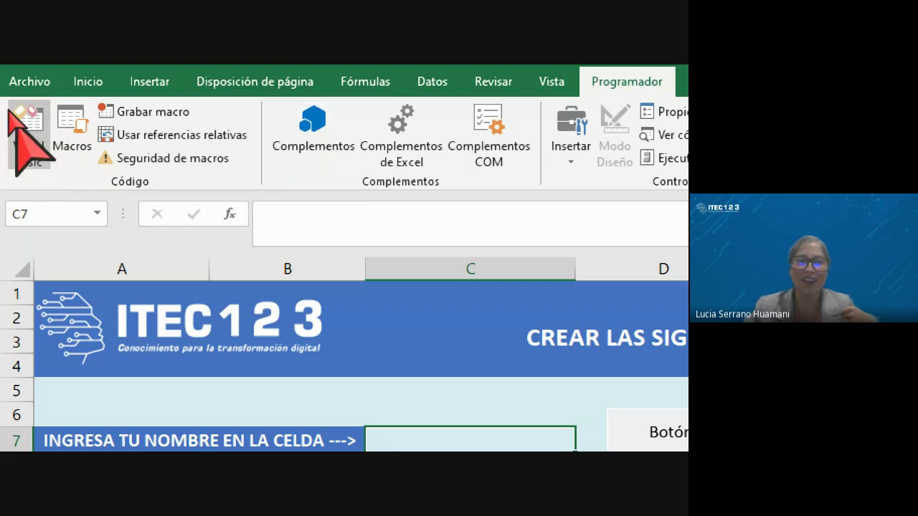
Open the Visual Basic editor and start the on-screen annotation tool beside it.
left_click(15, 116)
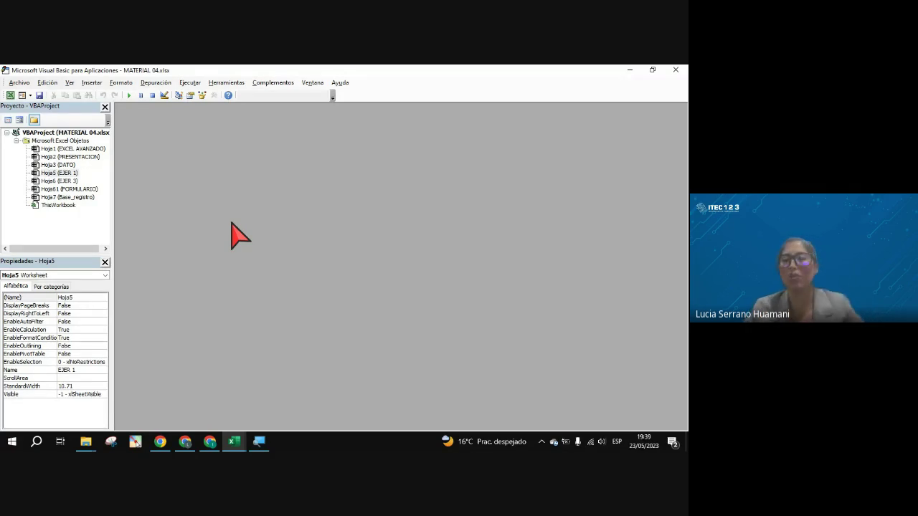
left_click(135, 441)
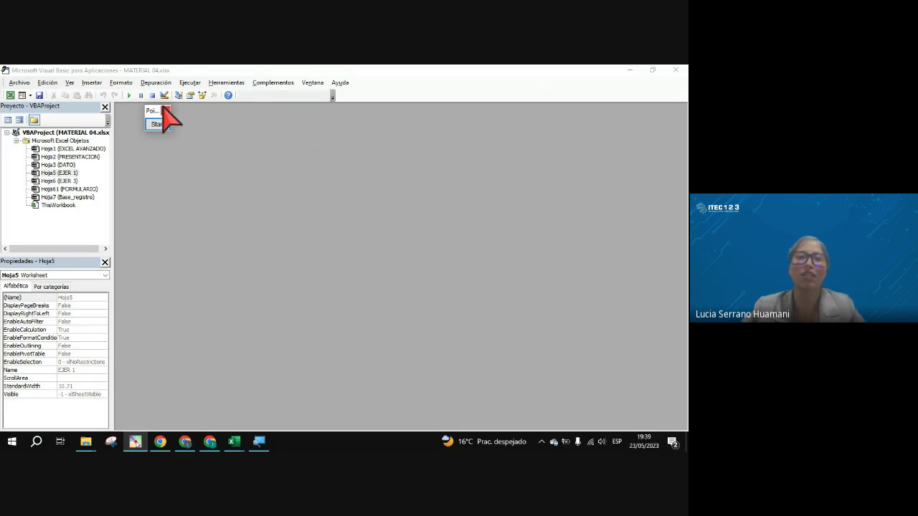
left_click_drag(160, 110, 550, 81)
left_click(552, 95)
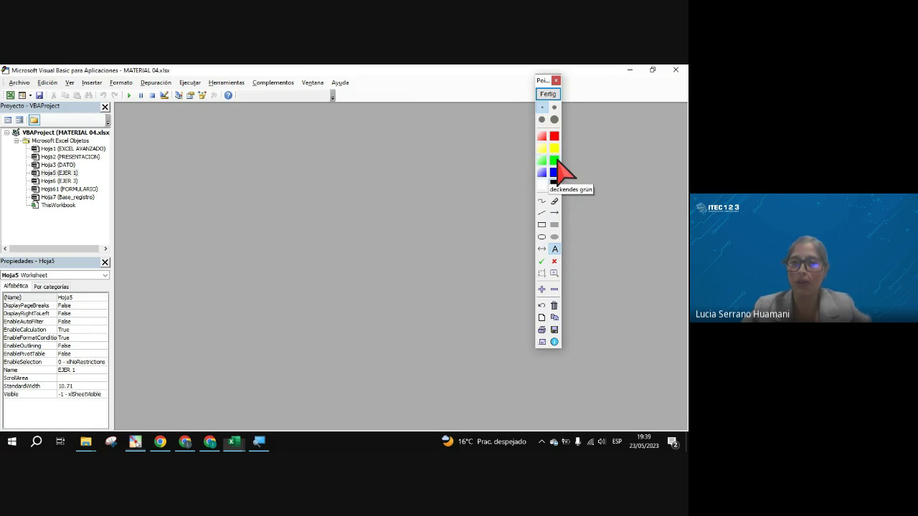
Mark the Project panel with a green rectangle and a thick green arrow.
left_click(542, 224)
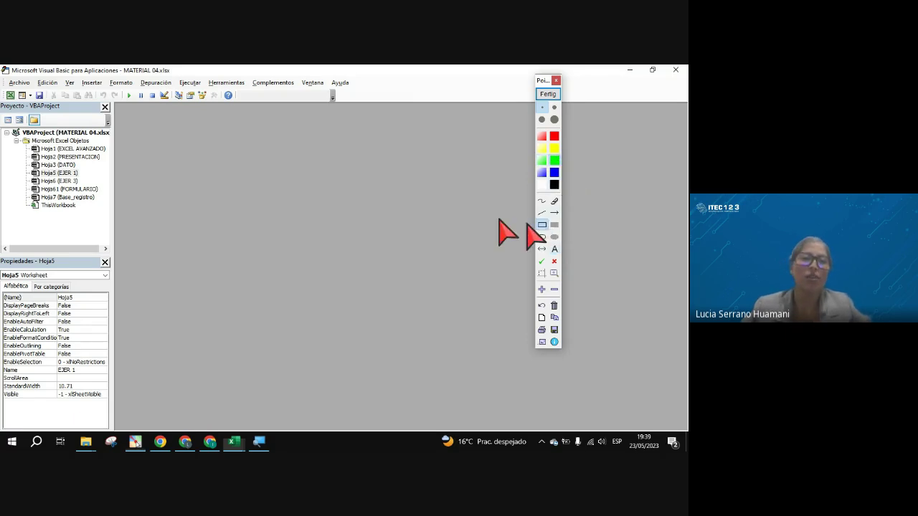
mouse_move(1, 102)
left_mouse_down()
mouse_move(117, 239)
mouse_move(111, 266)
left_mouse_up()
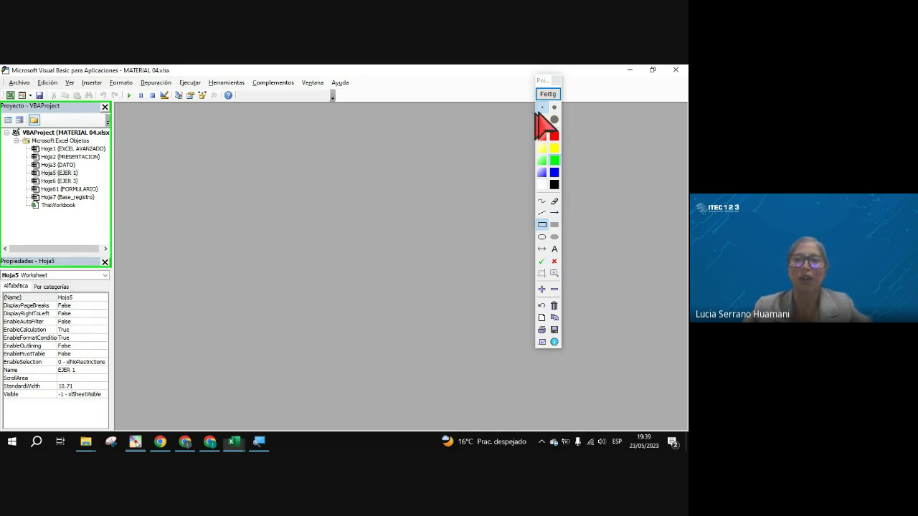
left_click(554, 106)
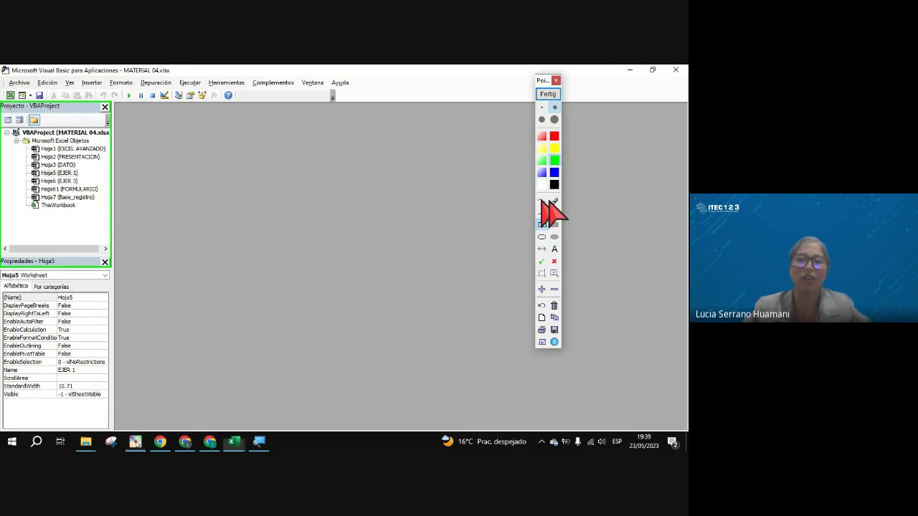
left_click(554, 212)
left_click_drag(314, 186, 116, 186)
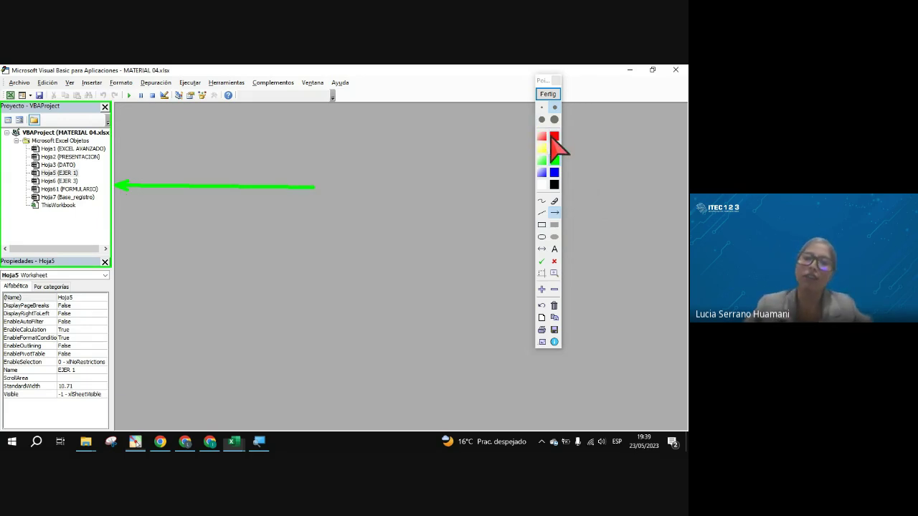
Mark the Properties panel with a red rectangle and arrow, then clear the annotations.
left_click(554, 136)
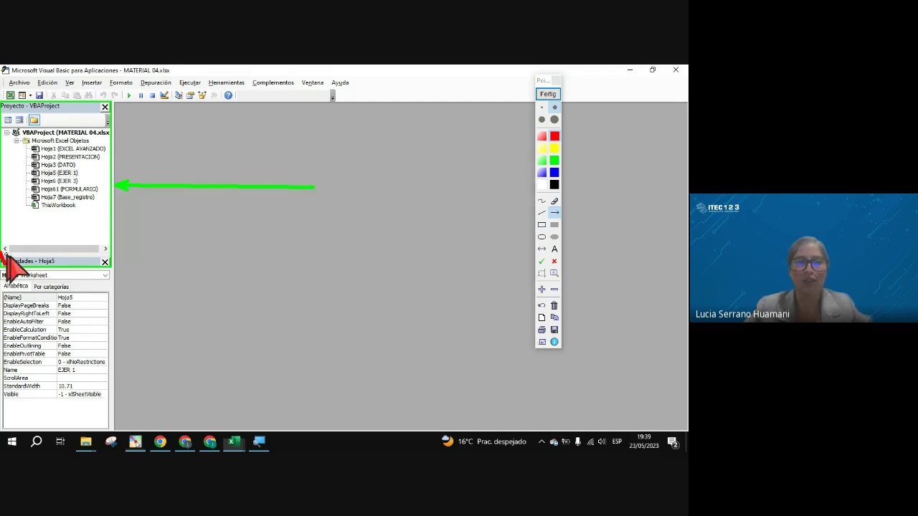
left_click(542, 225)
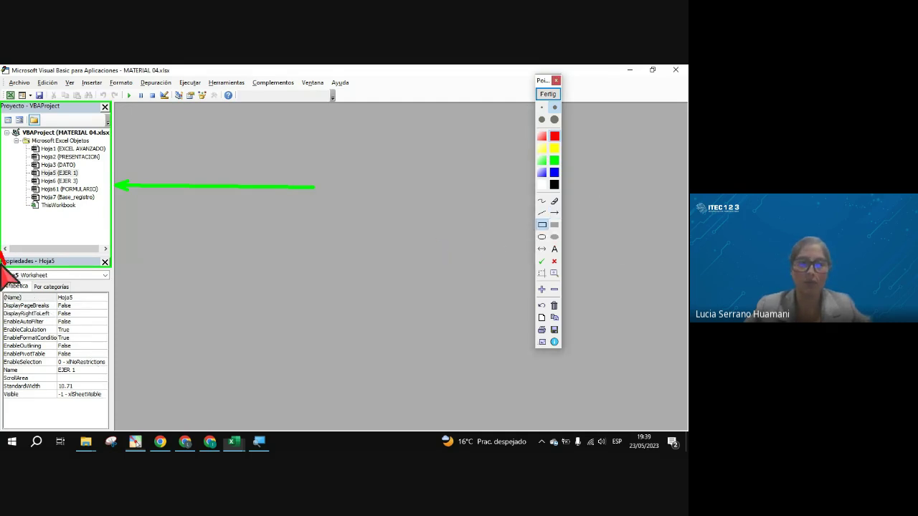
mouse_move(2, 256)
left_mouse_down()
mouse_move(70, 279)
mouse_move(118, 427)
left_mouse_up()
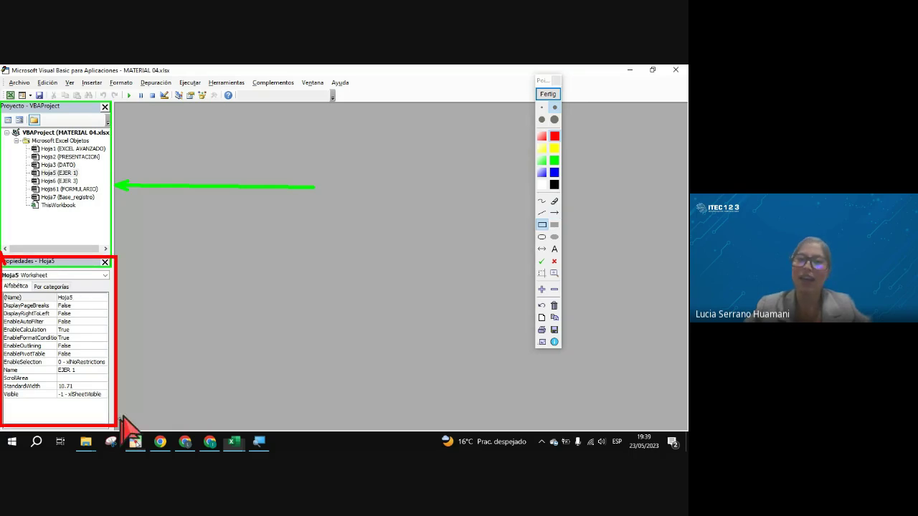
left_click(555, 213)
left_click_drag(319, 334, 120, 324)
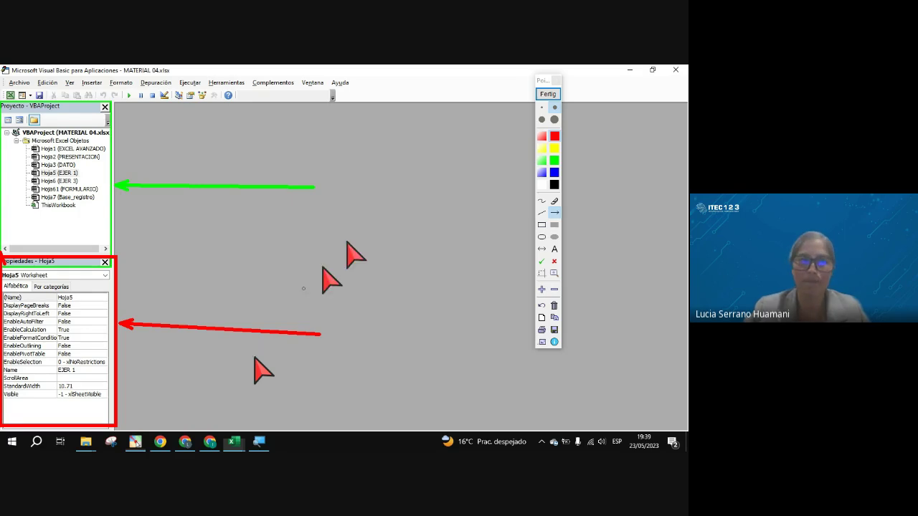
left_click(548, 94)
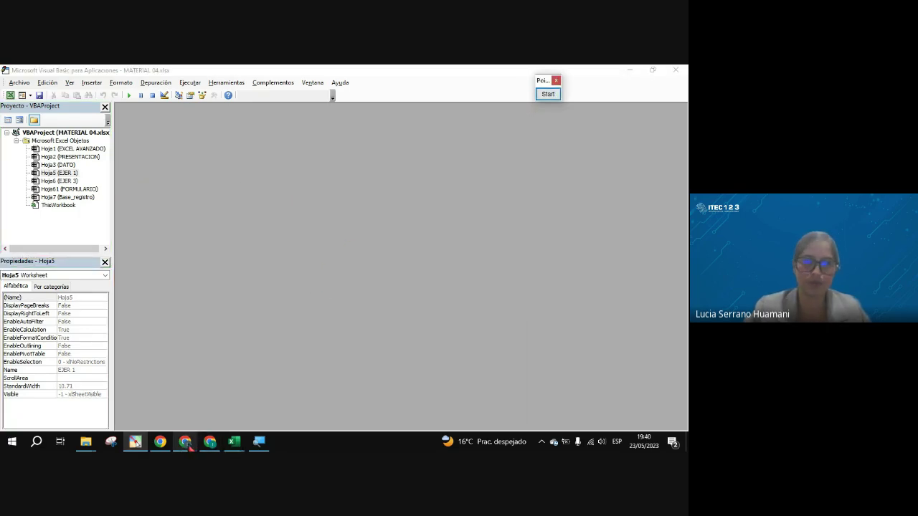
left_click(186, 440)
left_click(177, 70)
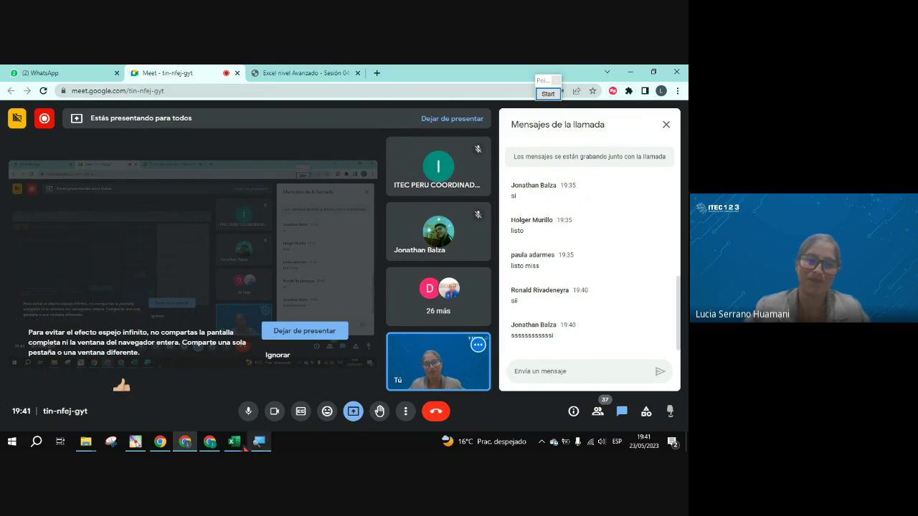
mouse_move(234, 442)
left_click(274, 415)
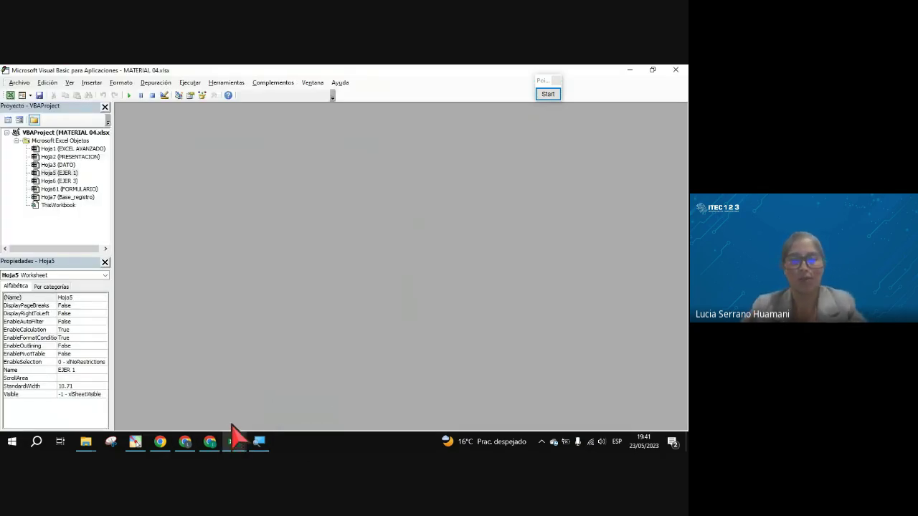
left_click(260, 439)
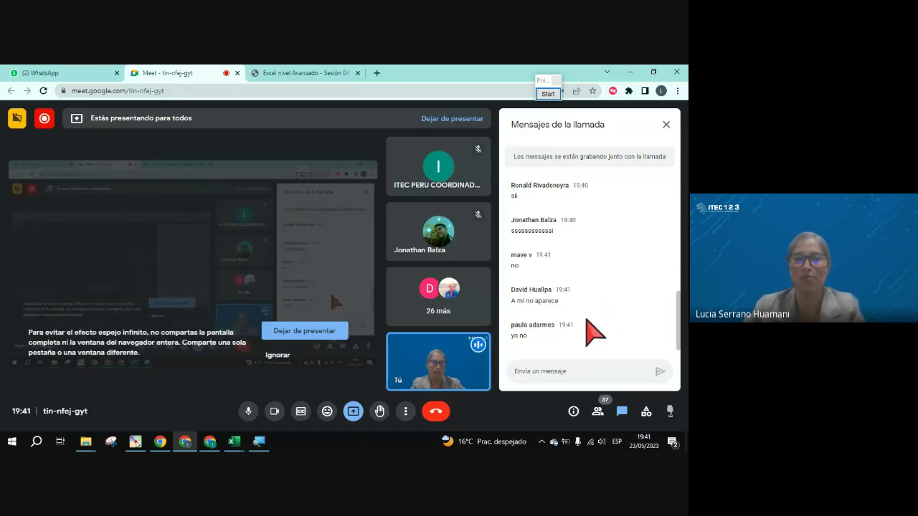
key("alt+Tab")
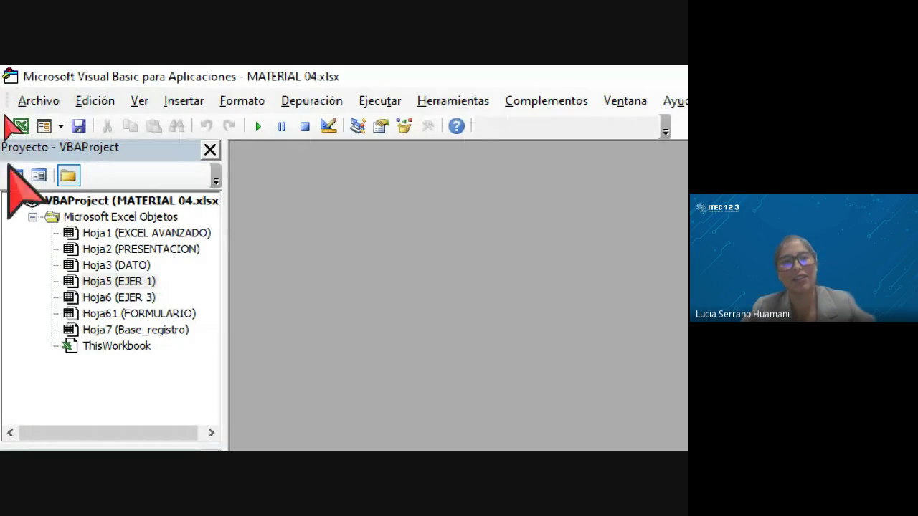
Display the Ver menu commands, including Explorador de proyectos (Ctrl+R).
left_click(143, 101)
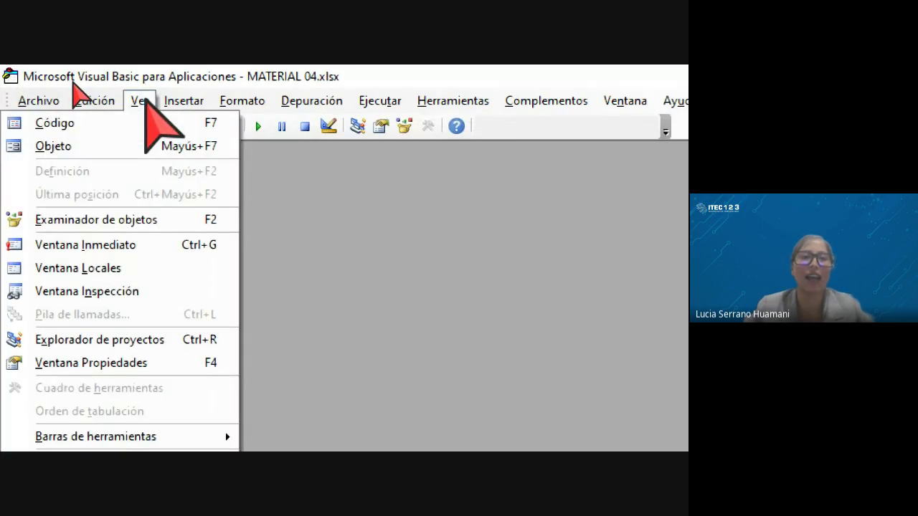
key("ctrl+r")
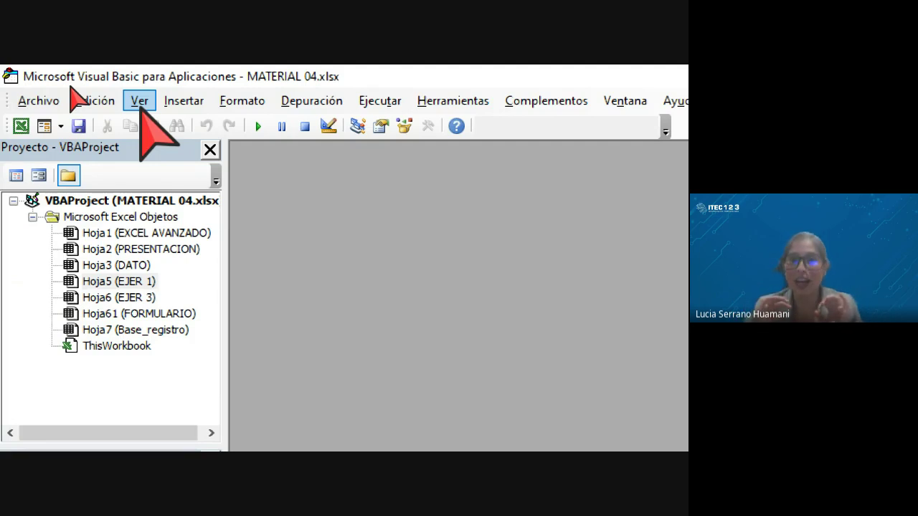
left_click(141, 107)
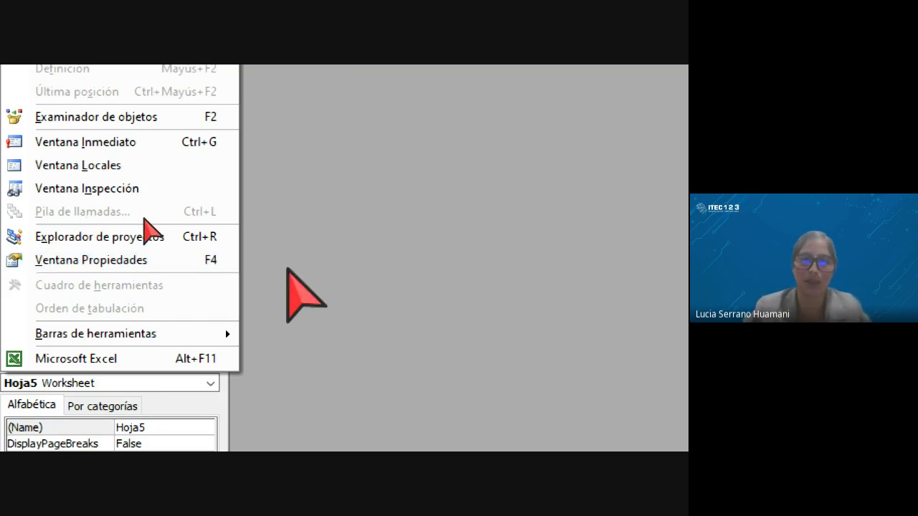
Choose Ver > Explorador de proyectos to show the project tree.
left_click(144, 221)
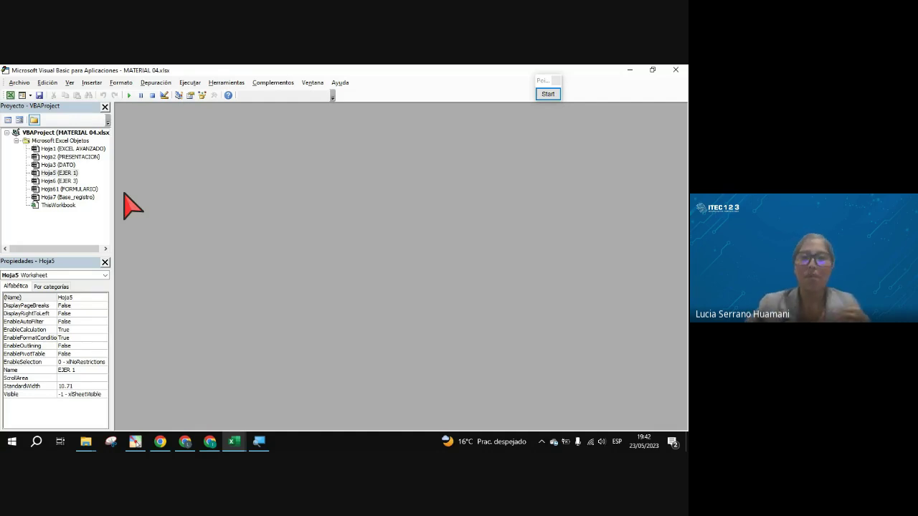
mouse_move(235, 439)
left_click(190, 422)
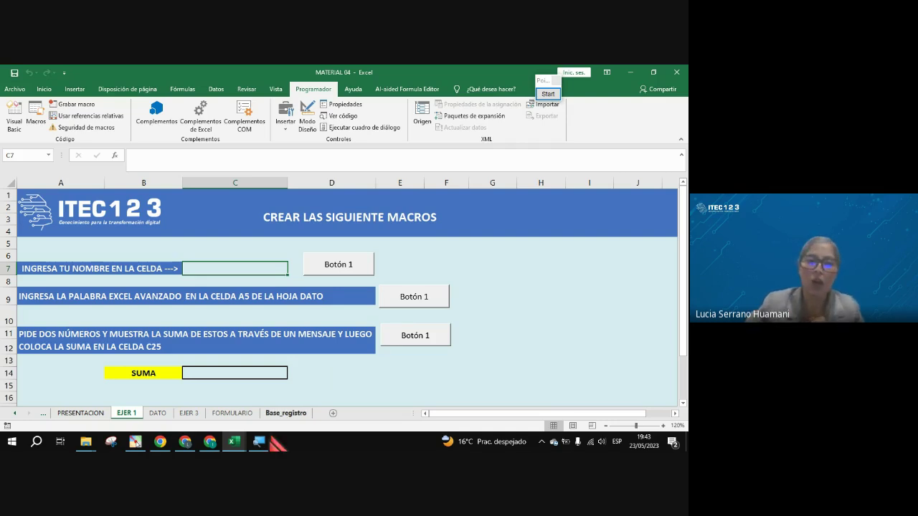
mouse_move(233, 442)
left_click(277, 405)
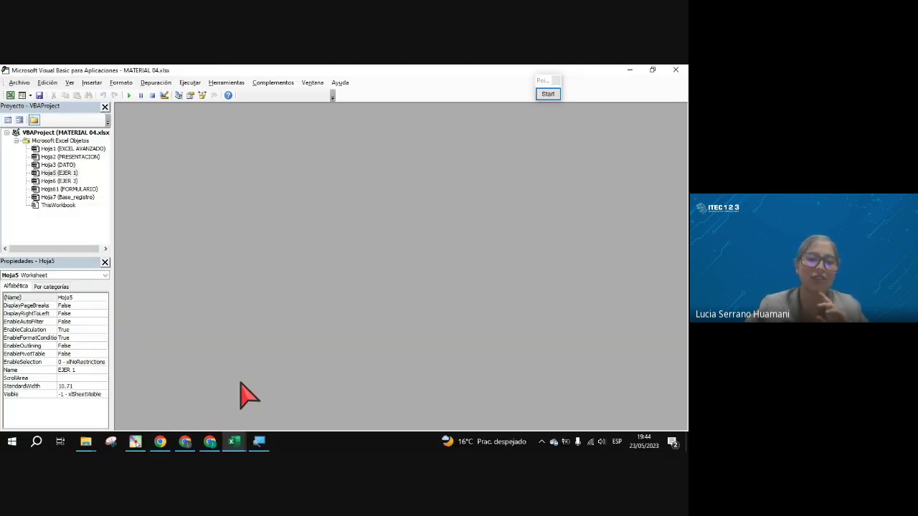
left_click(234, 439)
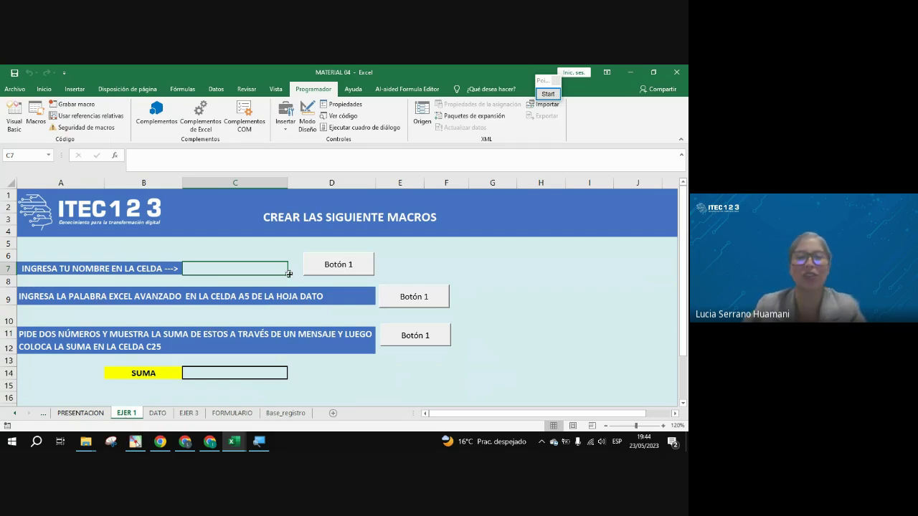
key("alt+Tab")
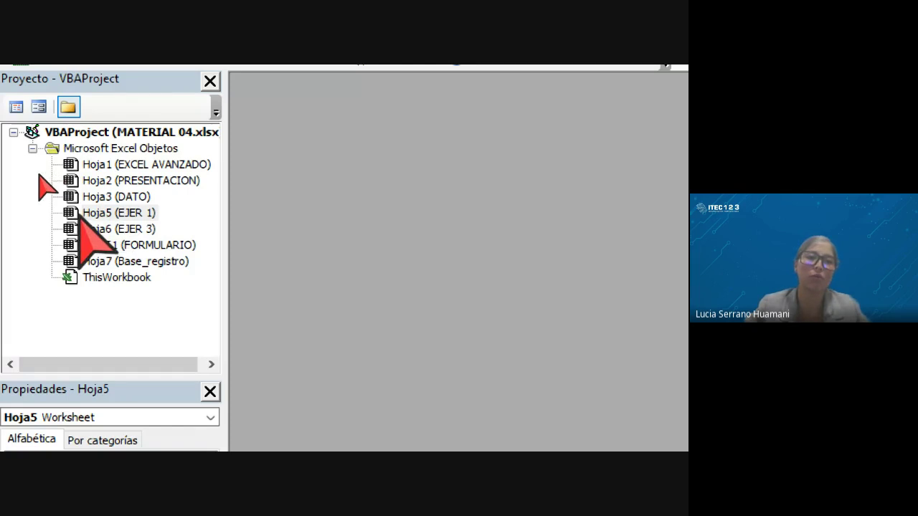
Open the empty code window for Hoja5 (EJER 1) from the project tree.
left_click(95, 215)
double_click(96, 216)
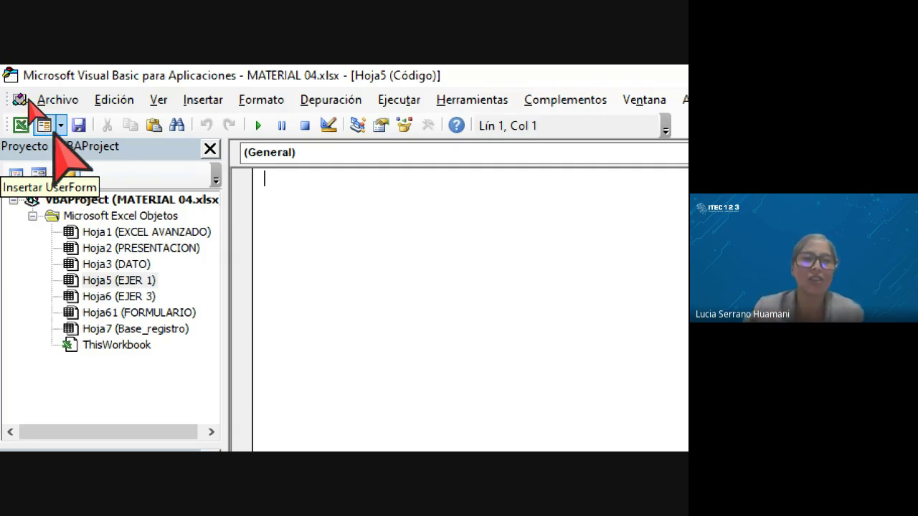
Insert a new standard module, Módulo1, and select it in the Project Explorer.
left_click(61, 126)
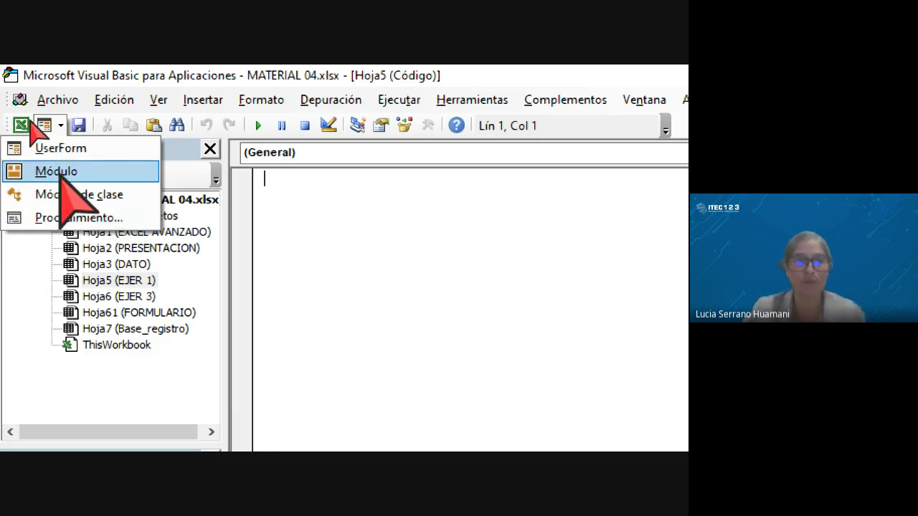
left_click(29, 172)
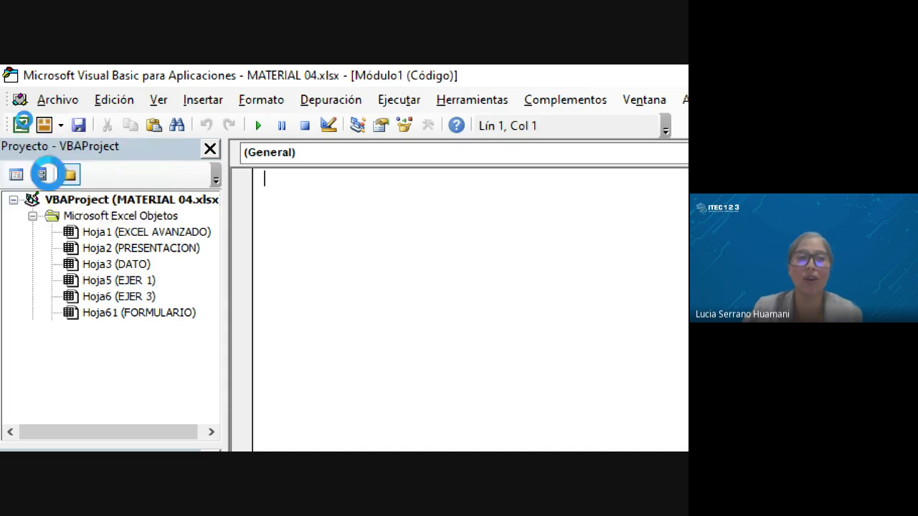
left_click(104, 327)
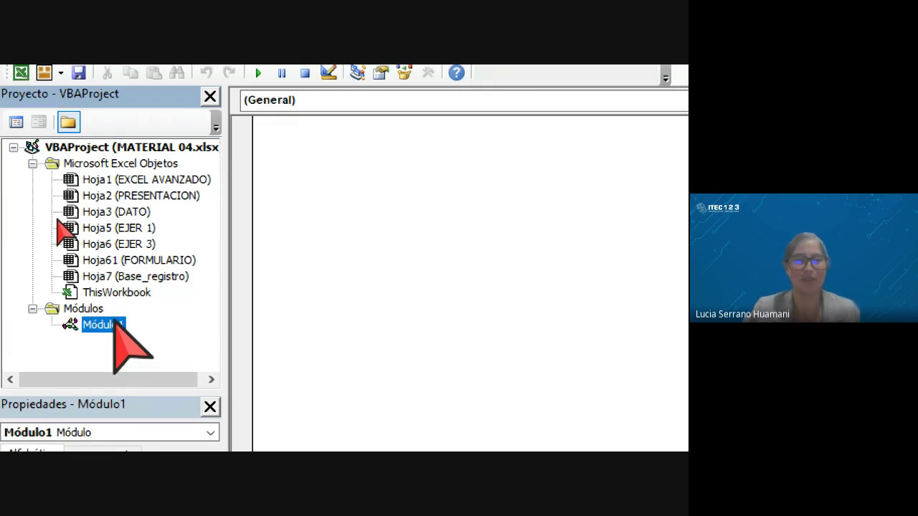
left_click_drag(2, 22, 2, 71)
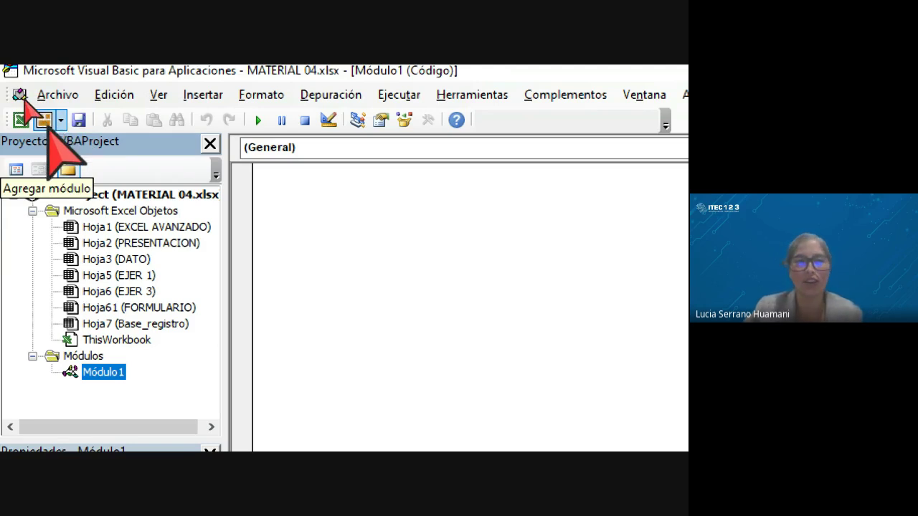
left_click(61, 120)
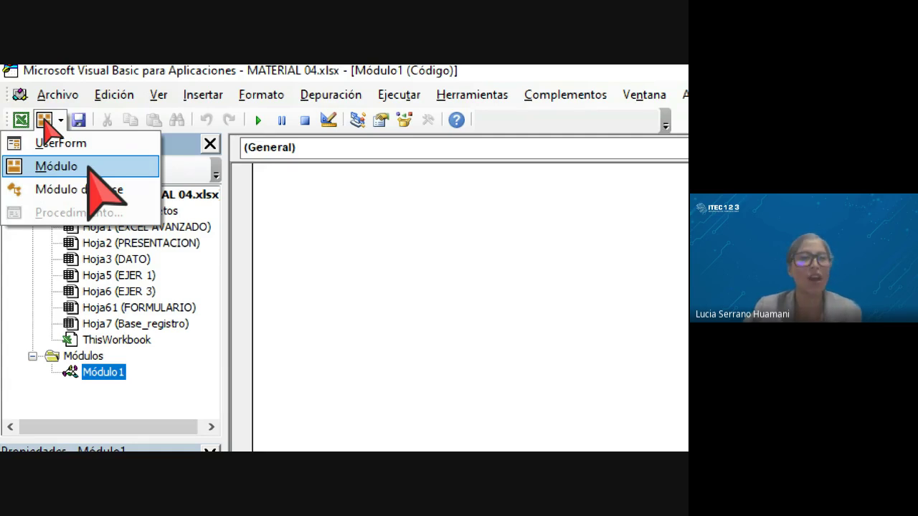
left_click(76, 231)
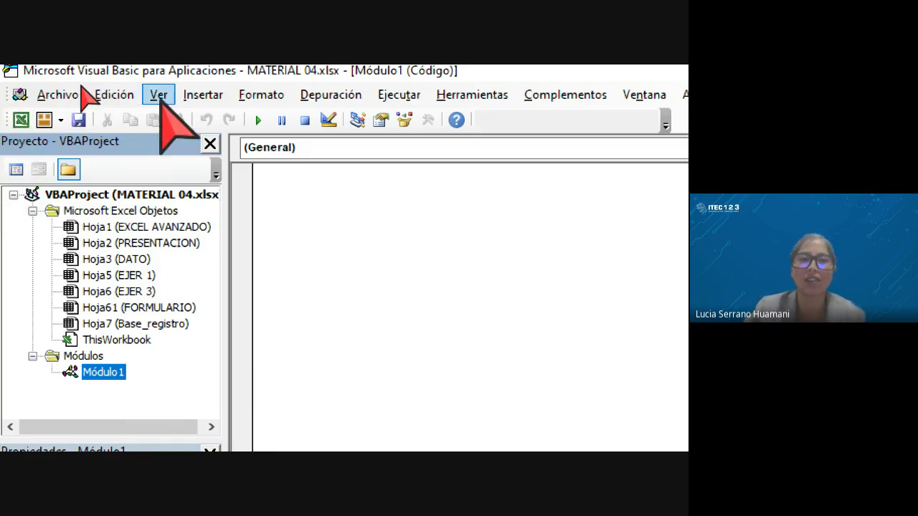
left_click(200, 96)
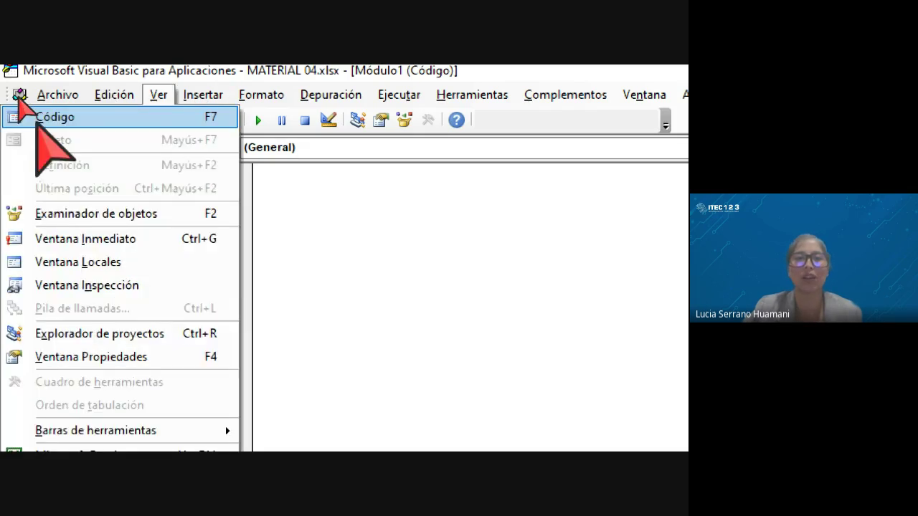
mouse_move(261, 99)
left_click(364, 285)
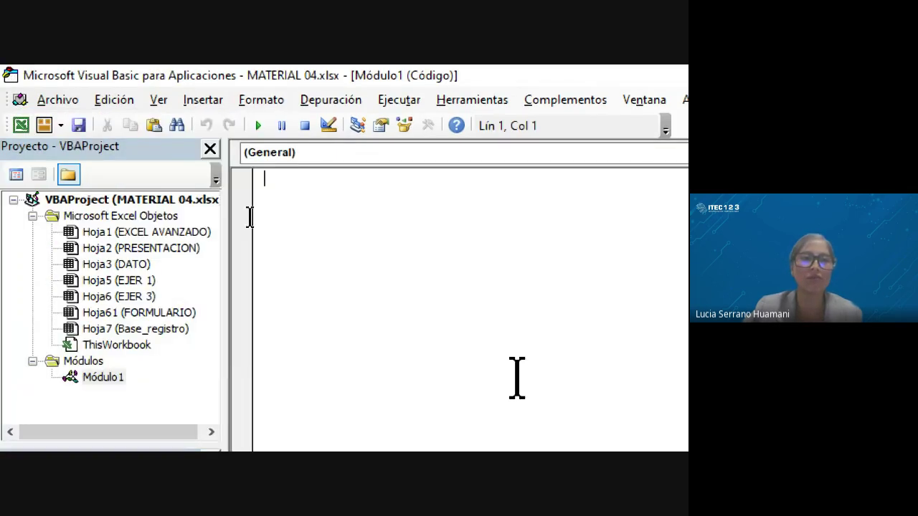
left_click(61, 126)
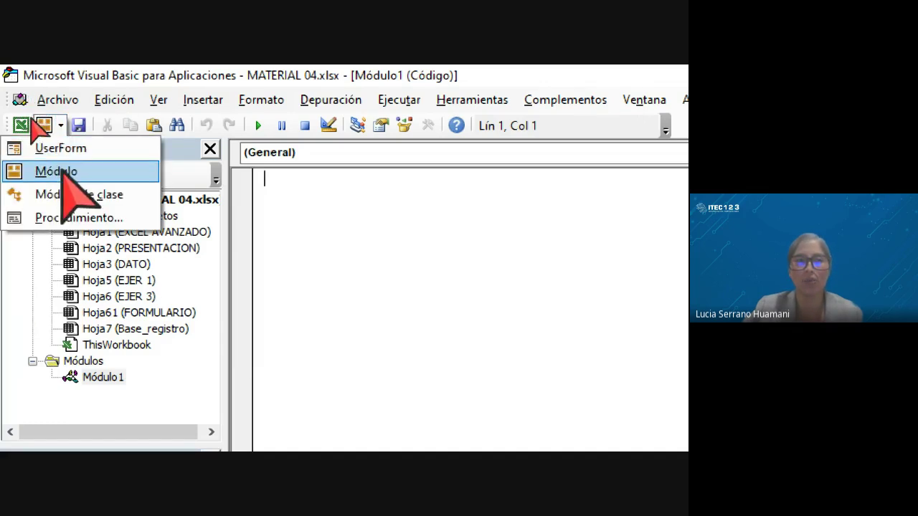
left_click(352, 209)
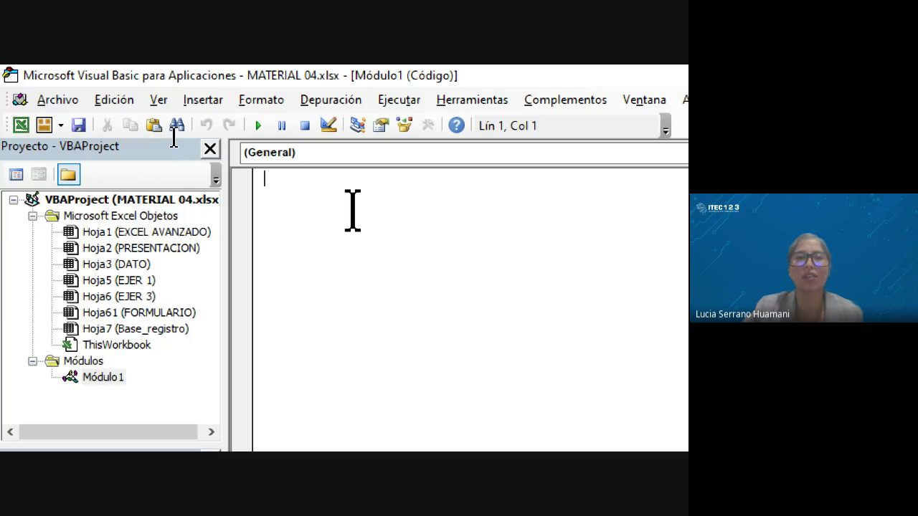
left_click(202, 102)
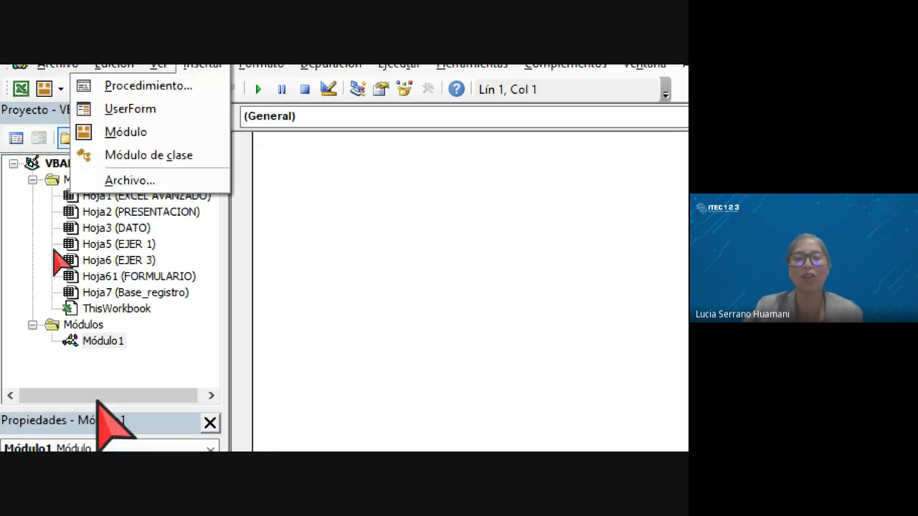
left_click(111, 343)
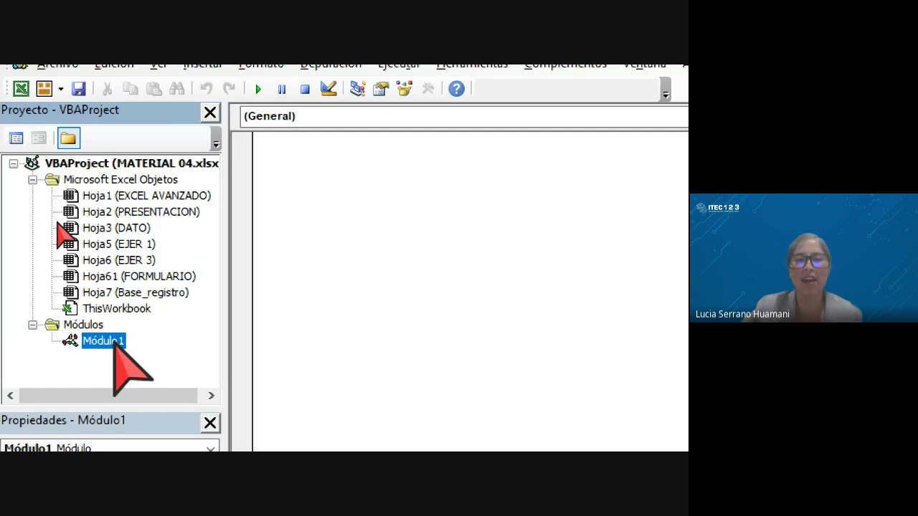
double_click(113, 342)
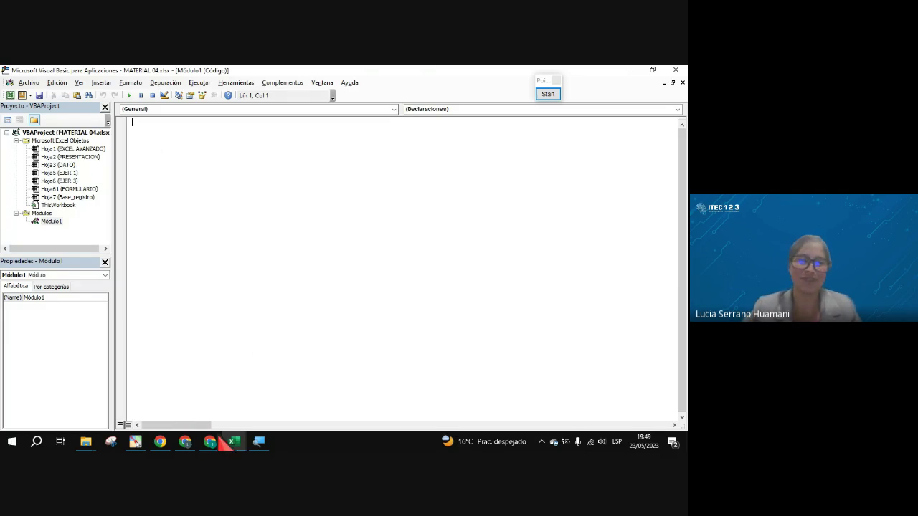
left_click(188, 442)
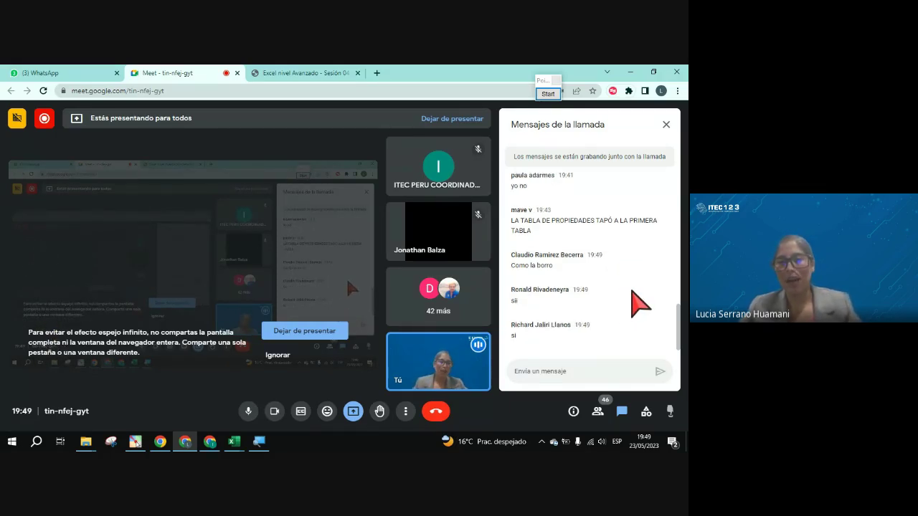
key("alt+Tab")
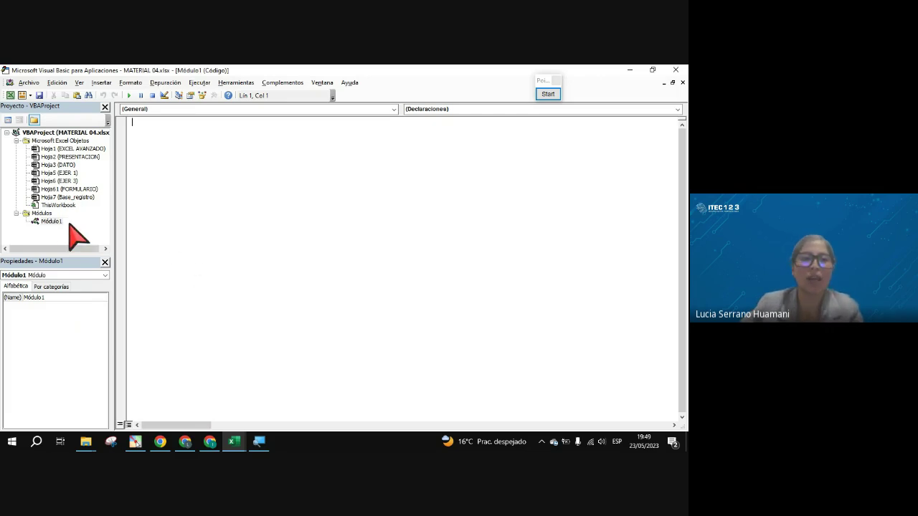
Select Módulo1 and look through its context menu and the Ver menu without changing anything.
left_click(59, 221)
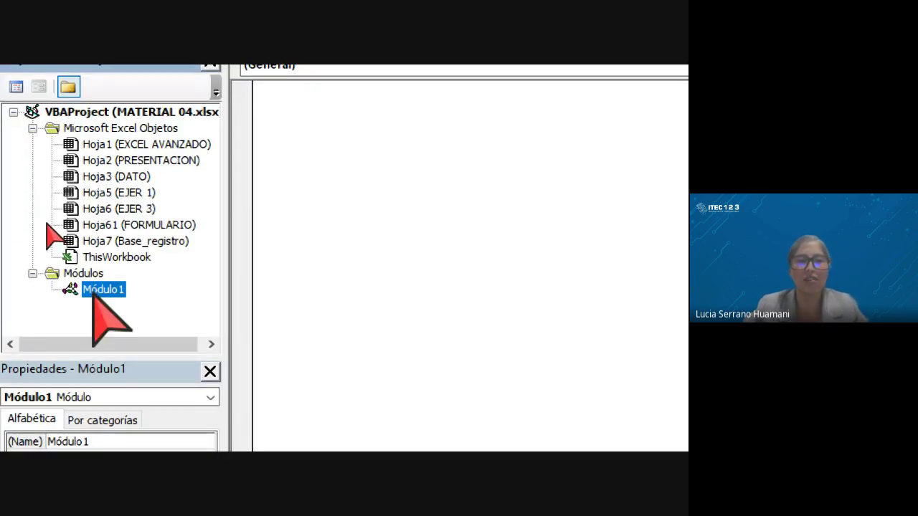
right_click(98, 292)
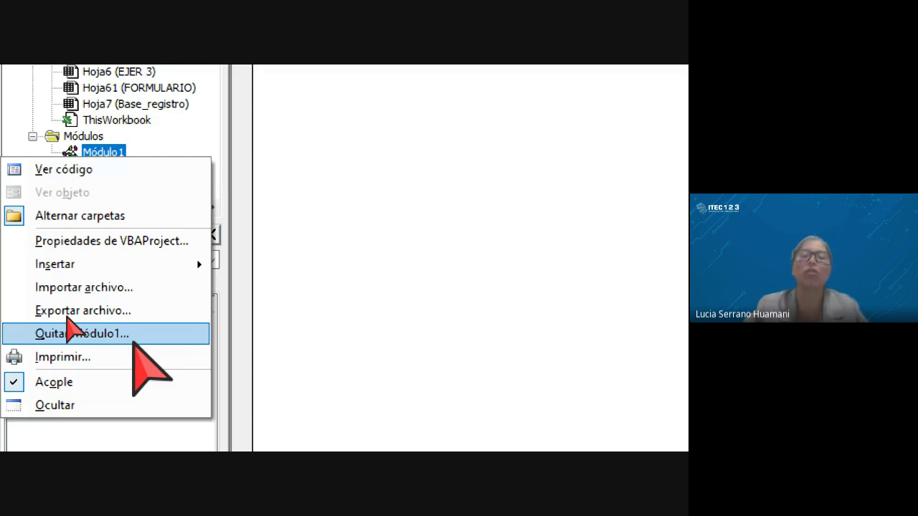
left_click(205, 134)
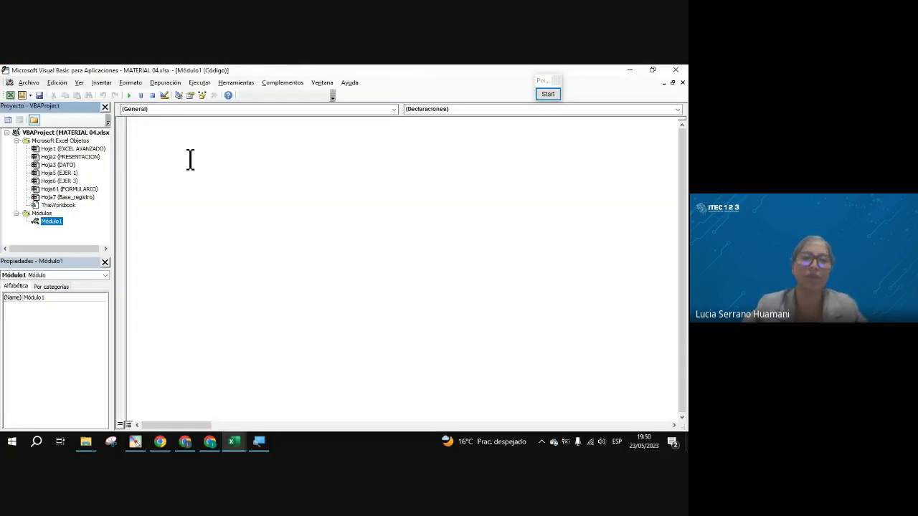
left_click(190, 159)
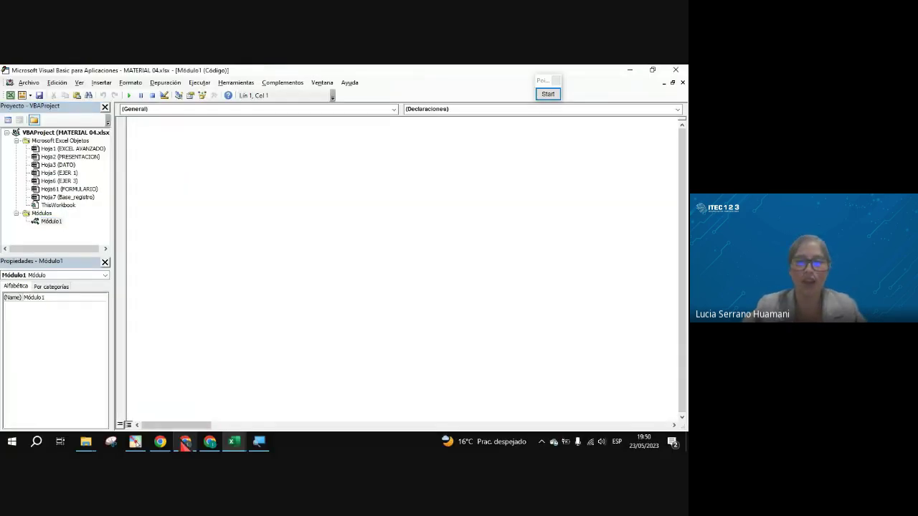
key("alt+Tab")
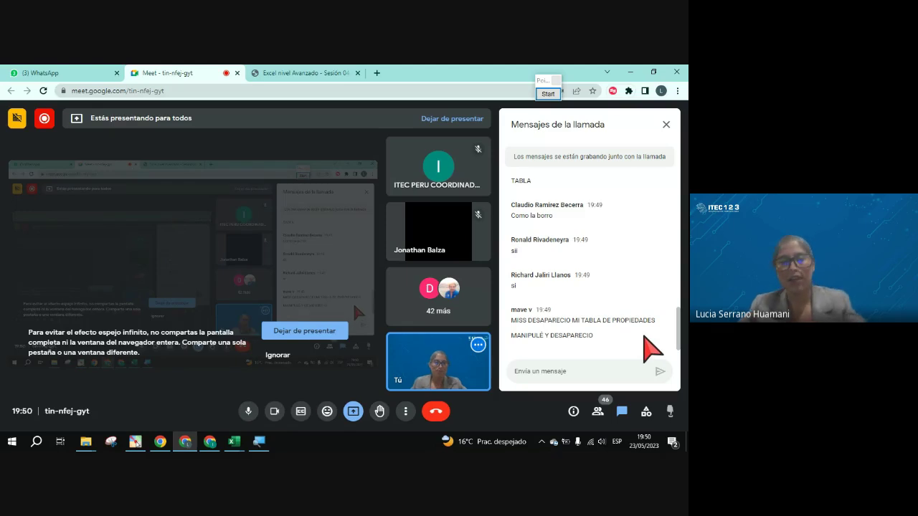
key("alt+Tab")
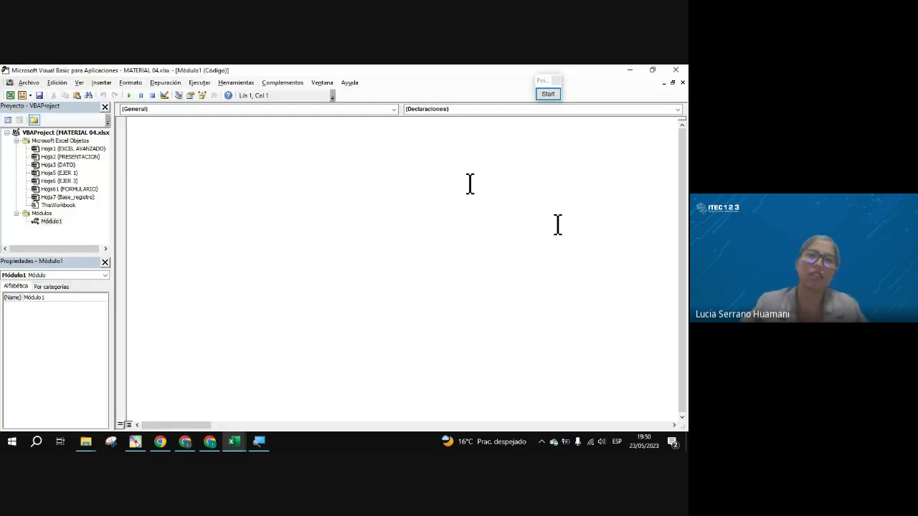
left_click(107, 83)
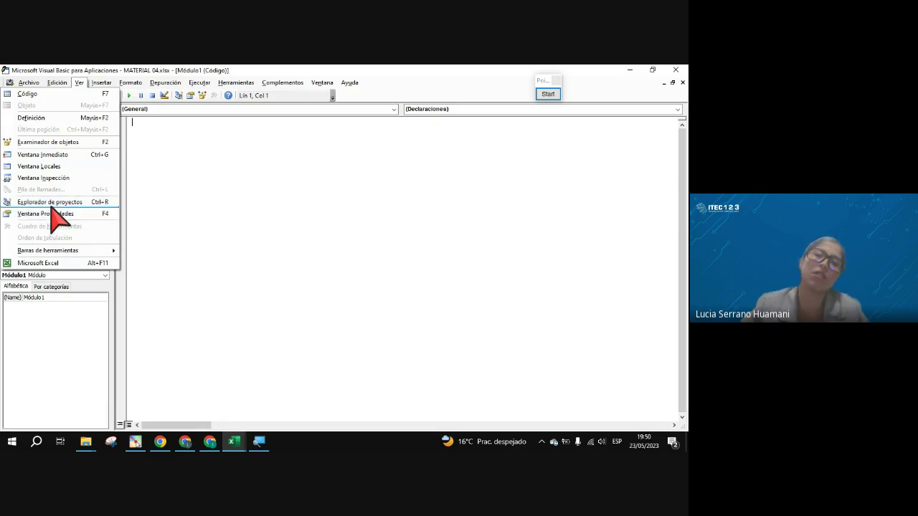
left_click(195, 216)
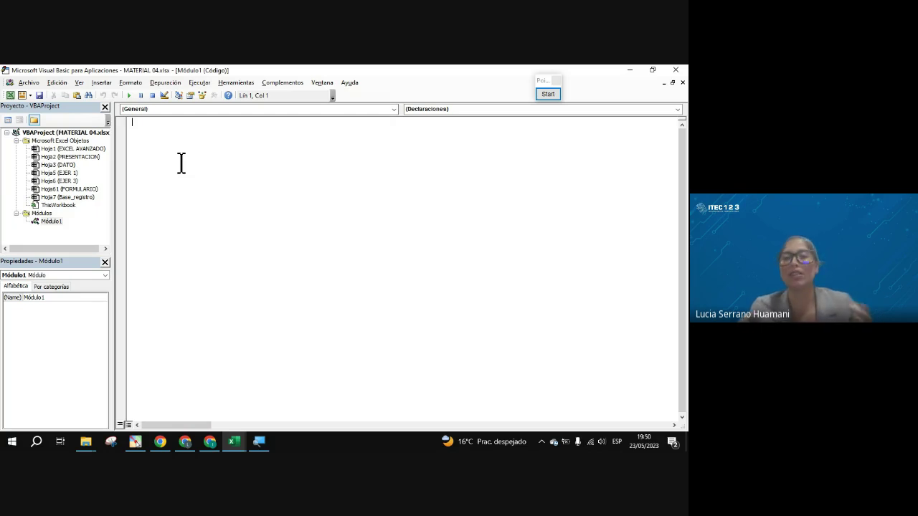
Glance at the Meet call, then bring the Sesión 04 PDF manual to the front at page 3.
left_click(187, 441)
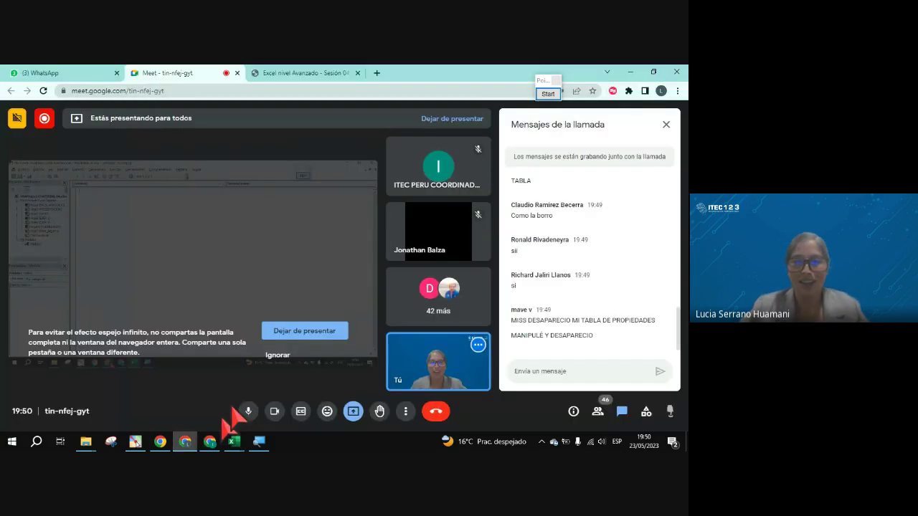
scroll(595, 316, "up", 1)
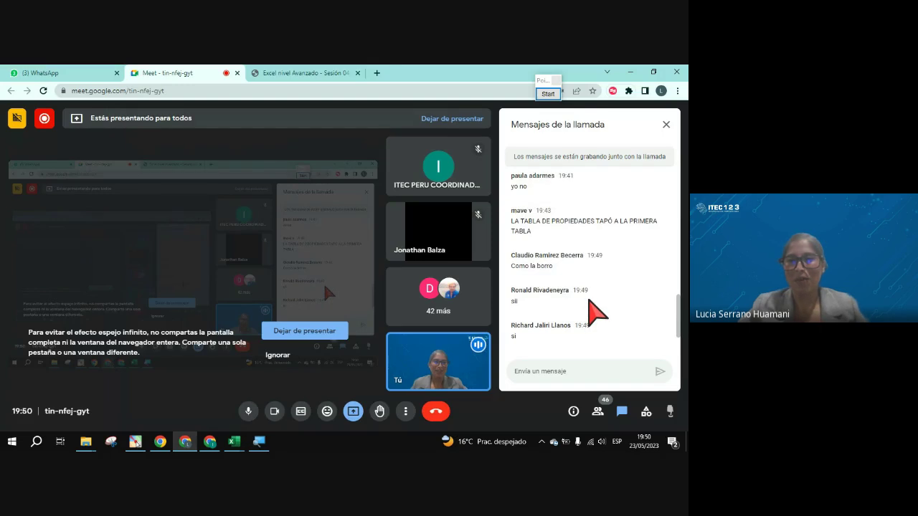
scroll(591, 301, "down", 1)
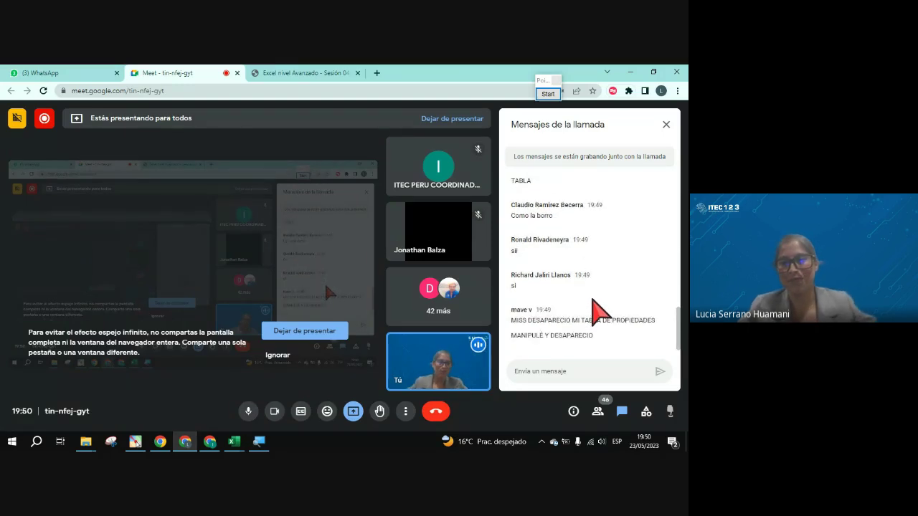
key("alt+Tab")
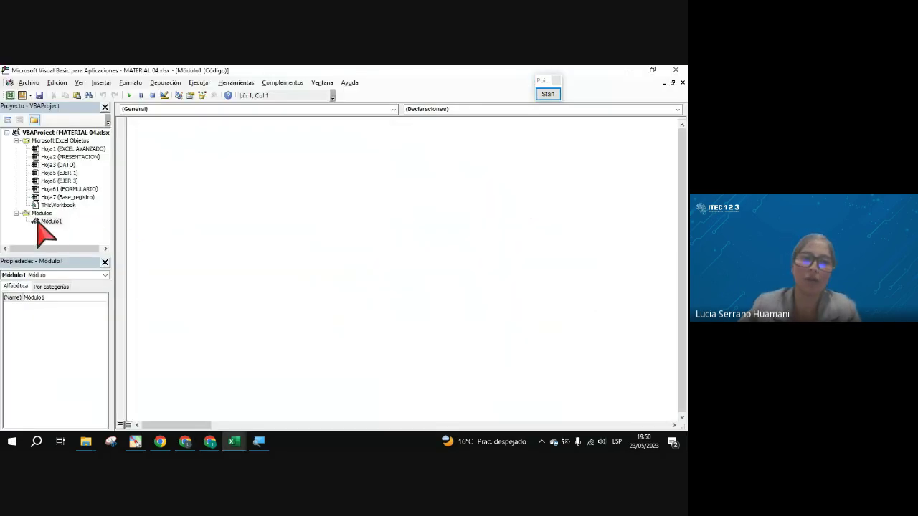
left_click(49, 221)
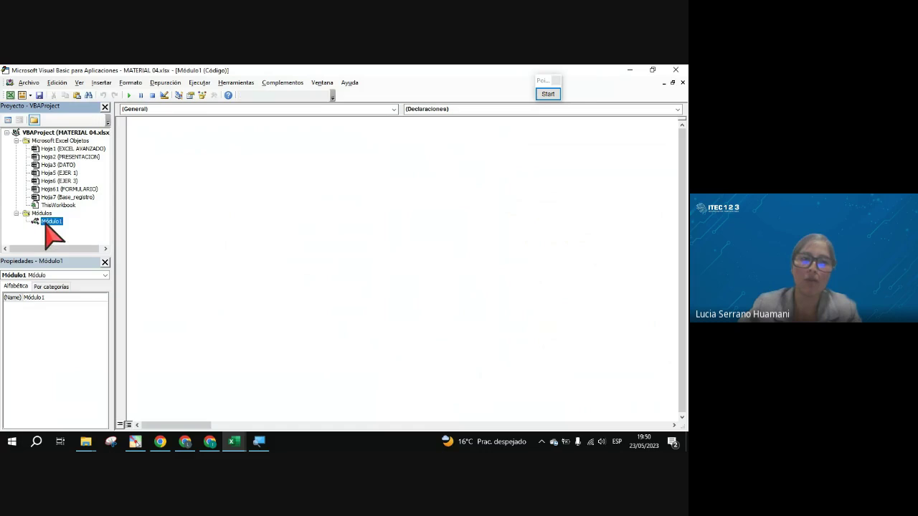
left_click(186, 441)
left_click(320, 73)
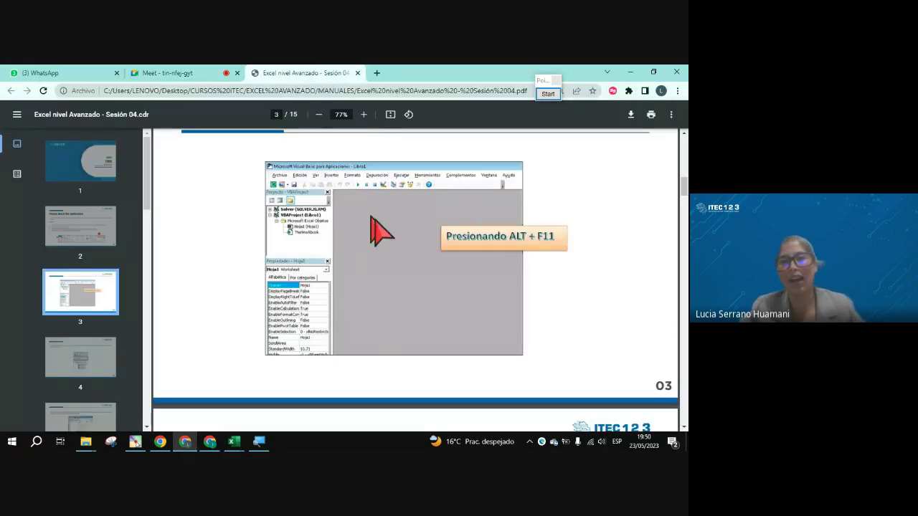
Scroll the manual from page 4 through the module slides to page 8's Sub ejemplo() example.
scroll(434, 286, "down", 3)
scroll(438, 290, "down", 1)
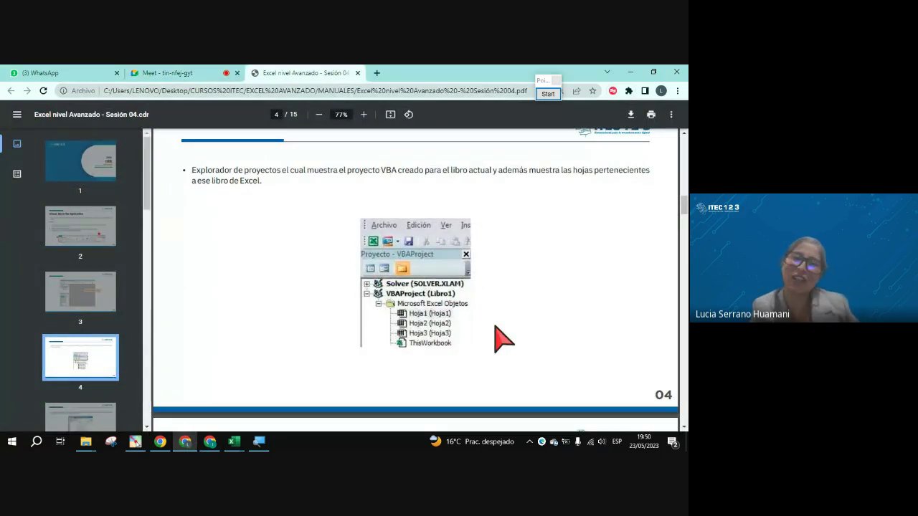
scroll(503, 337, "down", 4)
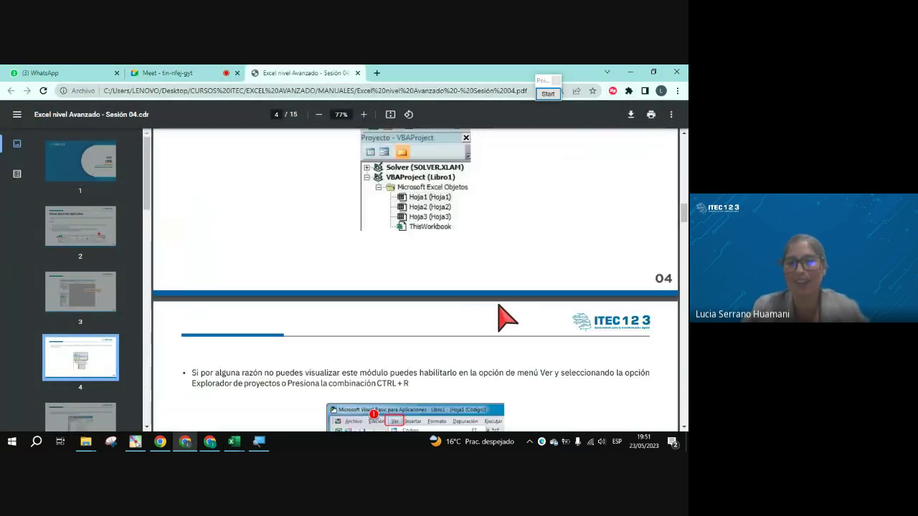
scroll(500, 306, "down", 2)
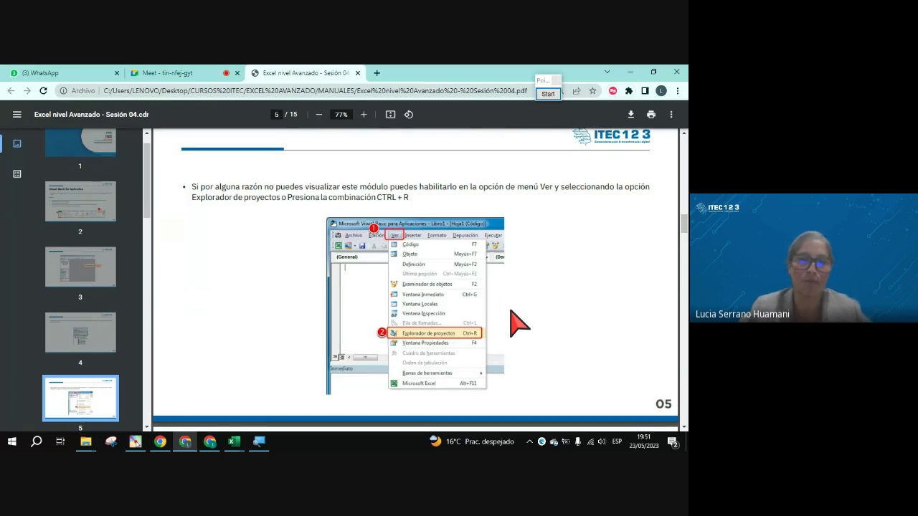
scroll(520, 324, "down", 4)
scroll(519, 324, "up", 4)
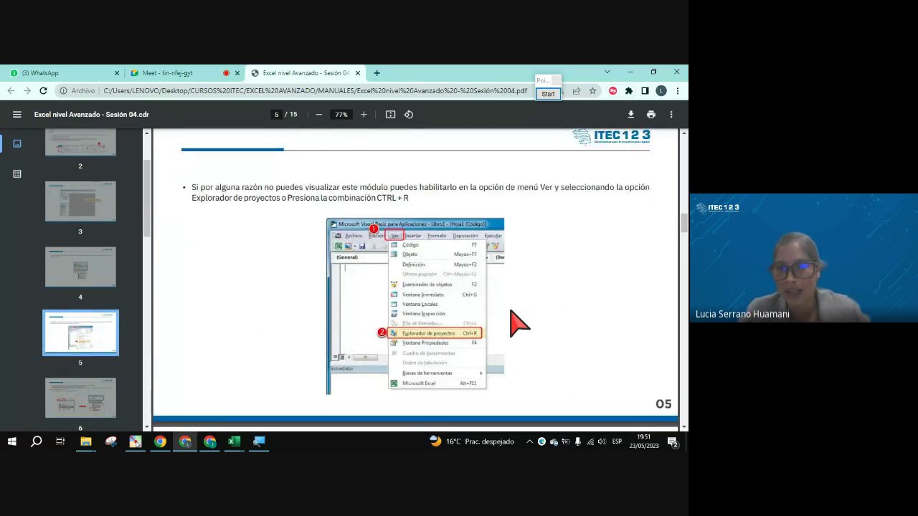
scroll(520, 323, "down", 4)
scroll(527, 328, "down", 2)
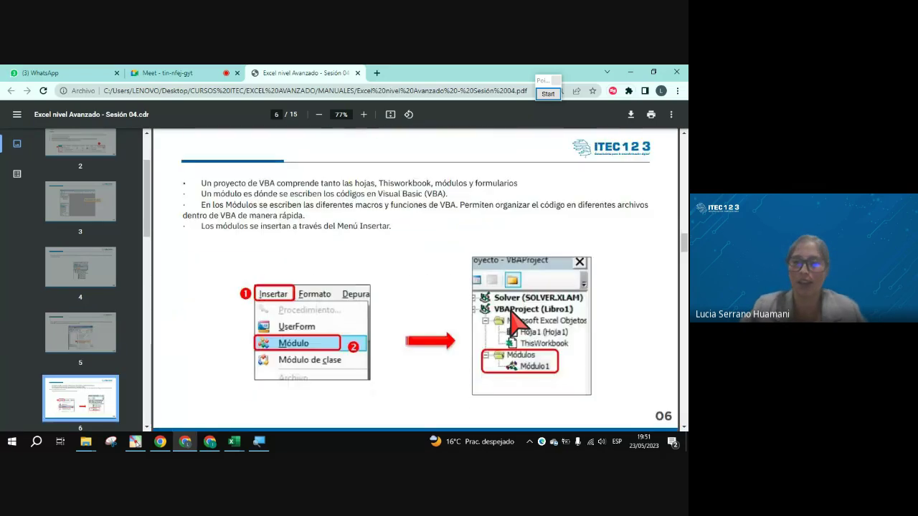
scroll(541, 335, "down", 1)
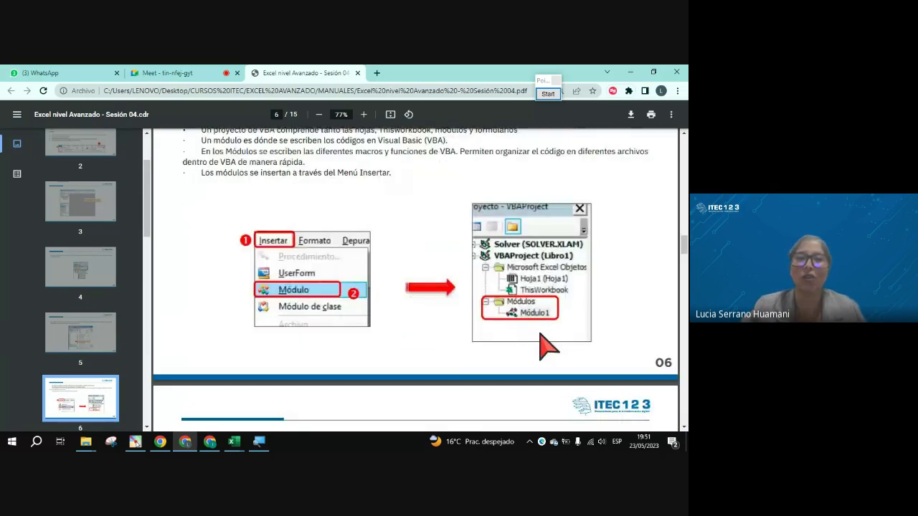
scroll(541, 334, "up", 1)
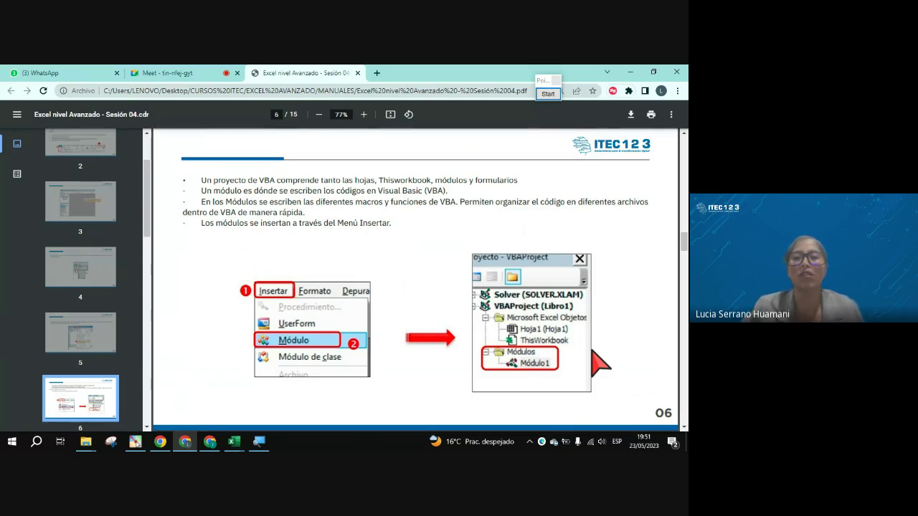
scroll(599, 364, "down", 5)
scroll(599, 364, "down", 3)
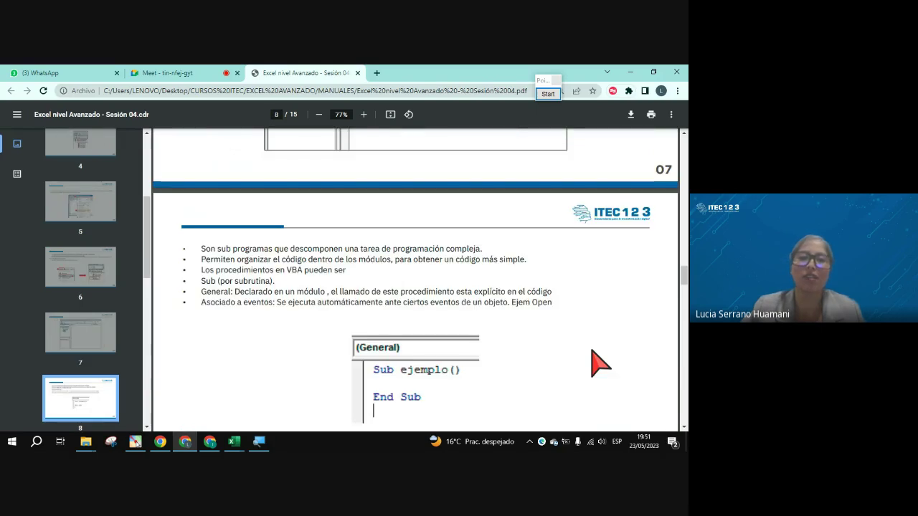
scroll(600, 364, "down", 1)
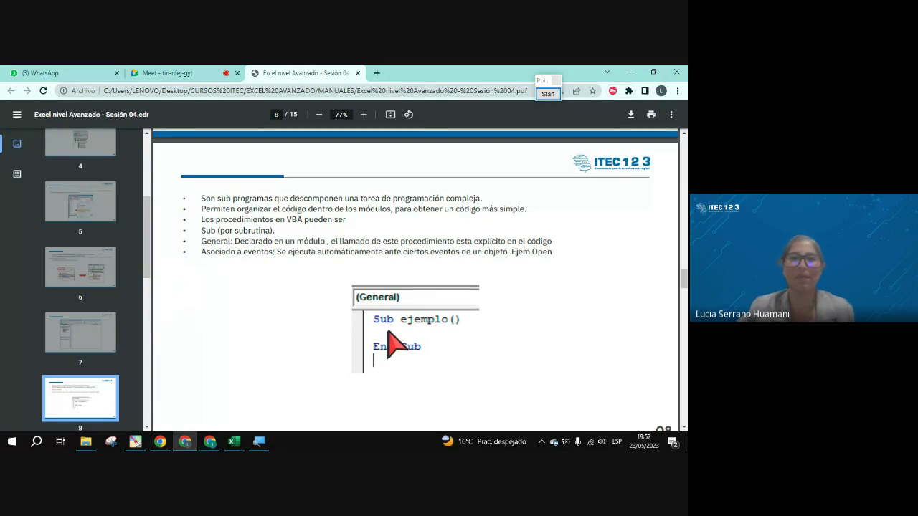
scroll(373, 344, "down", 5)
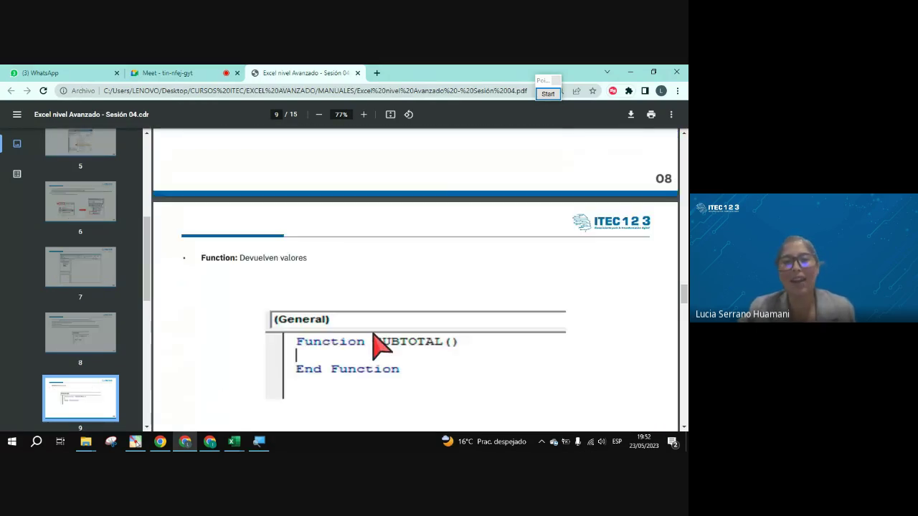
scroll(373, 345, "down", 2)
scroll(373, 344, "up", 1)
scroll(379, 344, "up", 2)
scroll(379, 349, "up", 3)
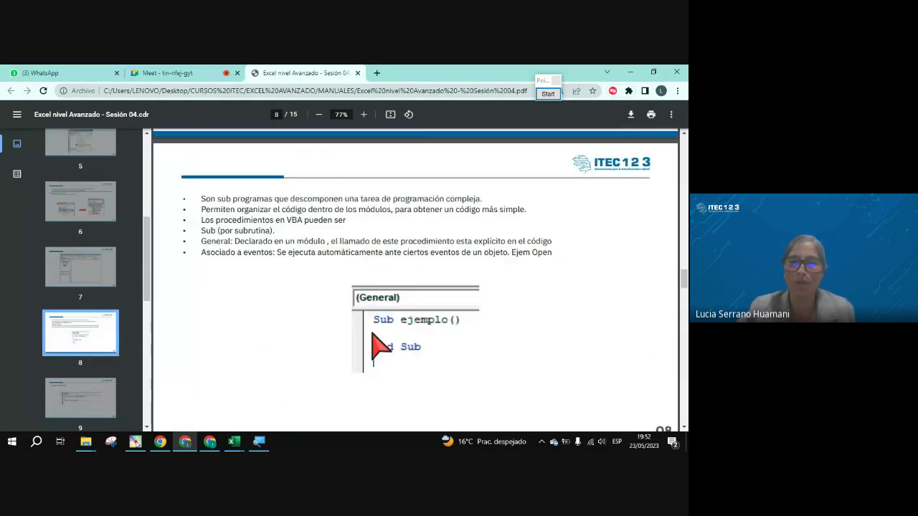
mouse_move(234, 439)
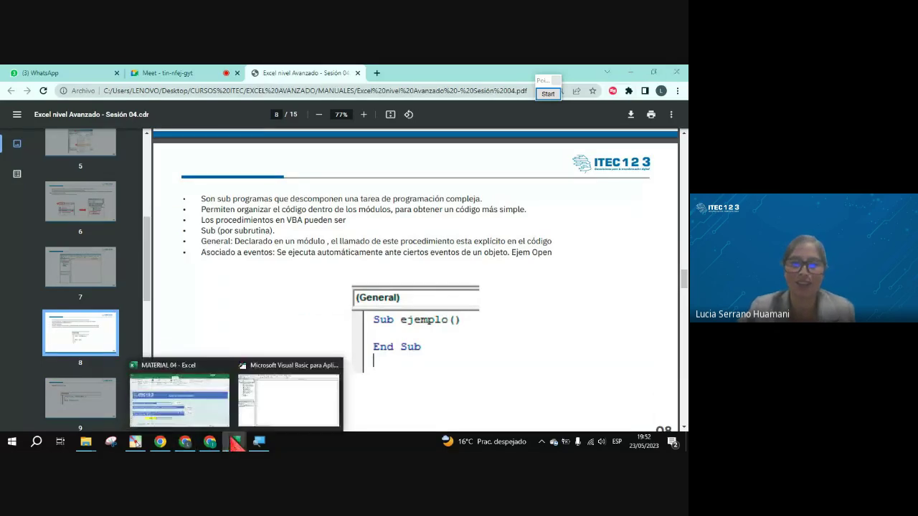
left_click(208, 408)
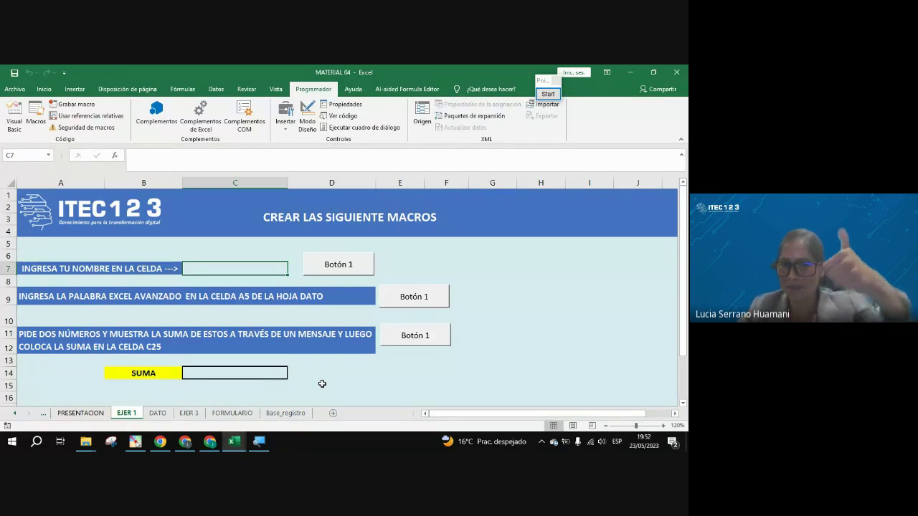
left_click(202, 269)
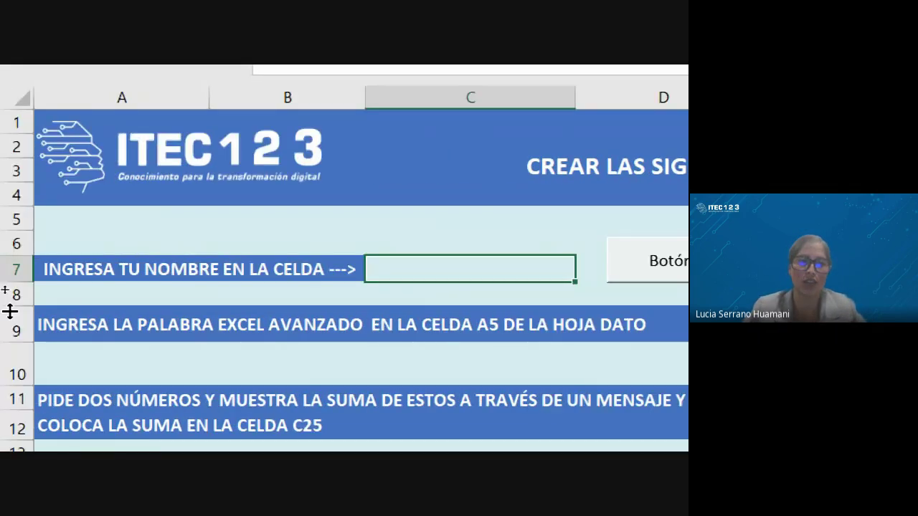
left_click(103, 269)
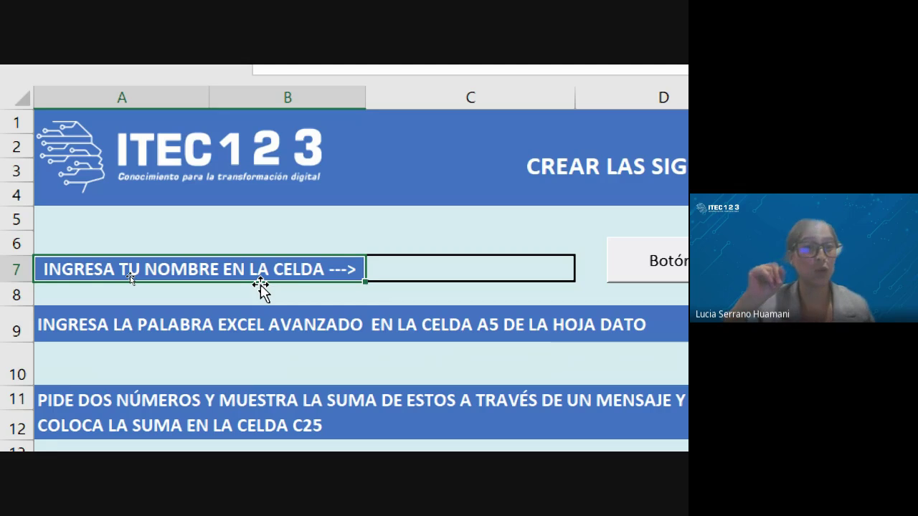
left_click(405, 270)
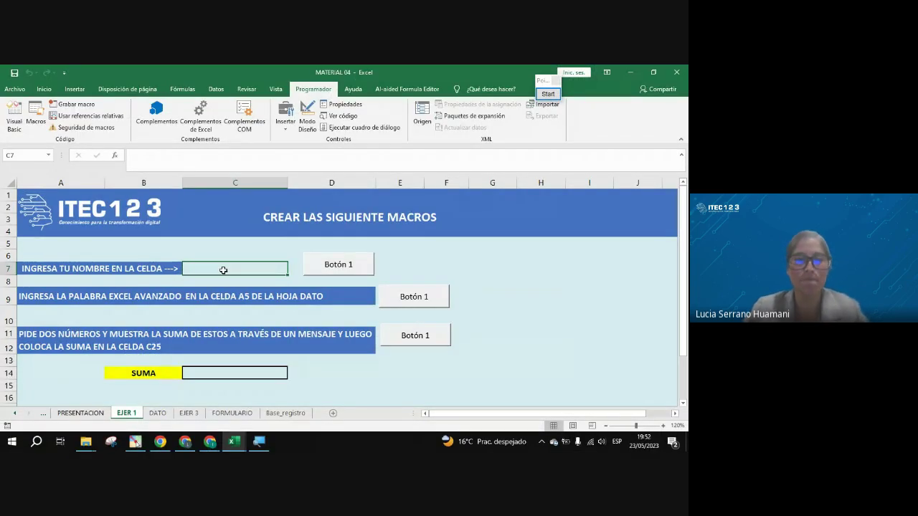
left_click(185, 441)
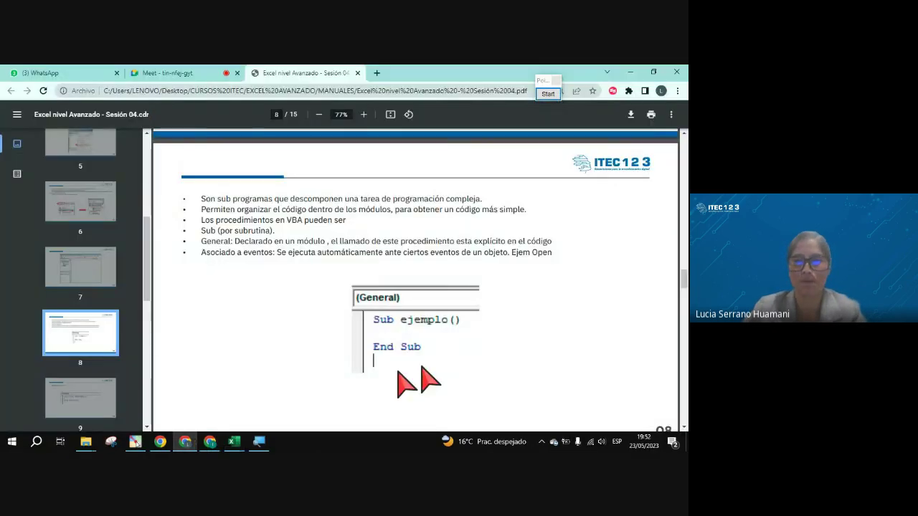
Read the Meet call chat, then return to the MATERIAL 04 workbook on sheet EJER 1.
left_click(192, 73)
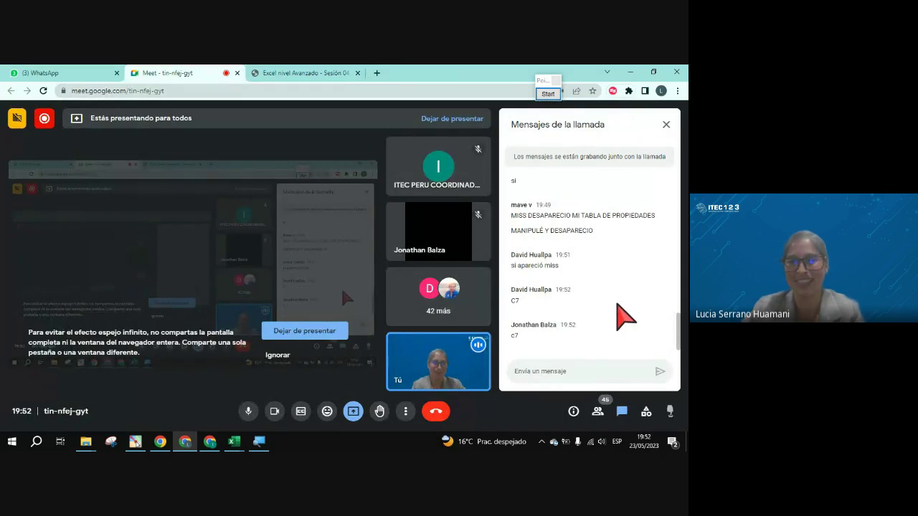
key("alt+Tab")
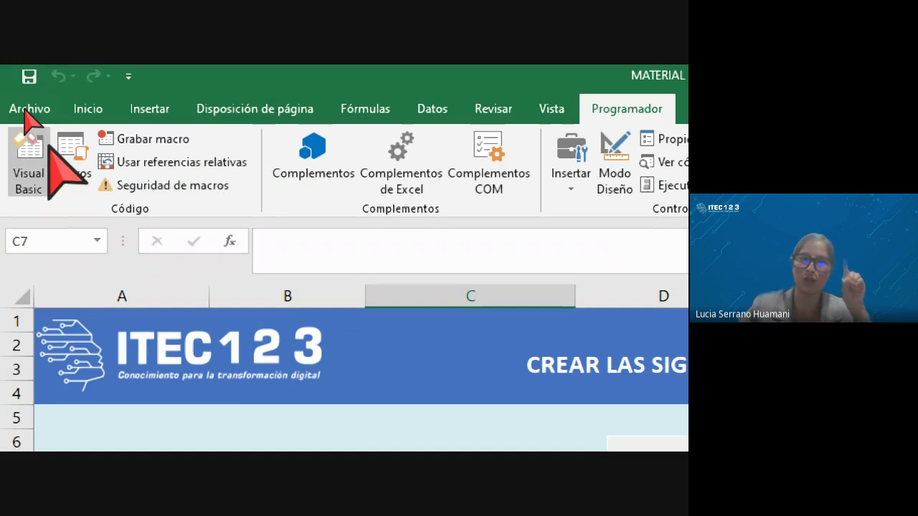
Launch Visual Basic from the Programador tab and open Módulo1's empty code window.
left_click(16, 142)
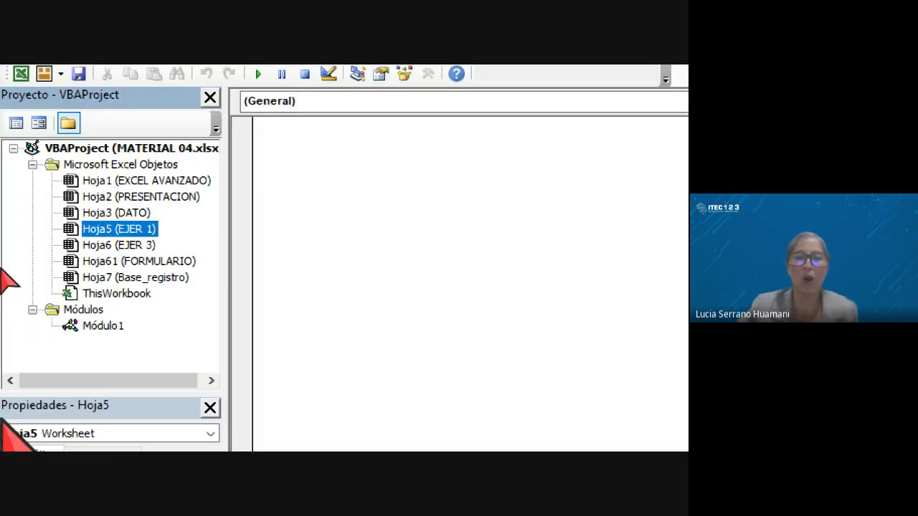
double_click(106, 328)
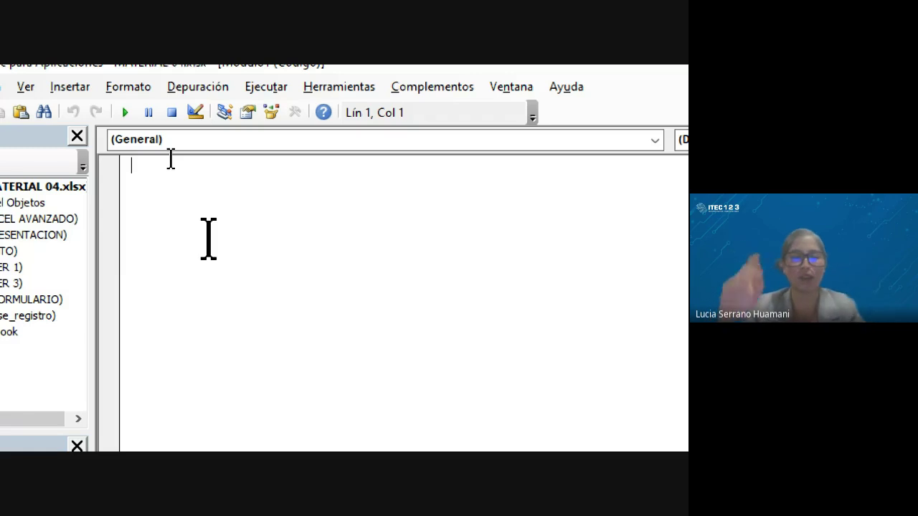
Type the keyword SUB on the first line of Módulo1's code window.
type("SUB")
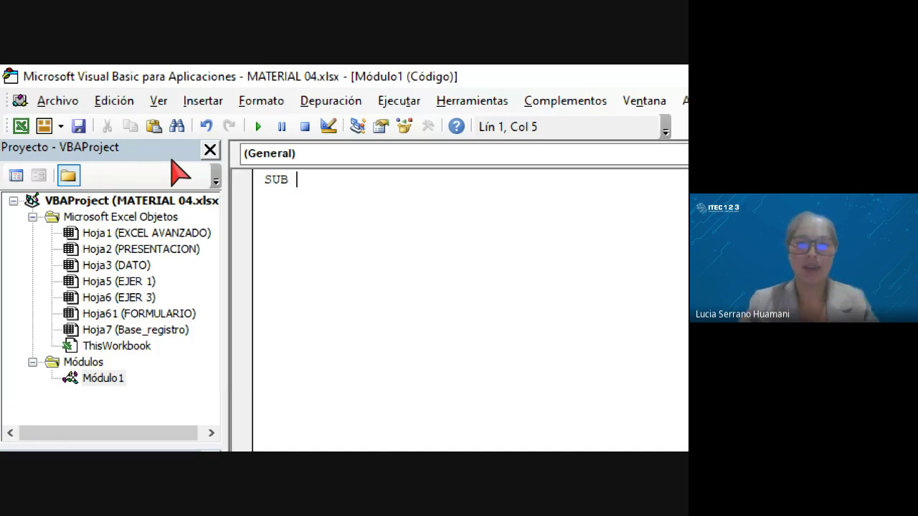
Finish the header as SUB MI_NOMBRE, fixing a stray letter, to generate Sub MI_NOMBRE() … End Sub.
type("N")
key("BackSpace")
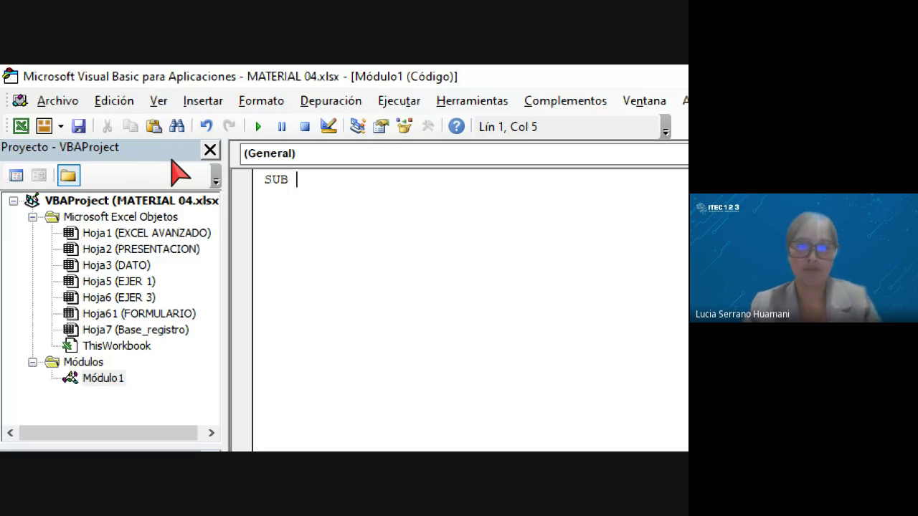
type("MI_")
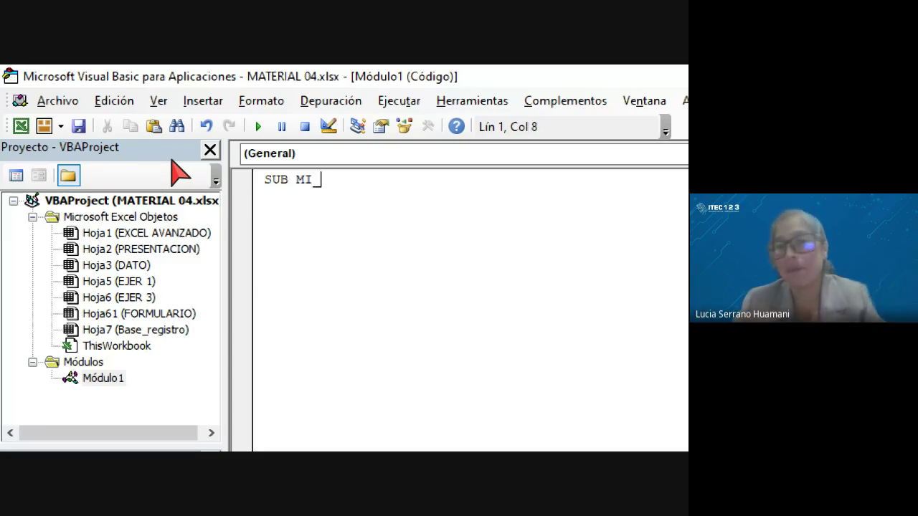
type("N")
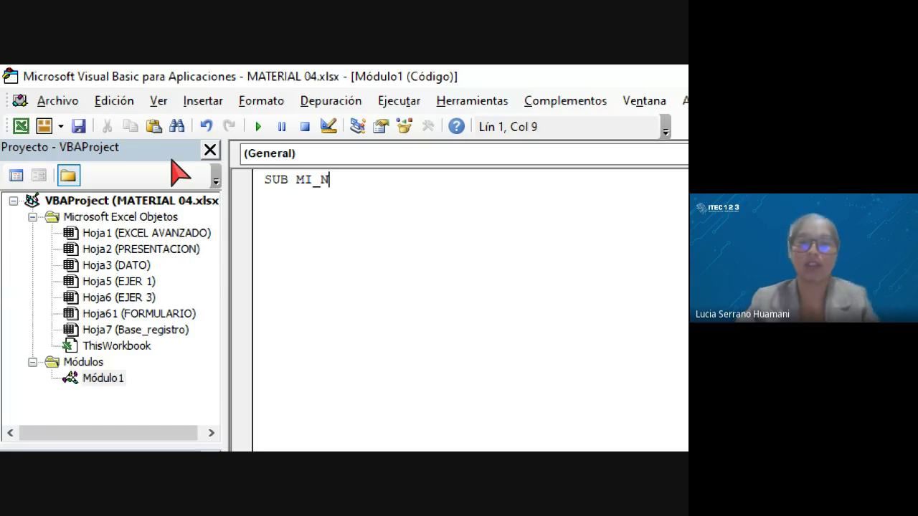
type("OMBRE")
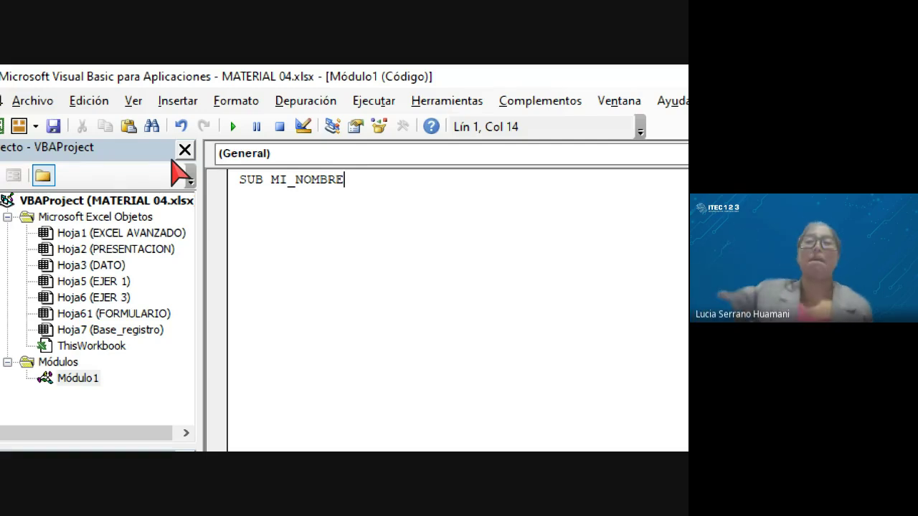
key("Return")
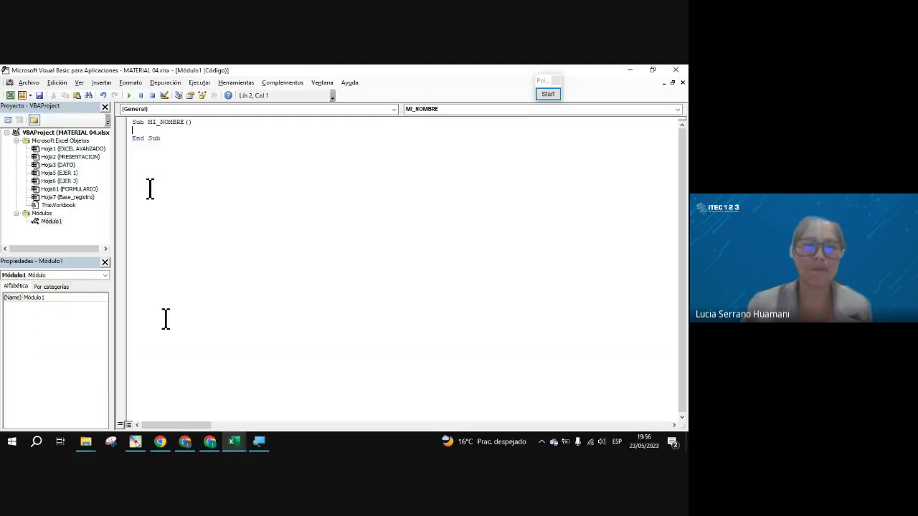
left_click(189, 446)
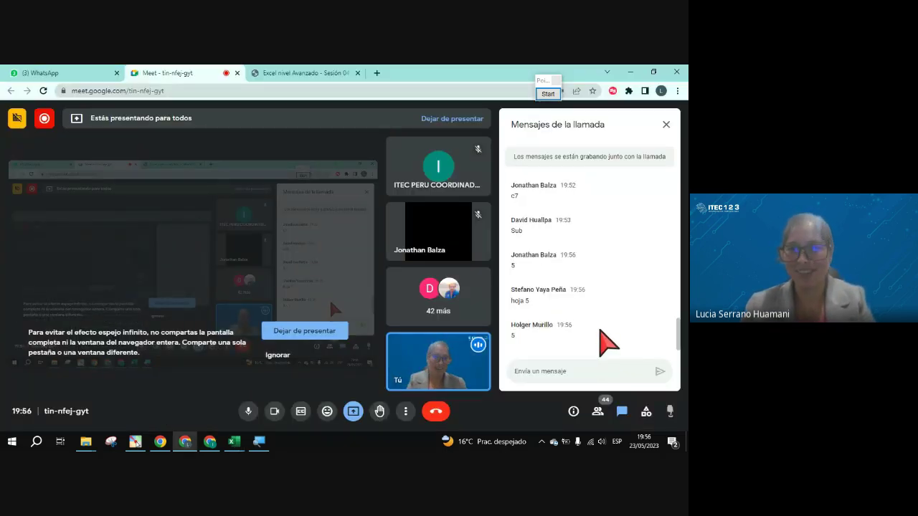
key("alt+Tab")
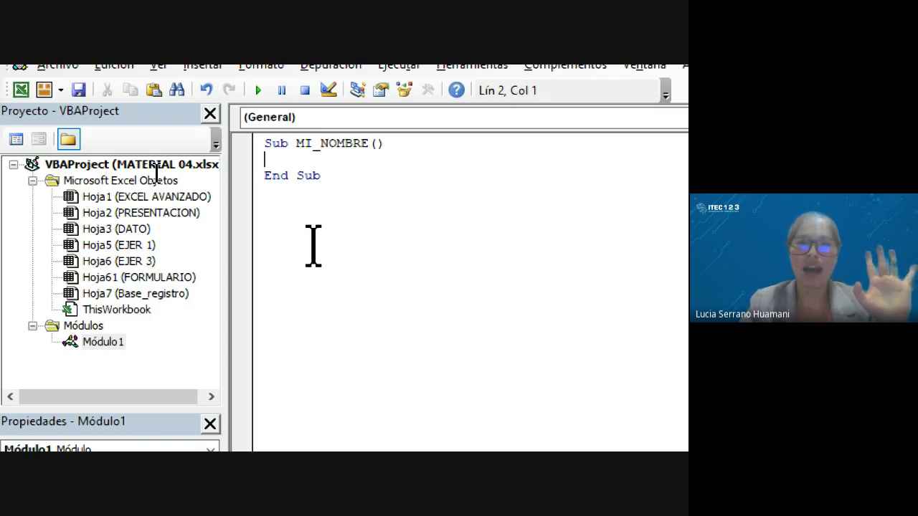
Type HOJA5. on the macro's second line, dismissing the member list and the compile-error message.
type("H")
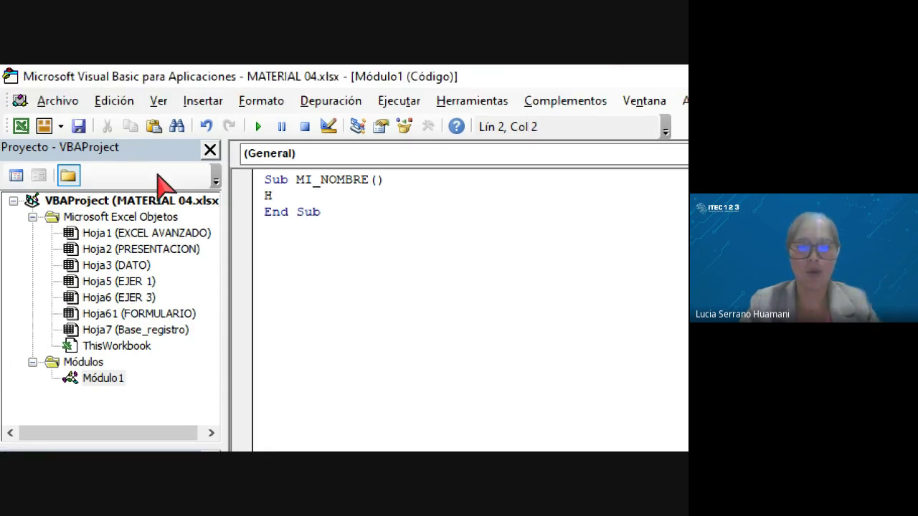
type("OJA")
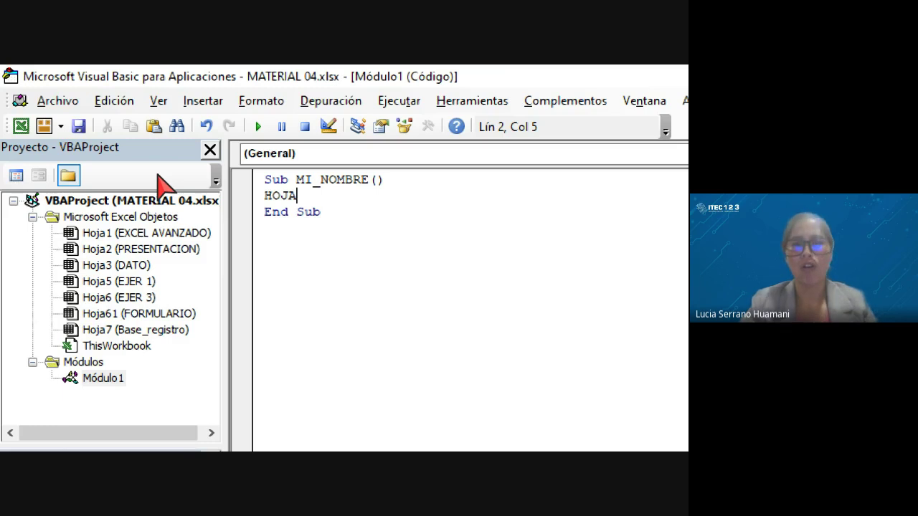
type("5")
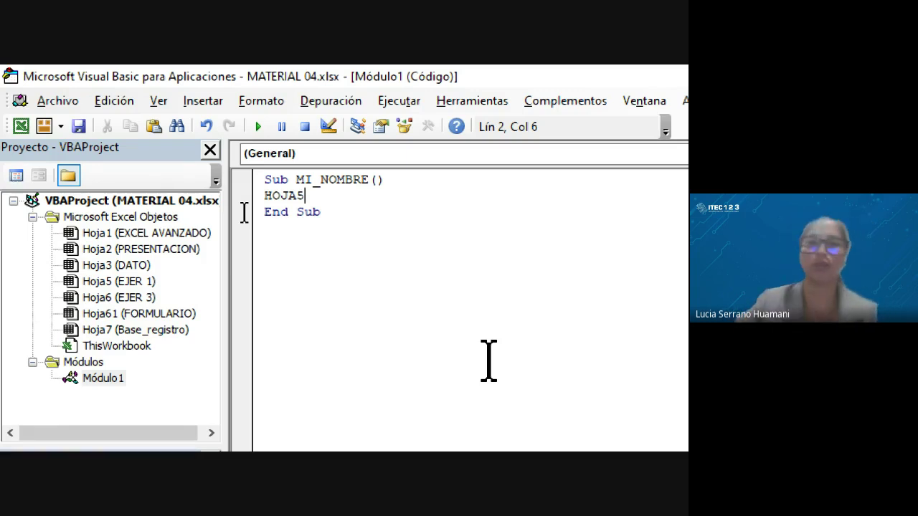
type(".")
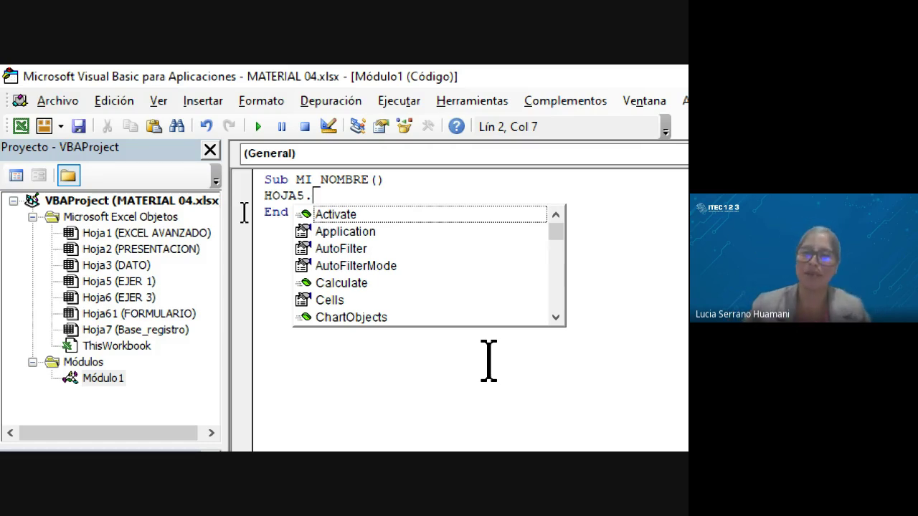
left_click(489, 361)
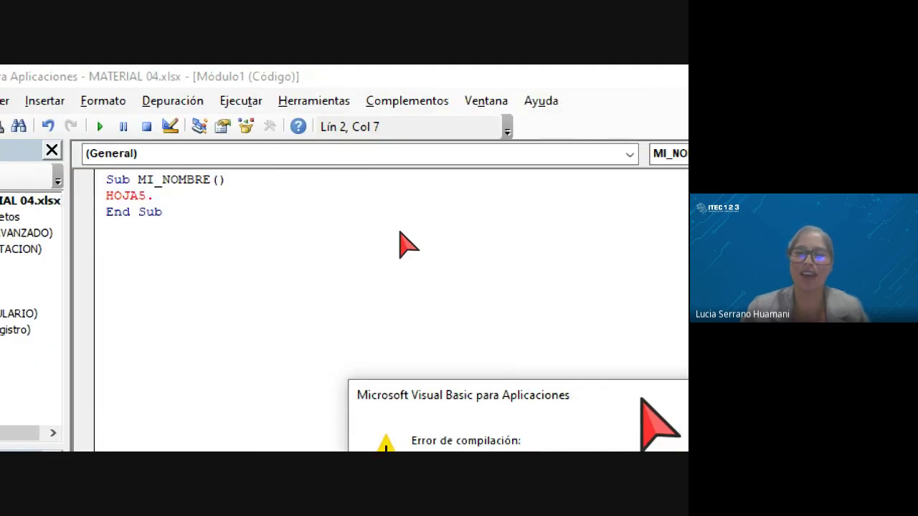
left_click(618, 395)
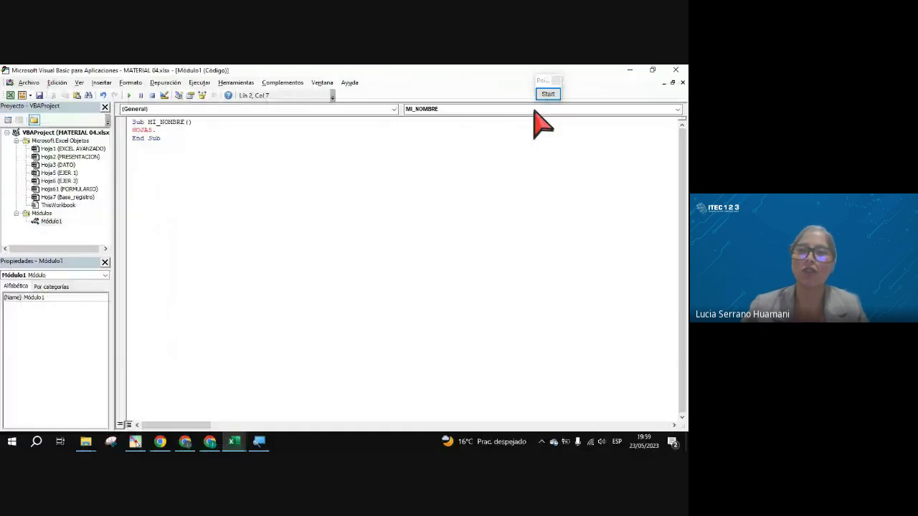
Turn on screen drawing and pick the freehand pen in the annotation palette.
left_click(548, 94)
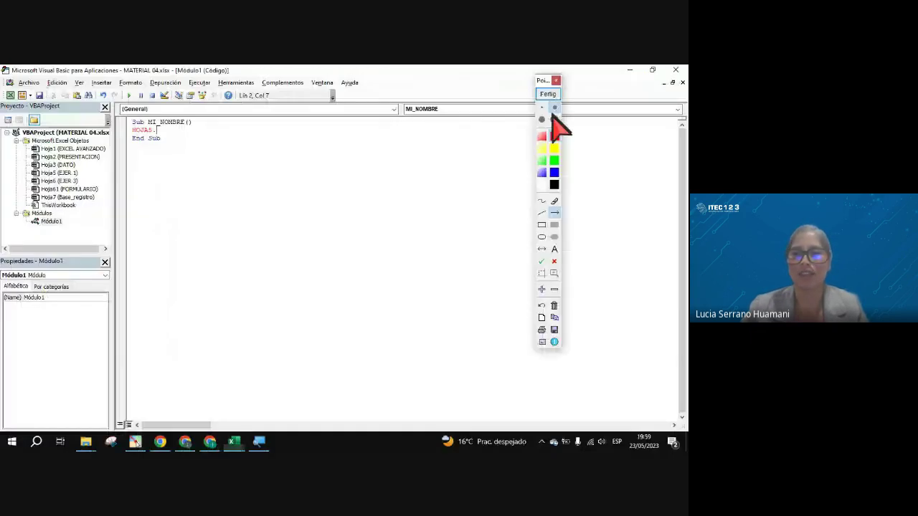
left_click(541, 201)
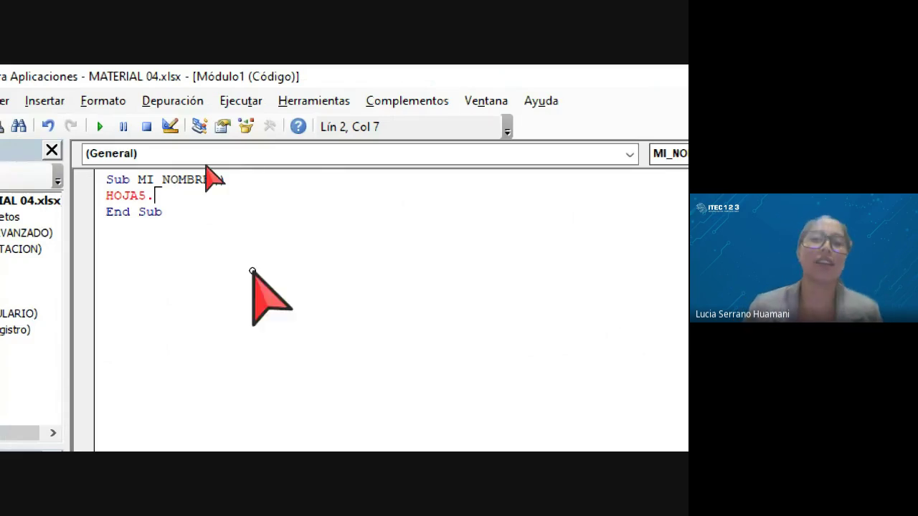
Hand-write 'Cells(7,' in blue over the MI_NOMBRE macro code.
mouse_move(302, 227)
left_mouse_down()
mouse_move(252, 239)
mouse_move(312, 287)
left_mouse_up()
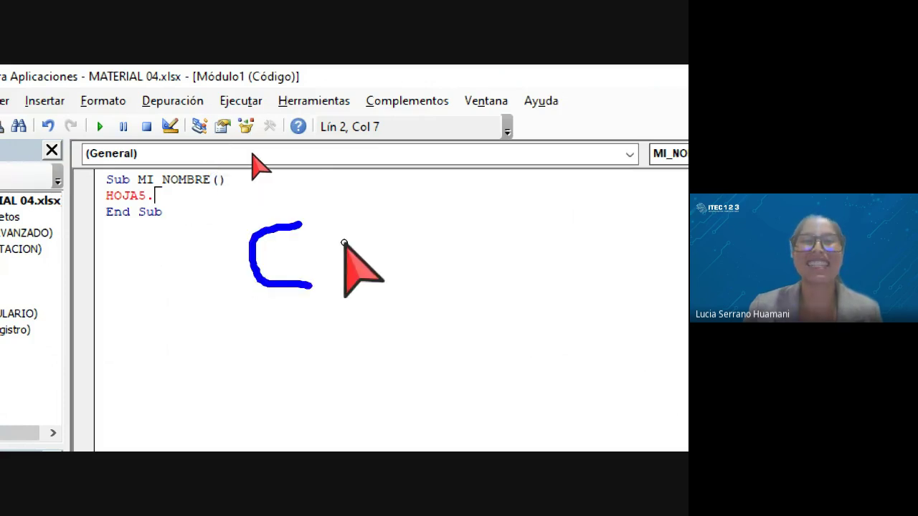
mouse_move(344, 243)
left_mouse_down()
mouse_move(334, 277)
mouse_move(358, 280)
left_mouse_up()
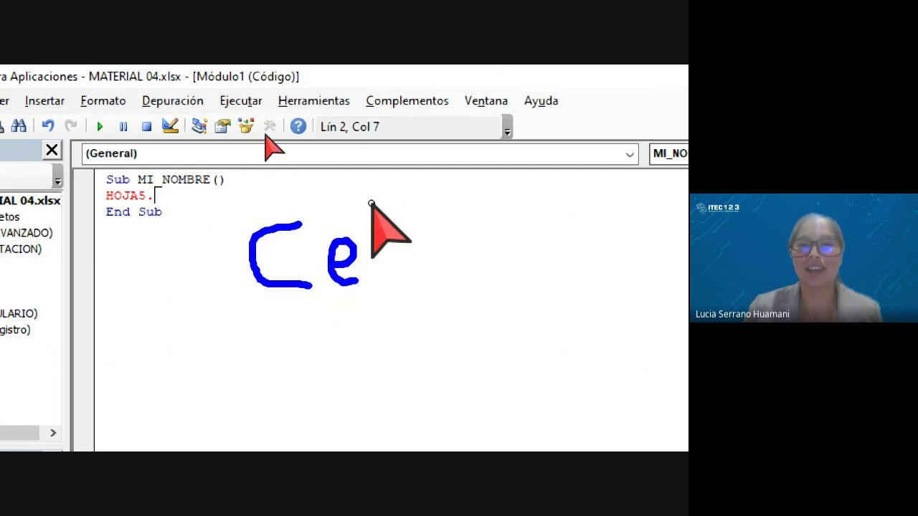
mouse_move(372, 204)
left_mouse_down()
mouse_move(381, 283)
mouse_move(391, 208)
mouse_move(399, 283)
left_mouse_up()
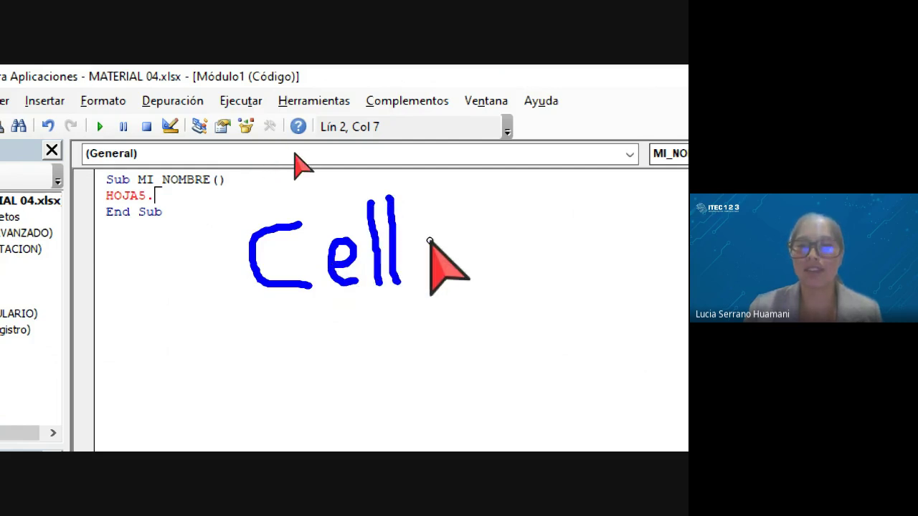
left_click_drag(430, 241, 407, 282)
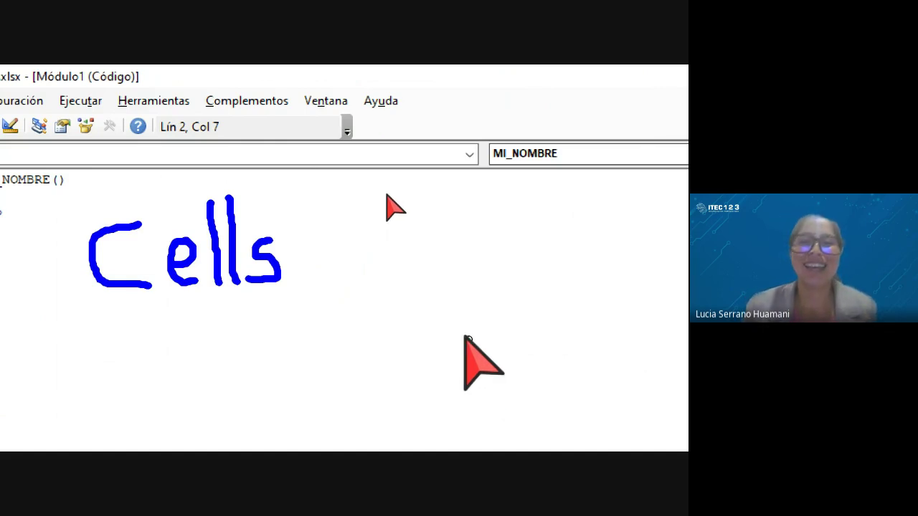
left_click_drag(324, 207, 336, 304)
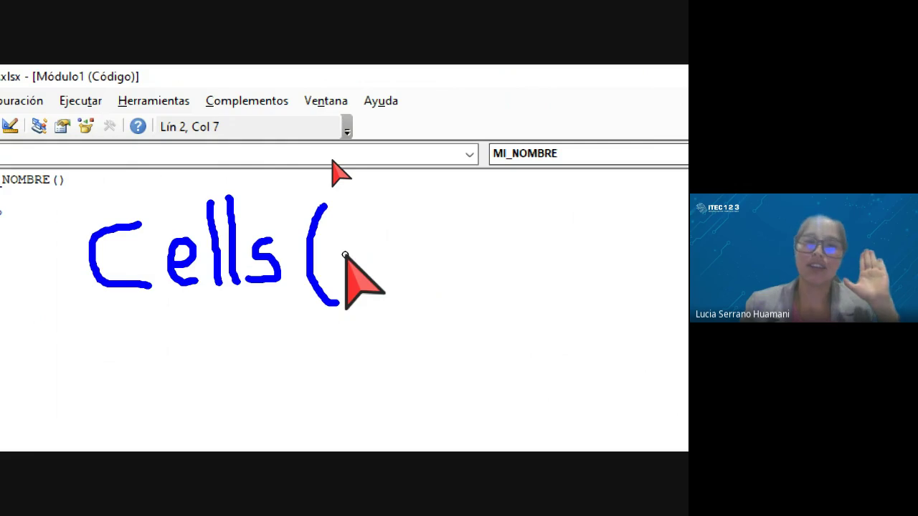
mouse_move(335, 222)
left_mouse_down()
mouse_move(380, 232)
mouse_move(382, 267)
mouse_move(411, 309)
left_mouse_up()
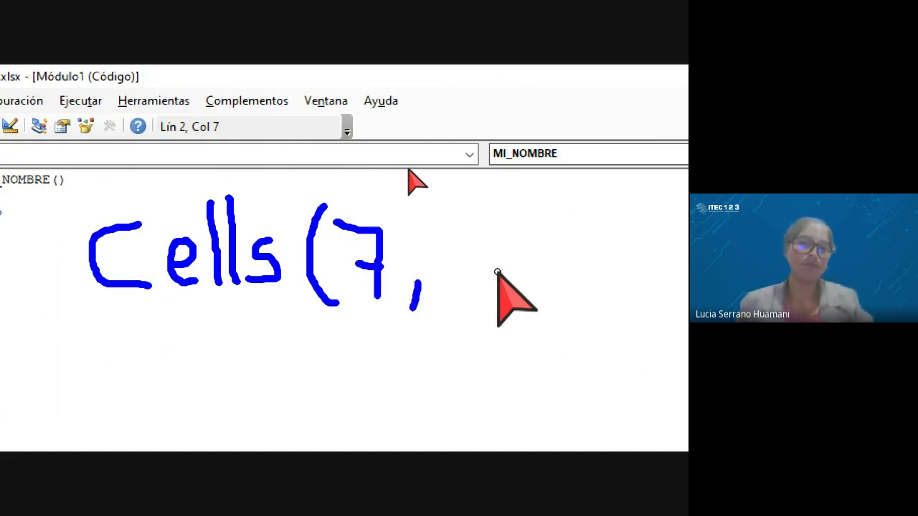
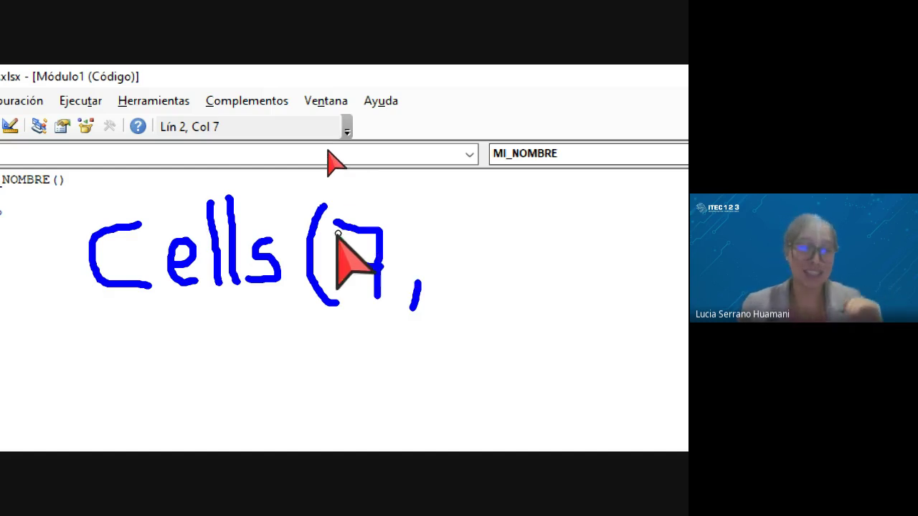
Finish the handwritten Cells(7, 3) with the 7 and closing parenthesis, then start a letter below it.
mouse_move(453, 234)
left_mouse_down()
mouse_move(491, 235)
mouse_move(460, 292)
left_mouse_up()
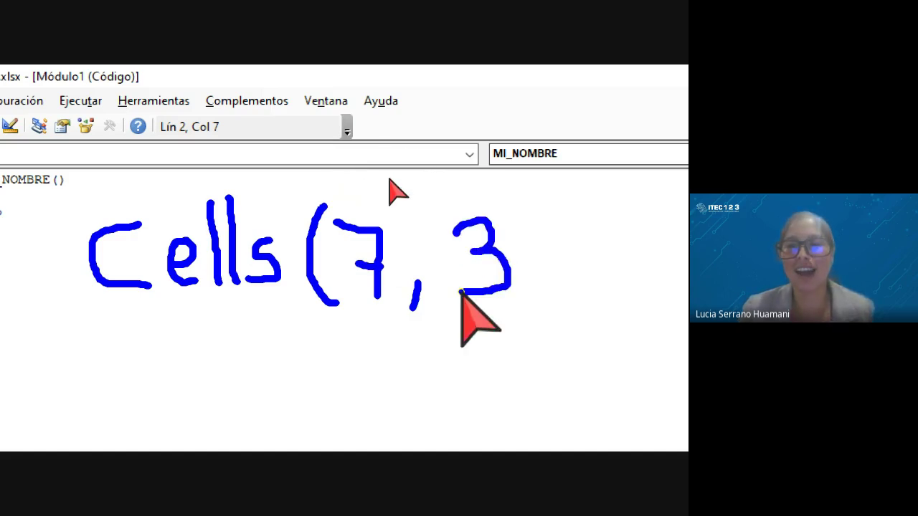
left_click_drag(503, 196, 528, 301)
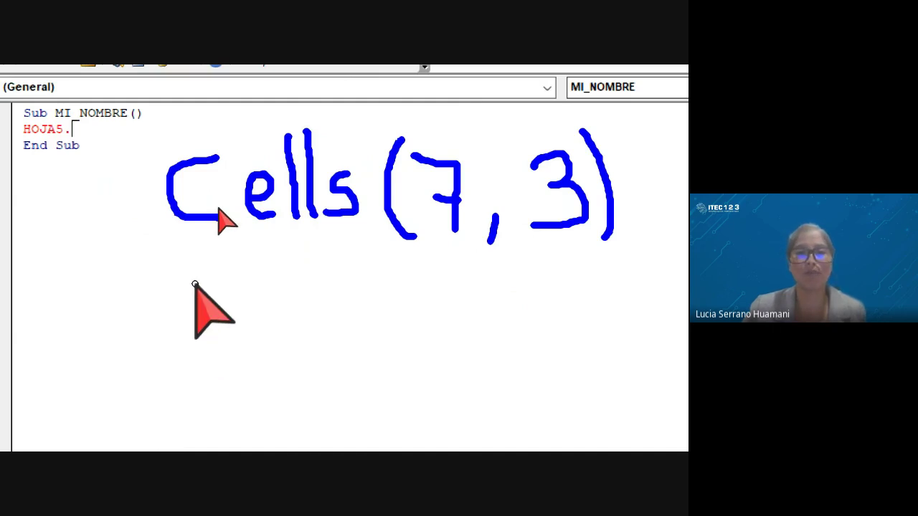
left_click_drag(195, 285, 212, 371)
Handwrite Range("C7") beneath Cells(7, 3) over the code window.
mouse_move(184, 316)
left_mouse_down()
mouse_move(236, 271)
mouse_move(216, 331)
left_mouse_up()
left_click_drag(215, 330, 256, 367)
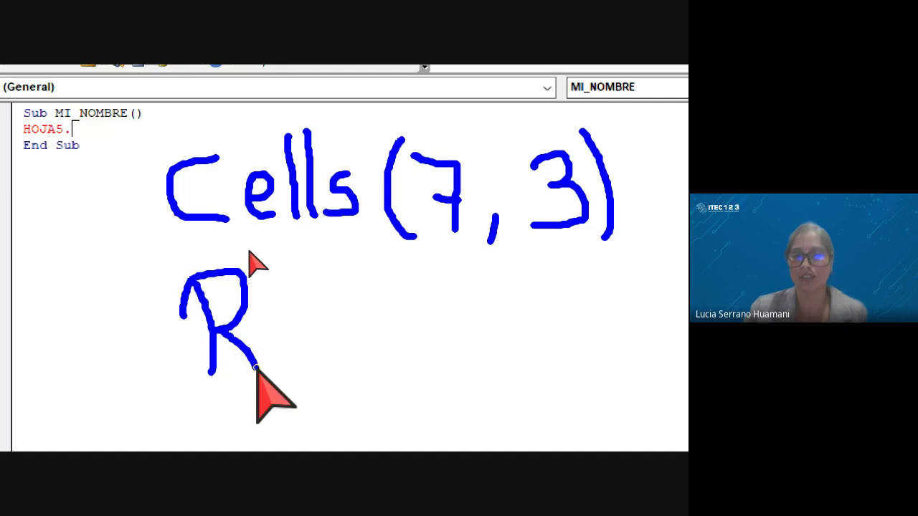
mouse_move(263, 313)
left_mouse_down()
mouse_move(282, 337)
mouse_move(318, 316)
mouse_move(399, 320)
mouse_move(391, 362)
left_mouse_up()
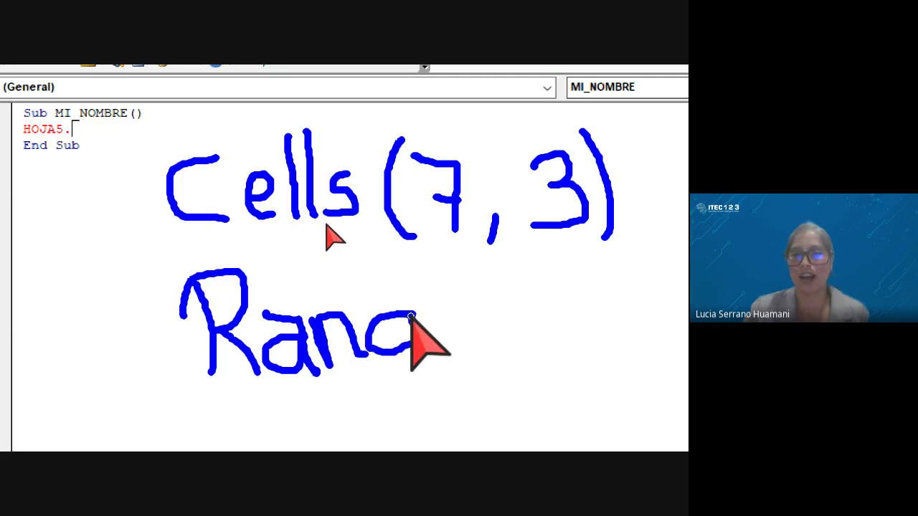
left_click_drag(410, 315, 401, 388)
left_click_drag(431, 349, 476, 353)
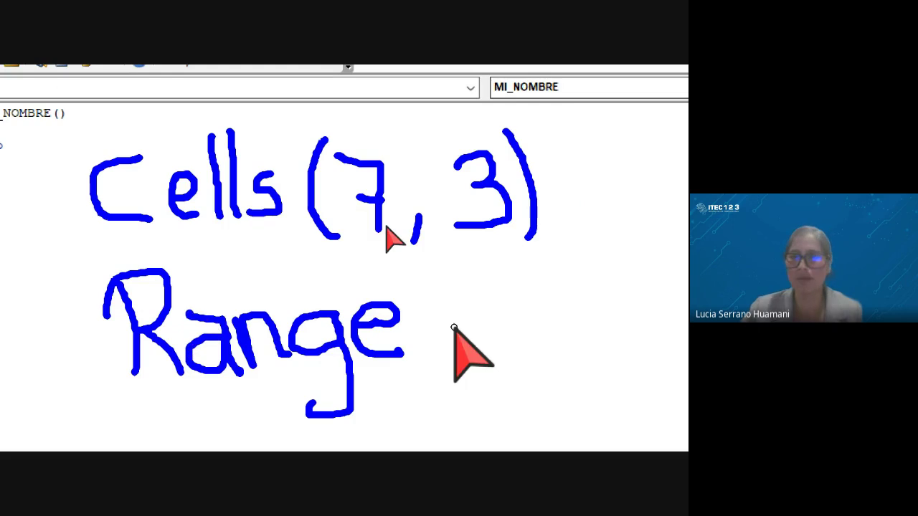
left_click_drag(450, 274, 456, 367)
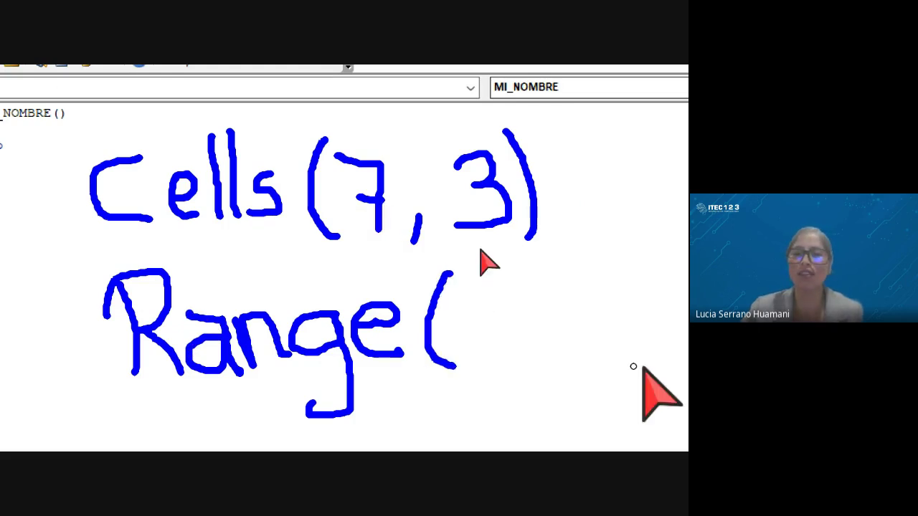
left_click_drag(396, 277, 399, 289)
left_click_drag(407, 269, 479, 355)
left_click_drag(487, 286, 531, 330)
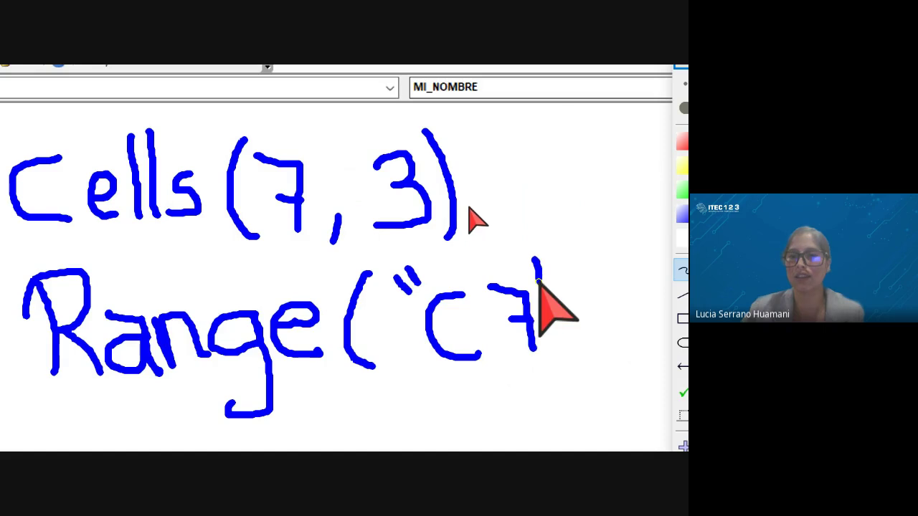
mouse_move(532, 258)
left_mouse_down()
mouse_move(536, 283)
mouse_move(557, 278)
mouse_move(596, 355)
left_mouse_up()
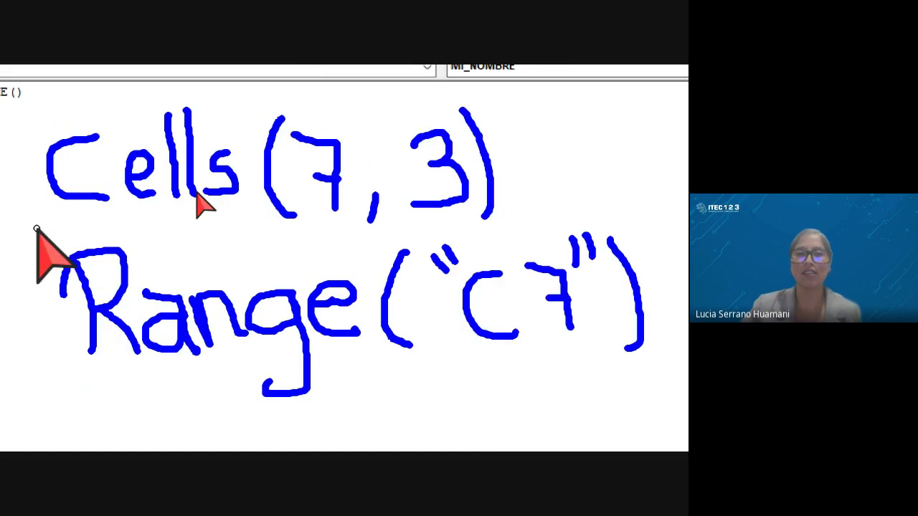
Underline the 7, the 3 and C7 in red to mark them as equivalent.
left_click_drag(304, 234, 355, 233)
left_click_drag(413, 227, 492, 228)
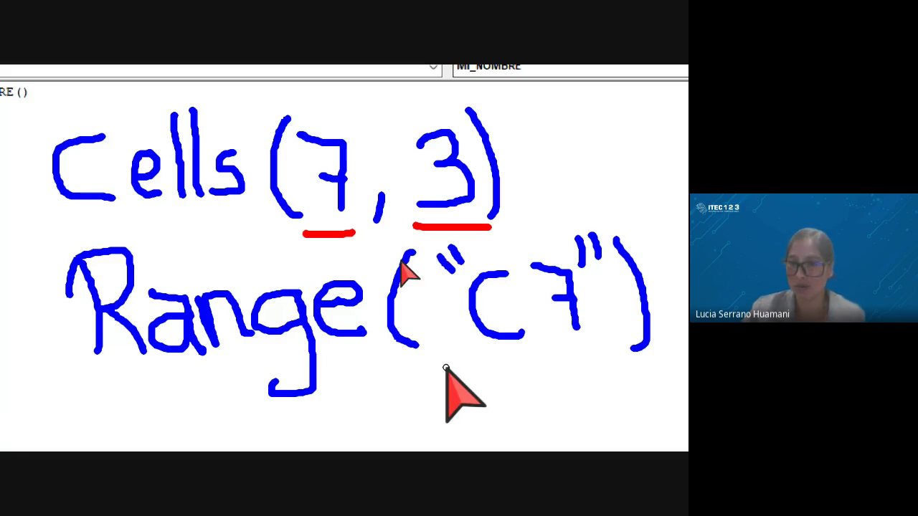
left_click_drag(446, 368, 607, 357)
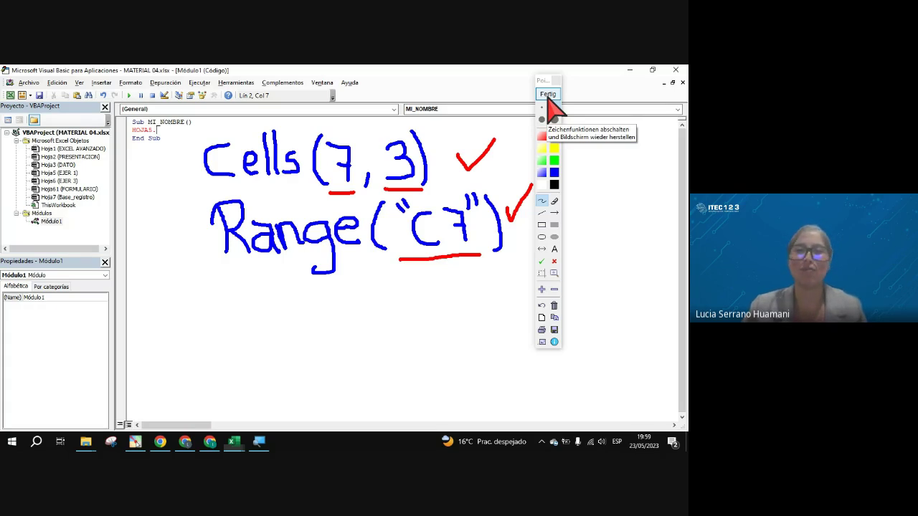
Clear the annotations, read the Google Meet chat answers, and return to the VBA editor.
left_click(548, 95)
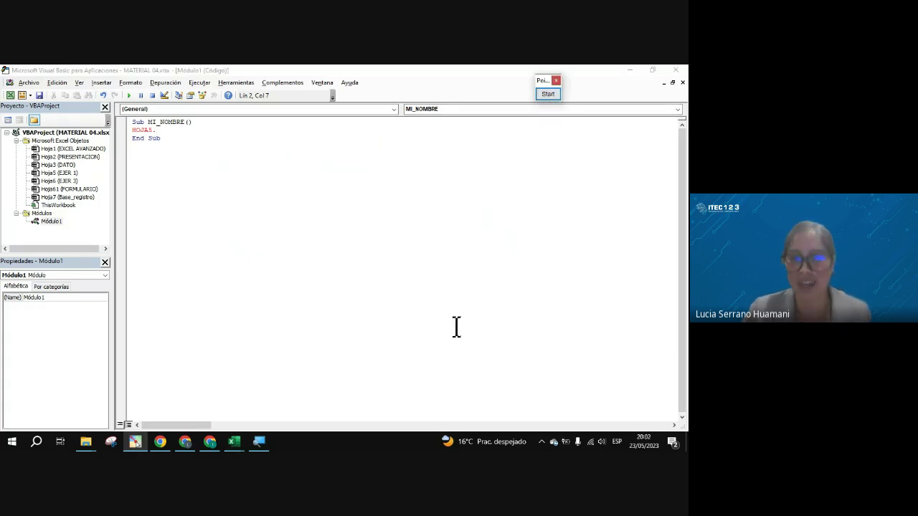
left_click(186, 441)
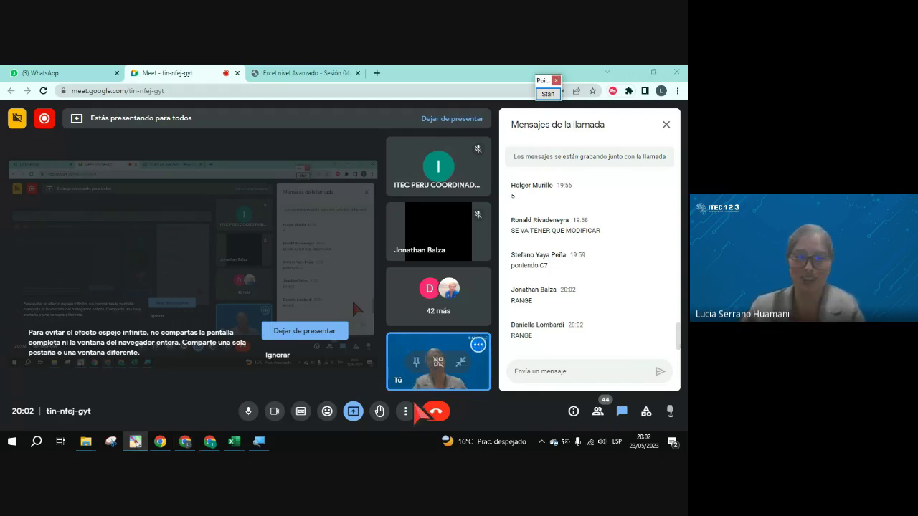
left_click(257, 410)
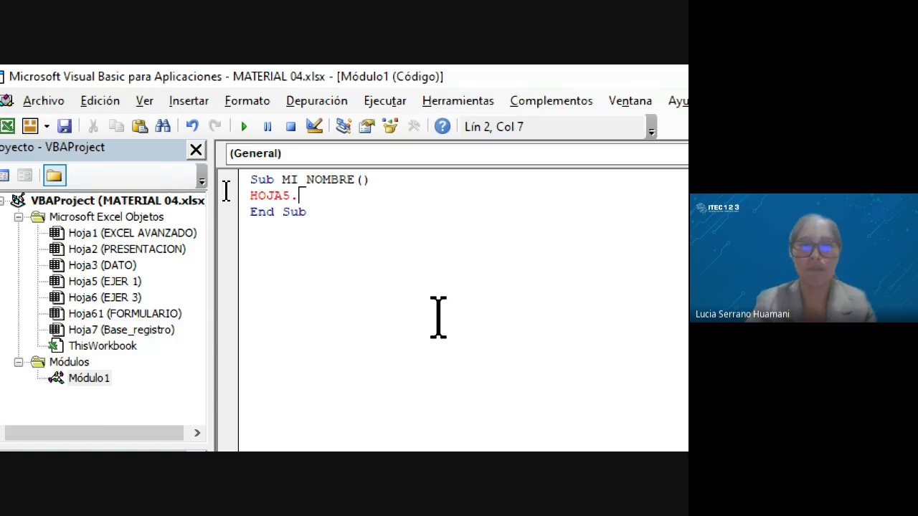
Complete line 2 as HOJA5.RANGE("C7") = the presenter's first name in quotes.
type("R")
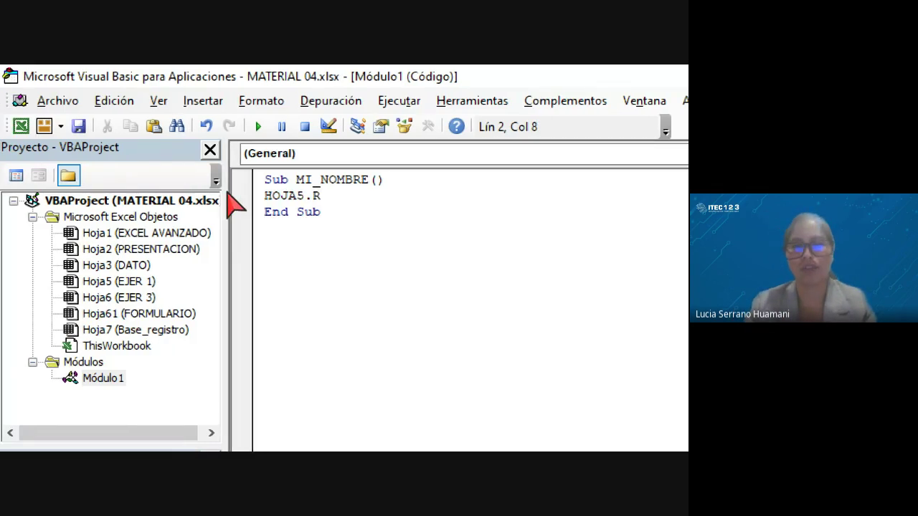
type("ANGE(")
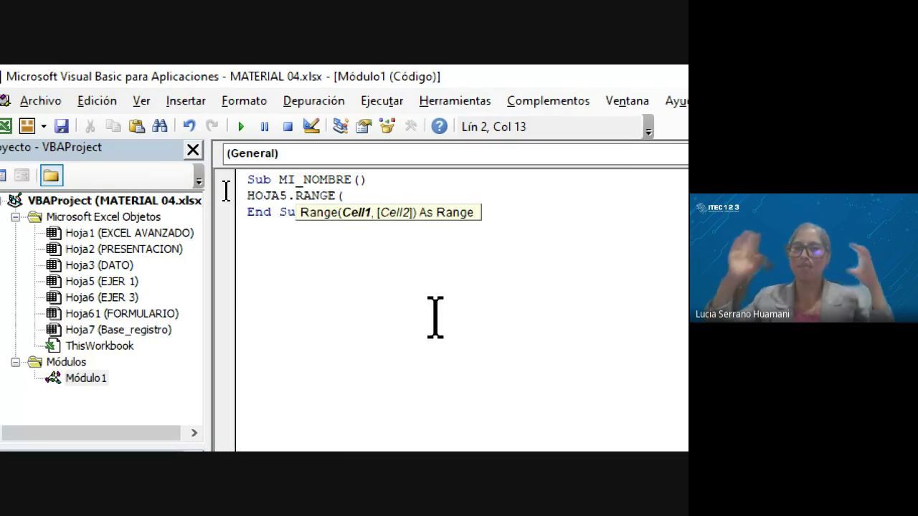
type("\"")
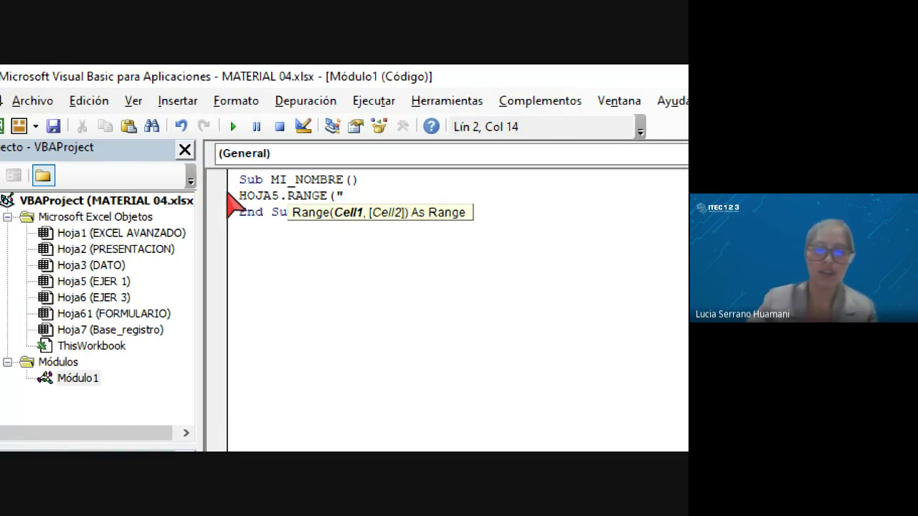
type("C7")
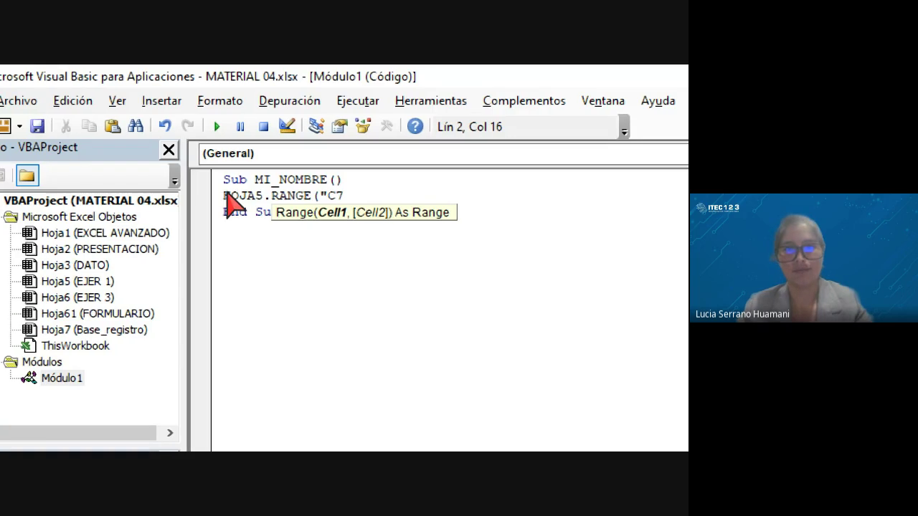
type("\")")
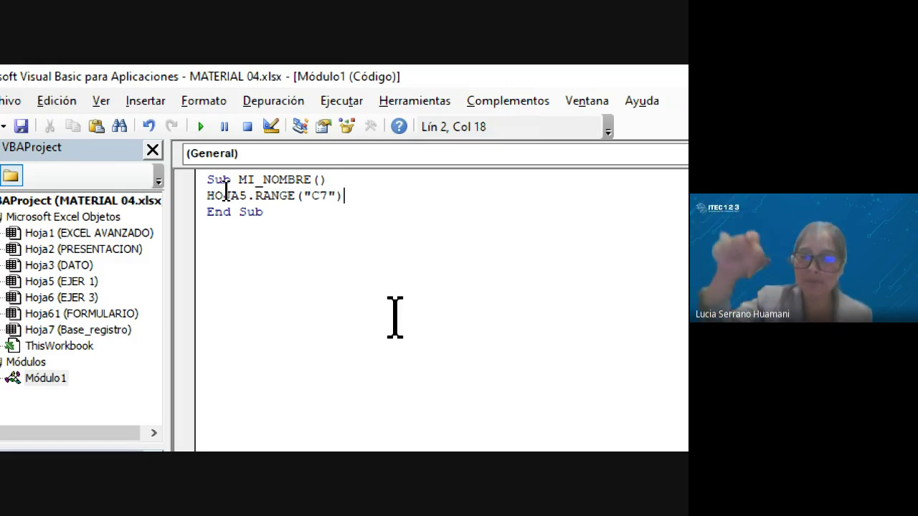
type("=")
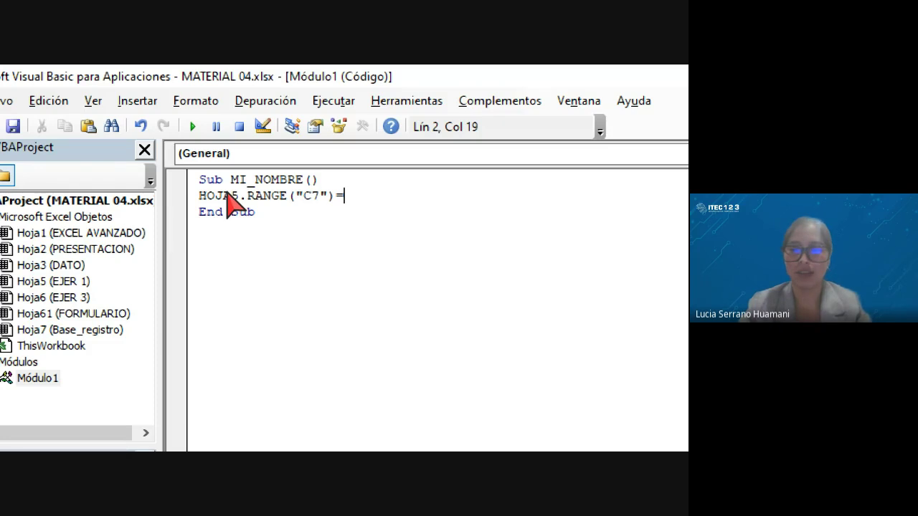
type("\"")
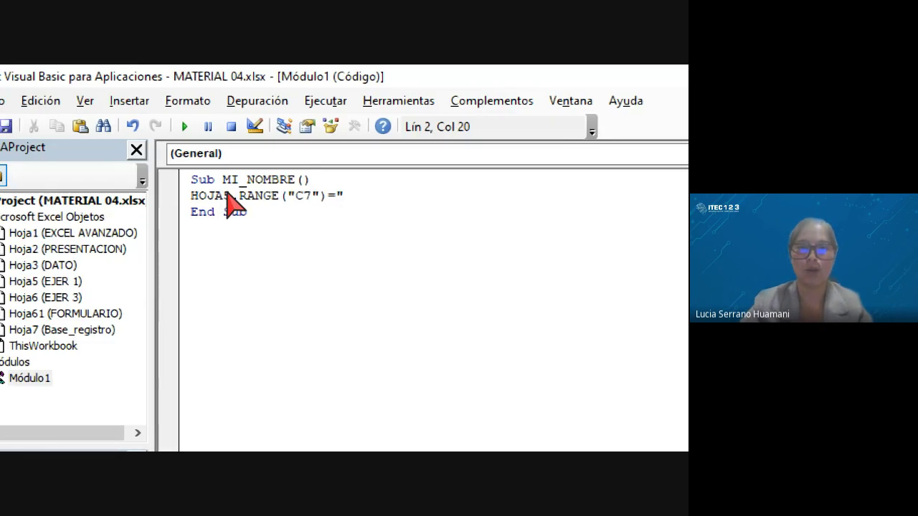
type("LUCIA\"")
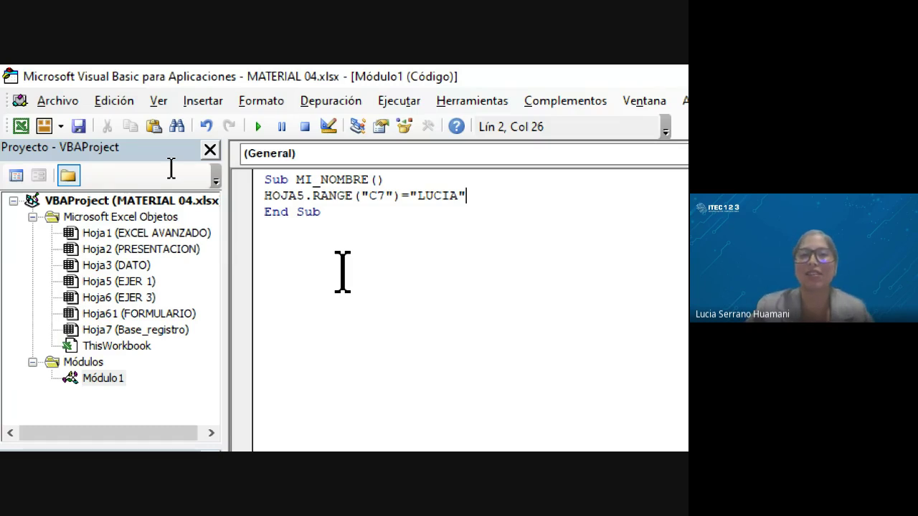
left_click(258, 126)
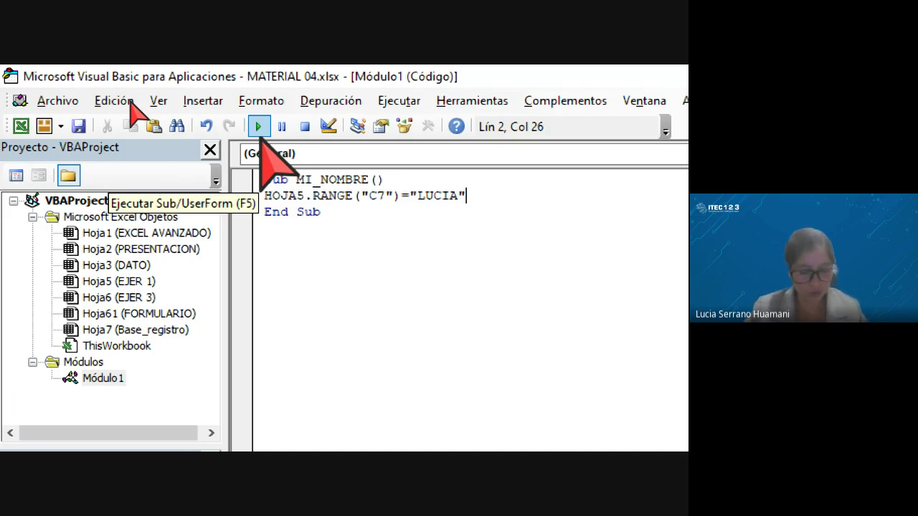
Run MI_NOMBRE with F5, check cell C7 in the workbook, and return to the editor.
key("F5")
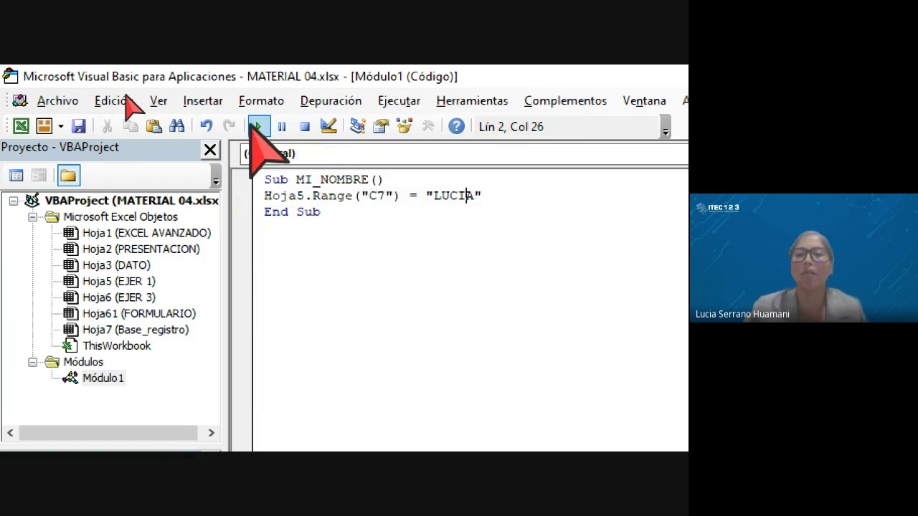
left_click(495, 197)
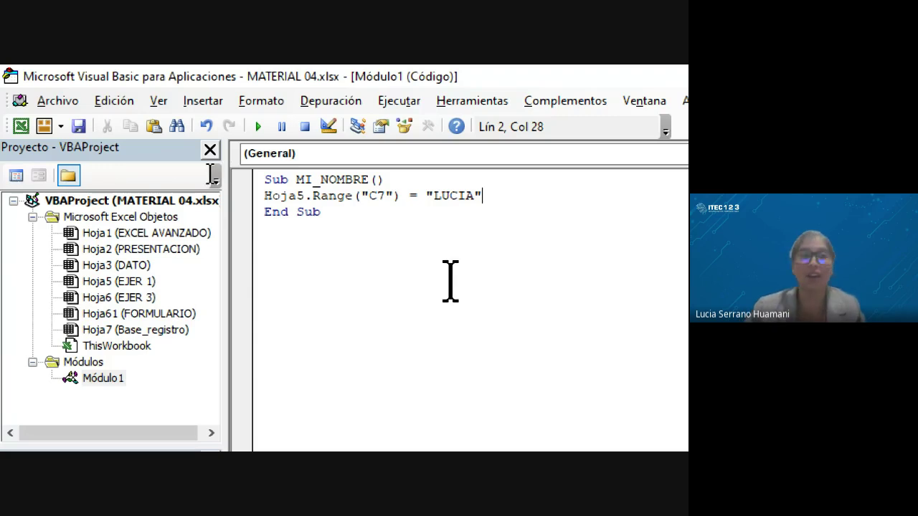
left_click(21, 126)
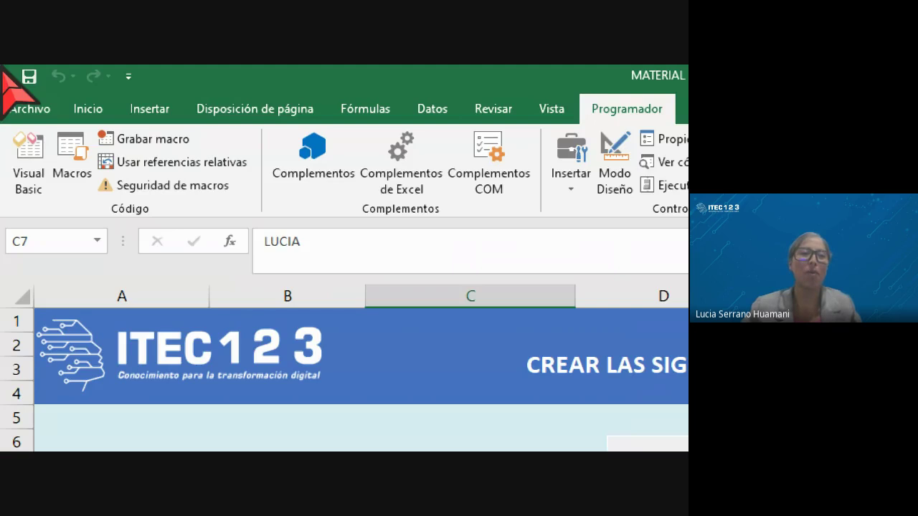
left_click(25, 159)
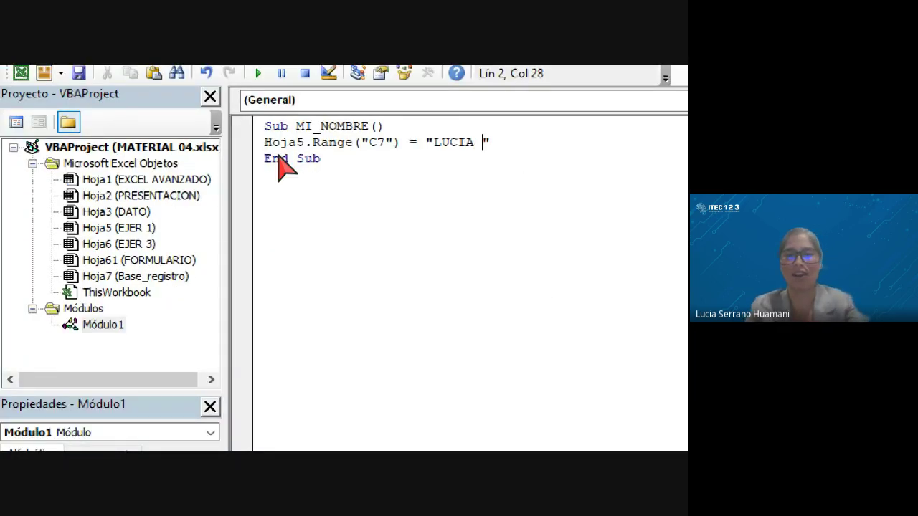
Replace the quoted name in the Range("C7") line twice, viewing the workbook after each change.
type("SERRANO")
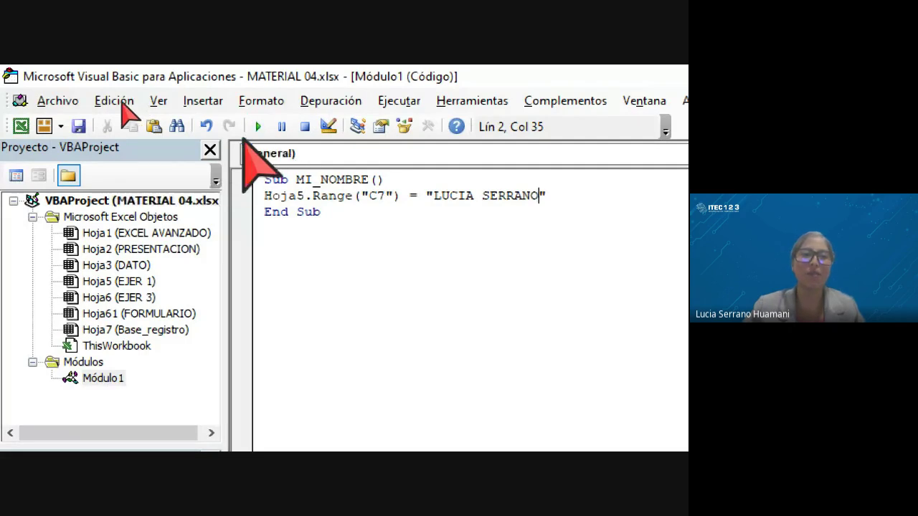
left_click(21, 127)
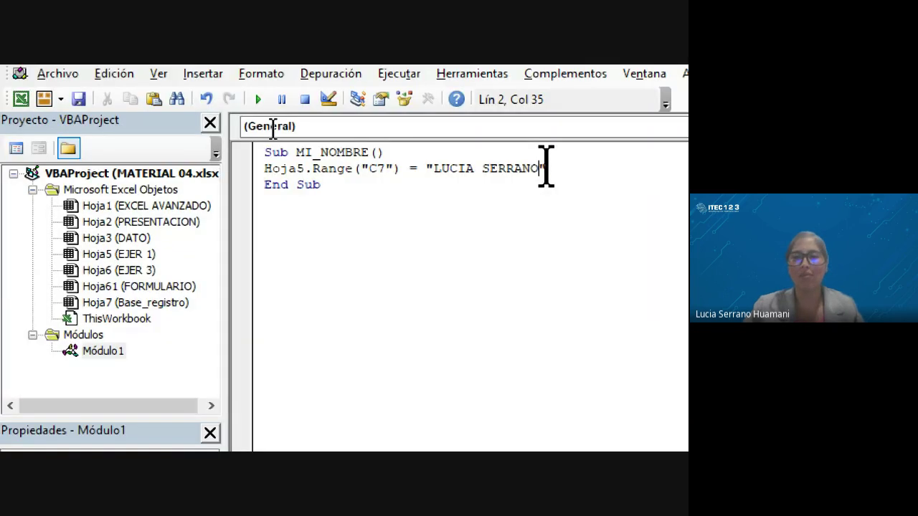
left_click_drag(535, 169, 432, 169)
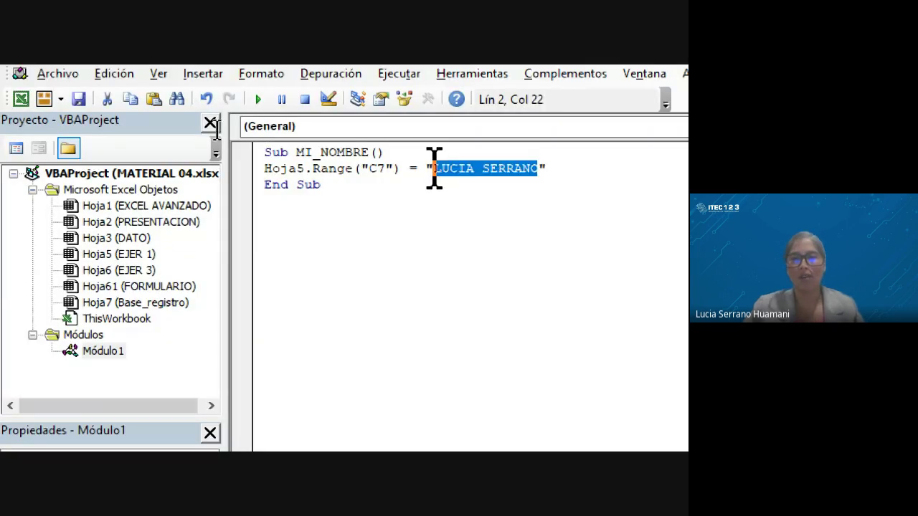
type("JA")
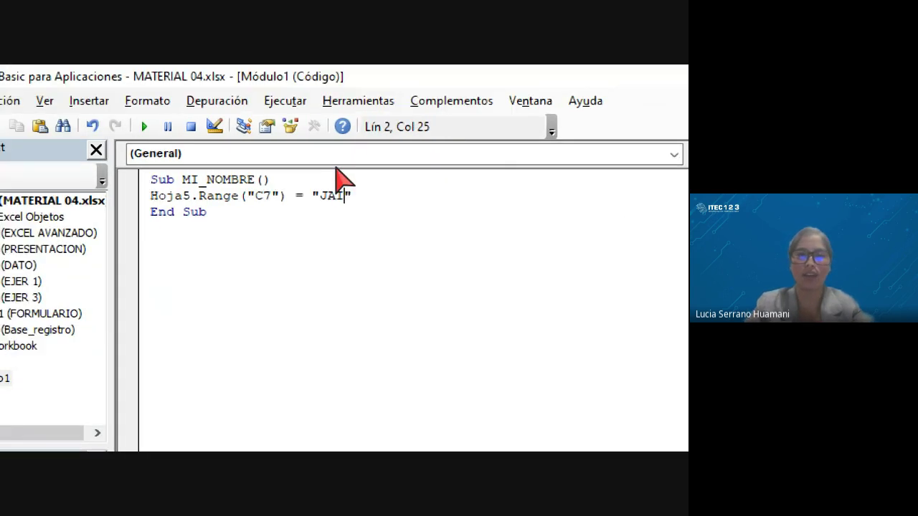
type("IME")
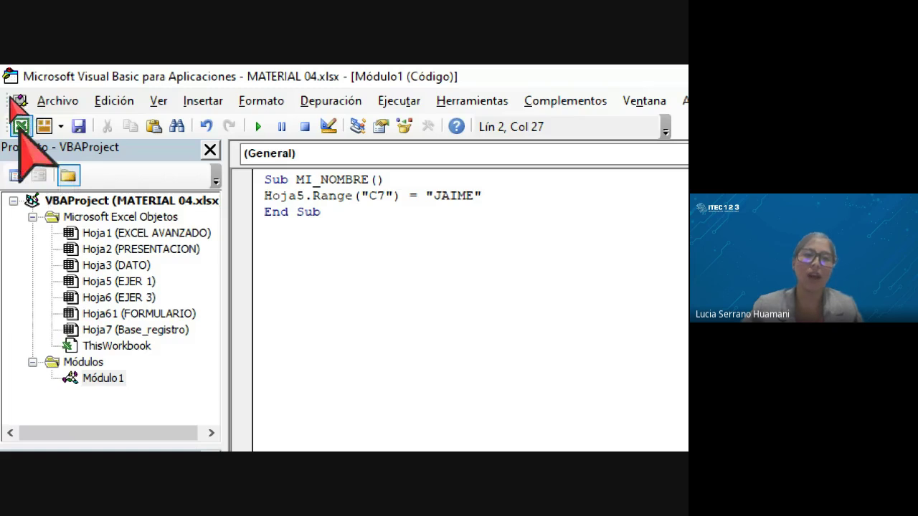
left_click(21, 126)
Scroll down and select the Botón 1 shape next to cell C7.
scroll(622, 172, "down", 1)
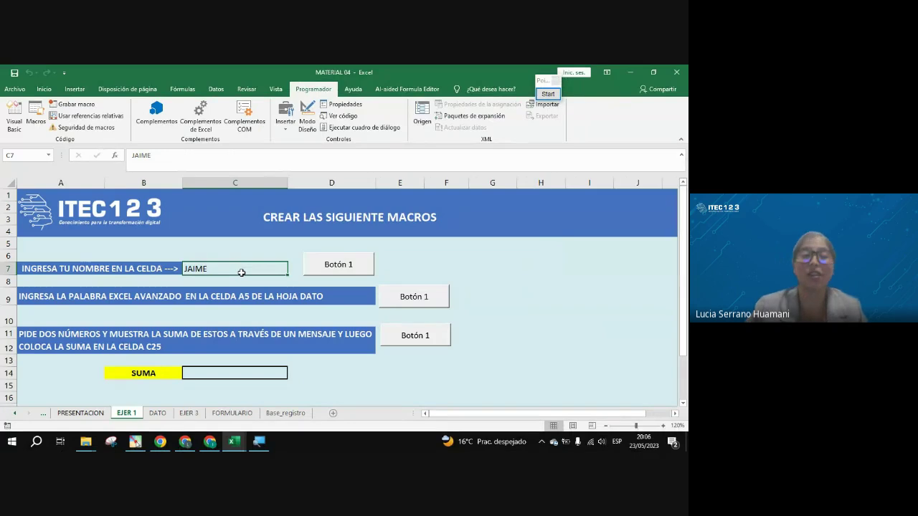
left_click(307, 267, "ctrl")
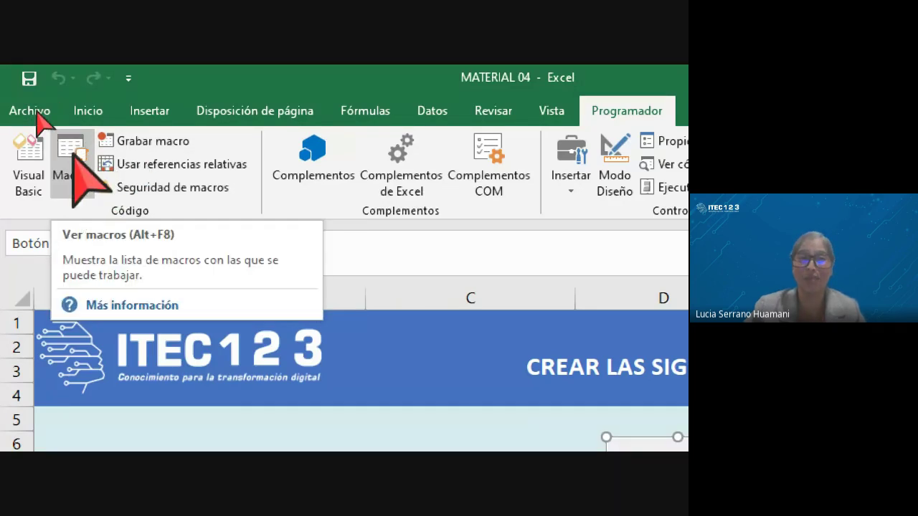
Run MI_NOMBRE from the Macros dialog to fill cell C7.
left_click(76, 179)
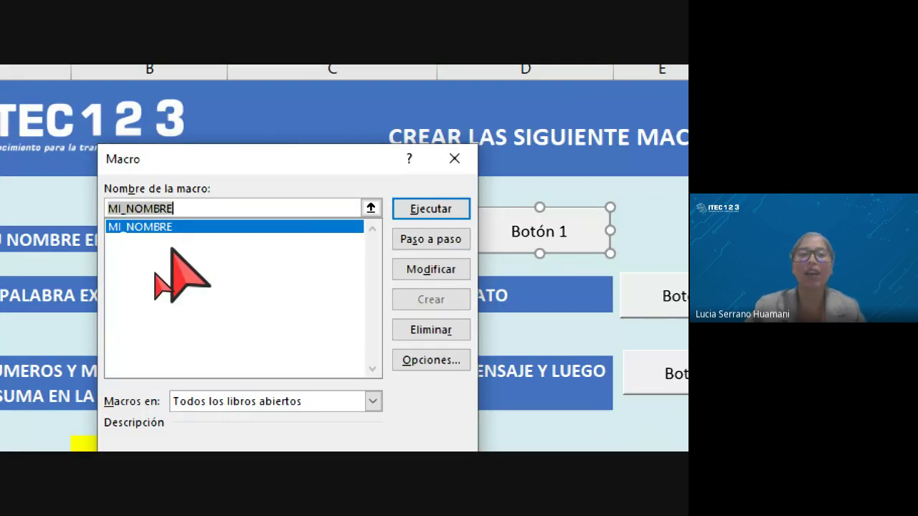
key("End")
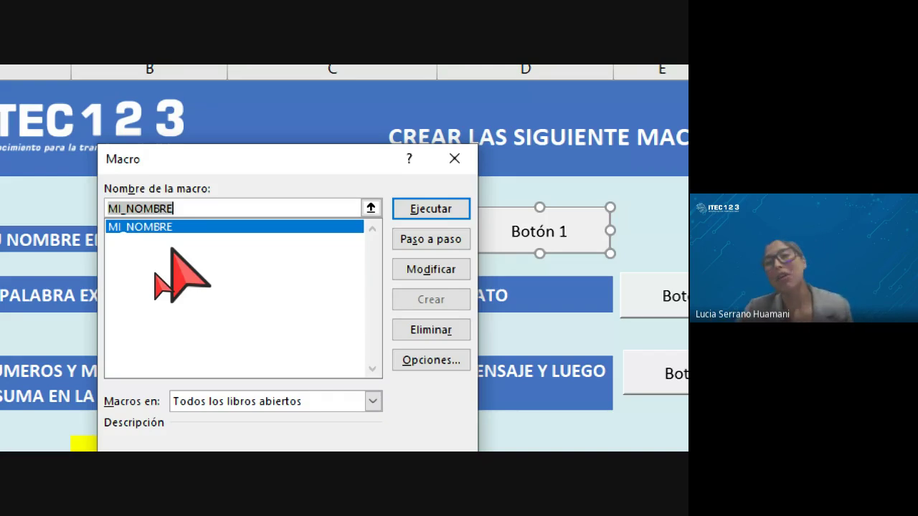
left_click(430, 208)
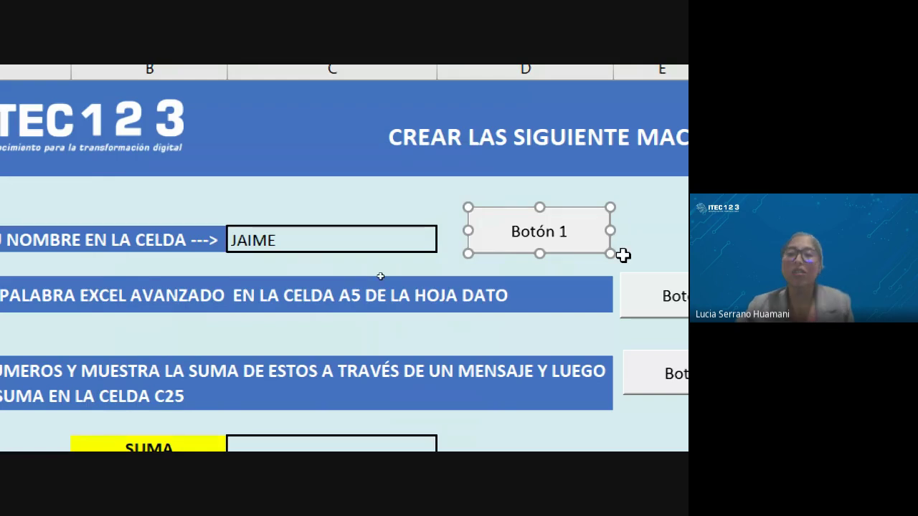
Assign the MI_NOMBRE macro to Botón 1 through Asignar macro and Aceptar.
scroll(641, 262, "right", 1)
scroll(624, 312, "right", 2)
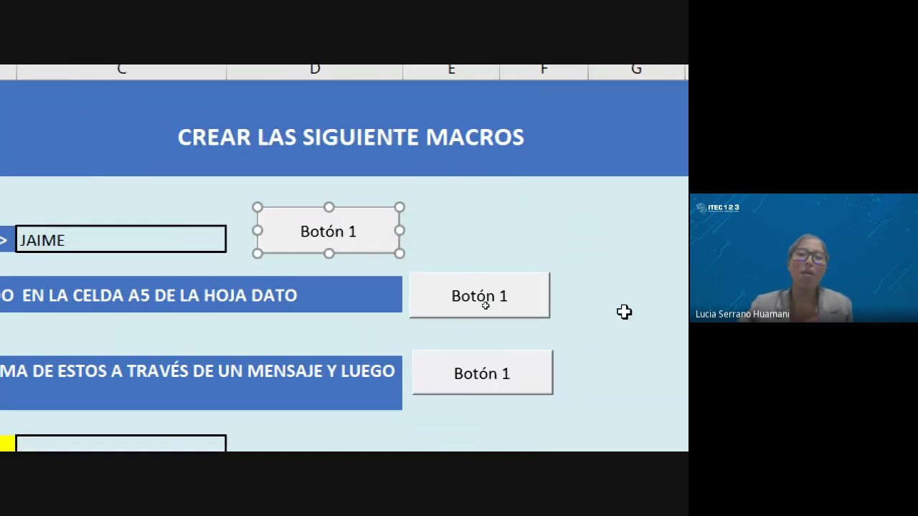
scroll(624, 312, "down", 1)
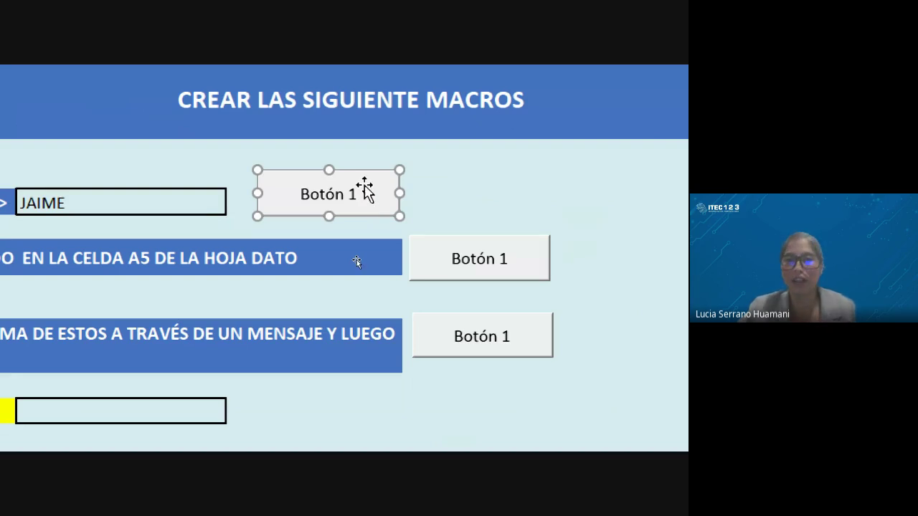
right_click(364, 188)
key("Escape")
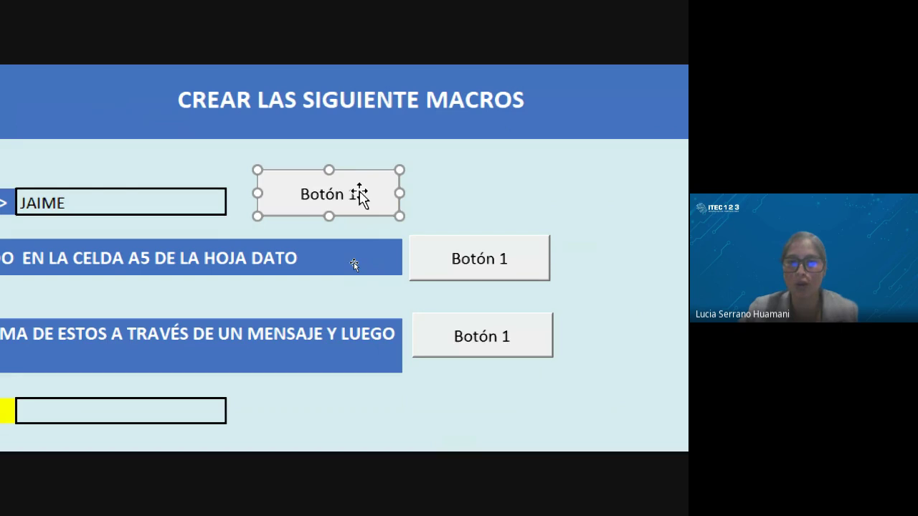
right_click(363, 196)
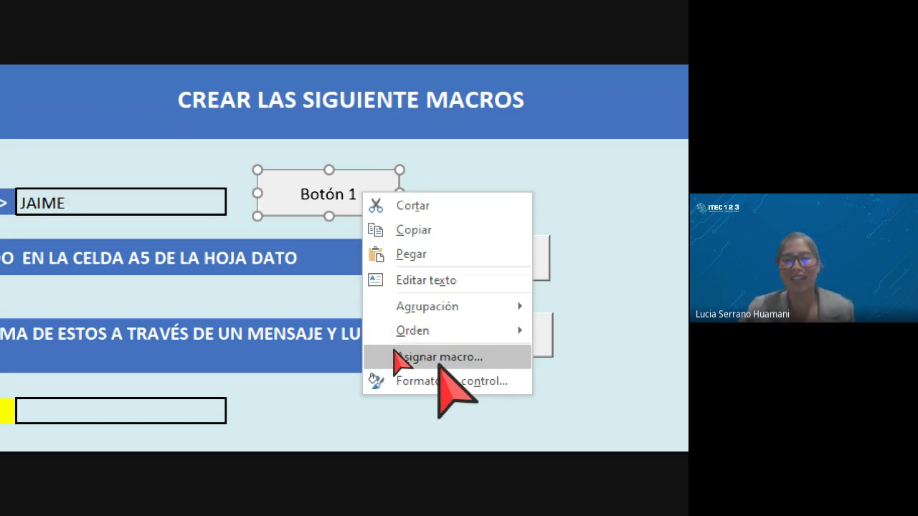
left_click(395, 355)
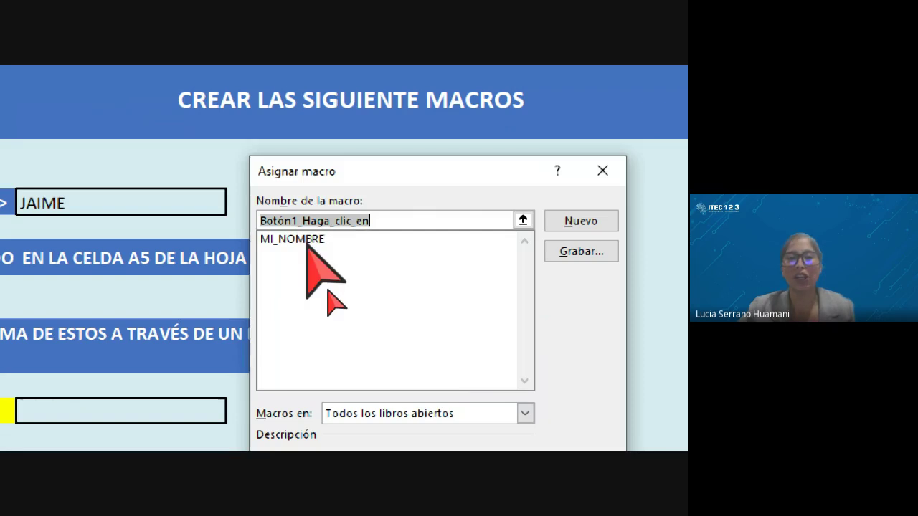
left_click(307, 241)
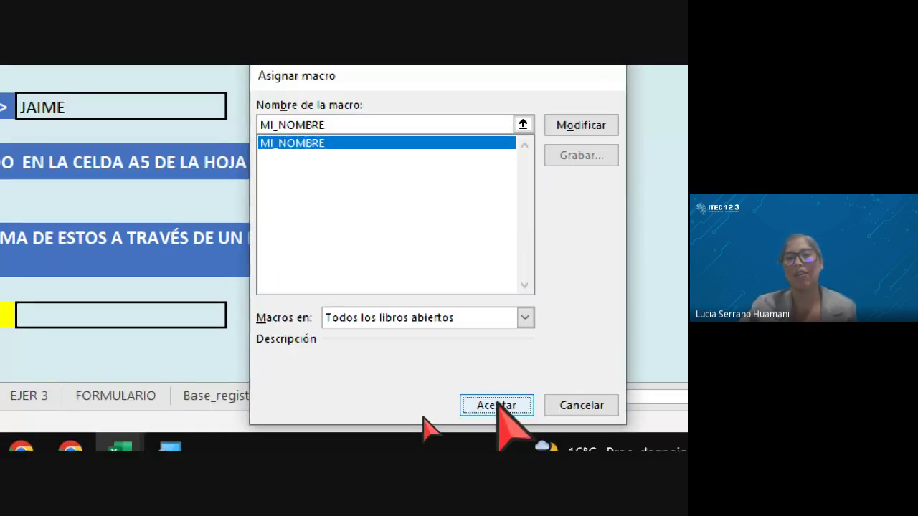
left_click(498, 407)
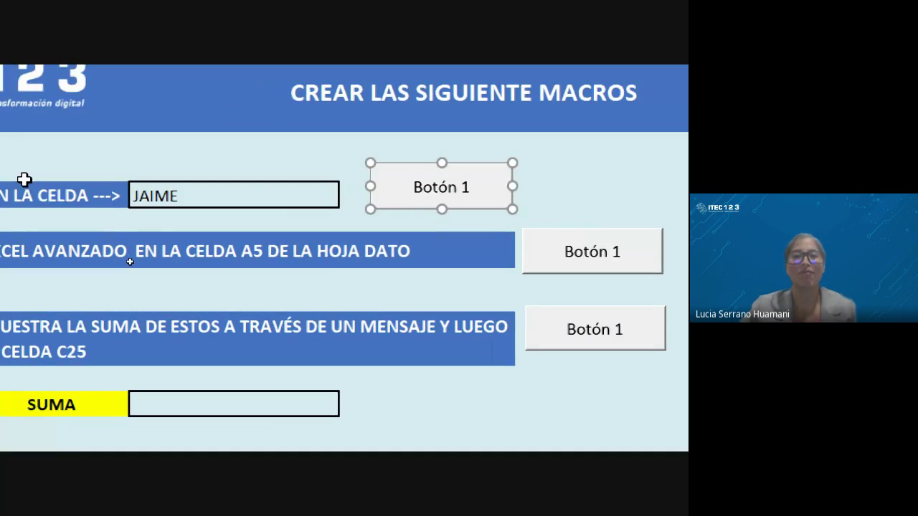
Test Botón 1, then change the quoted name in the MI_NOMBRE code to another first name.
key("Escape")
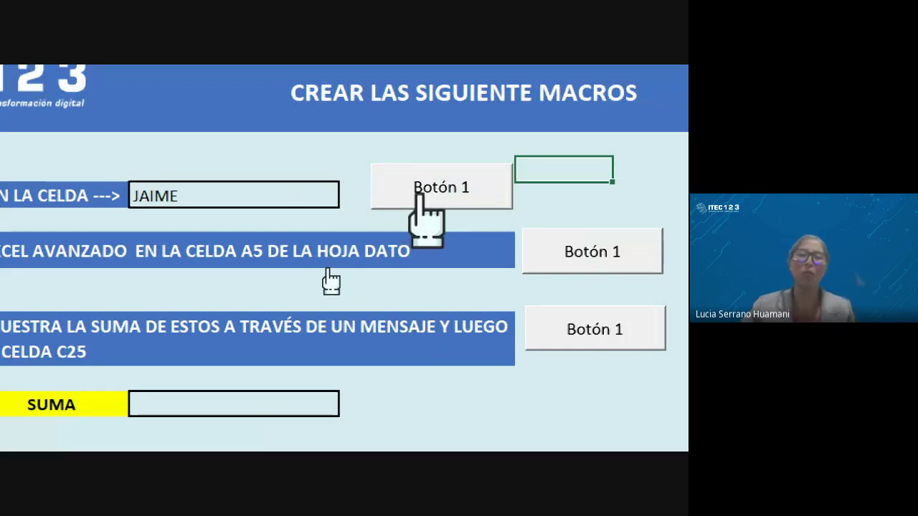
left_click(393, 197)
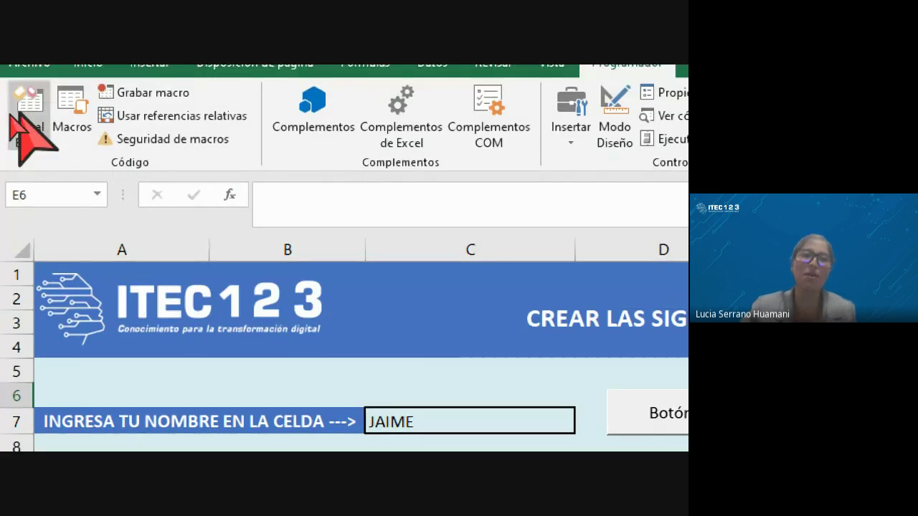
left_click(9, 83)
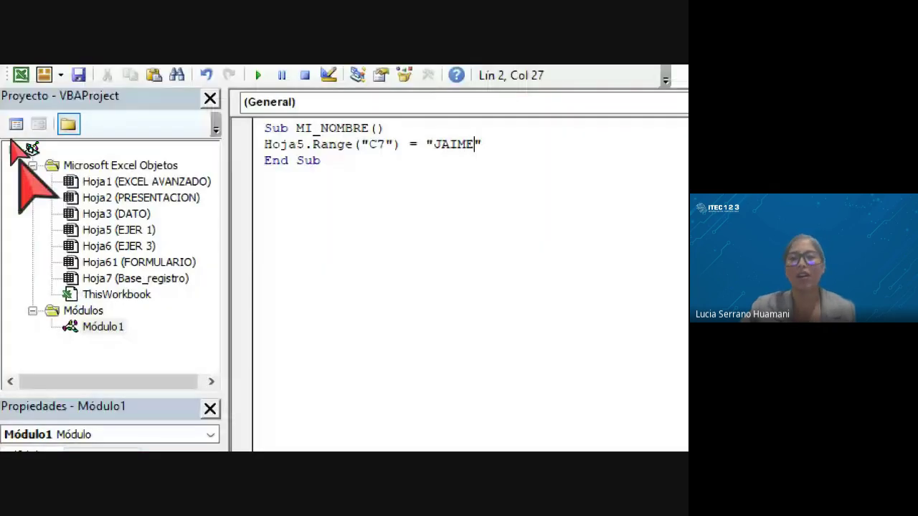
key("BackSpace")
key("BackSpace")
key("BackSpace")
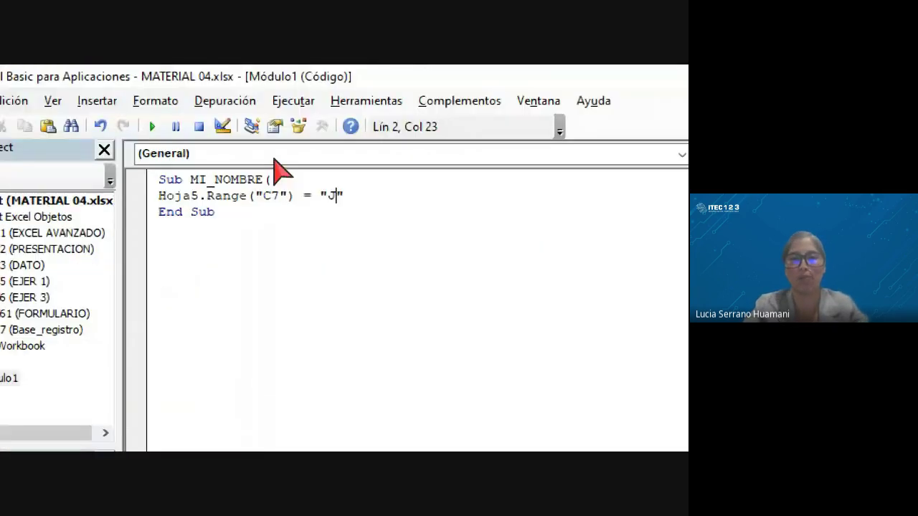
key("BackSpace")
type("ROSA")
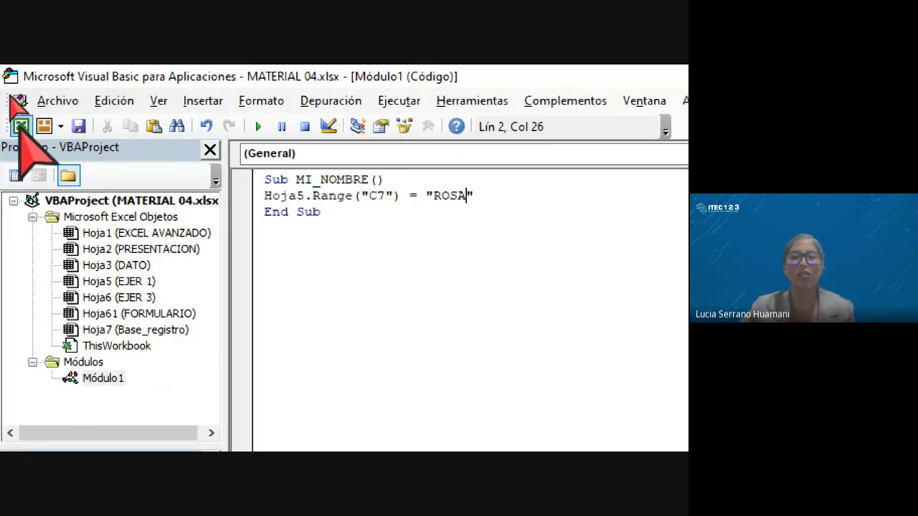
Rerun the macro with Botón 1, check C7, and bring the Google Meet call forward.
left_click(20, 126)
left_click(574, 298)
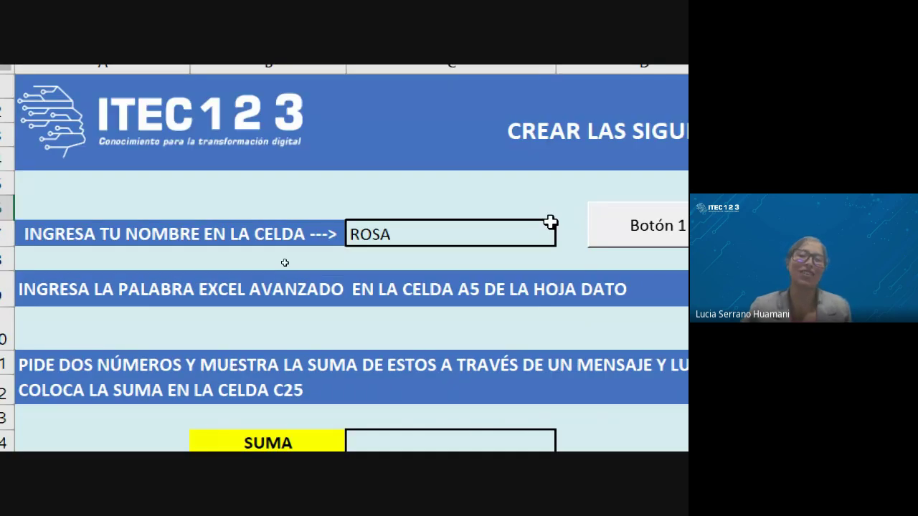
left_click(490, 234)
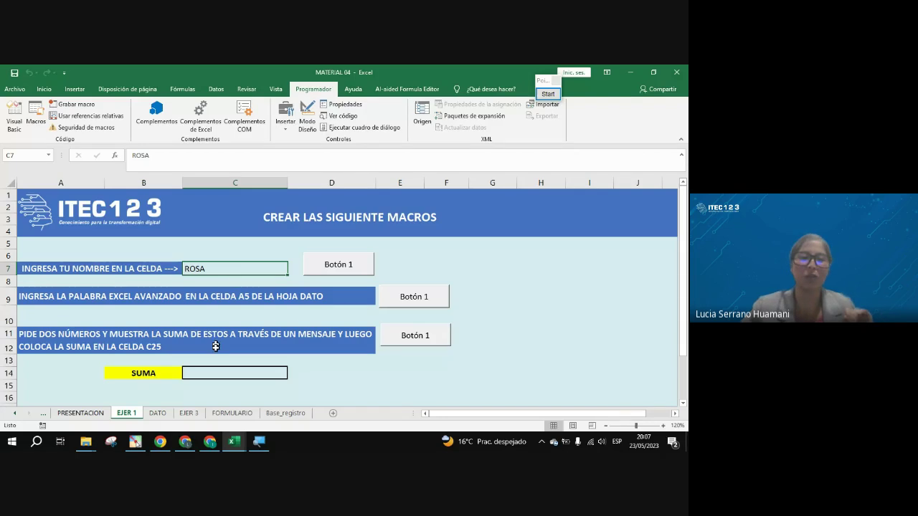
left_click(185, 442)
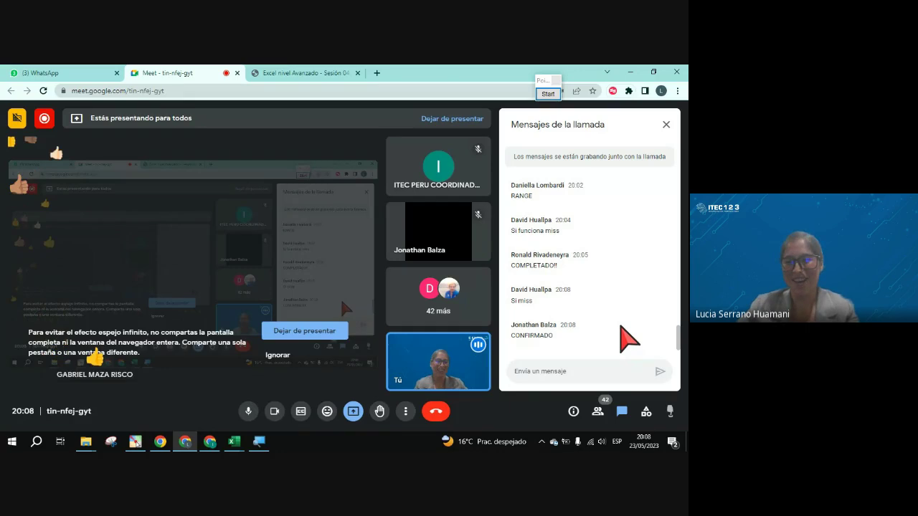
Leave the Meet call and return to the MATERIAL 04 workbook with Alt+Tab.
key("alt+Tab")
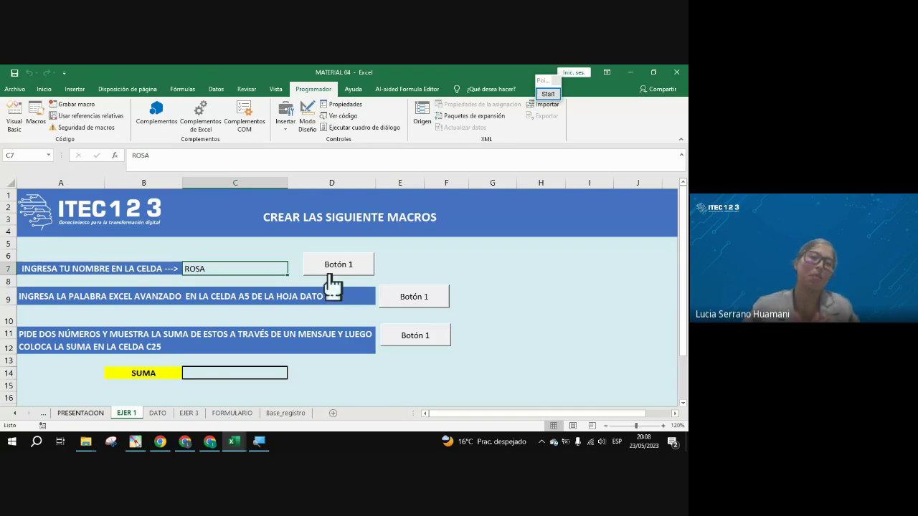
Select the row 9 task in A9, then switch to the empty DATO sheet.
left_click(278, 296)
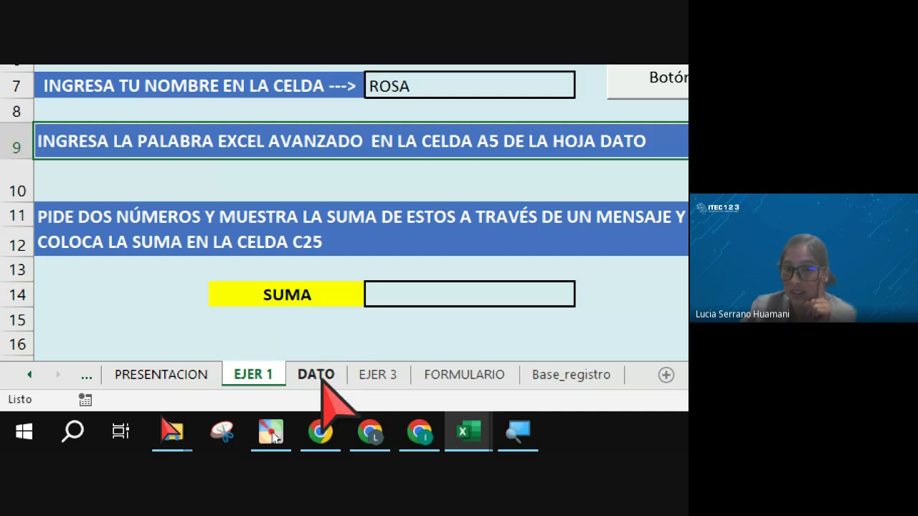
left_click(319, 374)
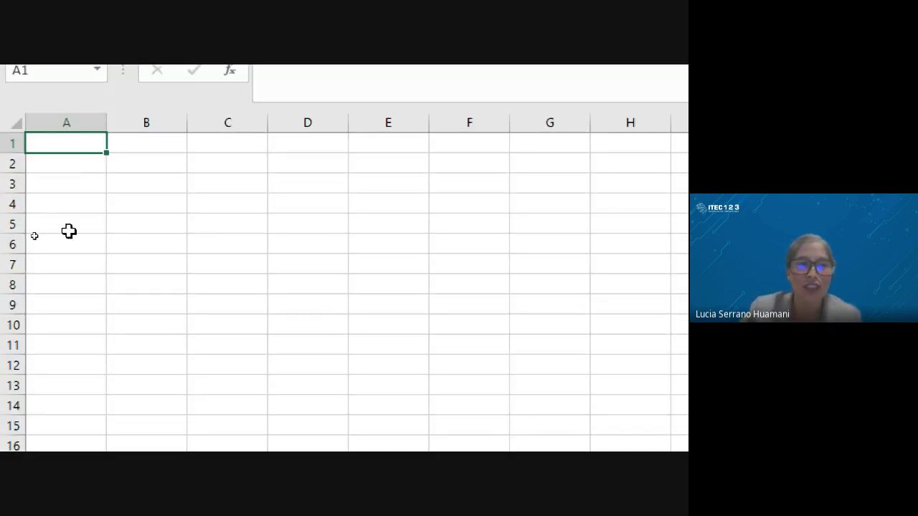
Fill DATO's cell A5 yellow, widen column A, and glance at EJER 1 before returning.
left_click(68, 226)
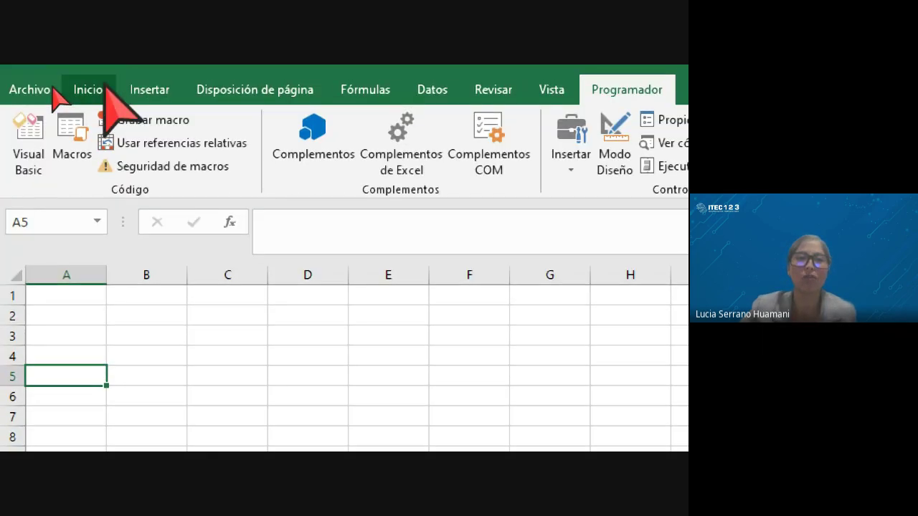
left_click(92, 86)
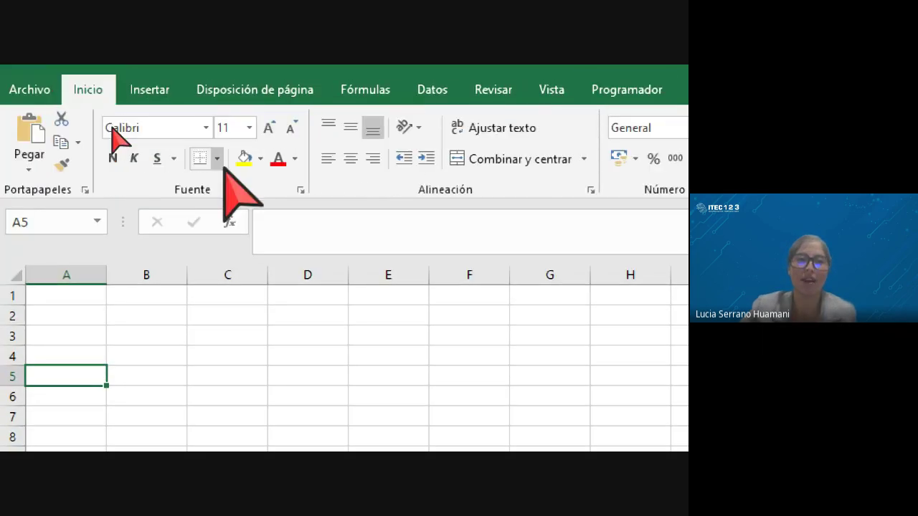
left_click(244, 158)
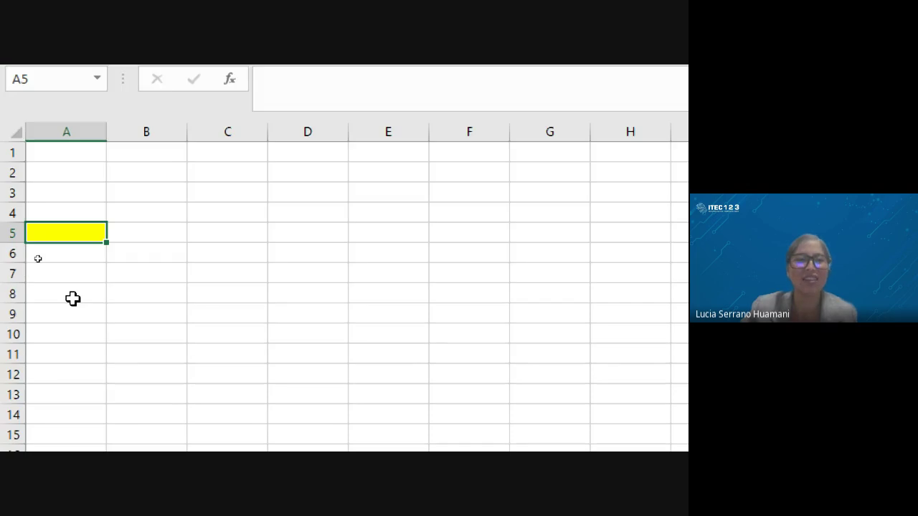
left_click_drag(107, 132, 163, 131)
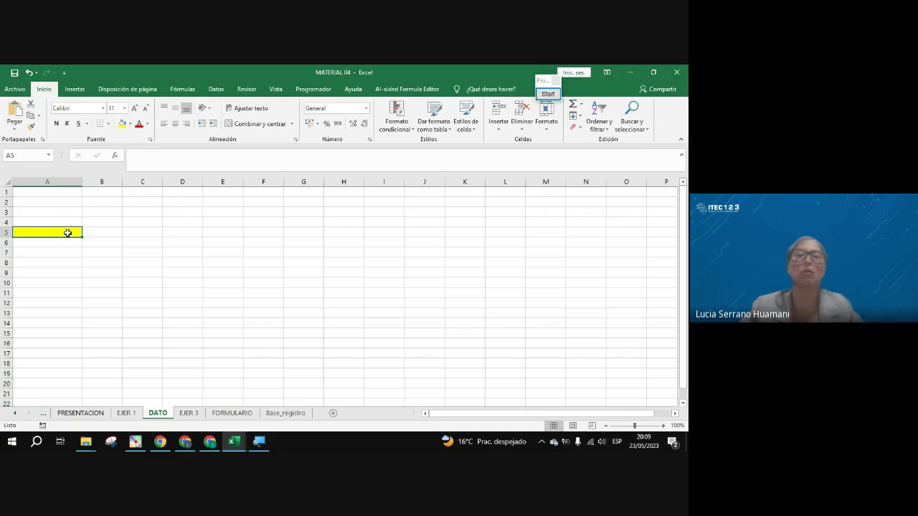
left_click(128, 414)
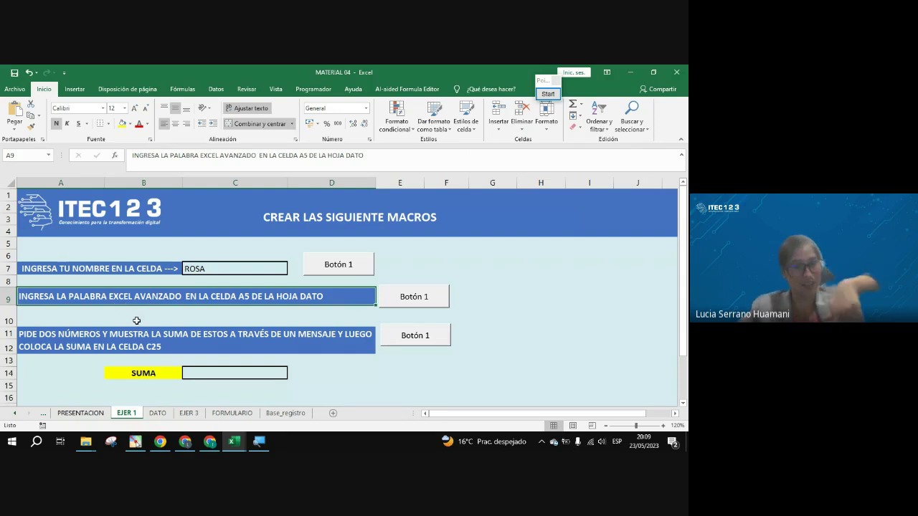
left_click(157, 414)
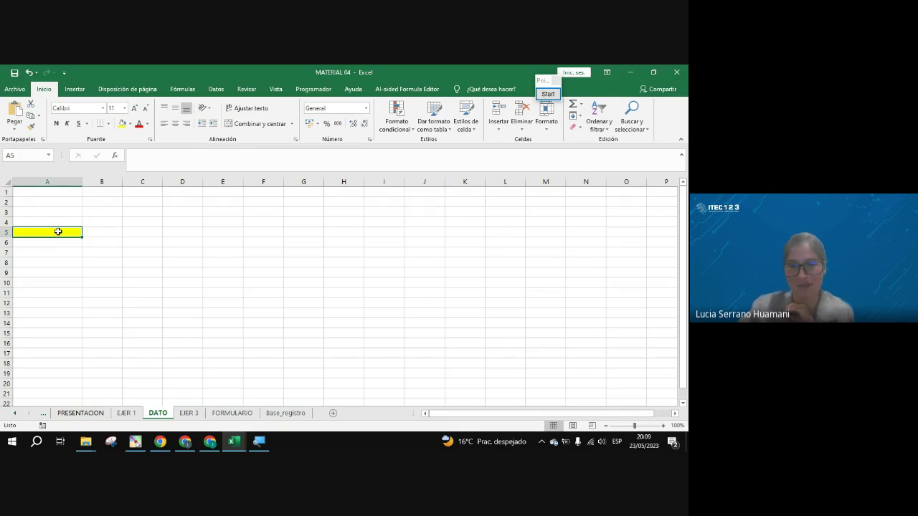
Read the latest Meet chat messages, then return to the VBA editor showing MI_NOMBRE.
mouse_move(188, 444)
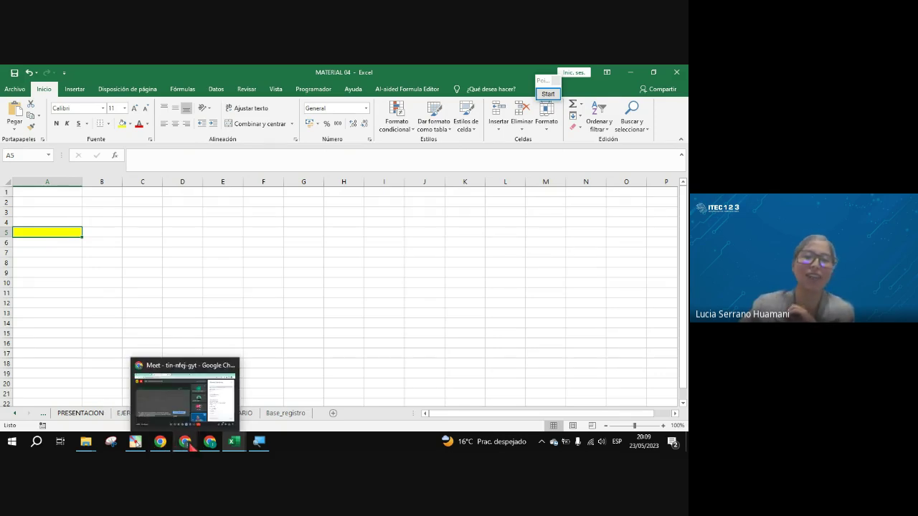
left_click(185, 380)
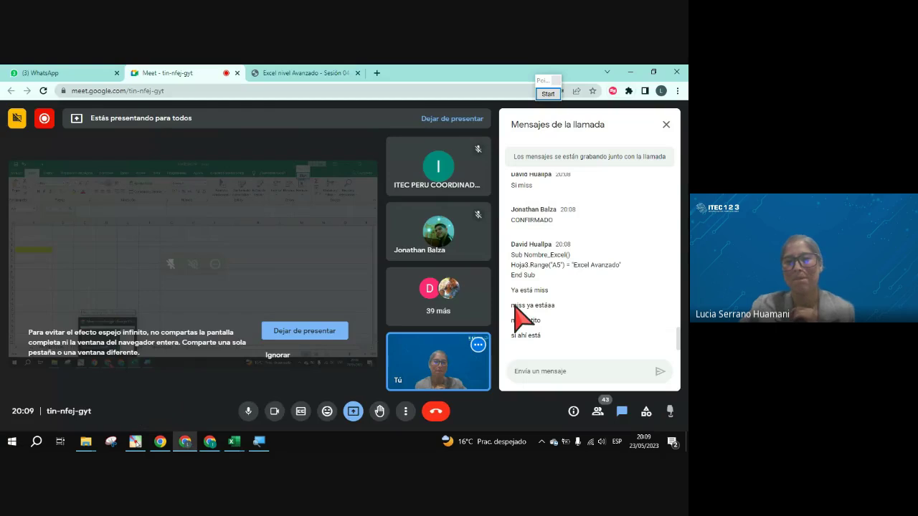
scroll(634, 312, "up", 1)
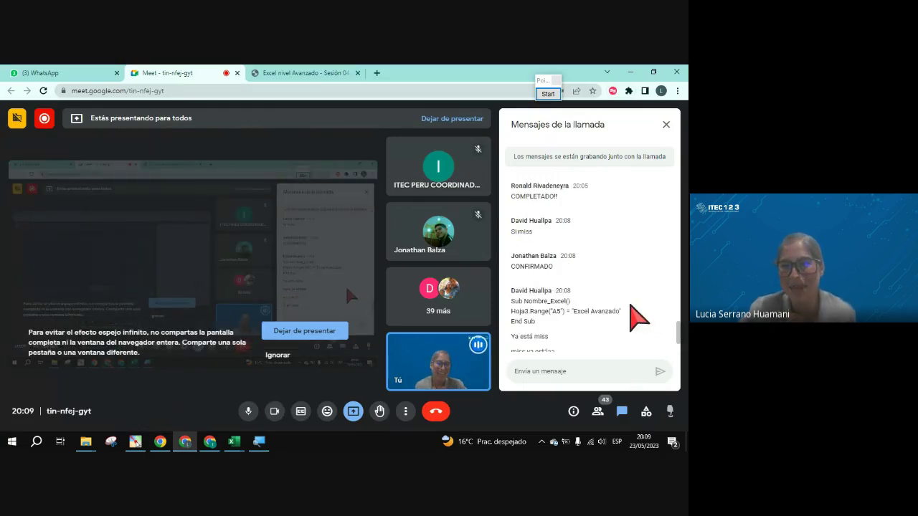
scroll(631, 307, "down", 1)
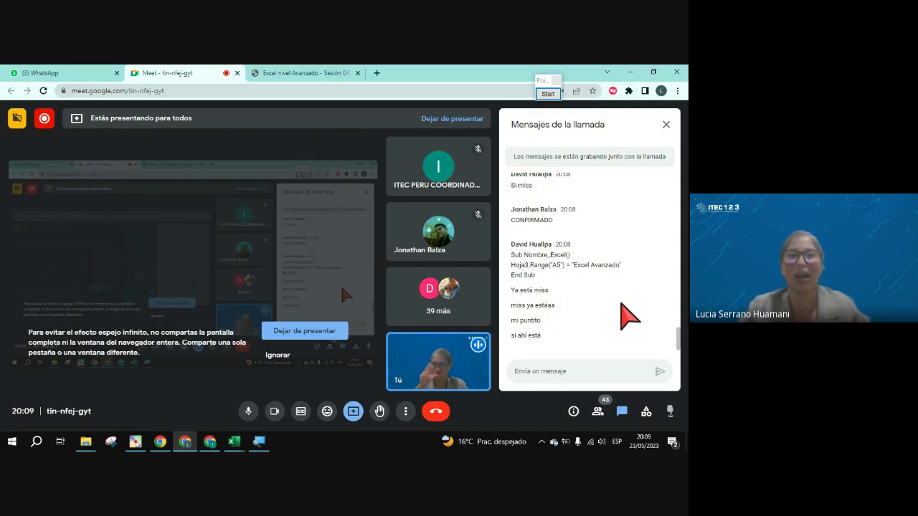
mouse_move(234, 441)
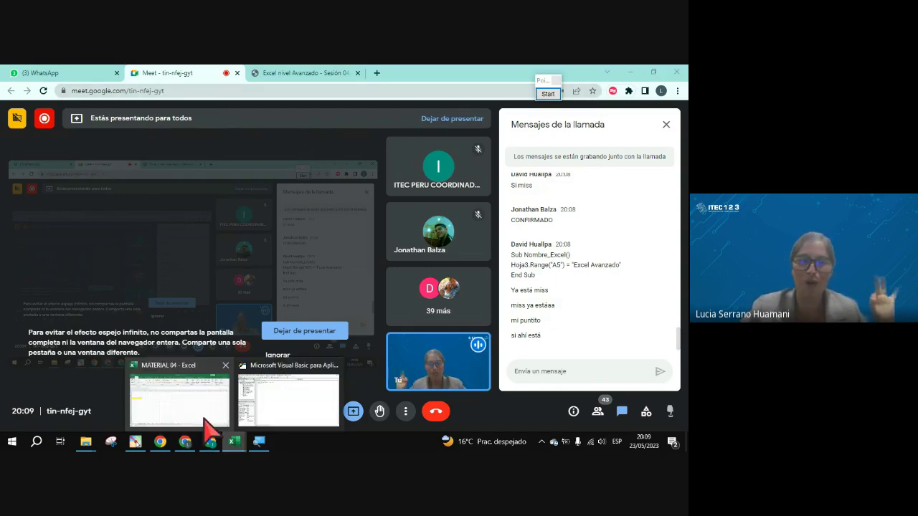
left_click(264, 416)
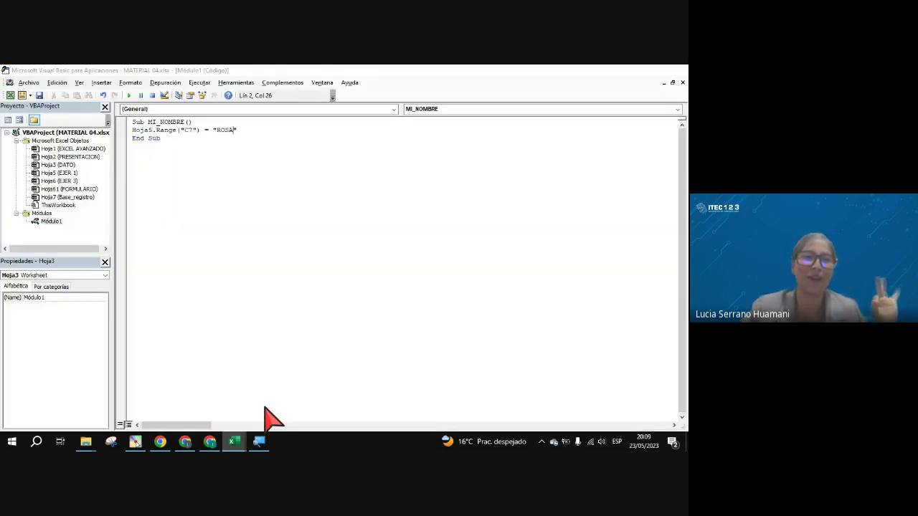
left_click(60, 173)
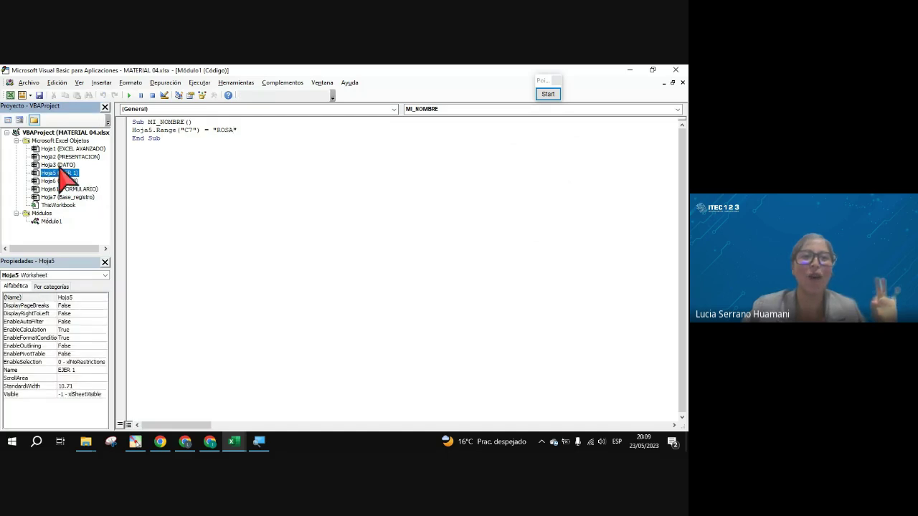
left_click(61, 165)
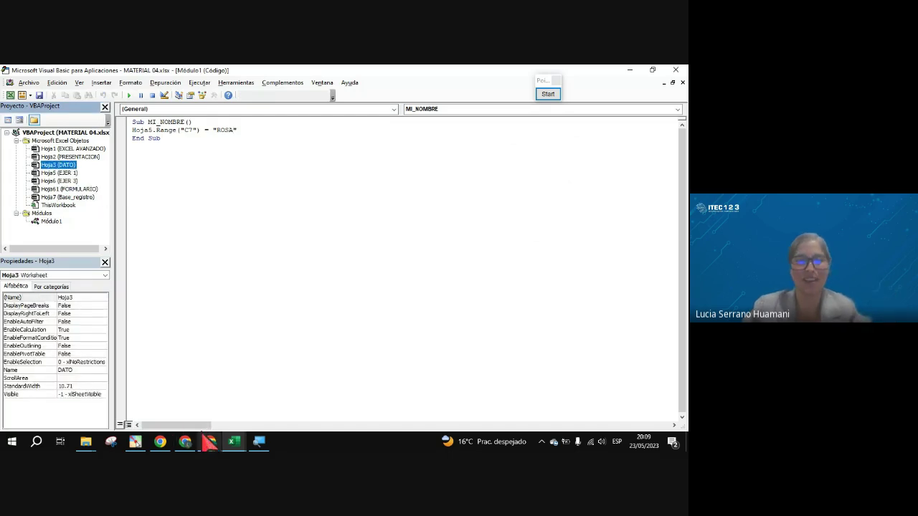
left_click(185, 441)
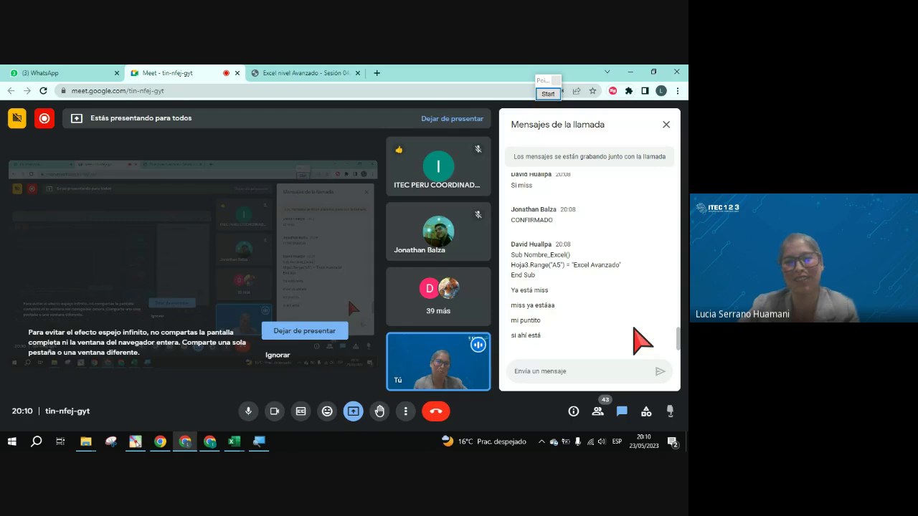
key("alt+Tab")
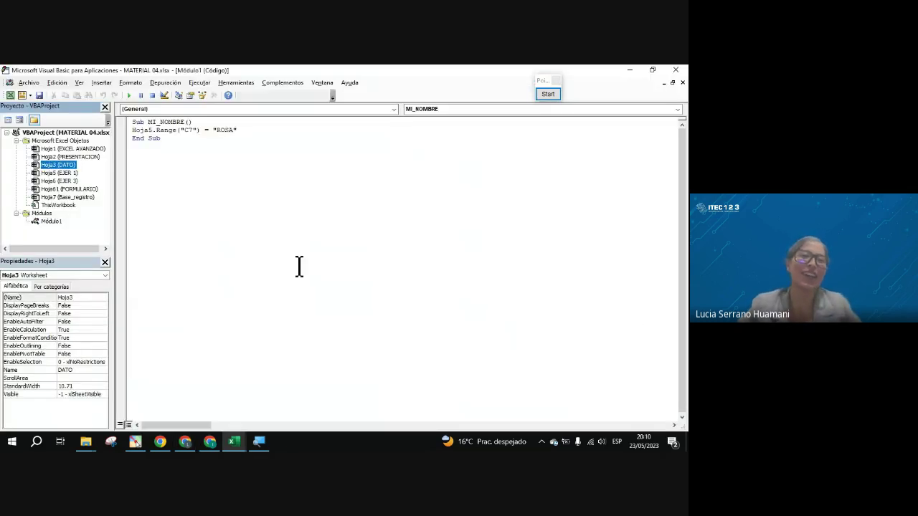
left_click(191, 146)
left_click(243, 130)
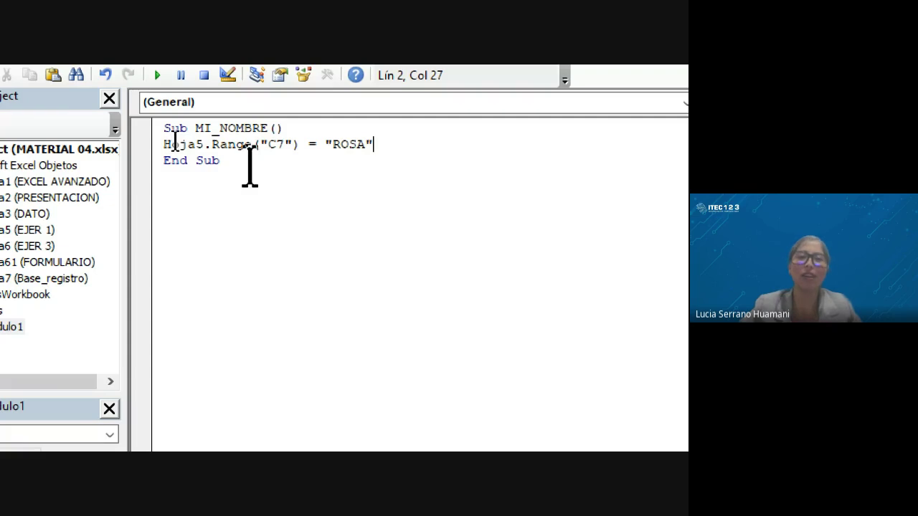
key("Down")
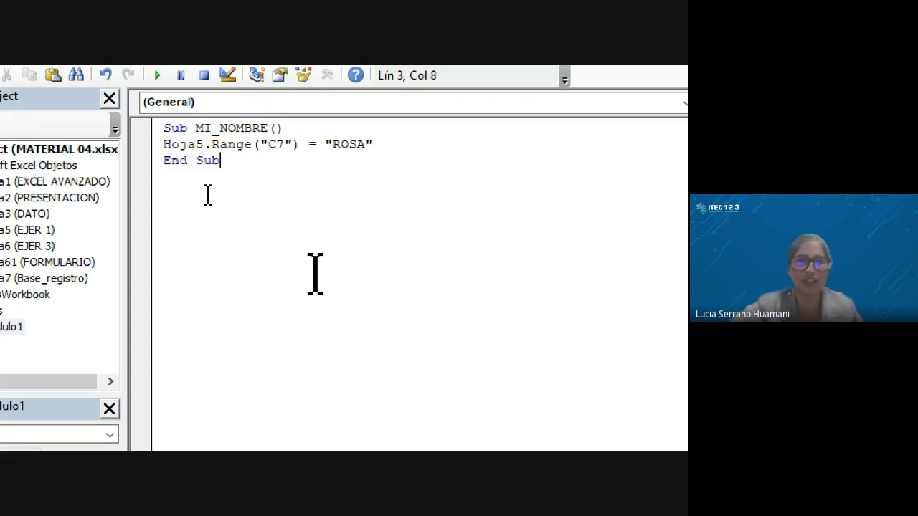
key("Down")
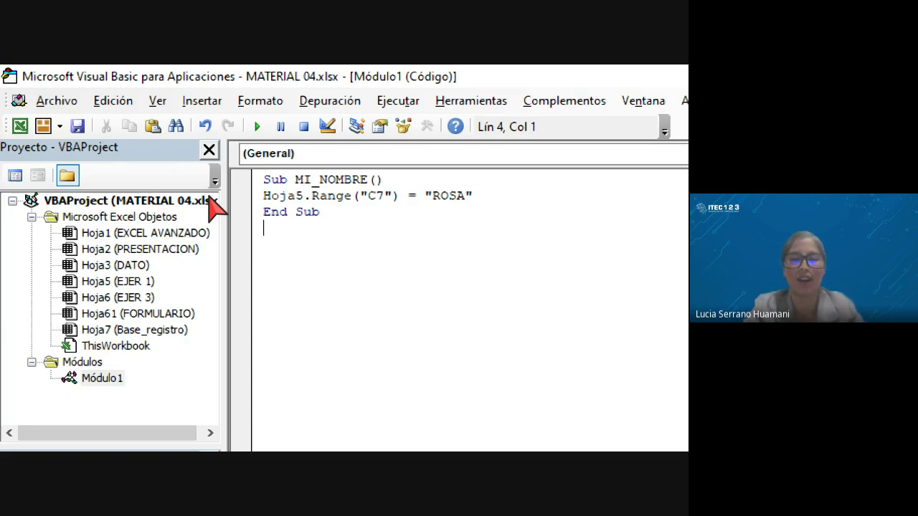
Declare an empty Sub NOMBRE_EXCEL() procedure below MI_NOMBRE in Module1.
type("SUB")
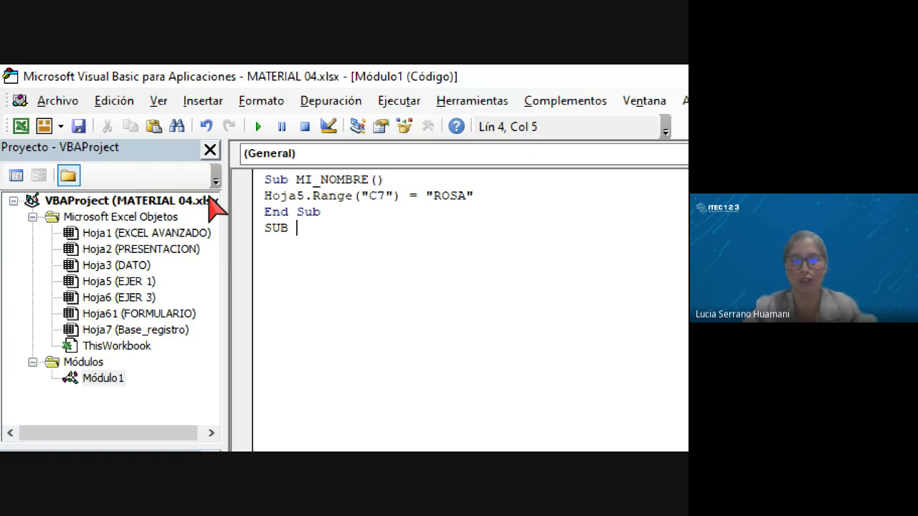
type("NOM")
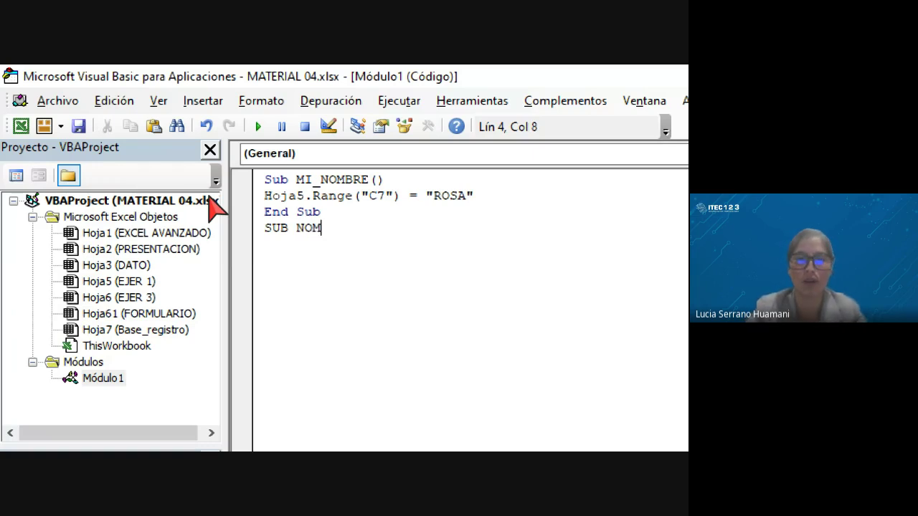
type("BRE_E")
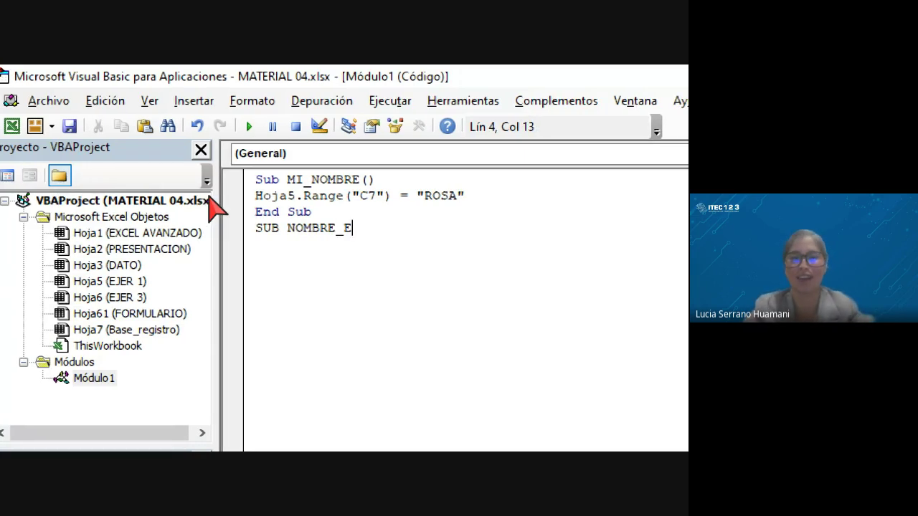
type("XCEL")
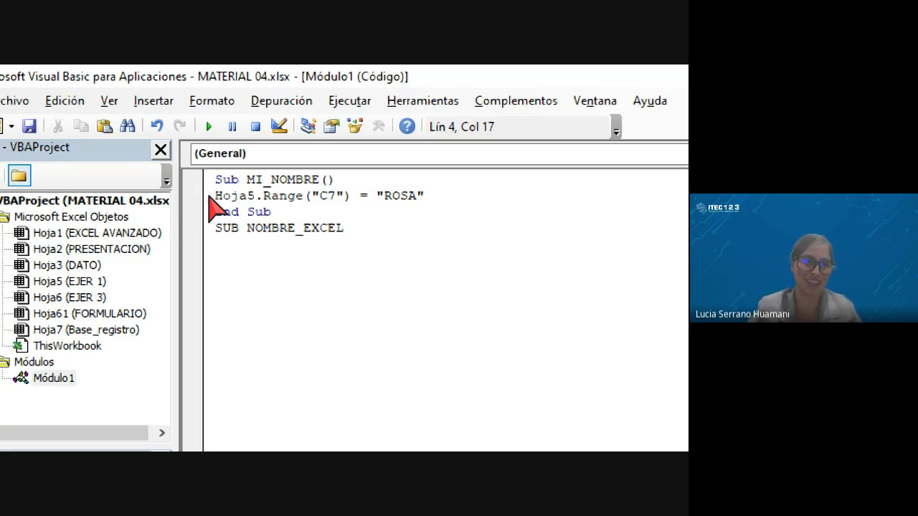
key("Return")
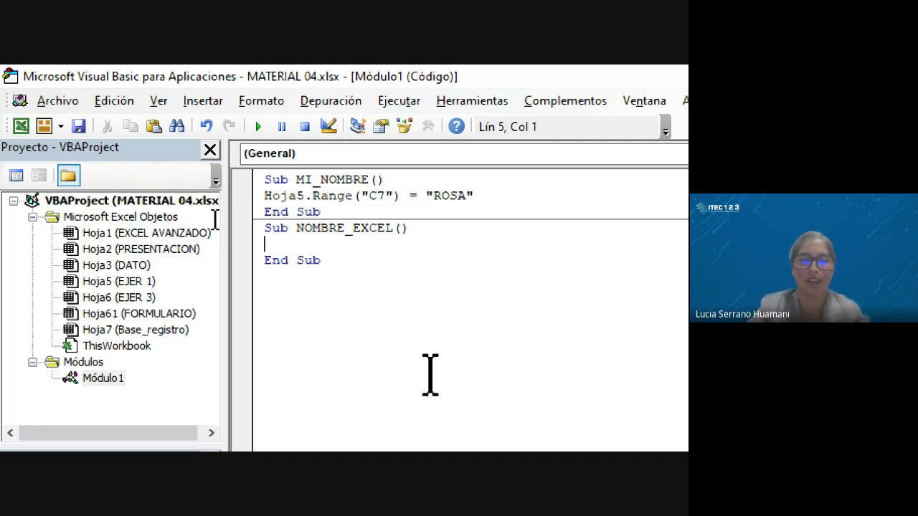
Write Hoja3.Range("A5") = "EXCEL AVANZADO" in NOMBRE_EXCEL and run the macro.
type("HO")
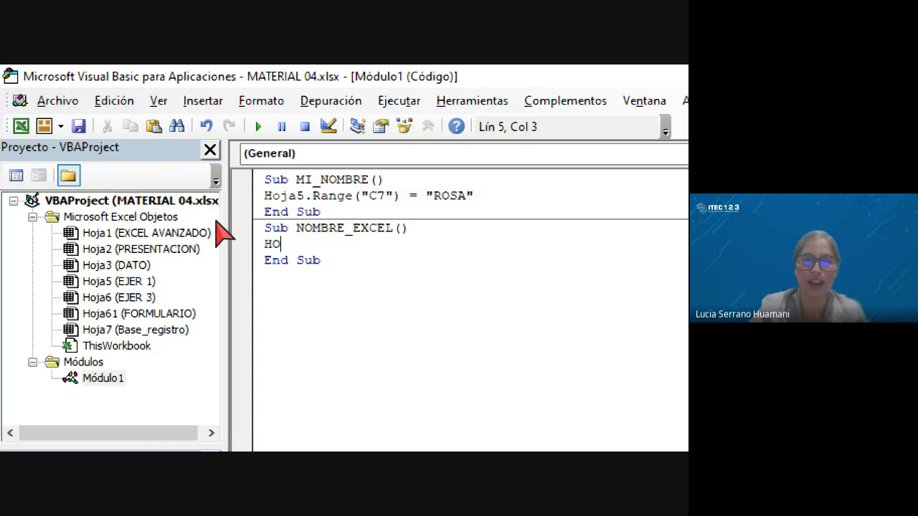
type("JA3")
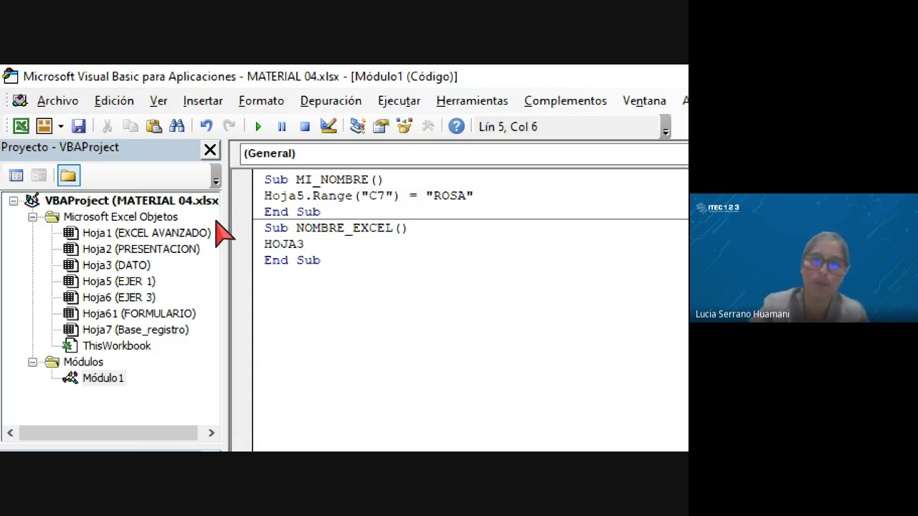
type(".")
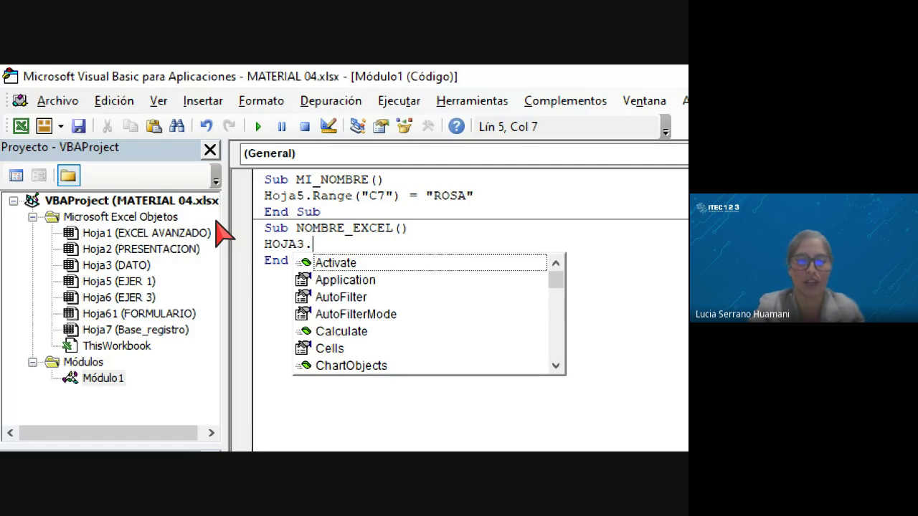
type("RANGE")
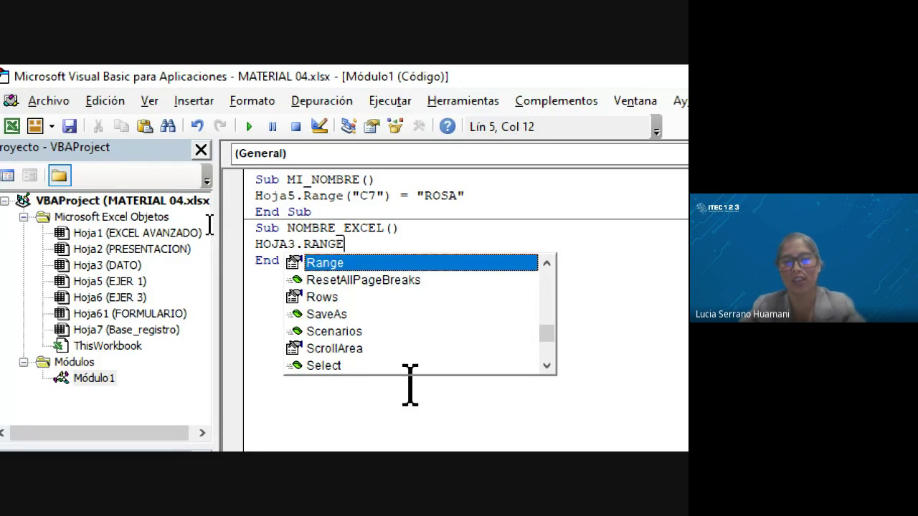
key("Escape")
type("(")
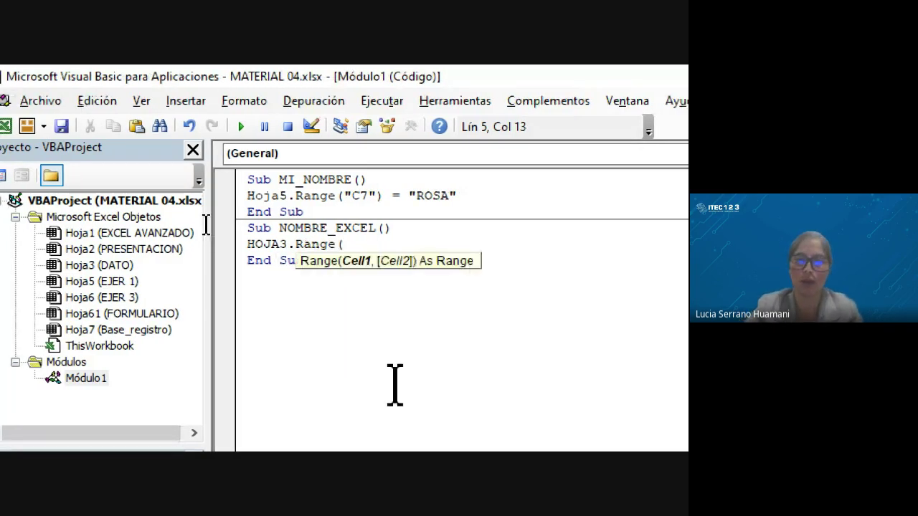
type("\"A")
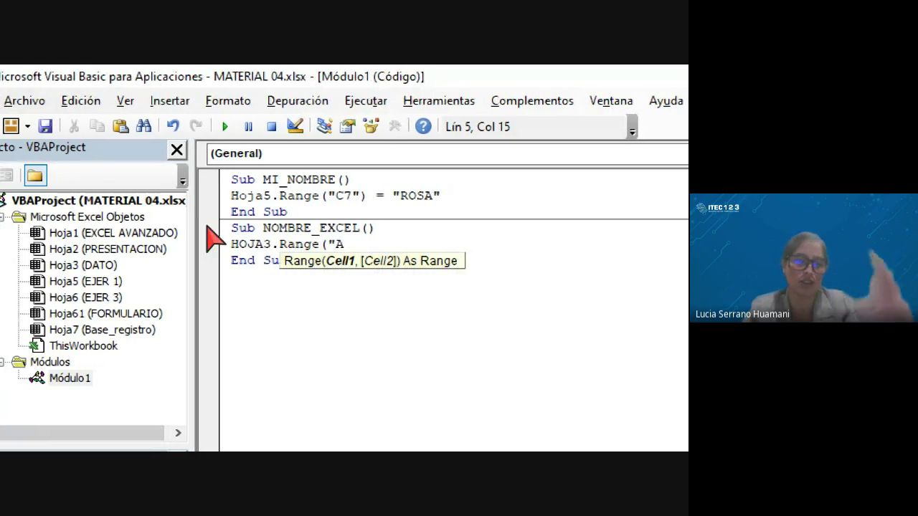
type("5\")")
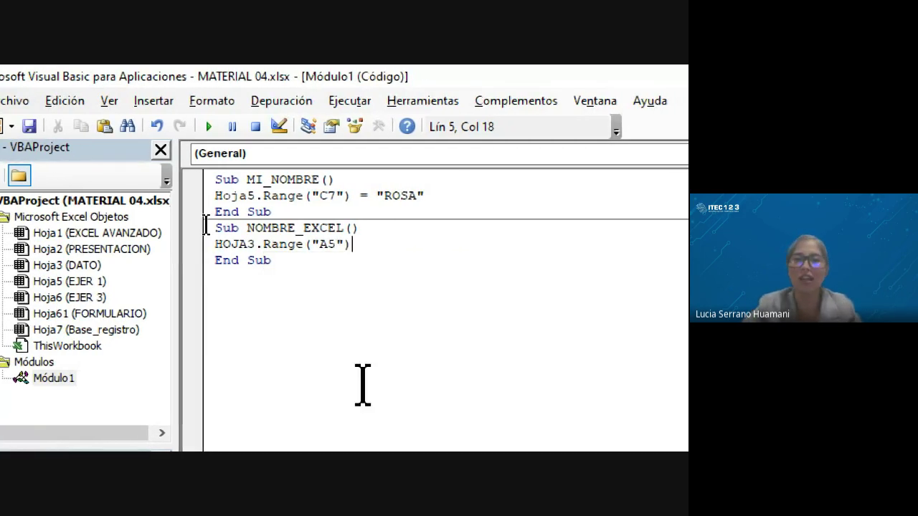
type("=")
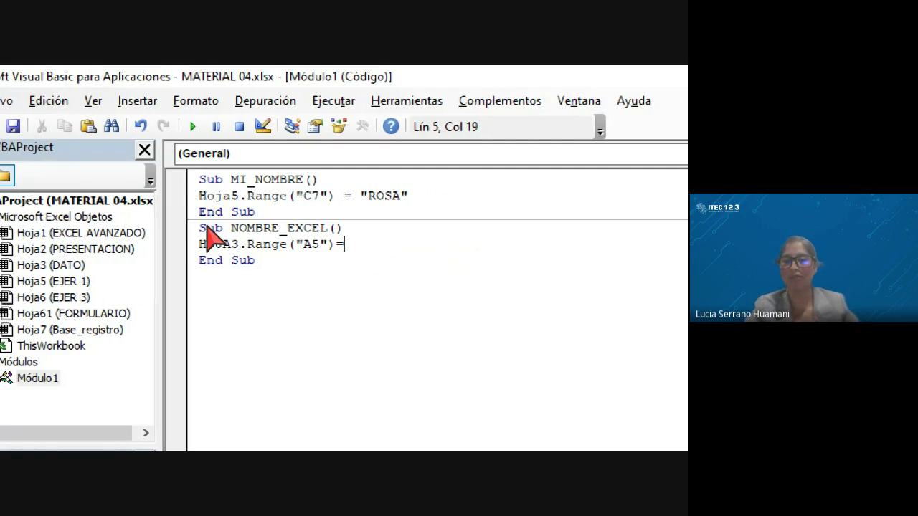
type("\"EX")
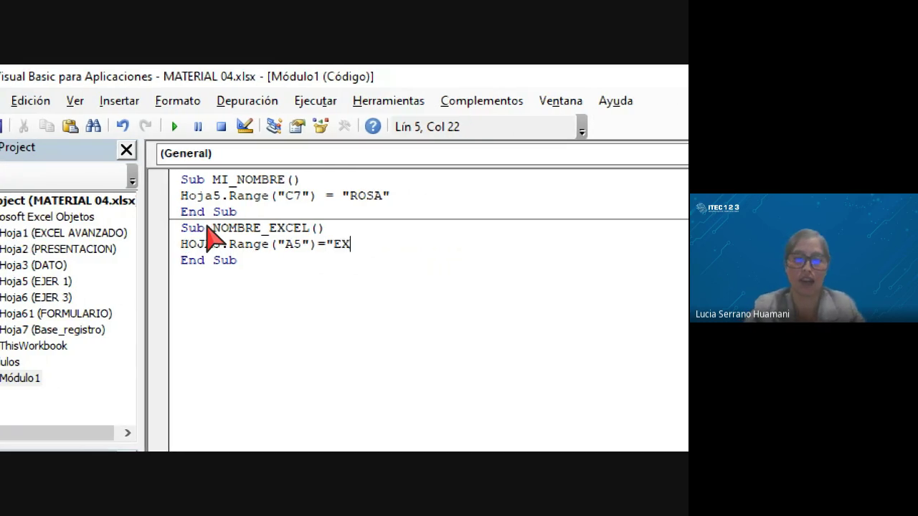
type("CEL AB")
key("BackSpace")
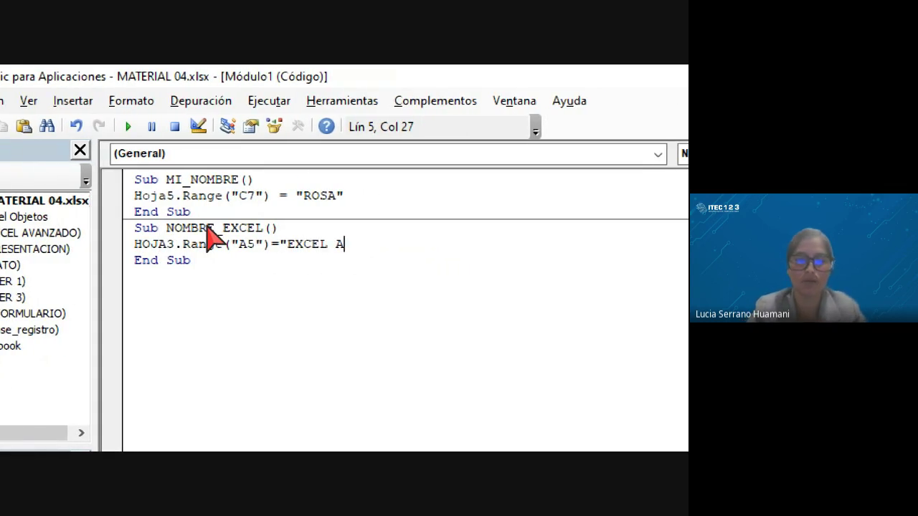
type("VANZADO")
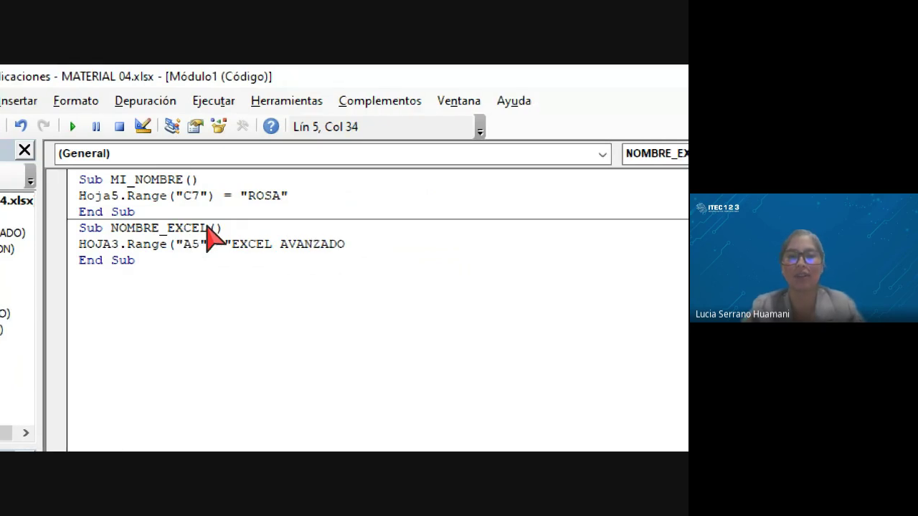
type("\"")
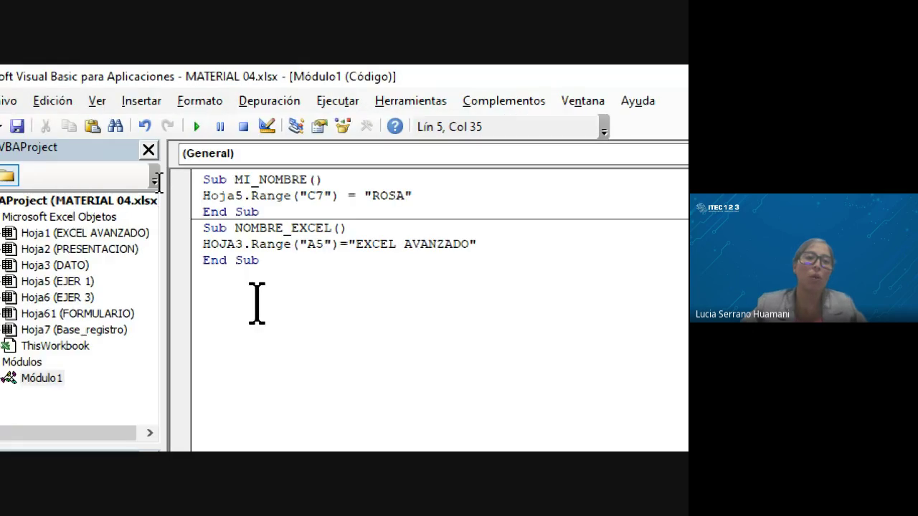
left_click(197, 126)
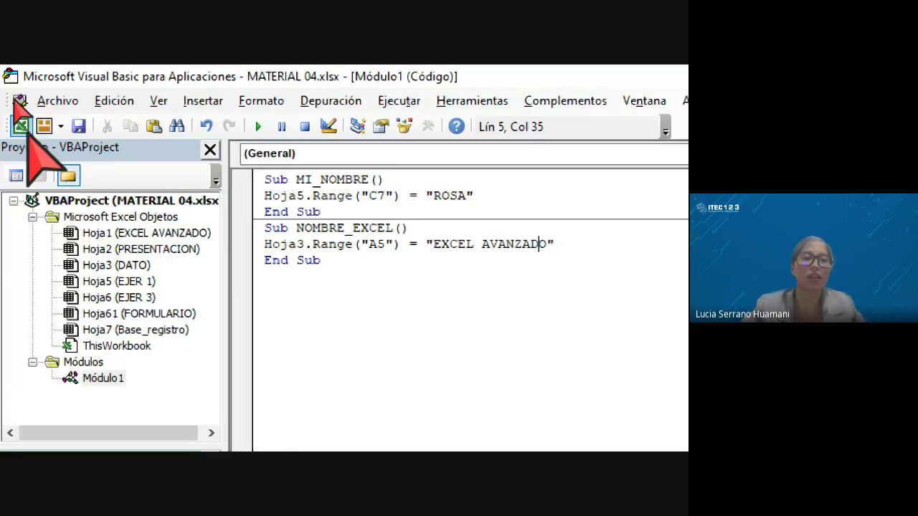
left_click(2, 126)
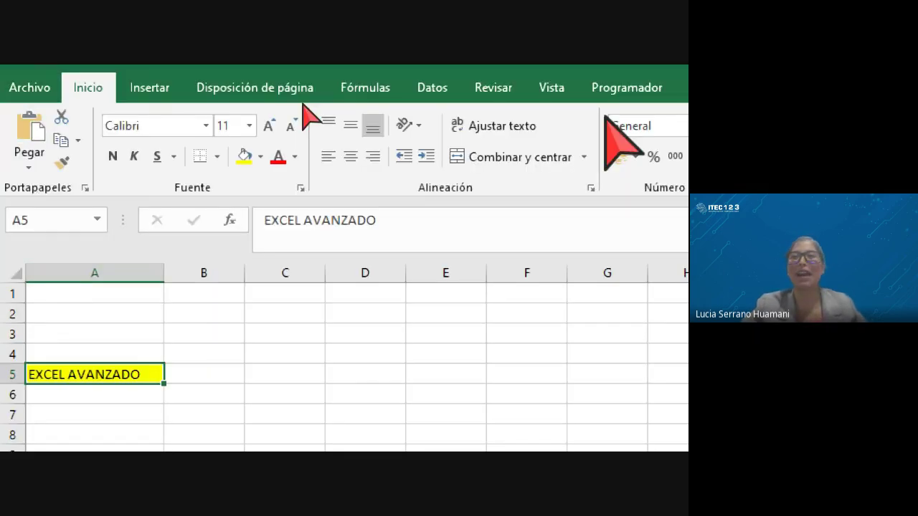
left_click(609, 91)
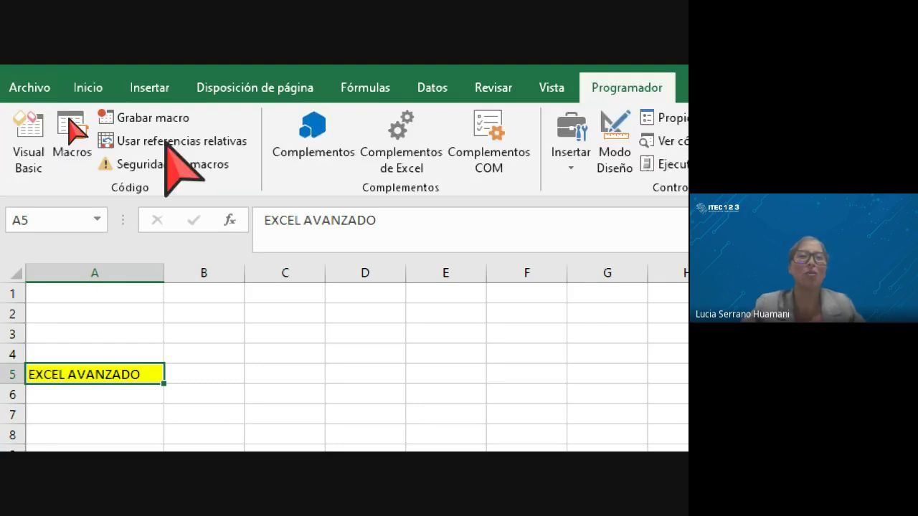
left_click(16, 132)
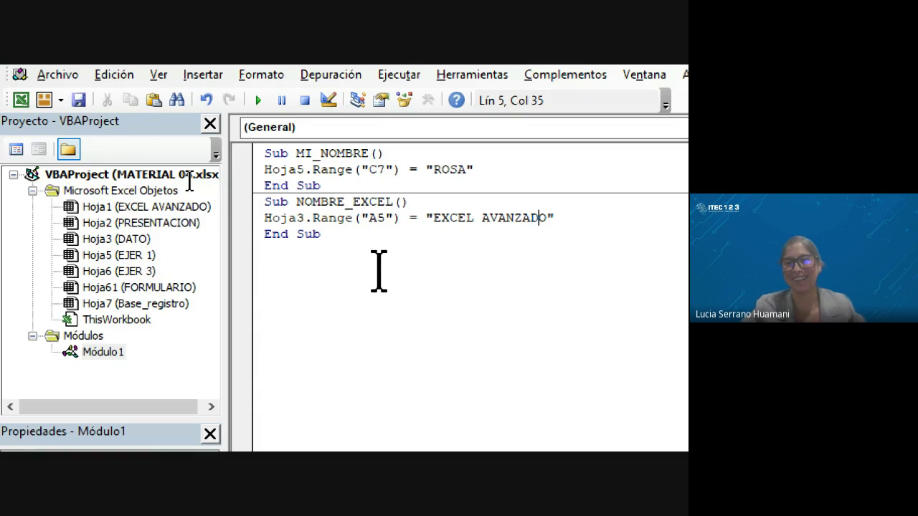
left_click(373, 235)
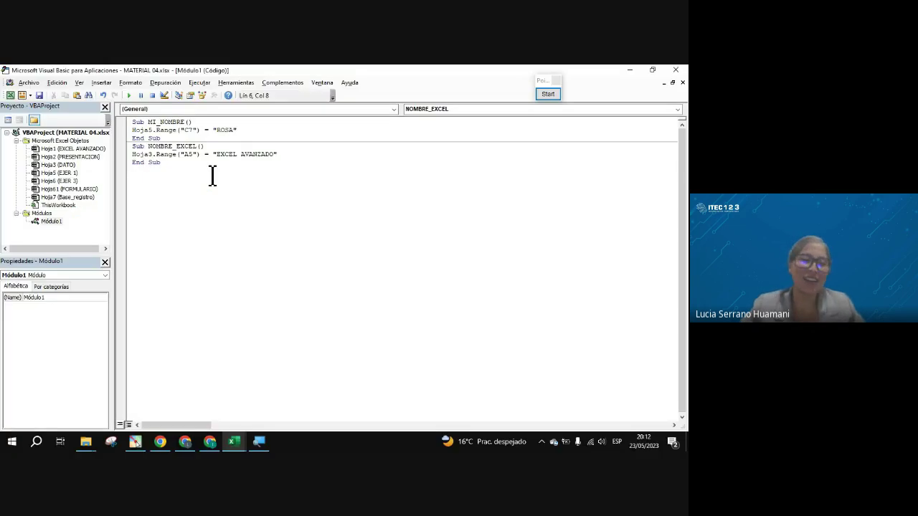
Return to MATERIAL 04's EJER 1 sheet and point out the two-number sum task and result cell C14.
mouse_move(210, 442)
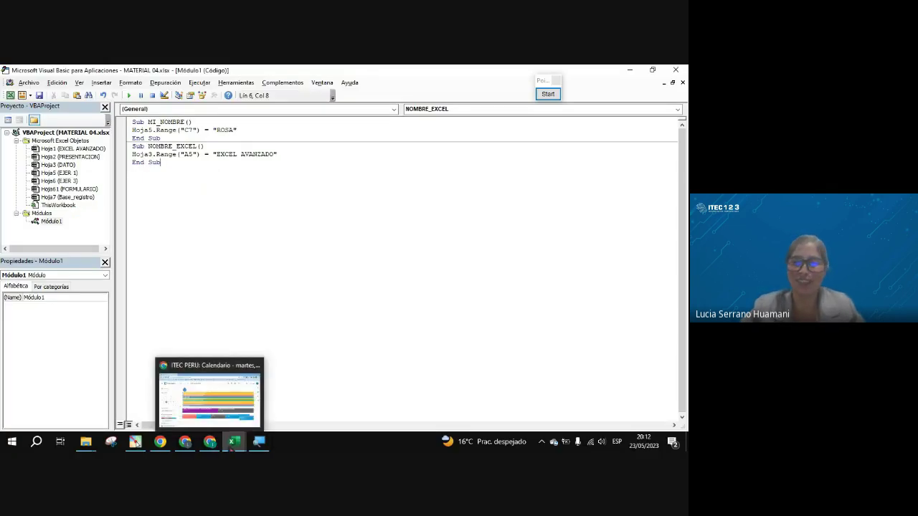
left_click(199, 399)
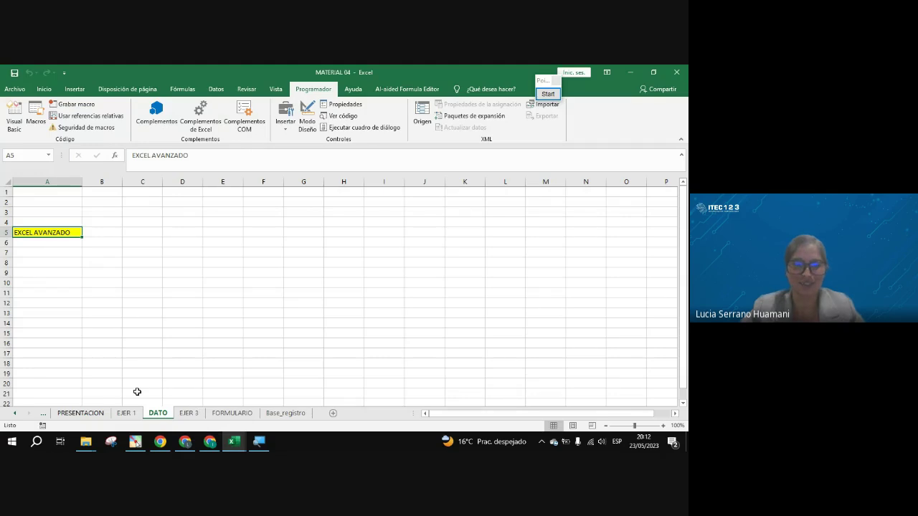
left_click(126, 413)
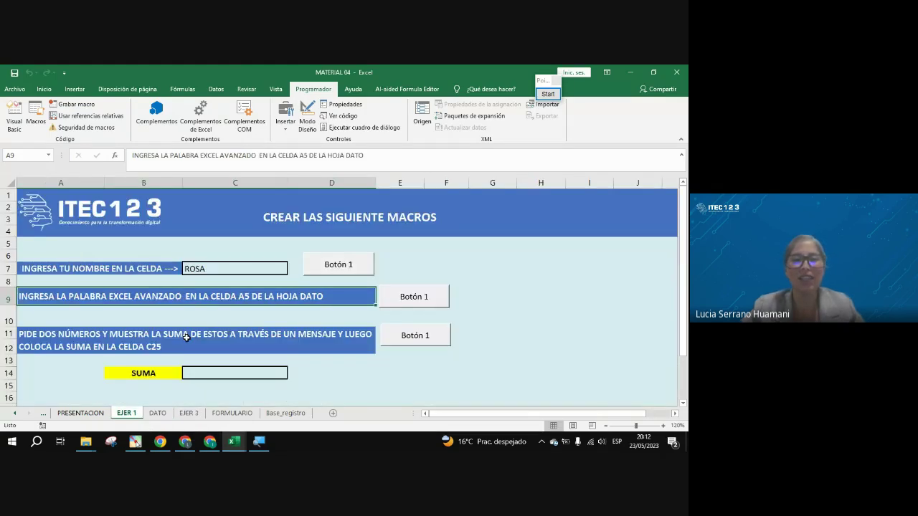
left_click(266, 345)
scroll(318, 364, "down", 1)
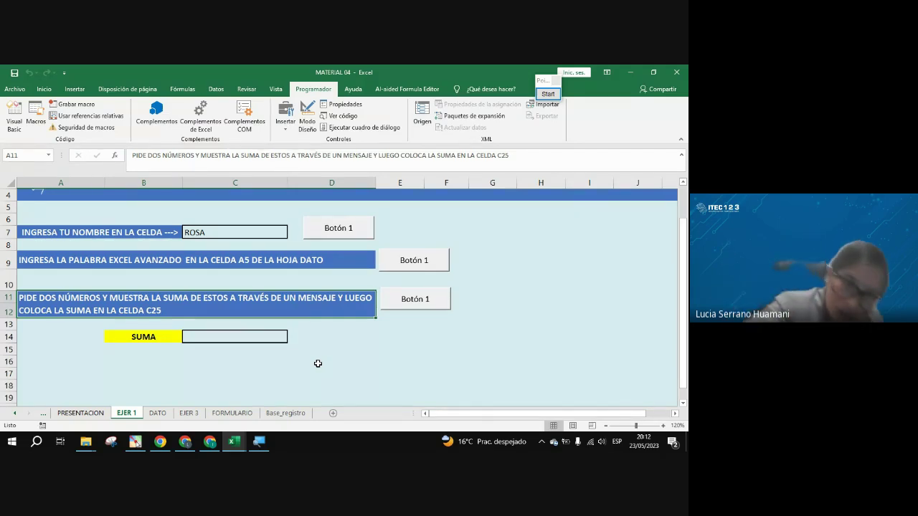
left_click(262, 340)
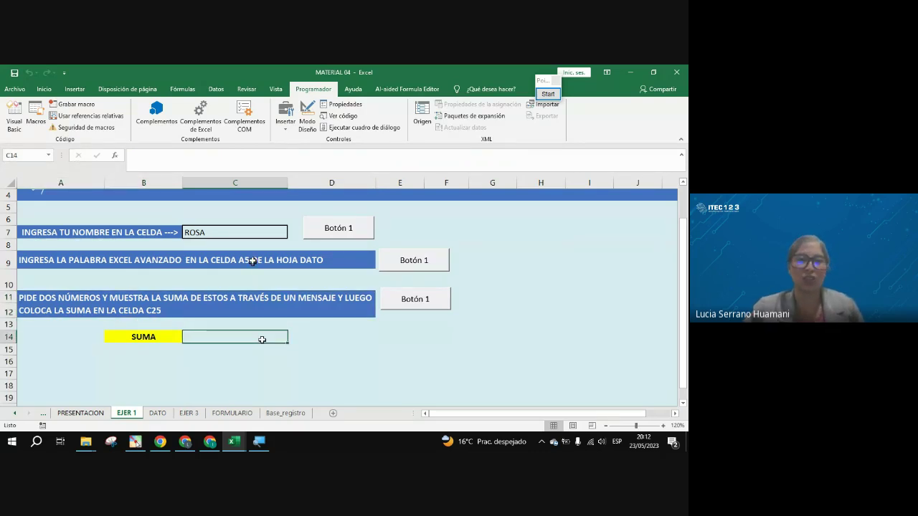
left_click(270, 308)
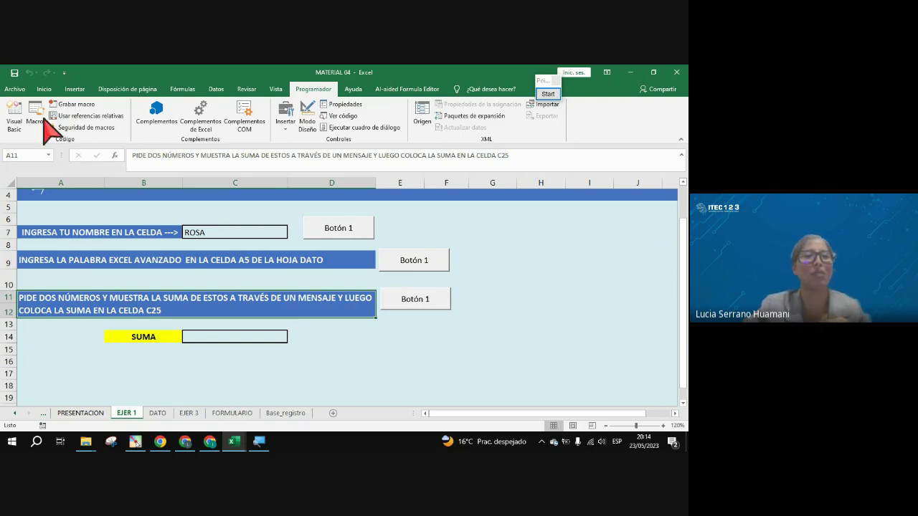
In the Visual Basic editor, declare a new Sub SUMA() after the NOMBRE_EXCEL macro.
left_click(16, 117)
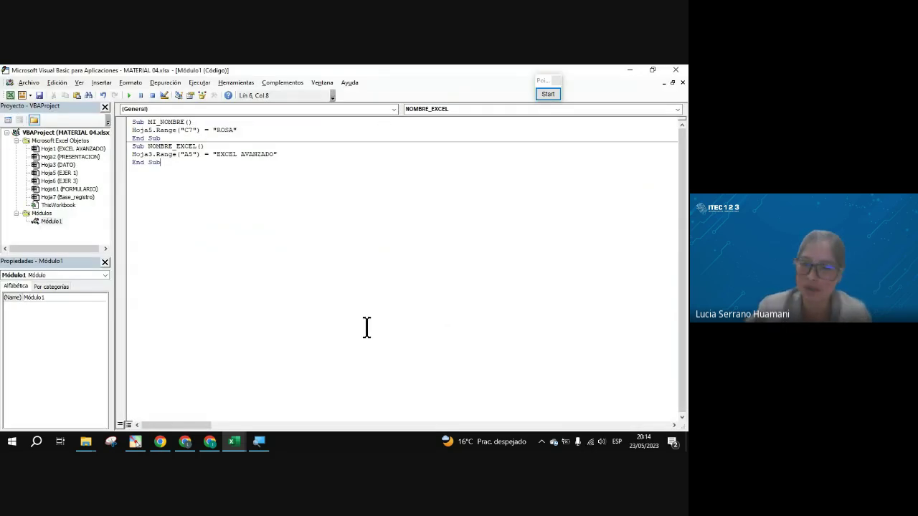
key("Return")
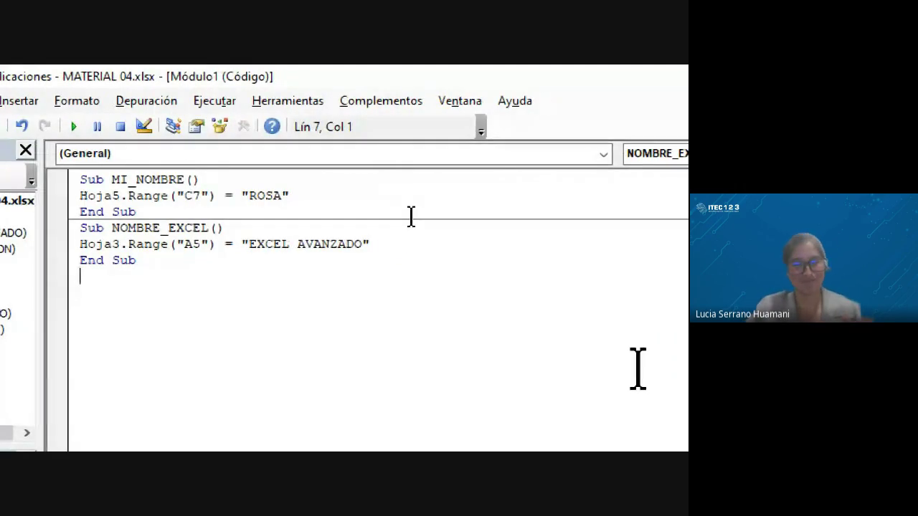
type("S")
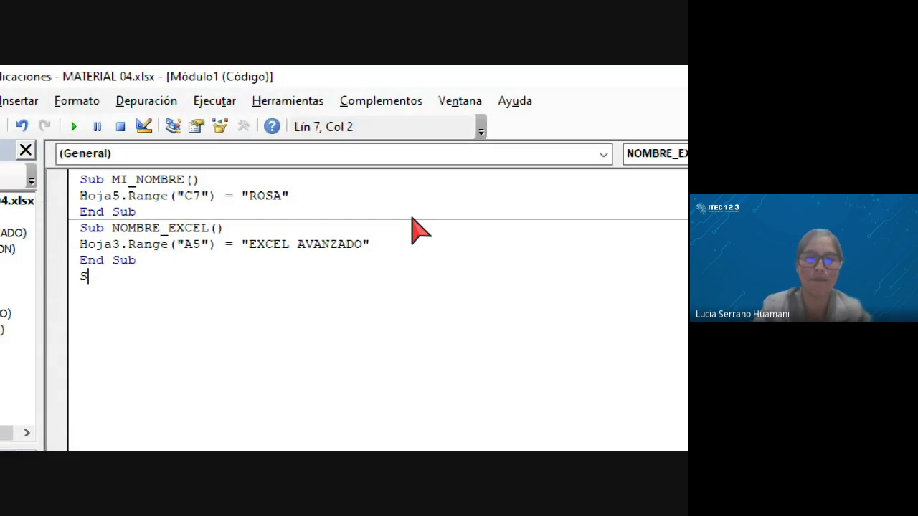
type("UB")
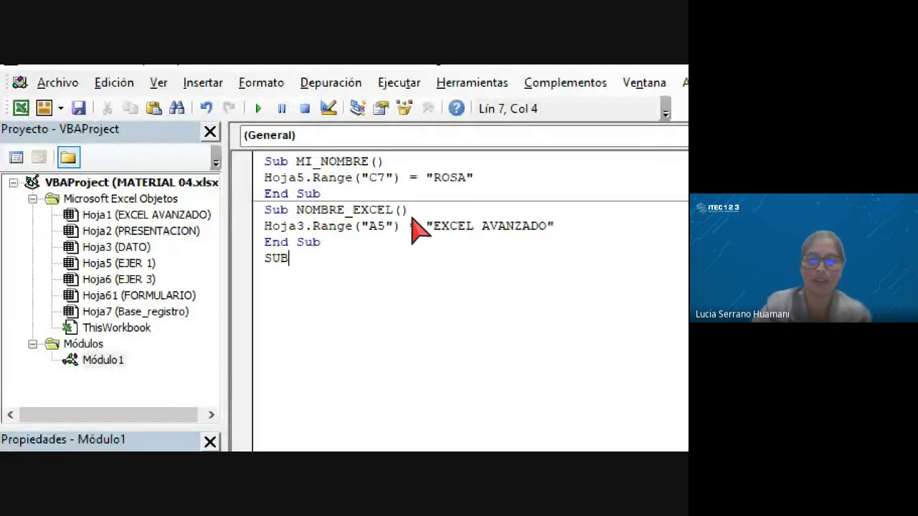
type(" SUMA")
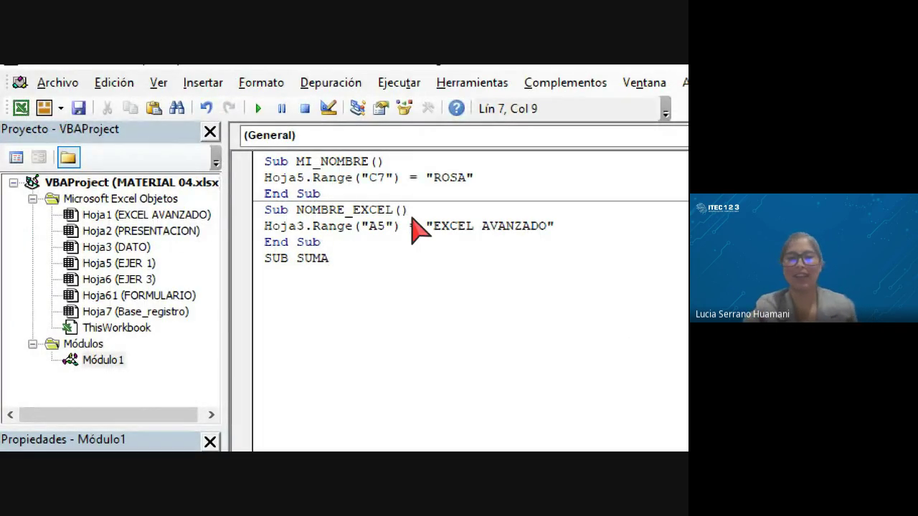
key("Return")
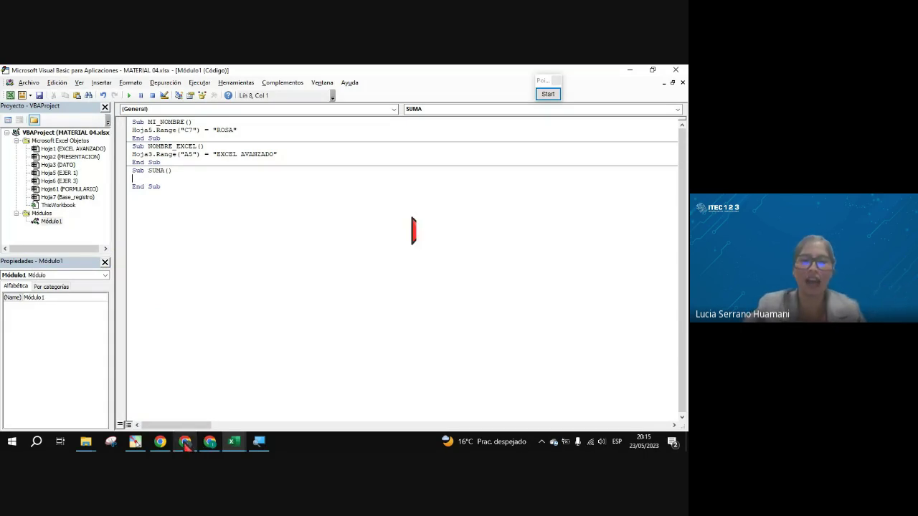
Bring the Meet call forward, briefly check the PDF tab, and scroll the chat messages.
mouse_move(185, 441)
left_click(185, 395)
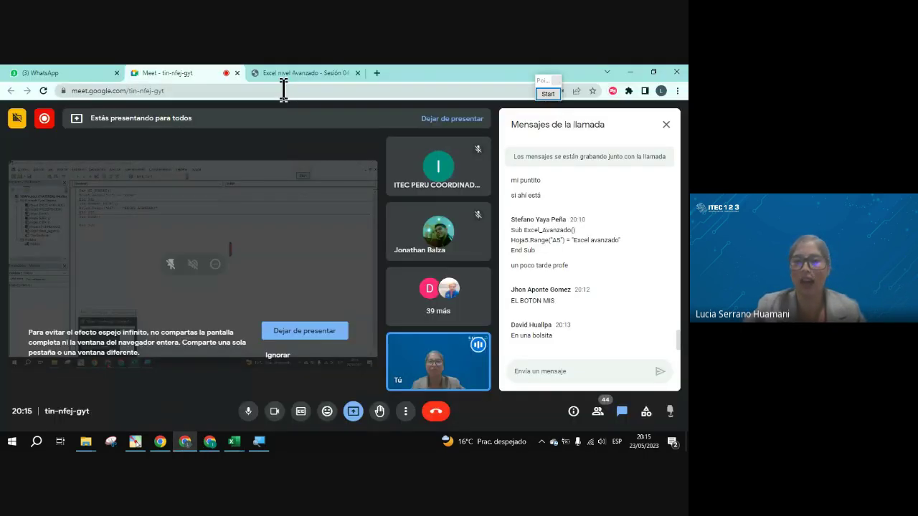
left_click(294, 72)
left_click(216, 74)
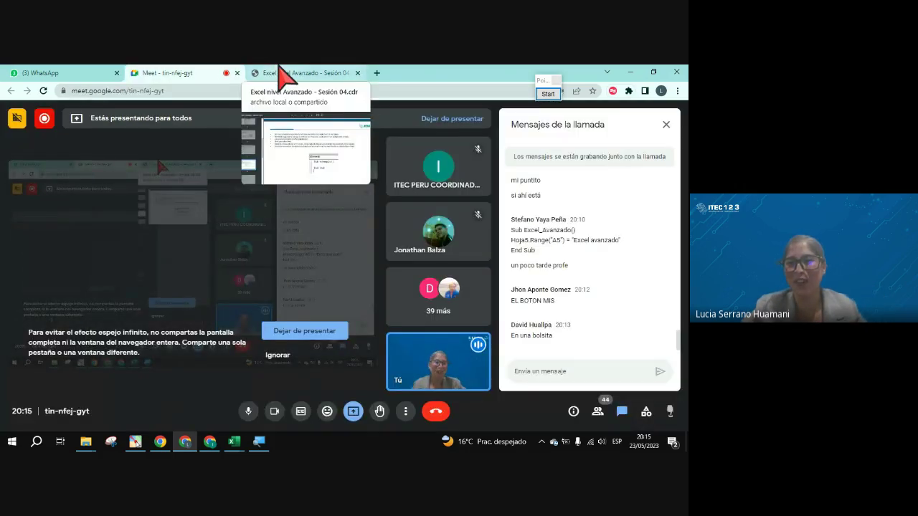
scroll(606, 247, "up", 1)
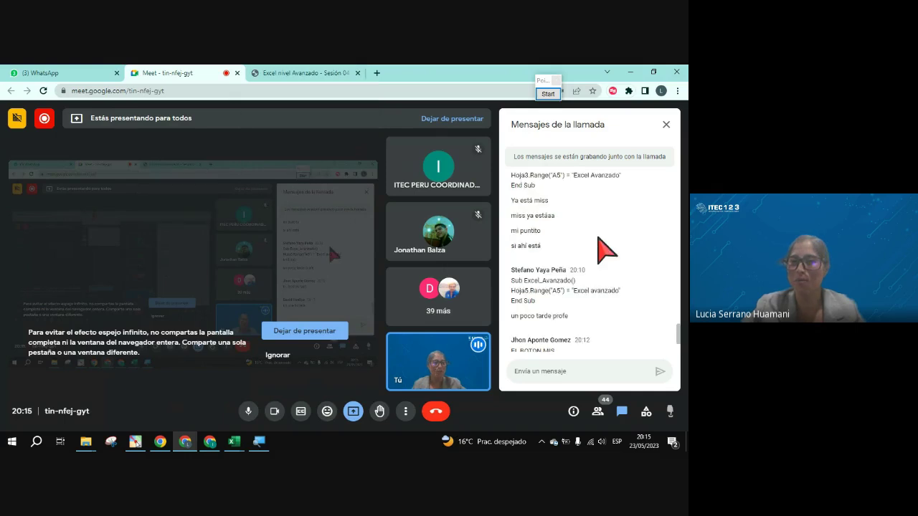
scroll(627, 254, "down", 1)
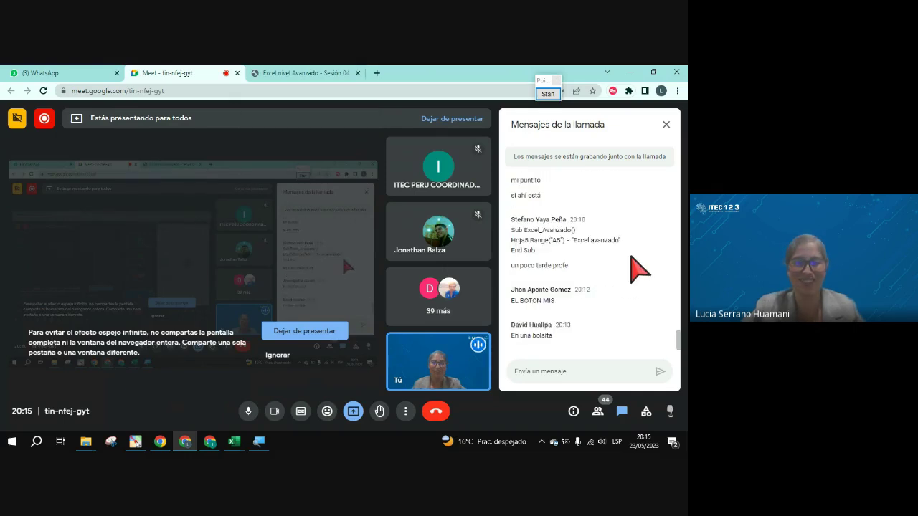
Open the course PDF and page through slides 9 to 15.
left_click(270, 66)
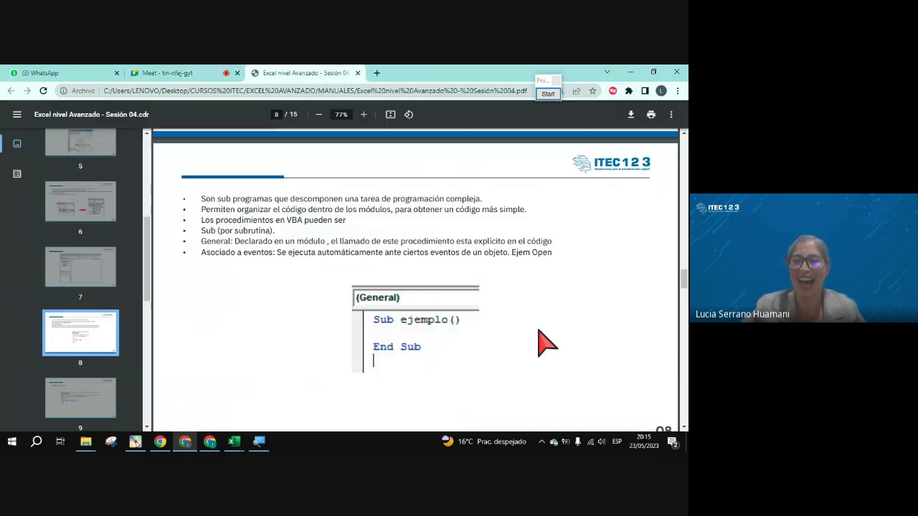
scroll(540, 331, "down", 5)
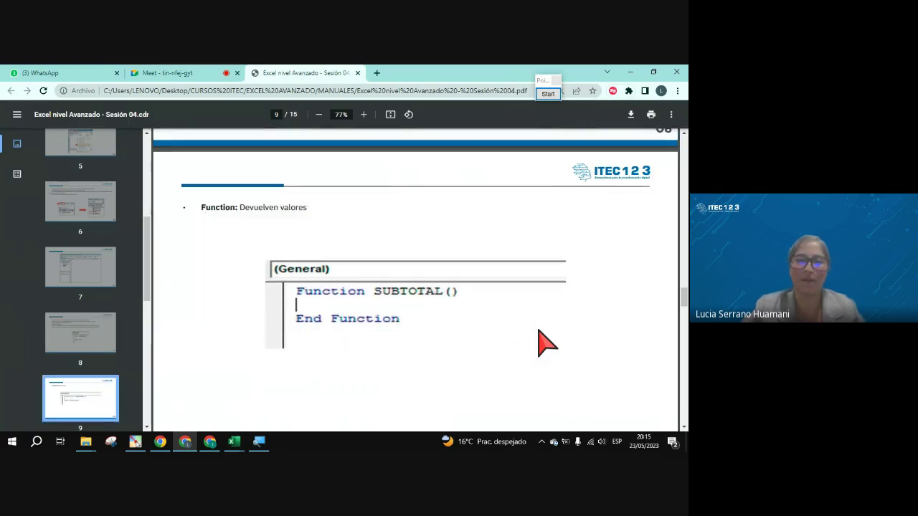
scroll(547, 343, "down", 5)
scroll(556, 355, "up", 1)
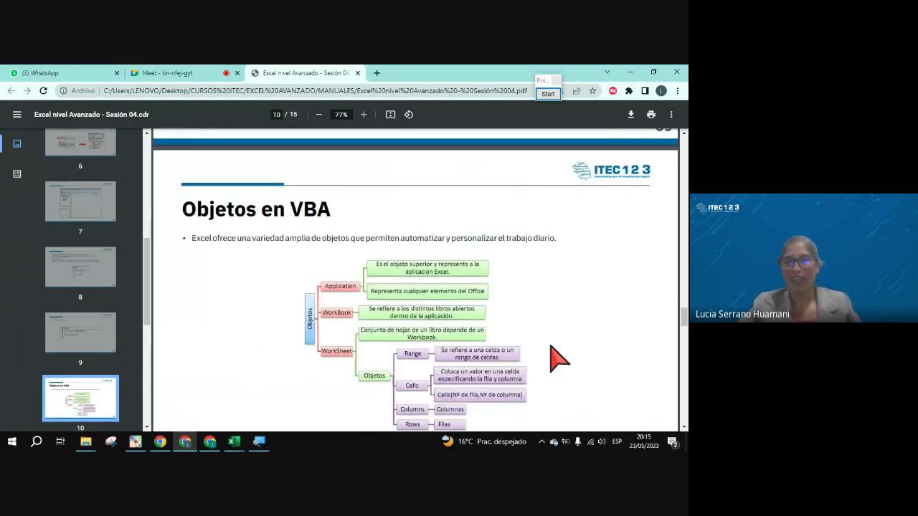
scroll(558, 357, "down", 1)
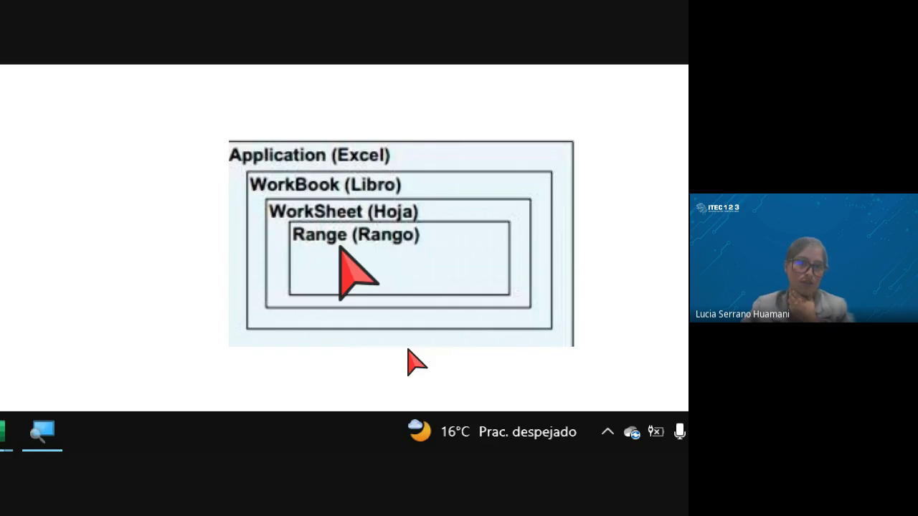
scroll(408, 350, "down", 3)
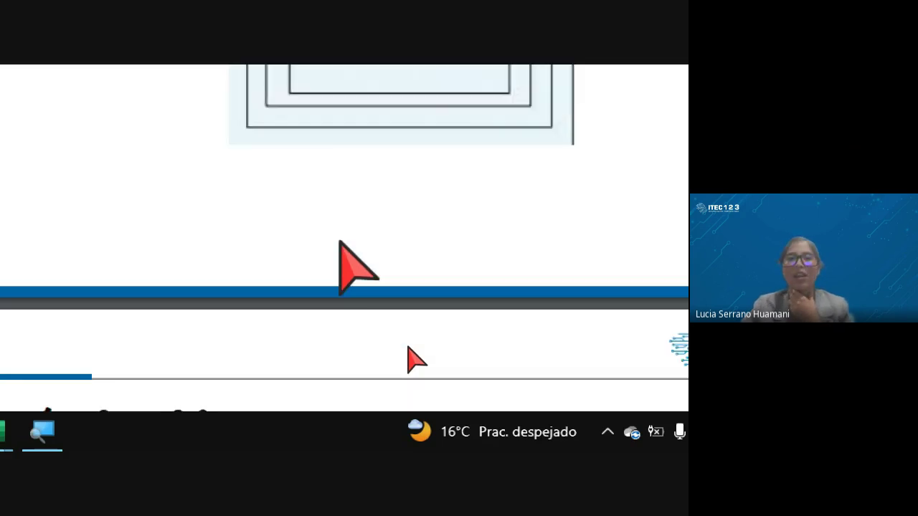
scroll(408, 345, "up", 4)
scroll(408, 337, "down", 1)
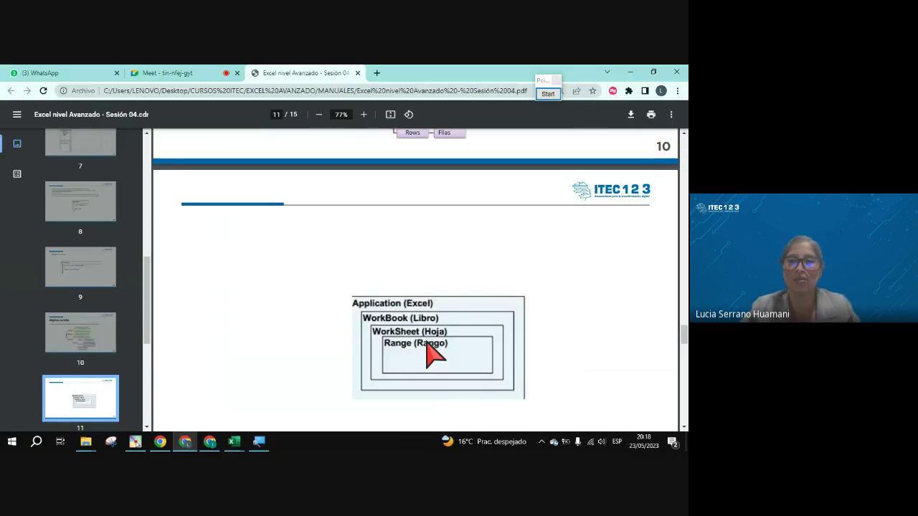
scroll(426, 344, "down", 3)
scroll(435, 341, "down", 2)
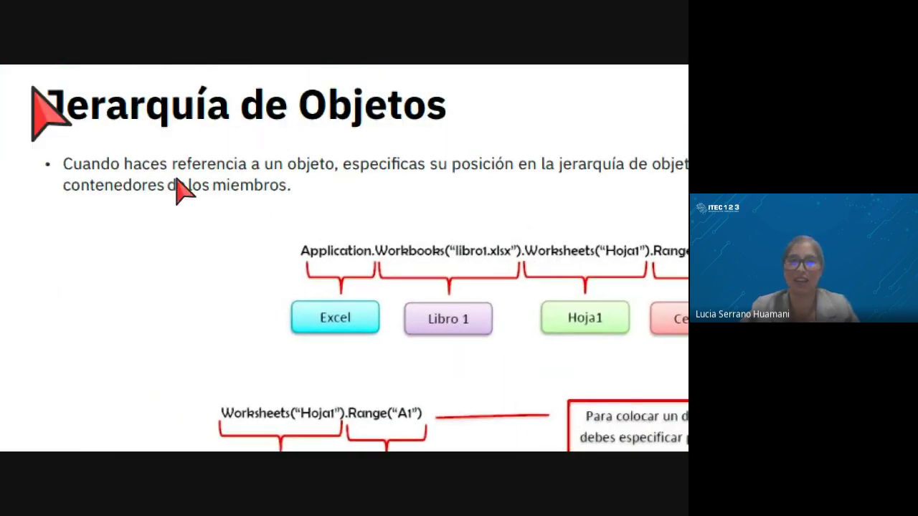
scroll(433, 316, "up", 5)
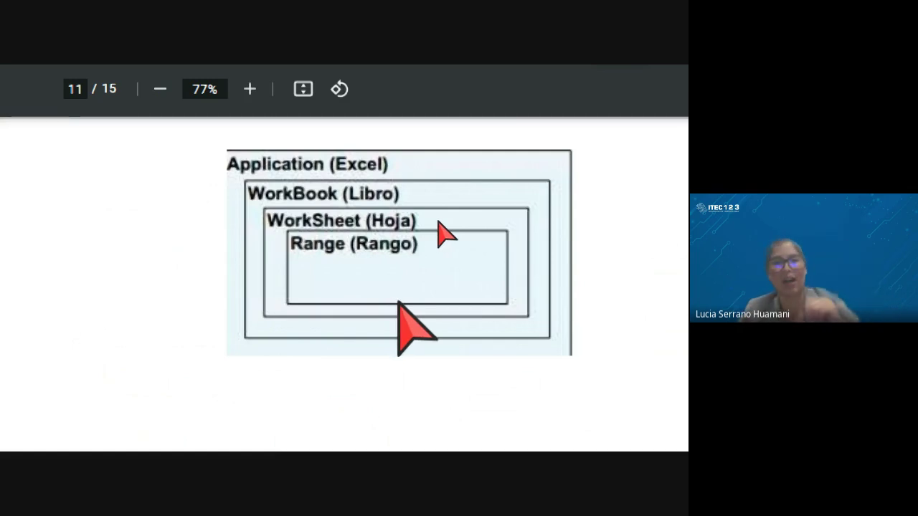
scroll(400, 258, "down", 1)
scroll(344, 284, "down", 5)
scroll(344, 284, "down", 3)
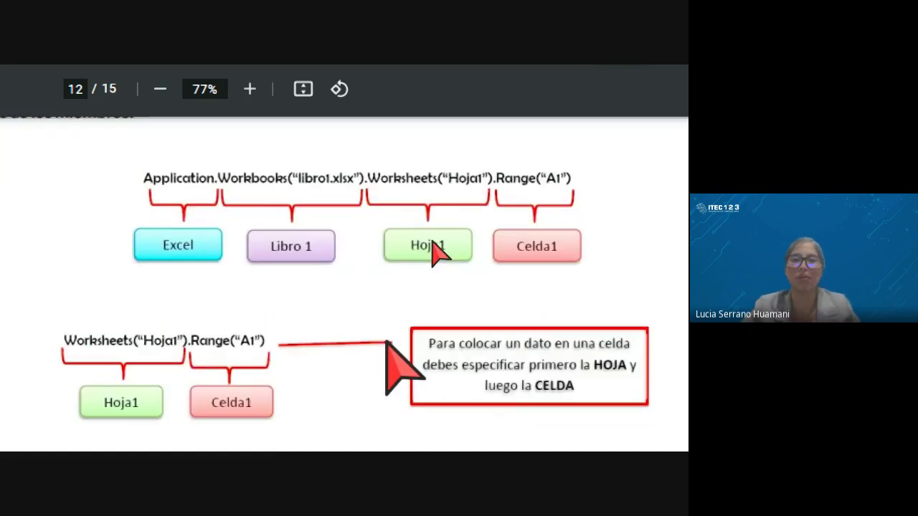
scroll(345, 283, "up", 3)
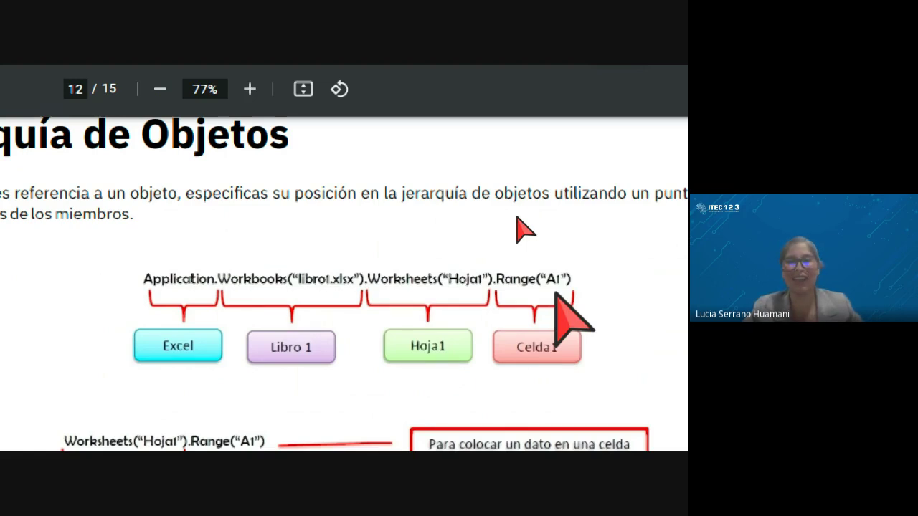
scroll(523, 323, "down", 3)
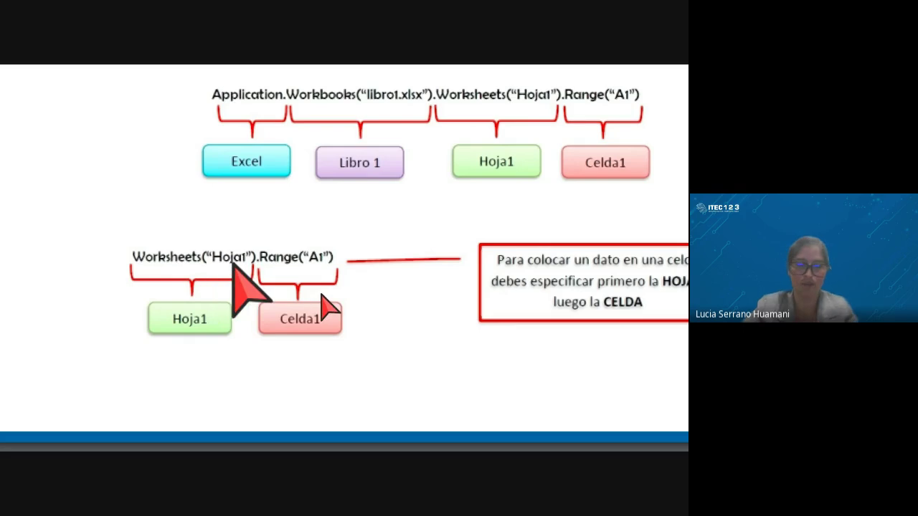
Scroll back to page 12, Jerarquía de Objetos, then bring up the Excel window previews.
key("Escape")
scroll(342, 308, "down", 5)
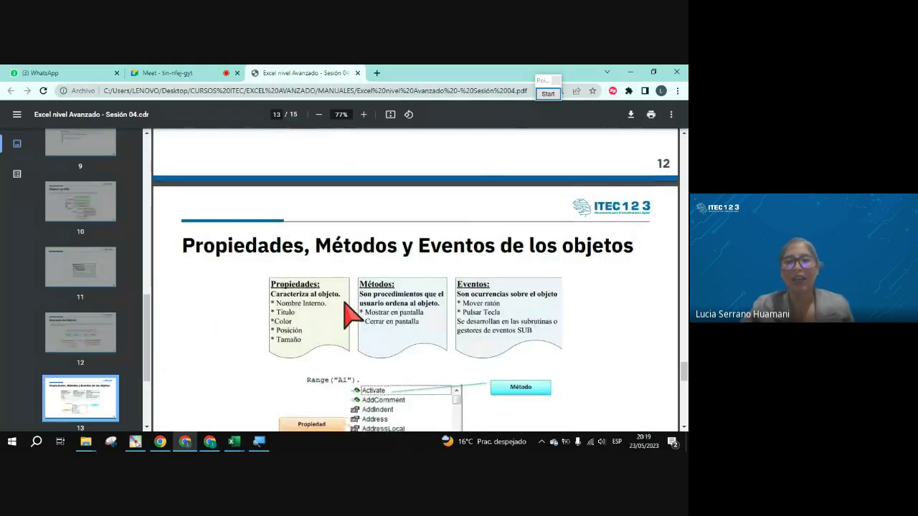
scroll(337, 305, "down", 1)
scroll(332, 309, "down", 5)
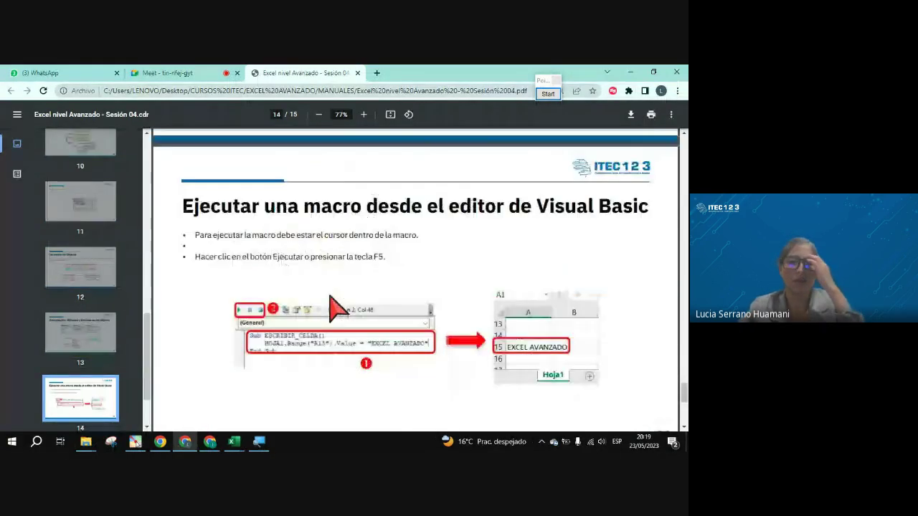
scroll(332, 309, "down", 5)
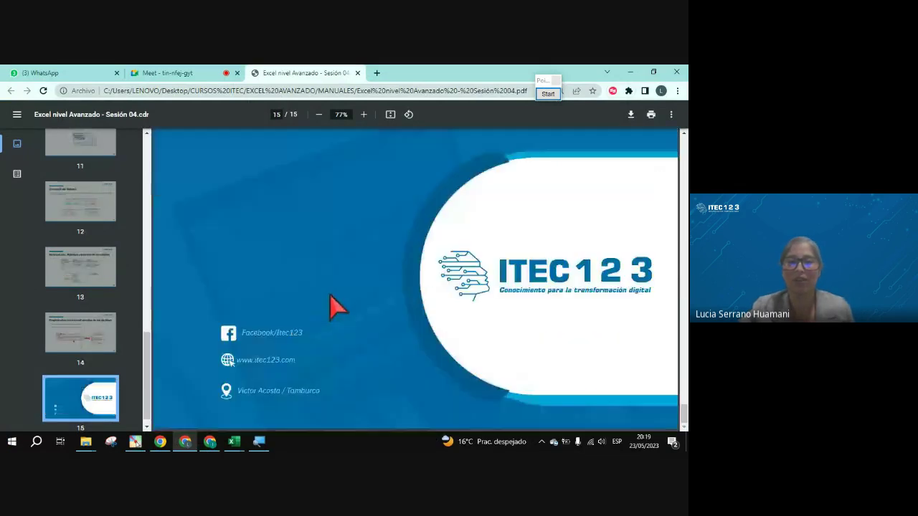
scroll(332, 309, "up", 3)
scroll(334, 307, "up", 3)
scroll(335, 306, "up", 2)
scroll(337, 305, "up", 2)
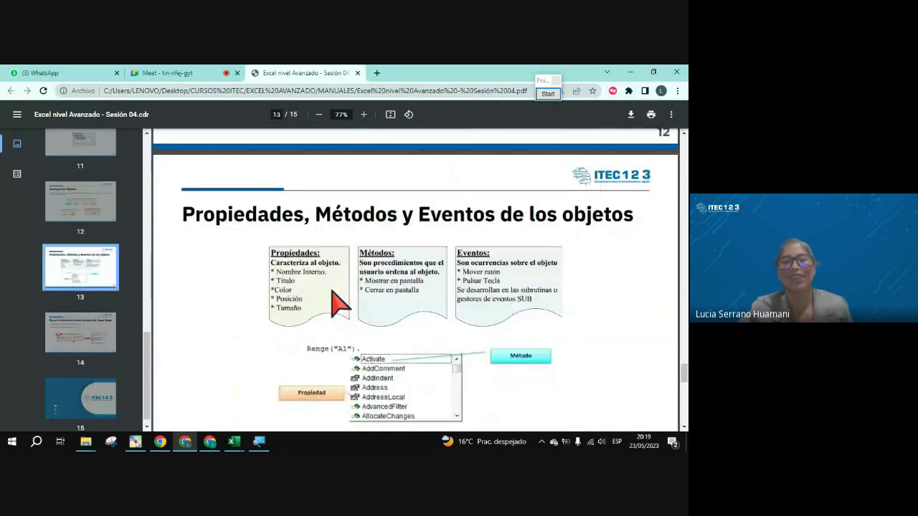
scroll(337, 304, "up", 3)
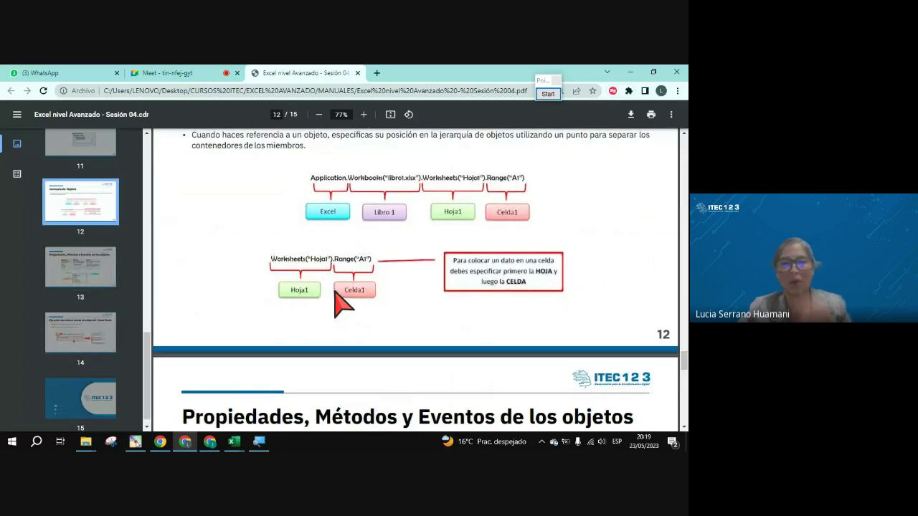
scroll(338, 305, "up", 2)
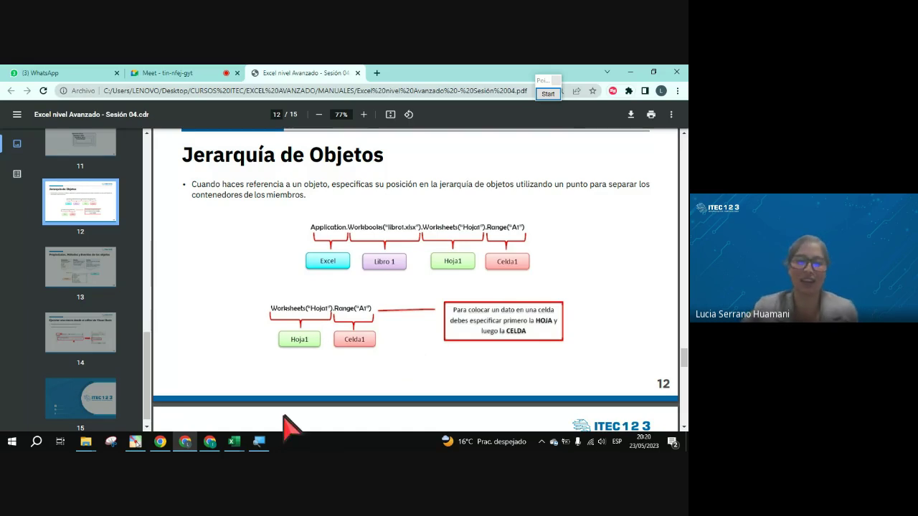
left_click(240, 445)
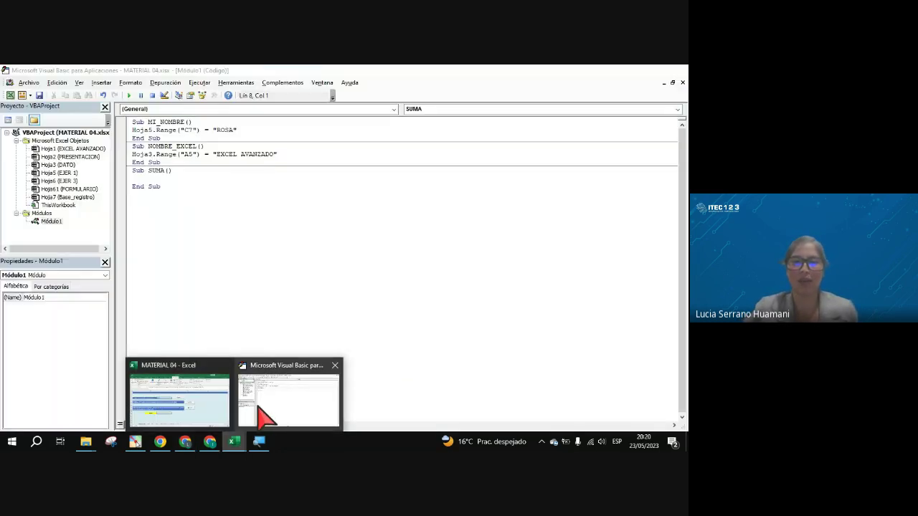
Bring the VBA editor showing Module1 and the empty Sub SUMA() back to the front.
left_click(259, 407)
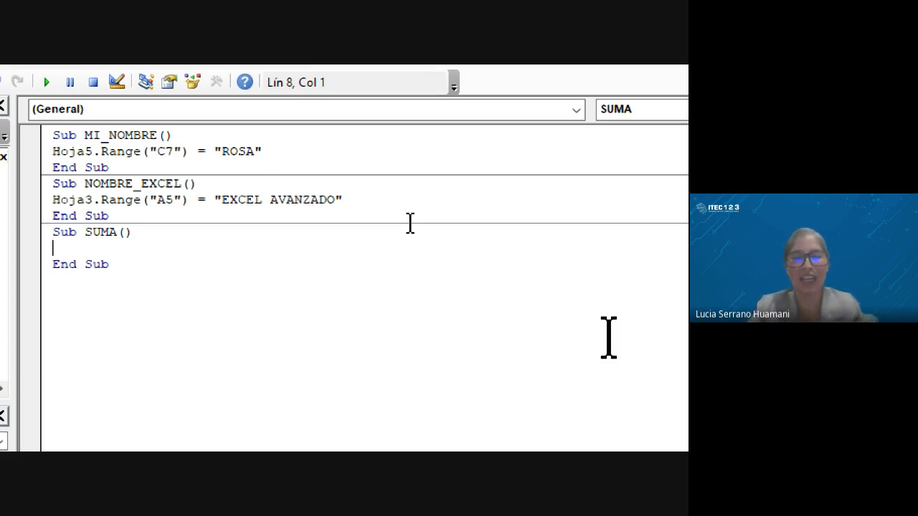
Type the declaration DIM NUM1 in Sub SUMA, replacing the STRING type with INTEGER.
type("DIM")
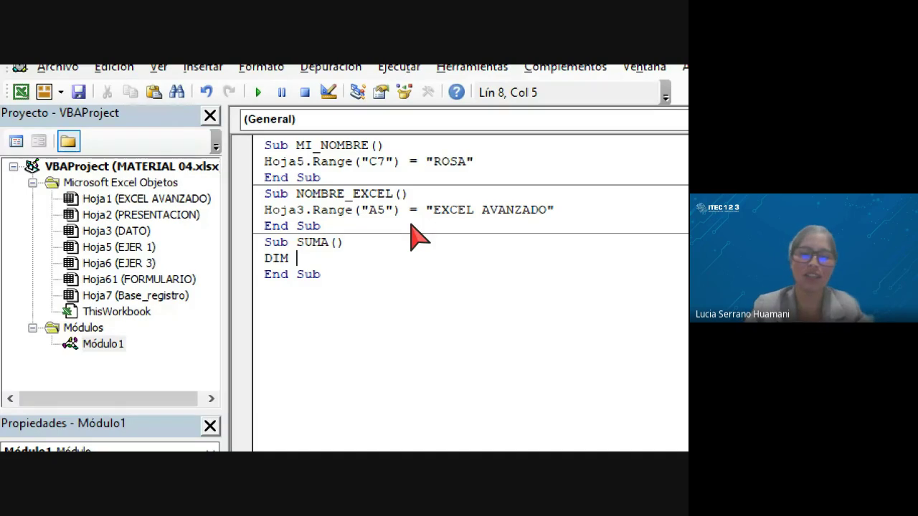
type("NUM1")
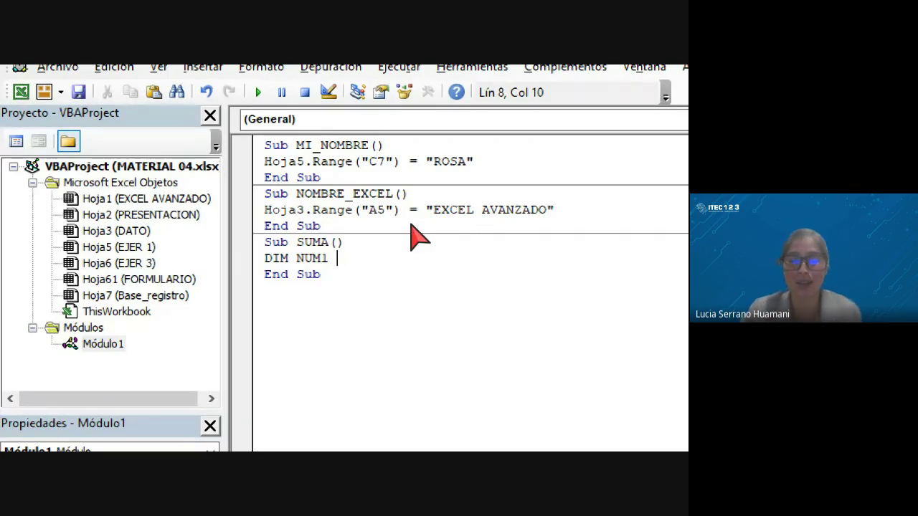
type("STR")
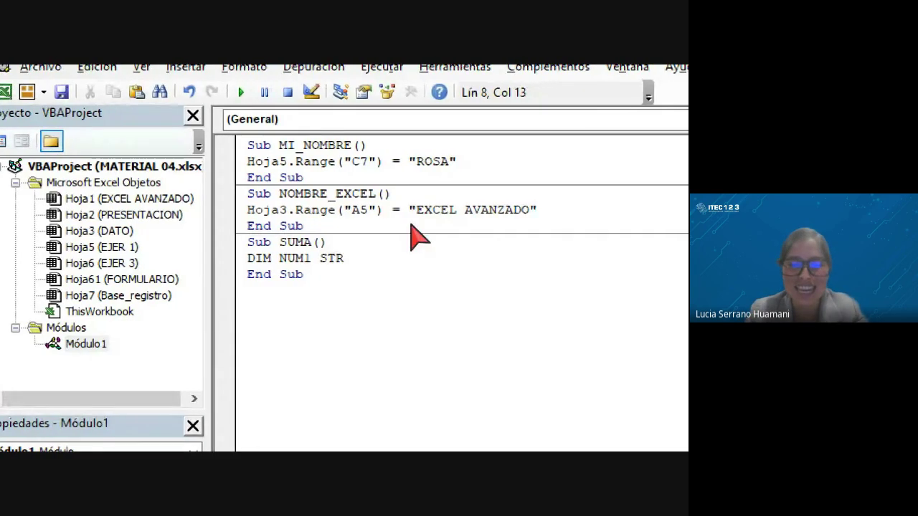
type("ING")
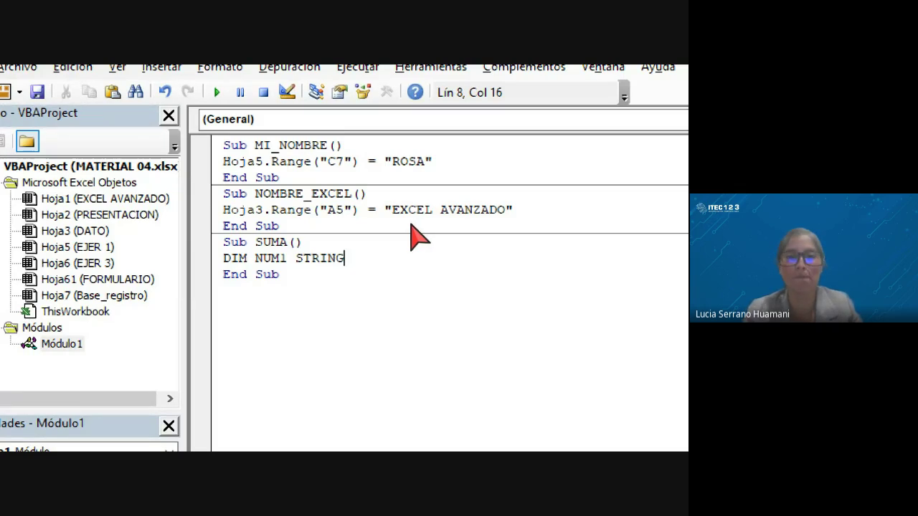
key("BackSpace")
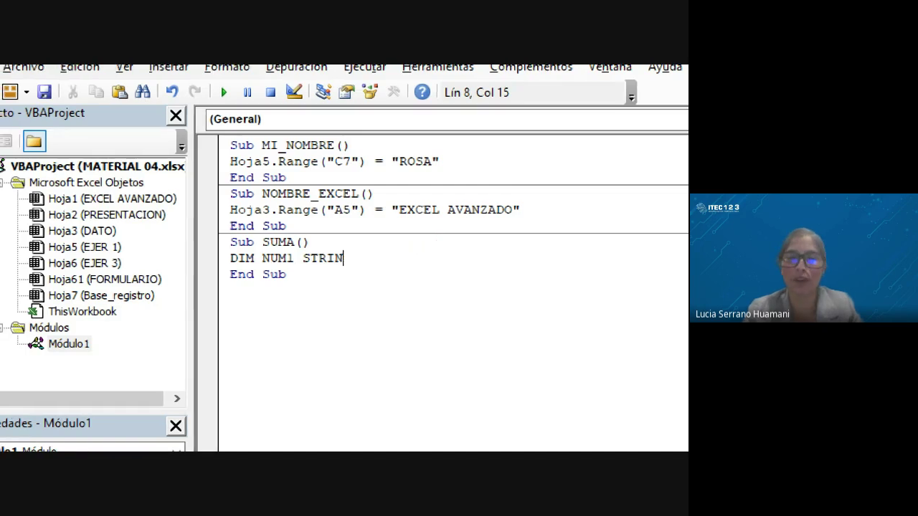
key("BackSpace")
key("BackSpace")
key("BackSpace")
key("BackSpace")
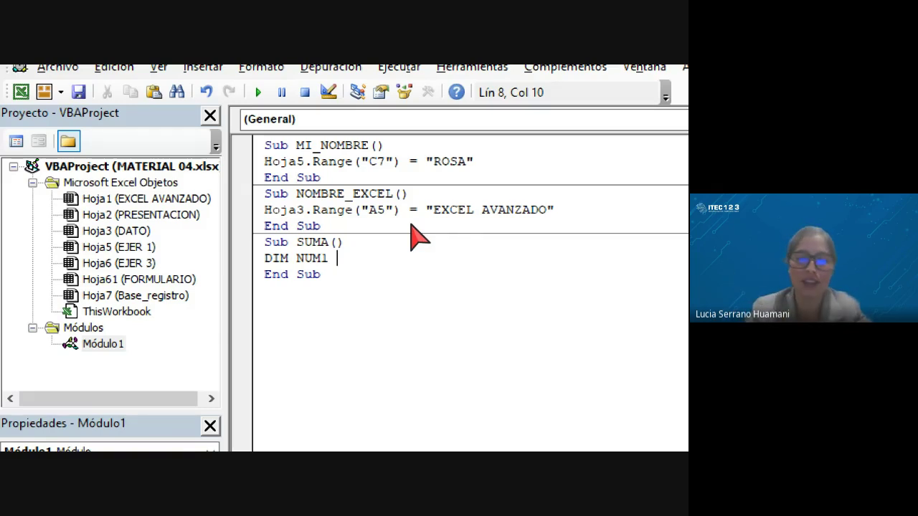
type("INTEGER")
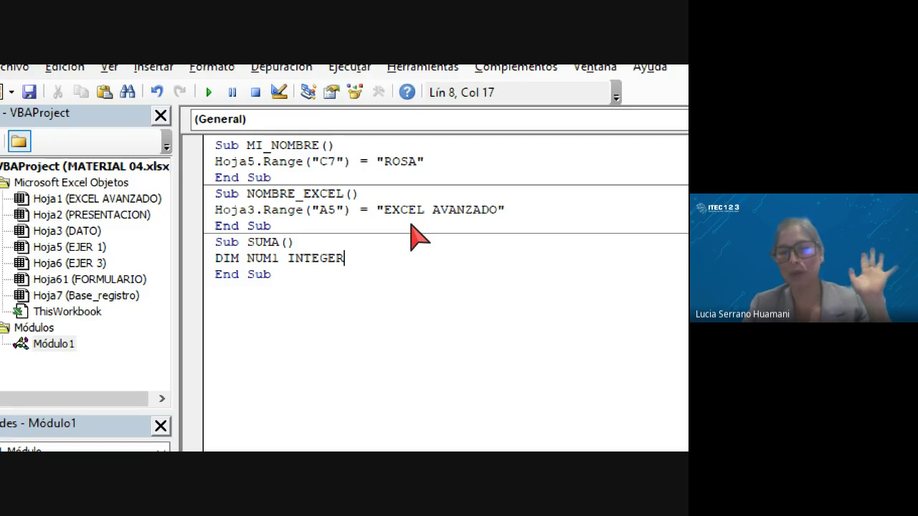
Dismiss the compile error and start erasing the INTEGER type word after DIM NUM1.
key("Return")
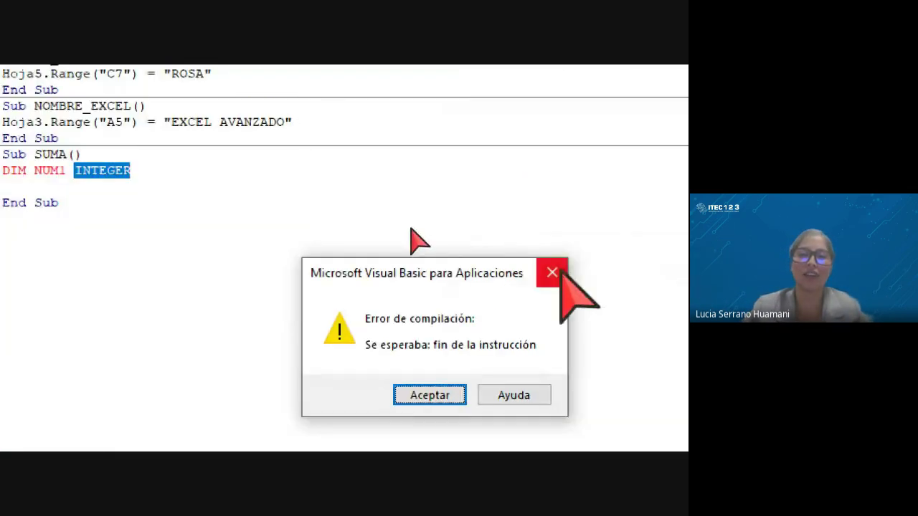
left_click(553, 273)
left_click(435, 167)
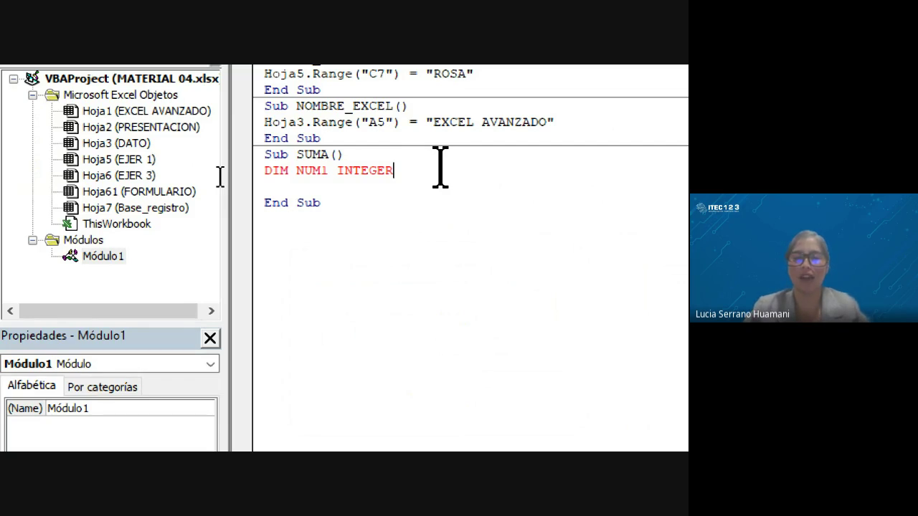
key("BackSpace")
key("BackSpace")
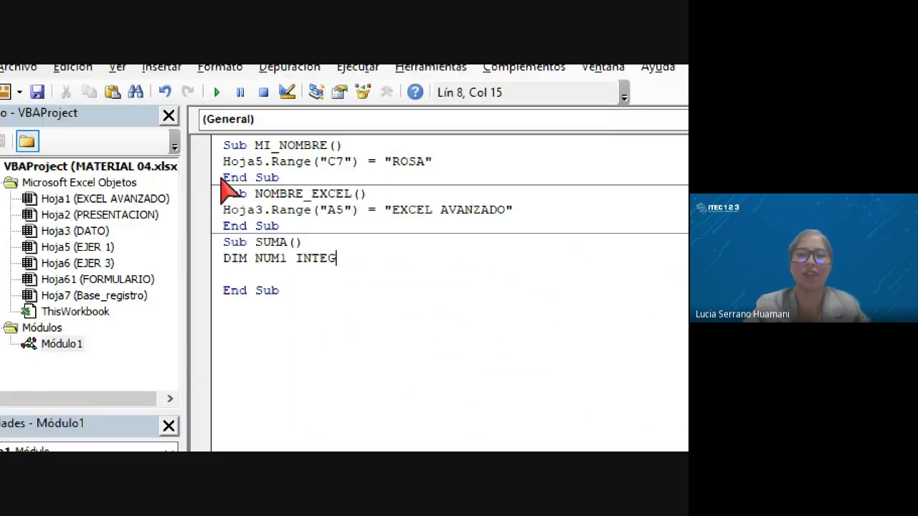
key("BackSpace")
key("BackSpace")
key("BackSpace")
key("BackSpace")
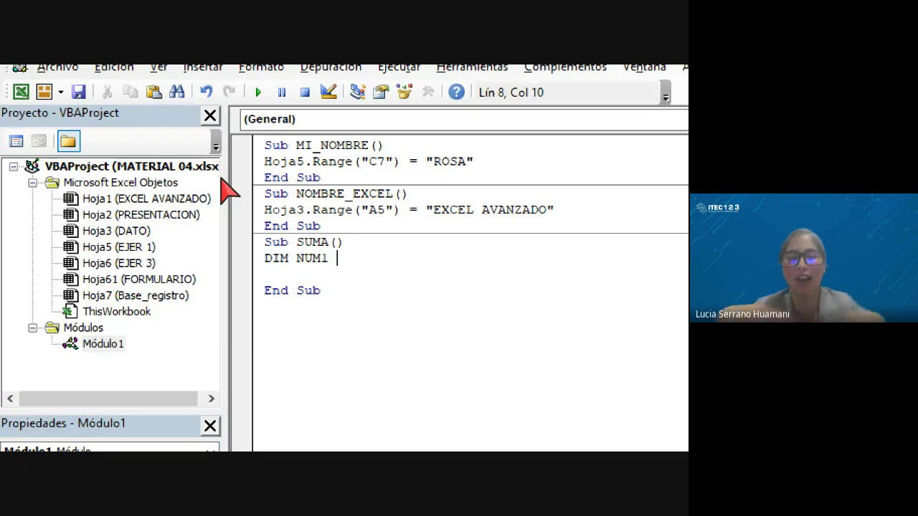
Complete the line as Dim NUM1 As Integer and start a new line.
type("AS")
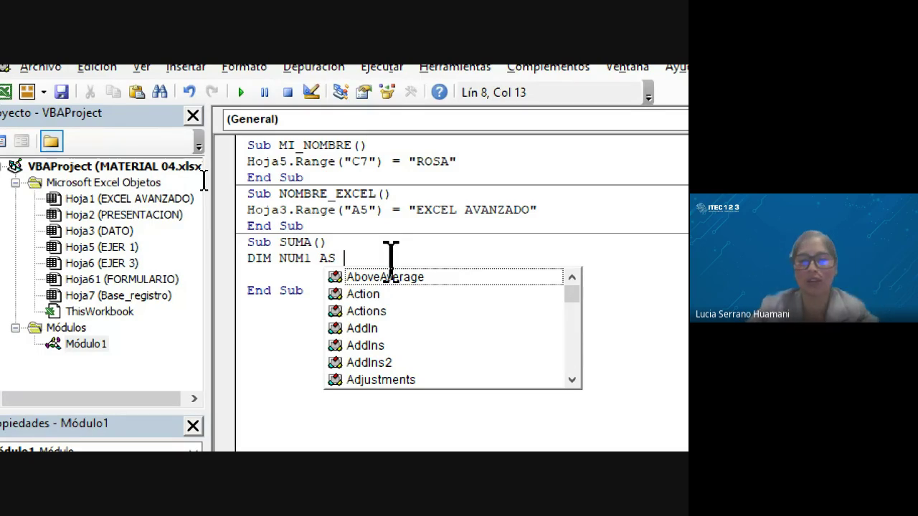
type("INTEGER")
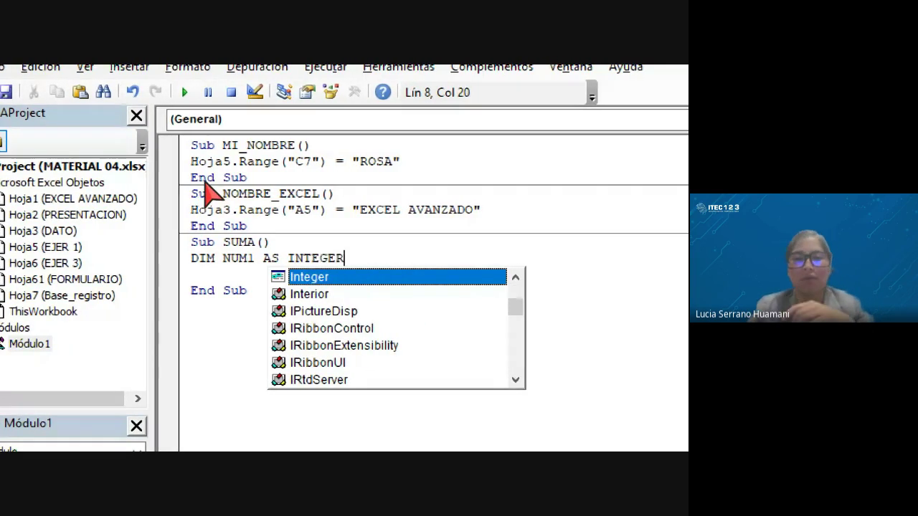
key("Return")
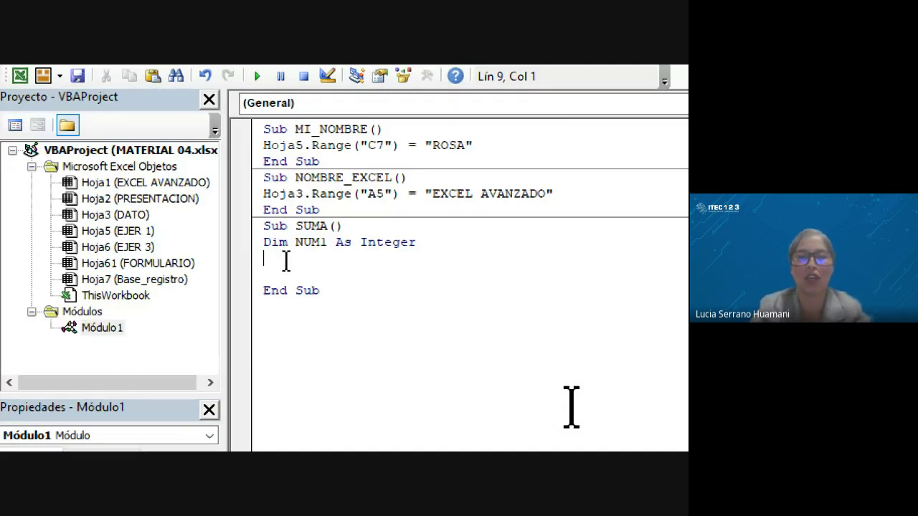
Add Dim NUM2 As Integer below NUM1, correcting the NOM2 typo.
type("DIM N")
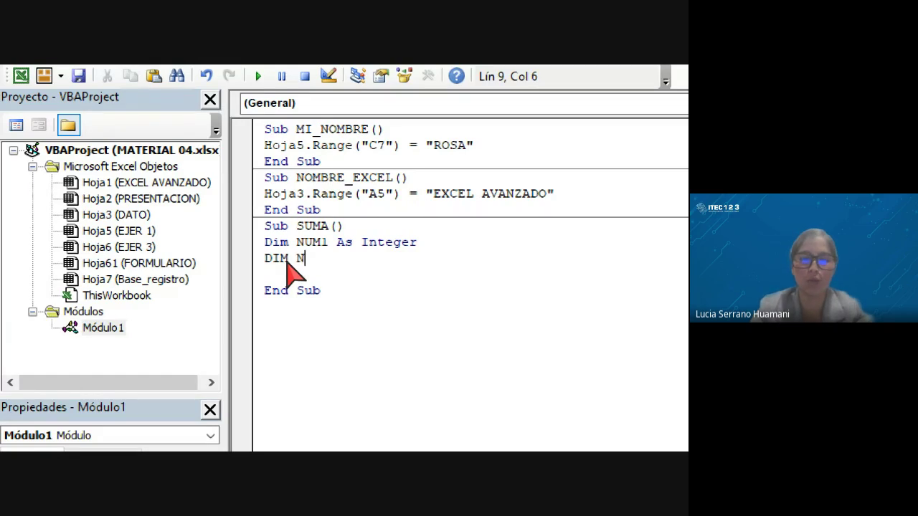
type("OM2")
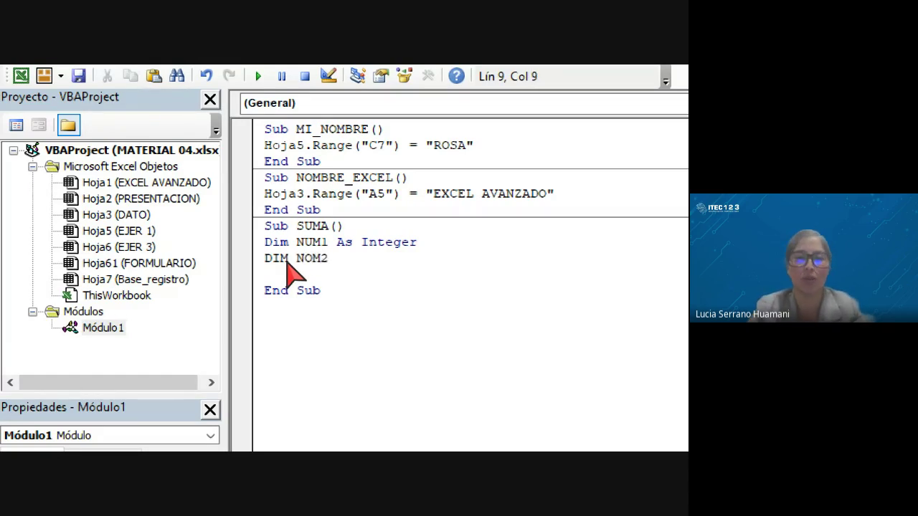
key("BackSpace")
key("BackSpace")
key("BackSpace")
type("UM")
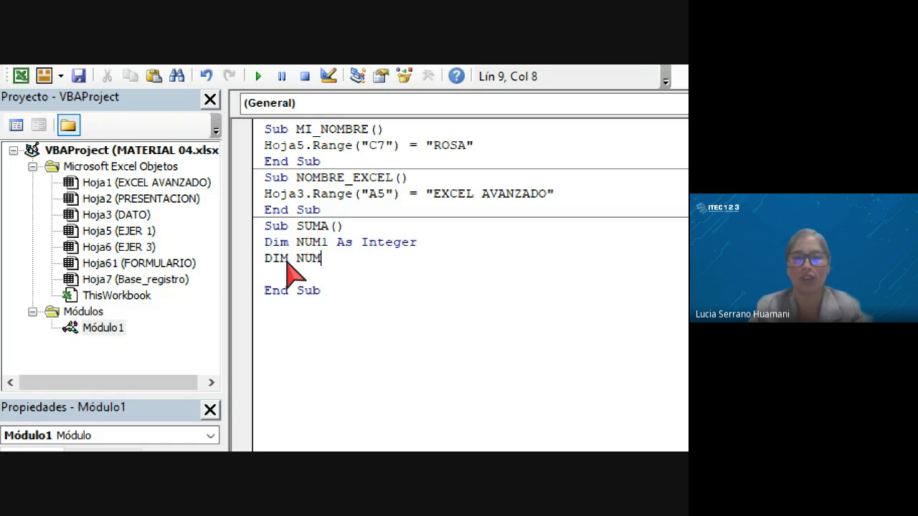
type("2 ")
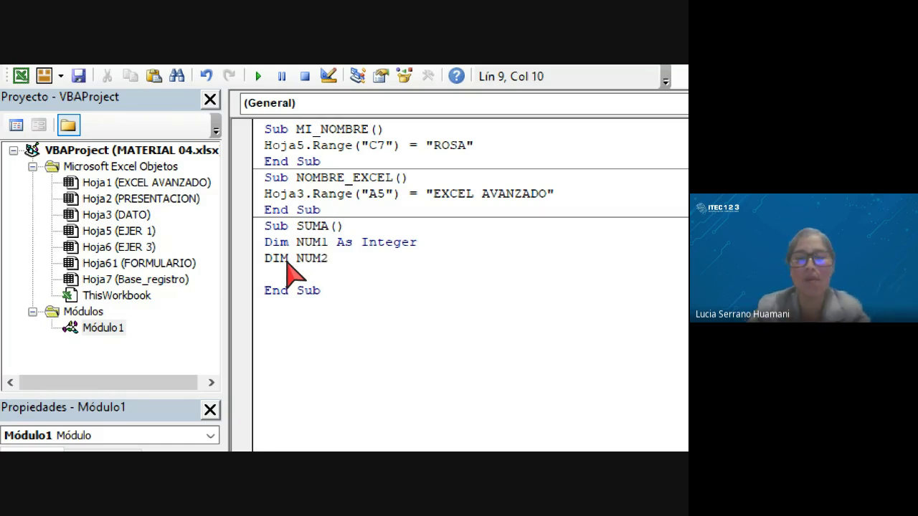
type("AS ")
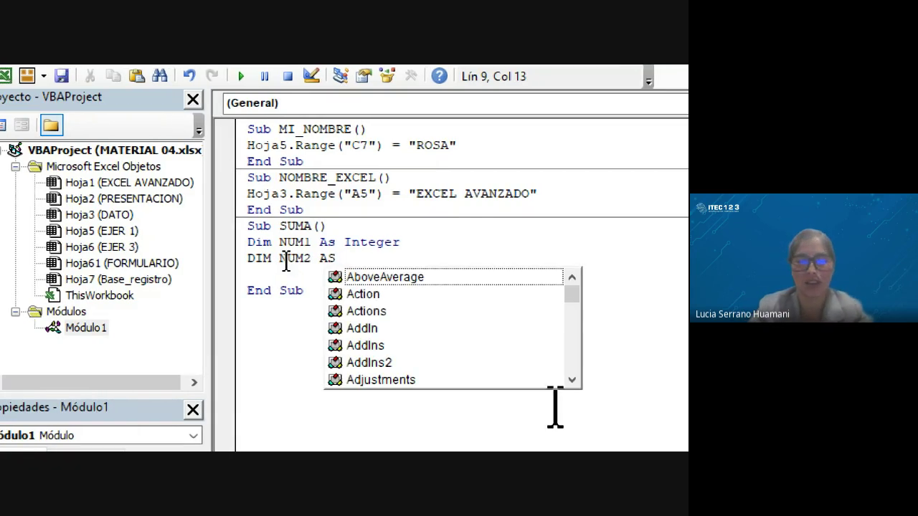
type("INTEGER")
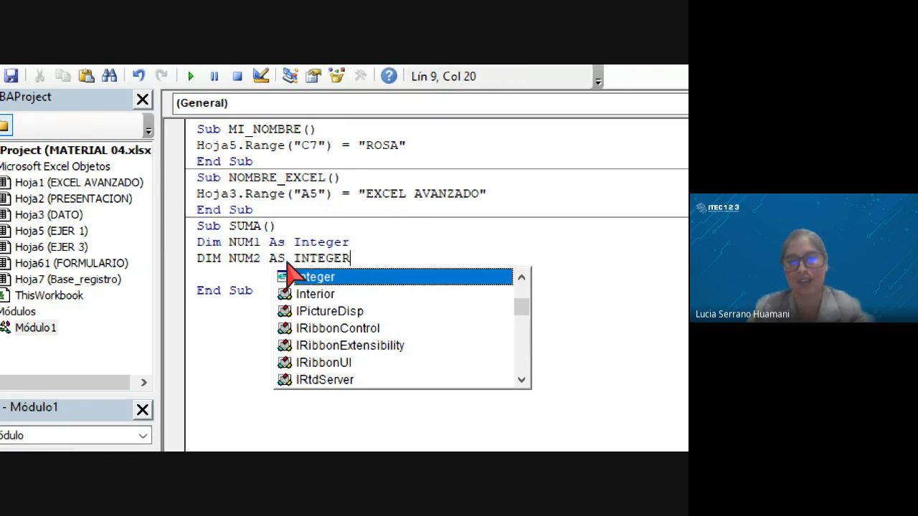
key("Return")
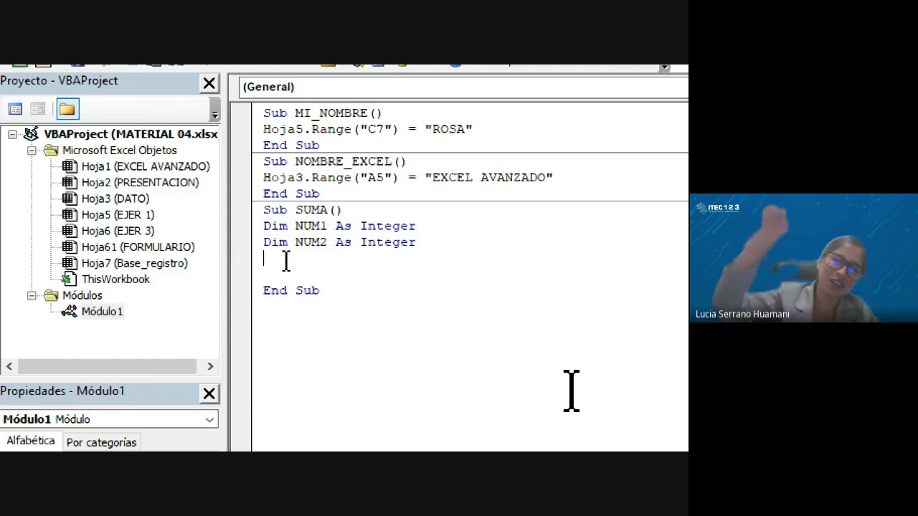
Add the line NUM1 = InputBox("Ingrese el primer numero", "dato") below the declarations.
type("NU")
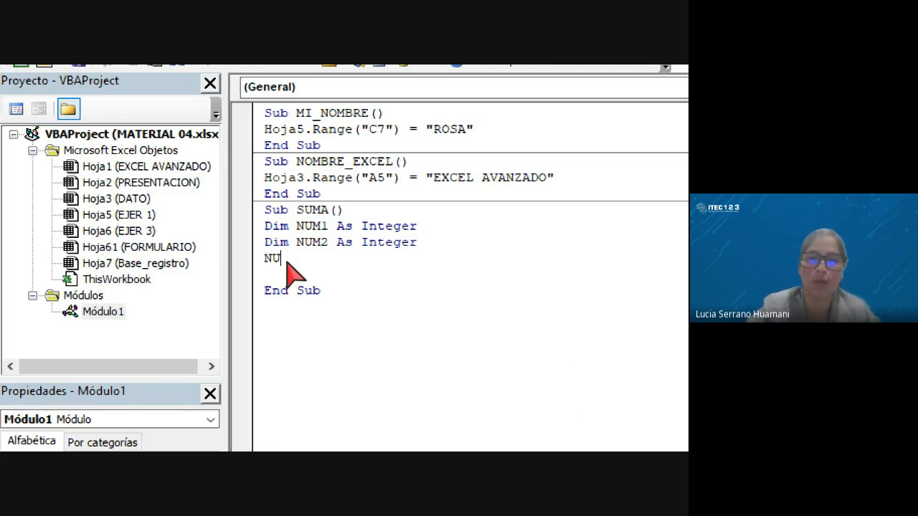
type("M1")
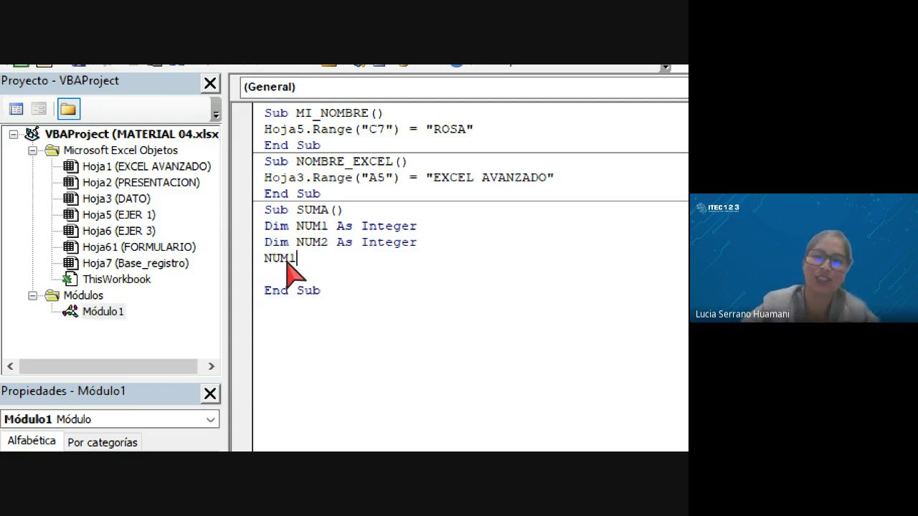
type("=")
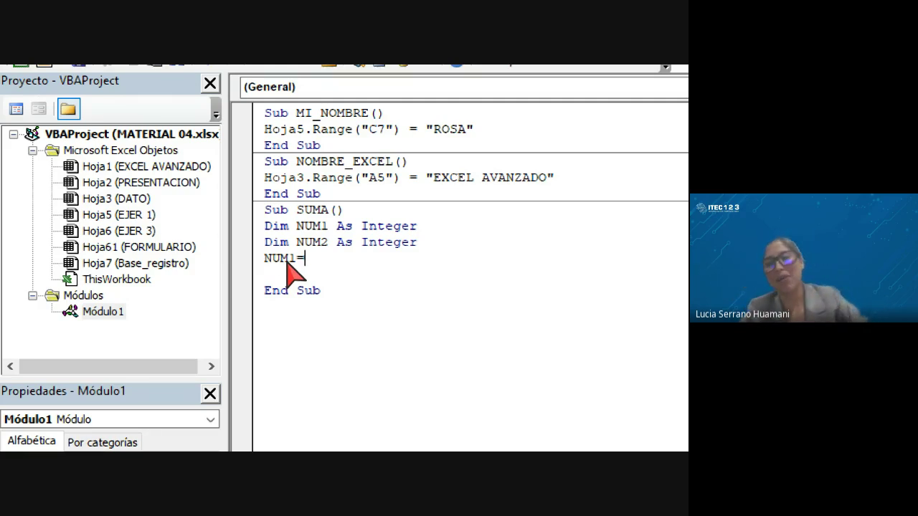
type("IN")
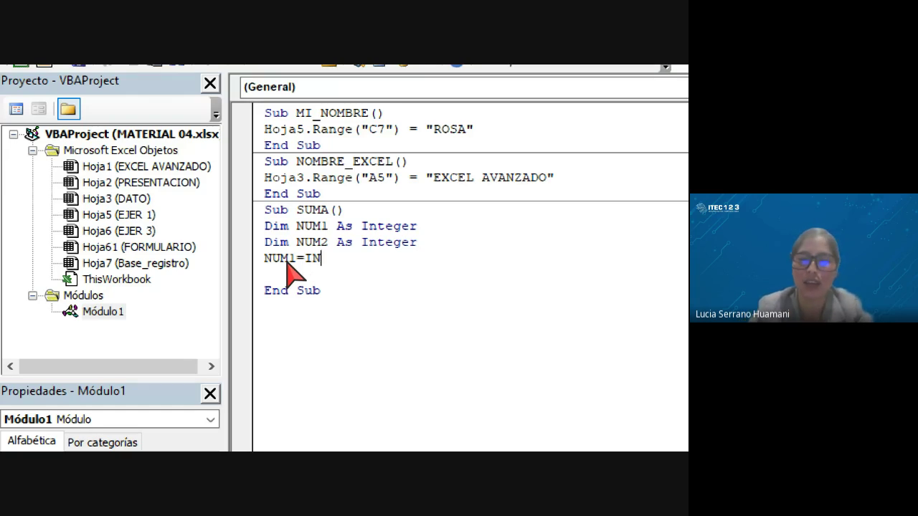
type("PUT")
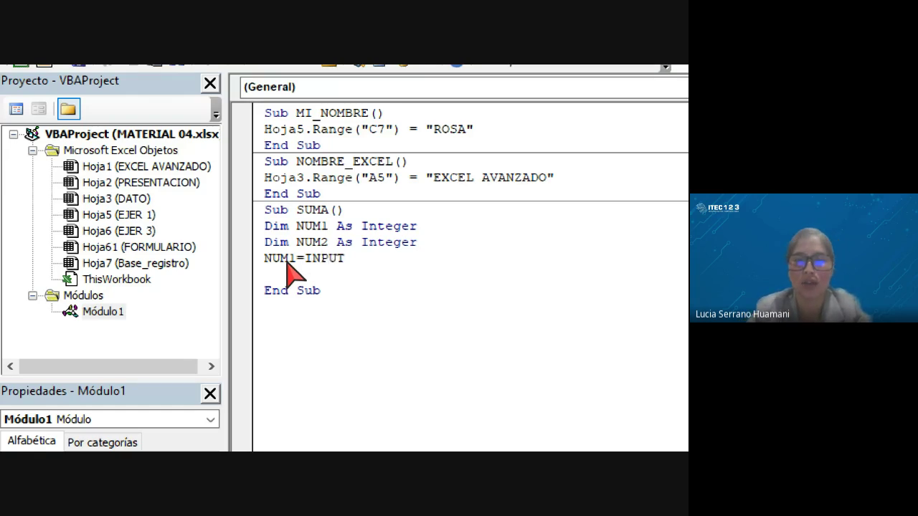
type("BOX")
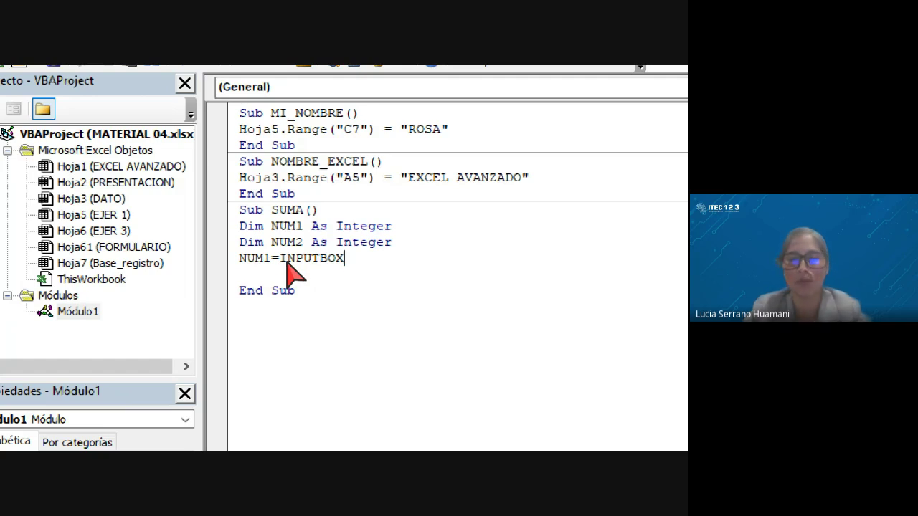
type("(")
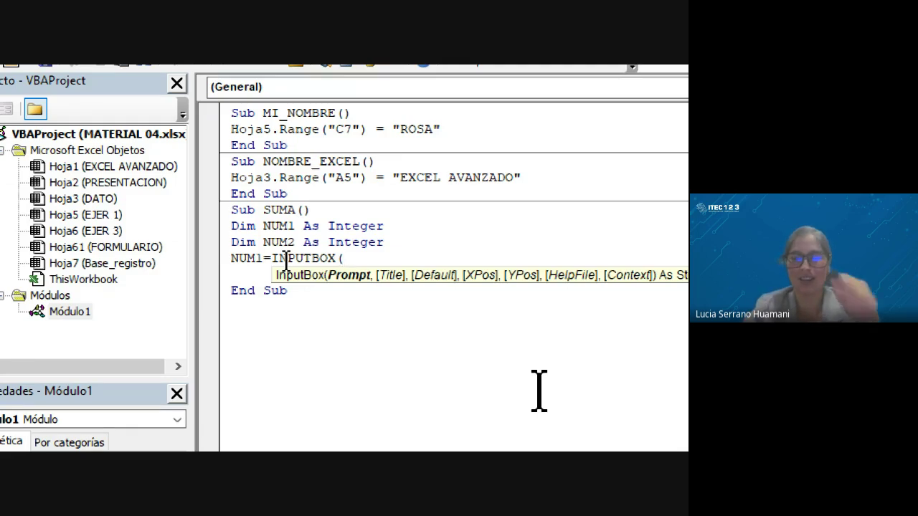
type("\"")
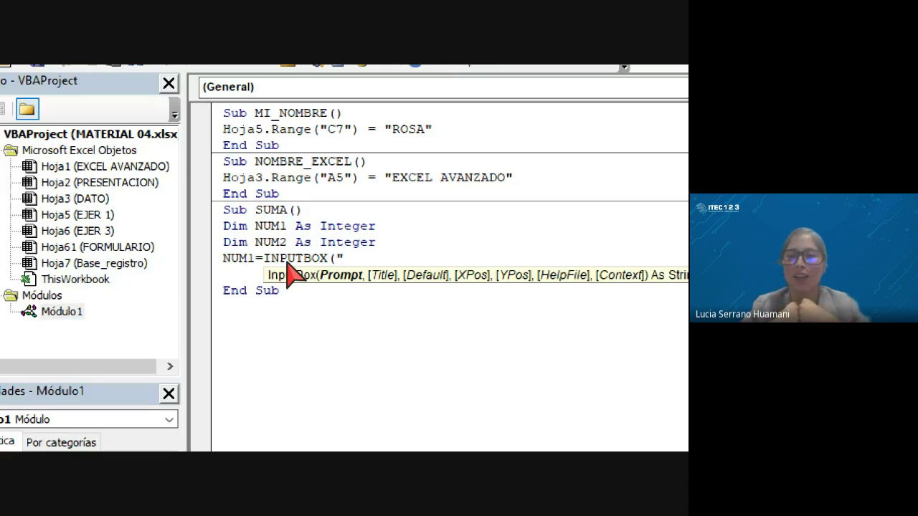
type("I")
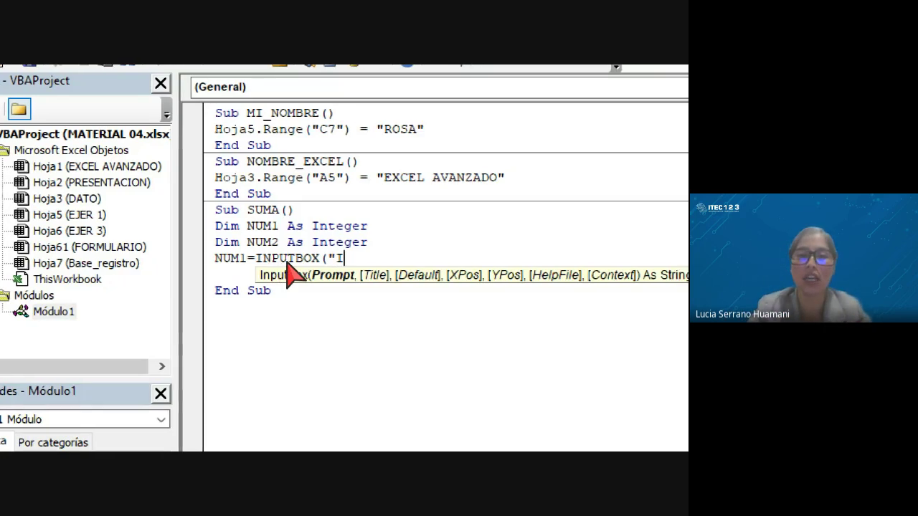
type("ngr")
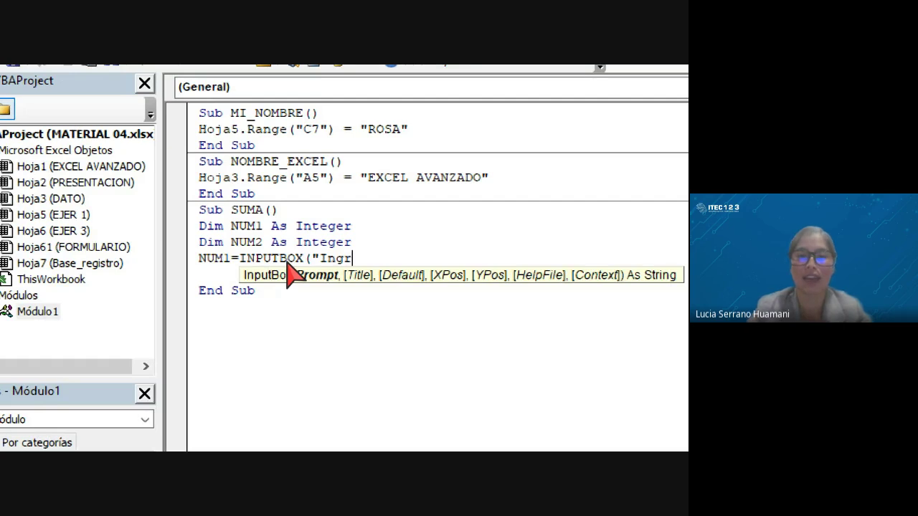
type("ese")
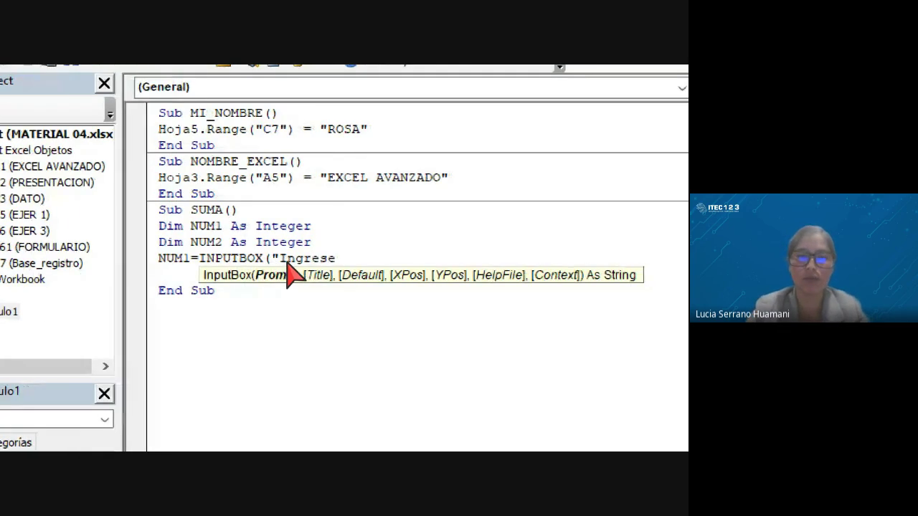
type(" el p")
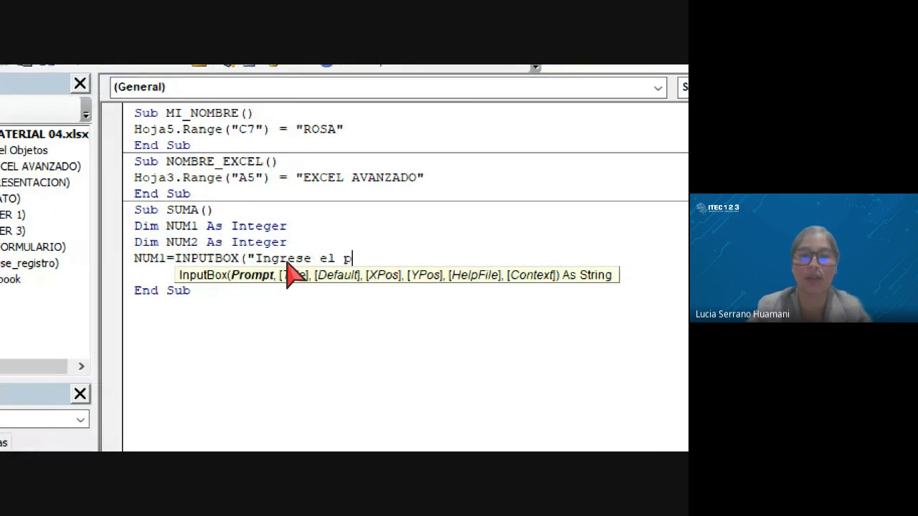
type("rimer nume")
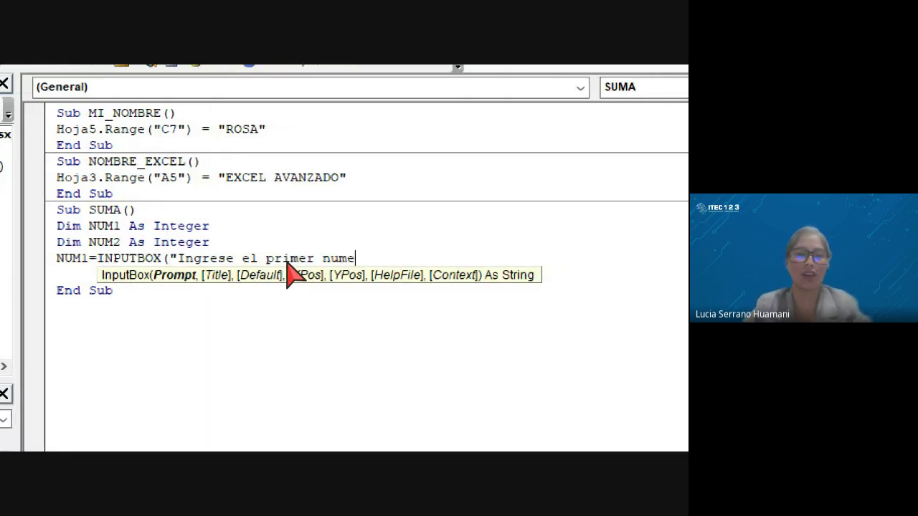
type("ro")
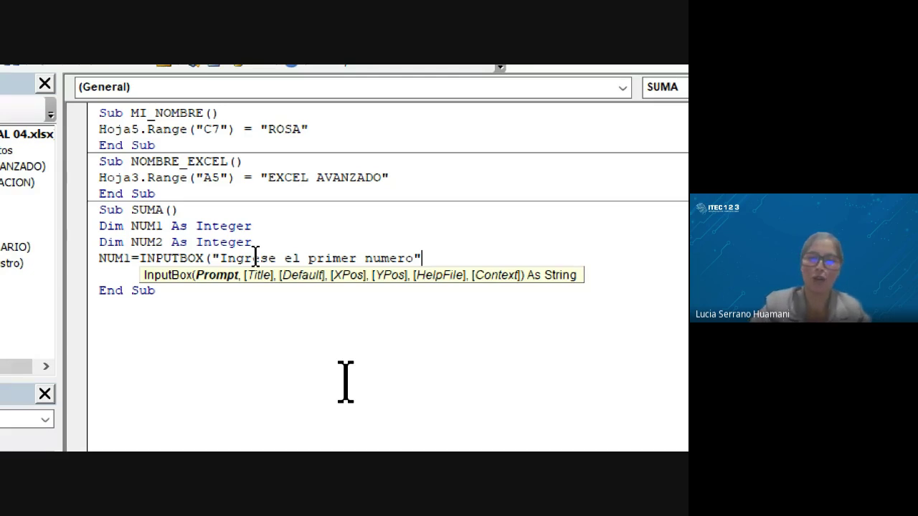
type(",")
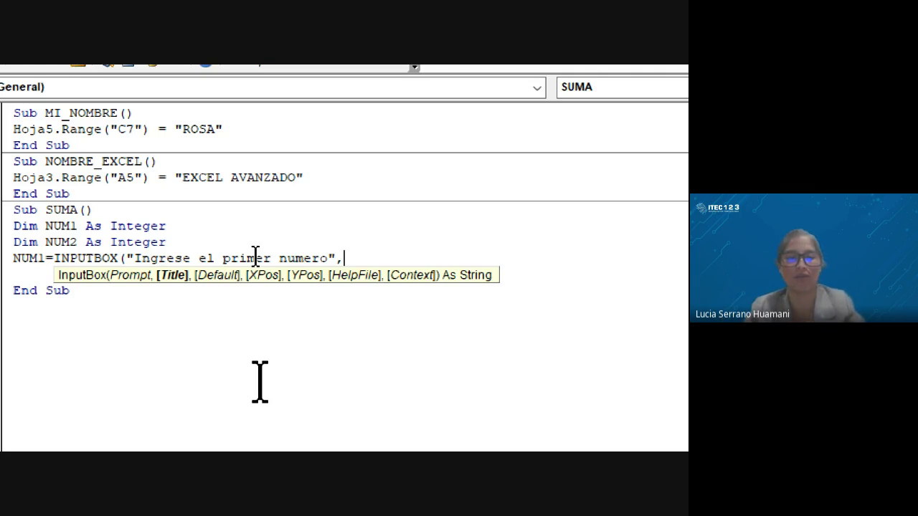
type("\"dato")
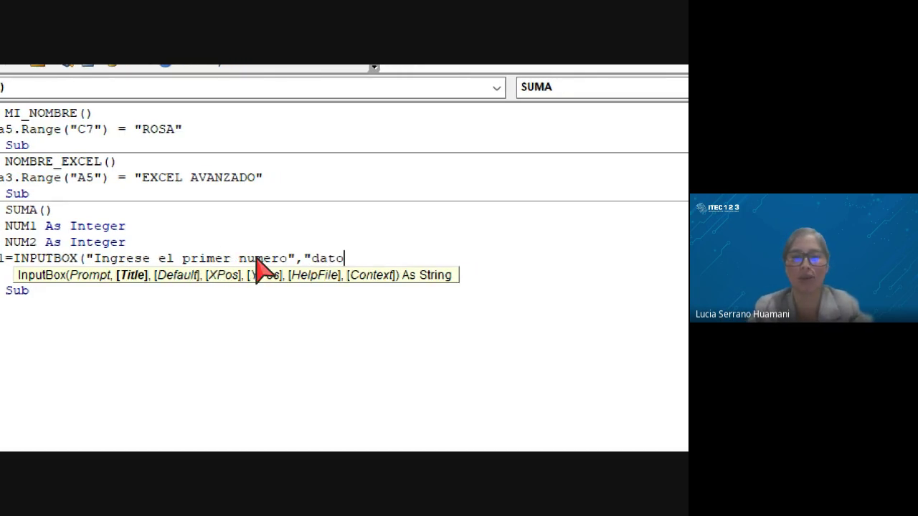
type("\"")
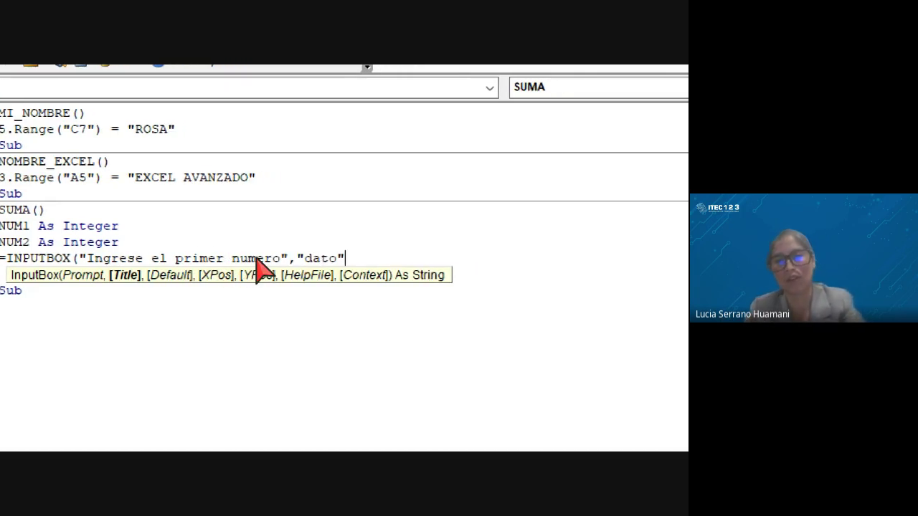
type(")")
key("Return")
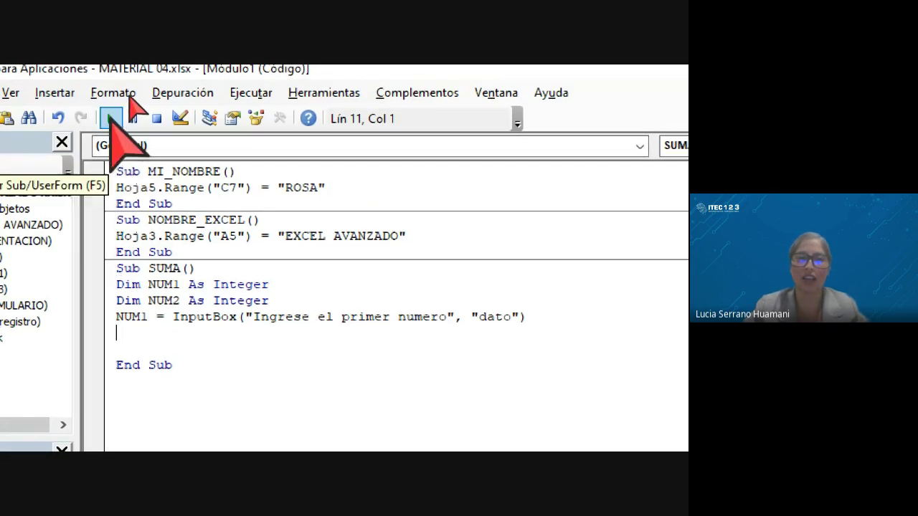
Run SUMA and enter 14 as the first number at the dato prompt.
left_click(111, 117)
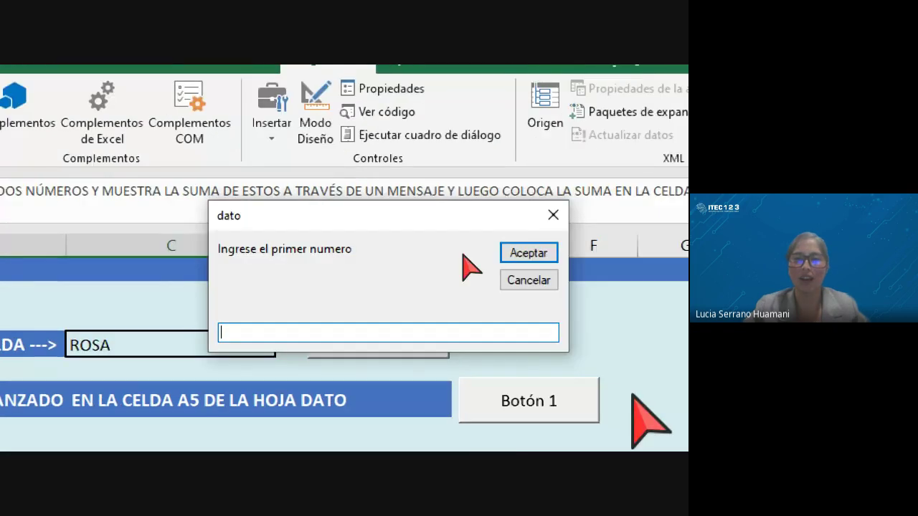
left_click_drag(404, 223, 277, 210)
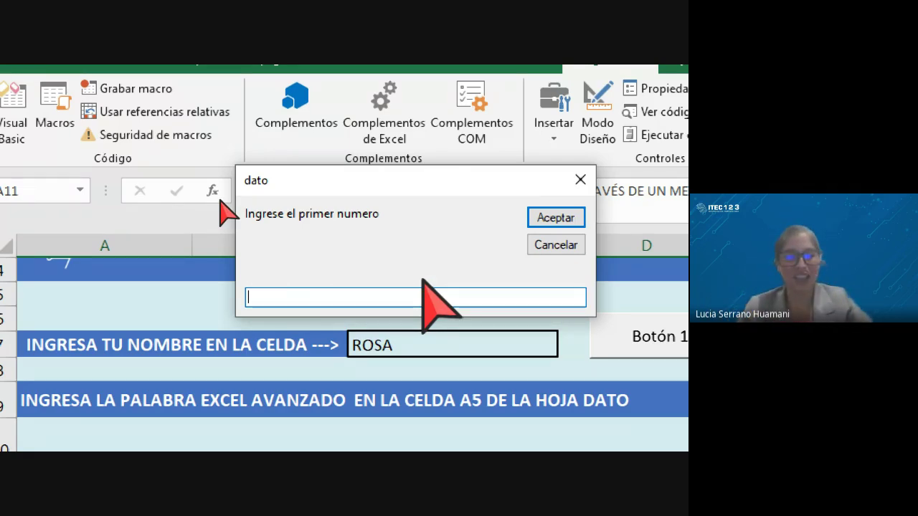
type("14")
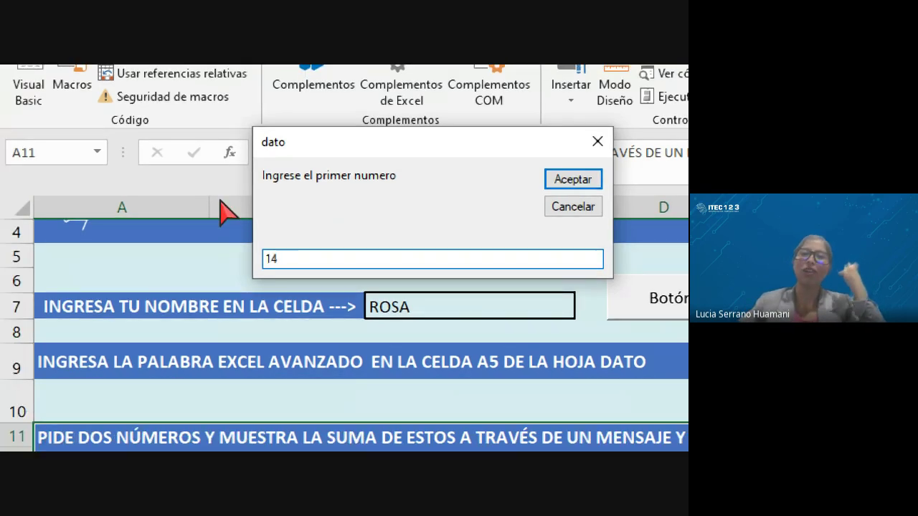
left_click(592, 180)
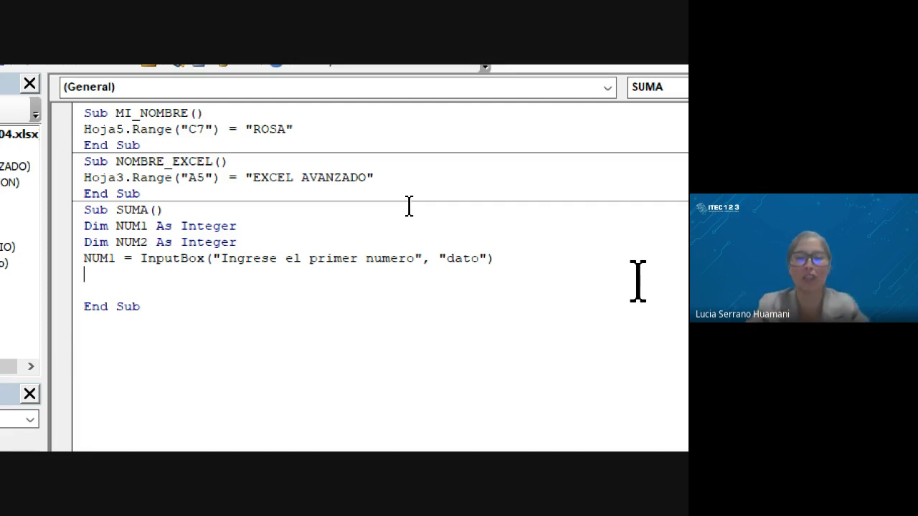
Add NUM2 = InputBox("Ingrese el segundo numero", "datito") below the NUM1 line.
type("nu")
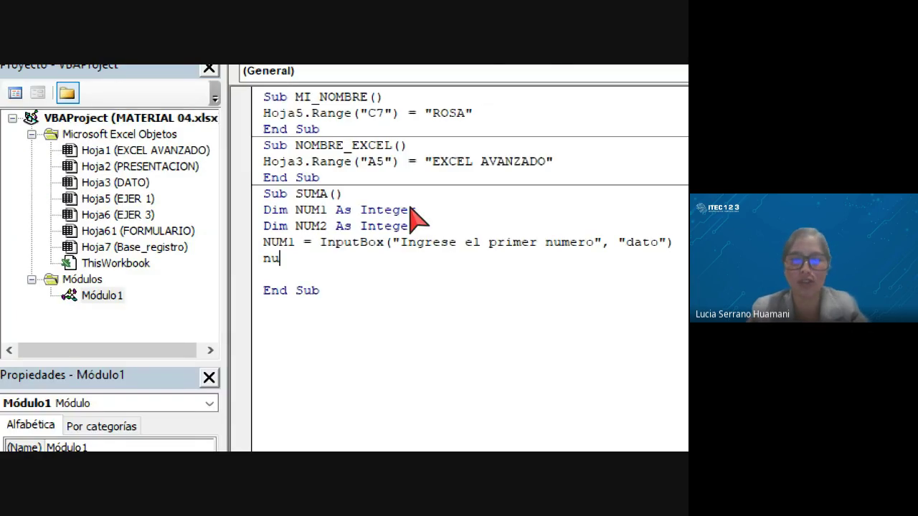
key("BackSpace")
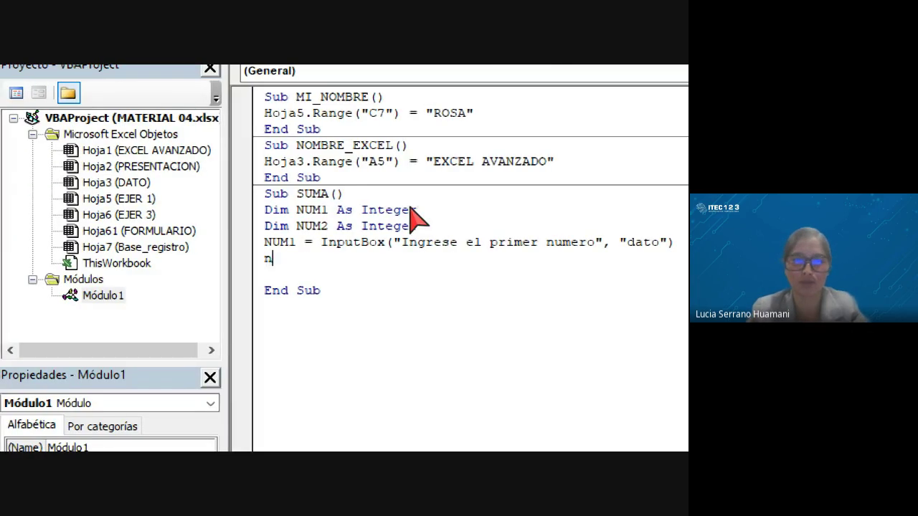
key("BackSpace")
type("NUM")
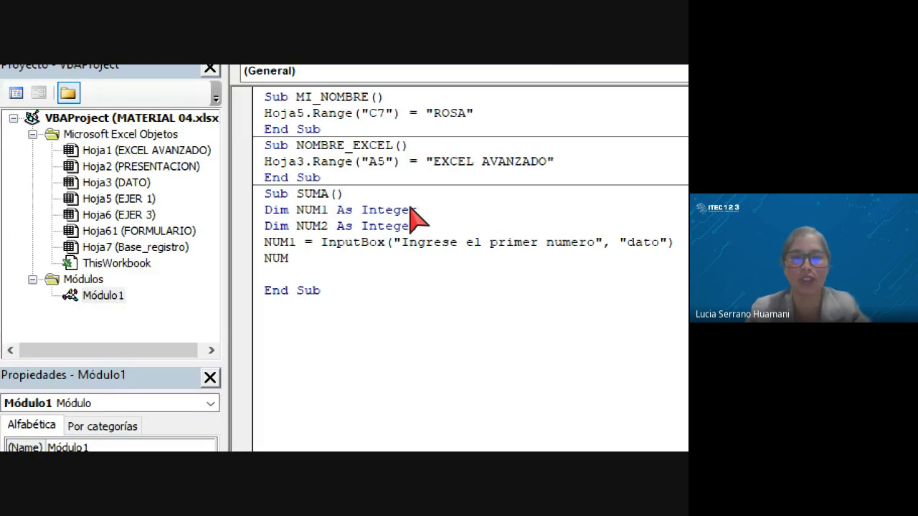
type("2=")
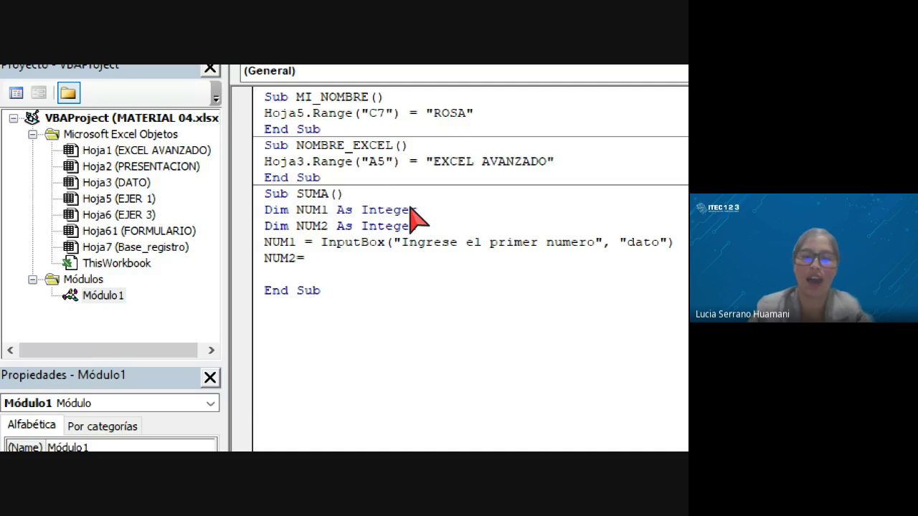
type("INPUT")
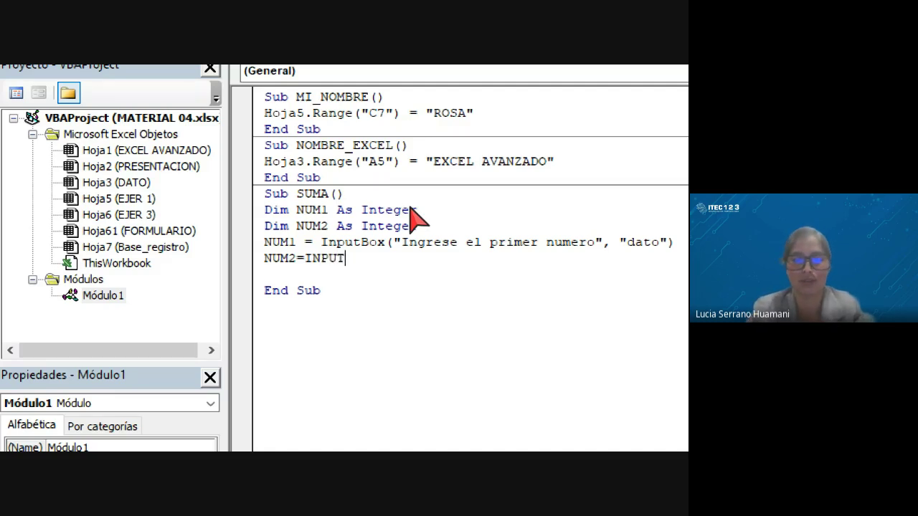
type("BOX")
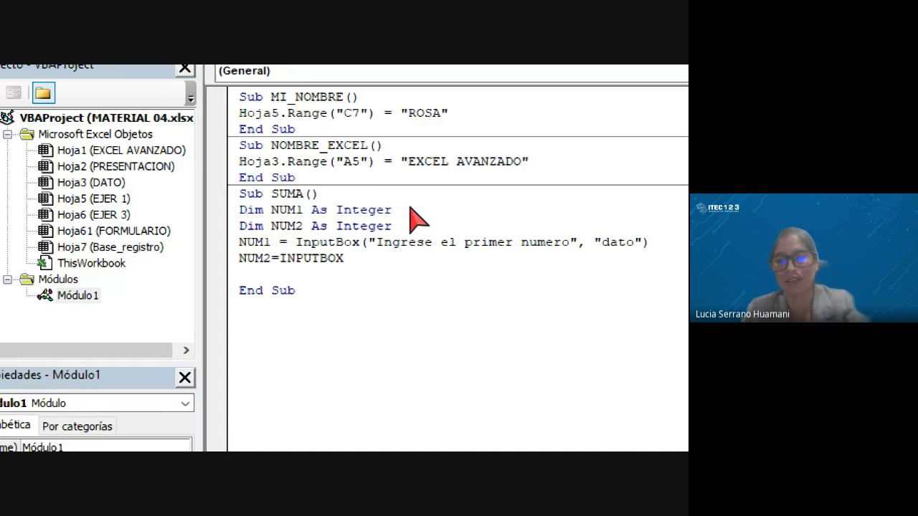
type("(\"")
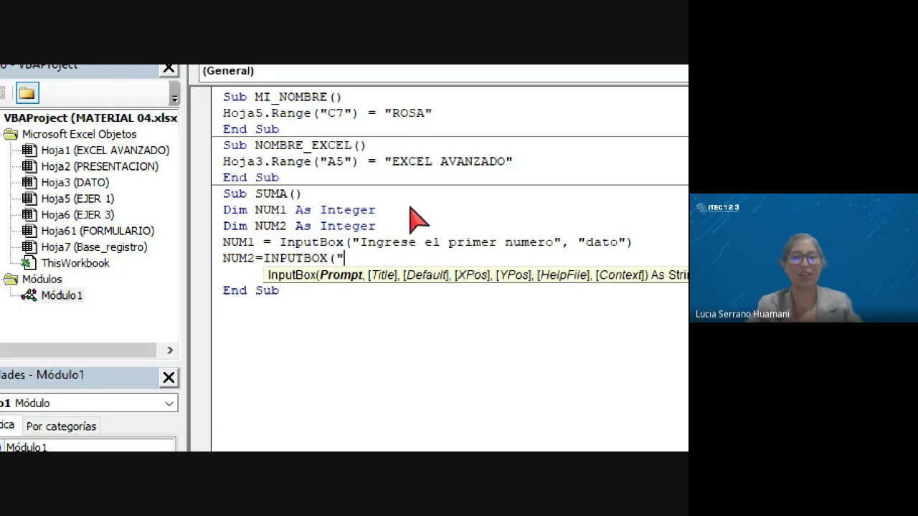
type("I")
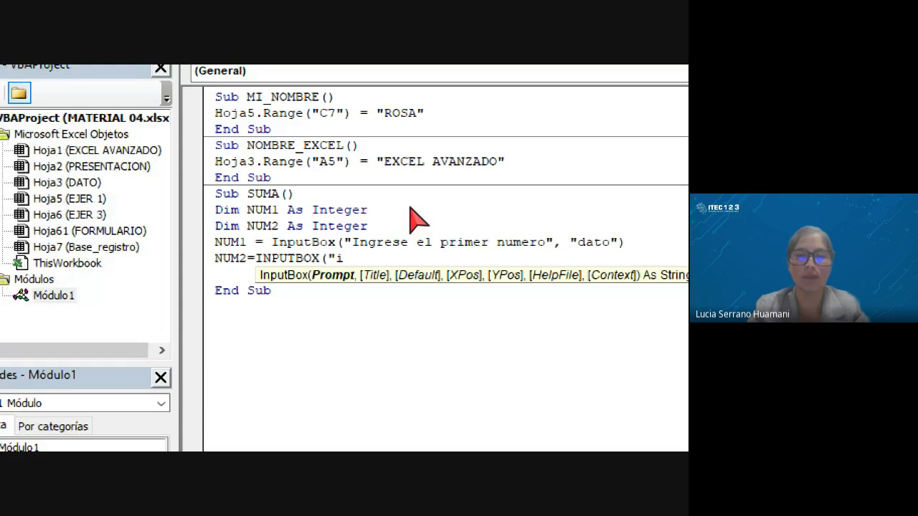
type("ngrese ")
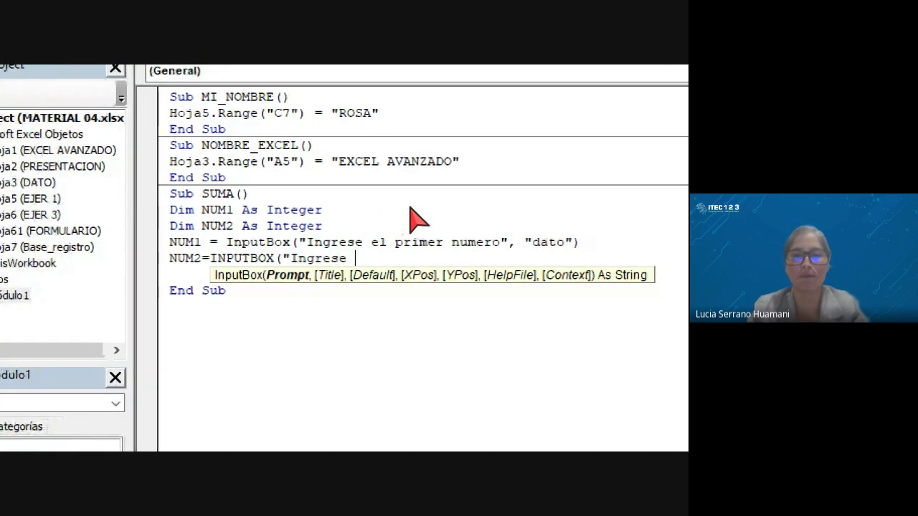
type("el seg")
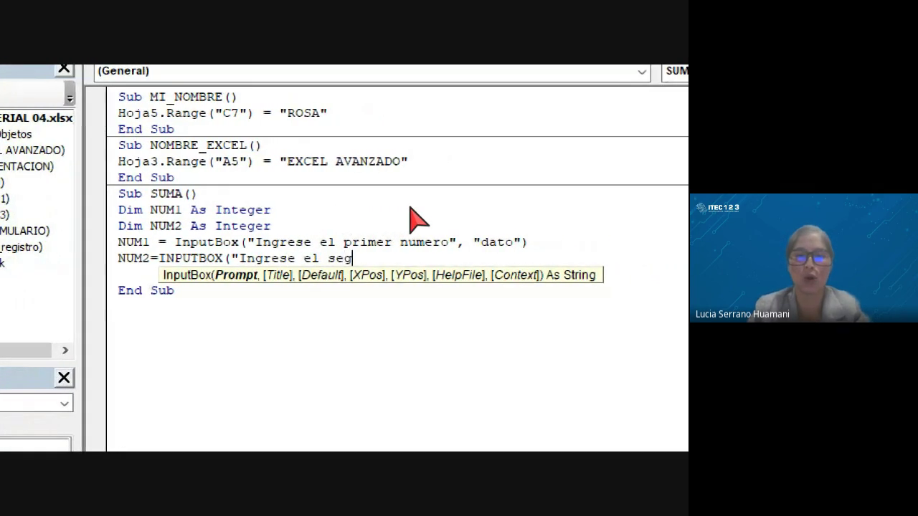
type("undo numero")
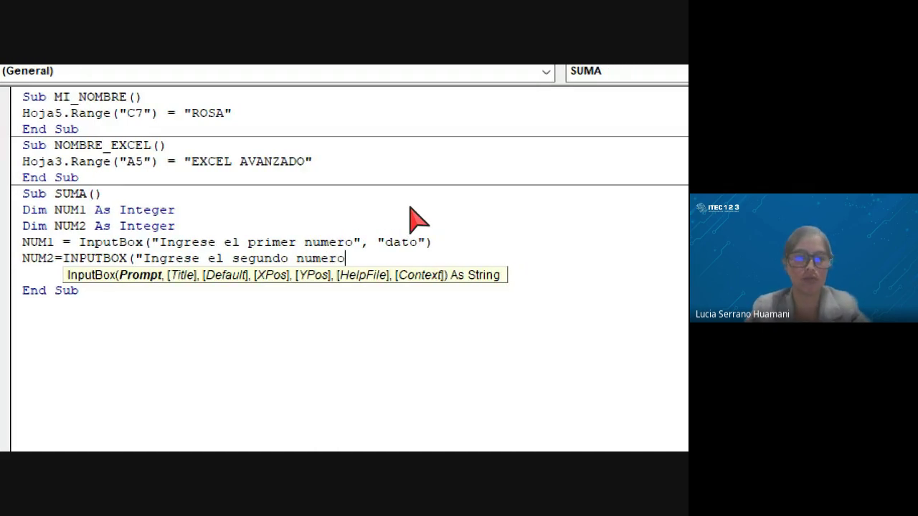
type("\",")
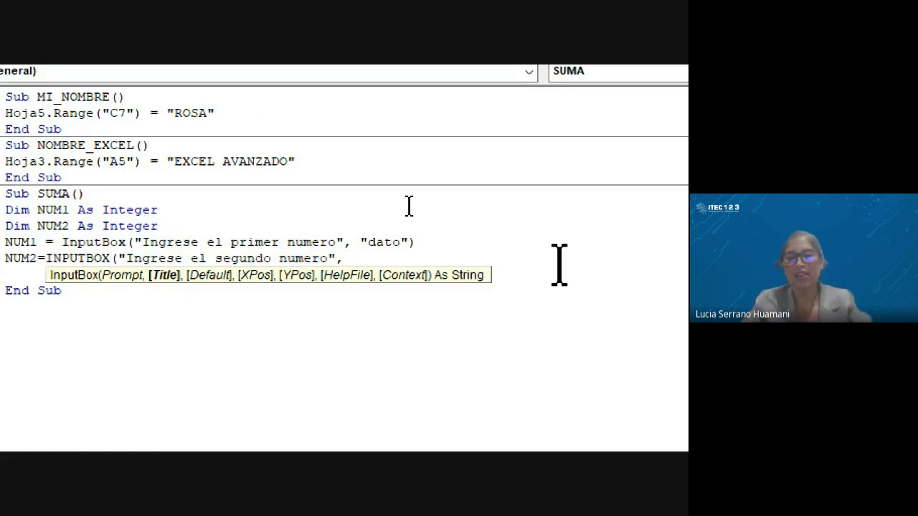
type("\"dat")
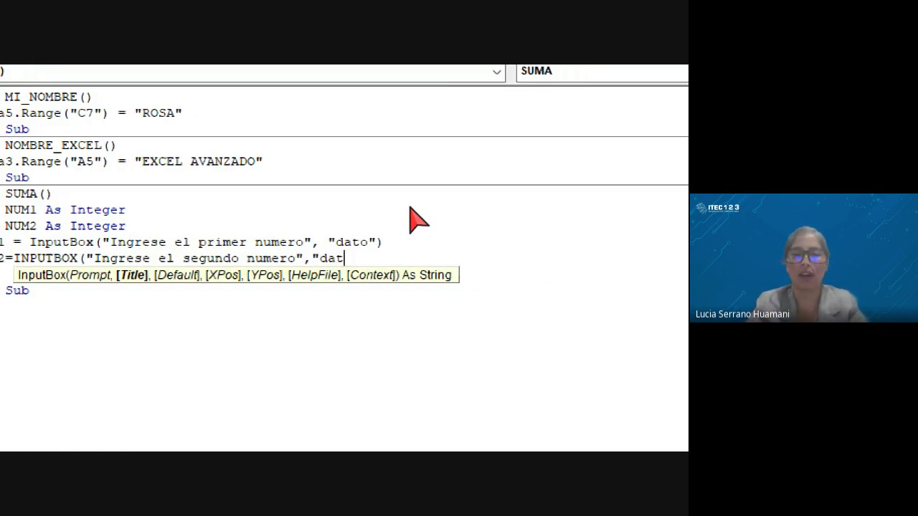
type("ito\"")
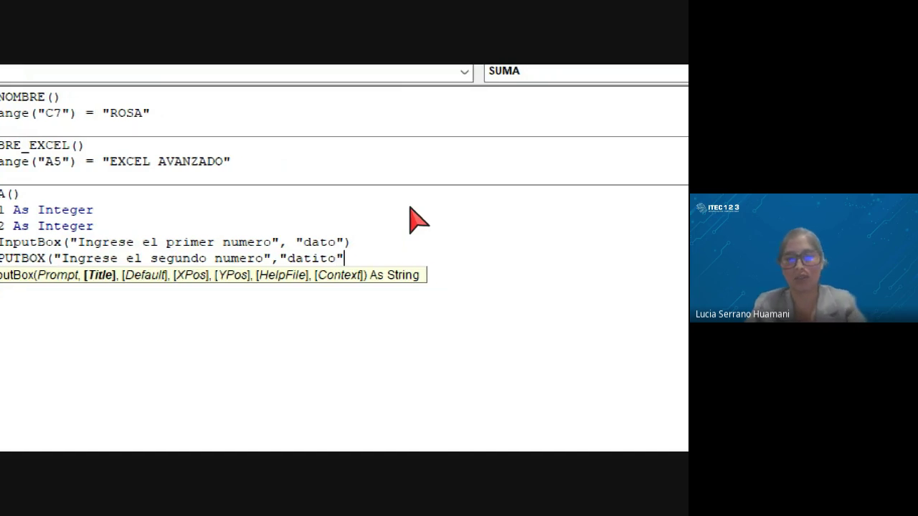
type(")")
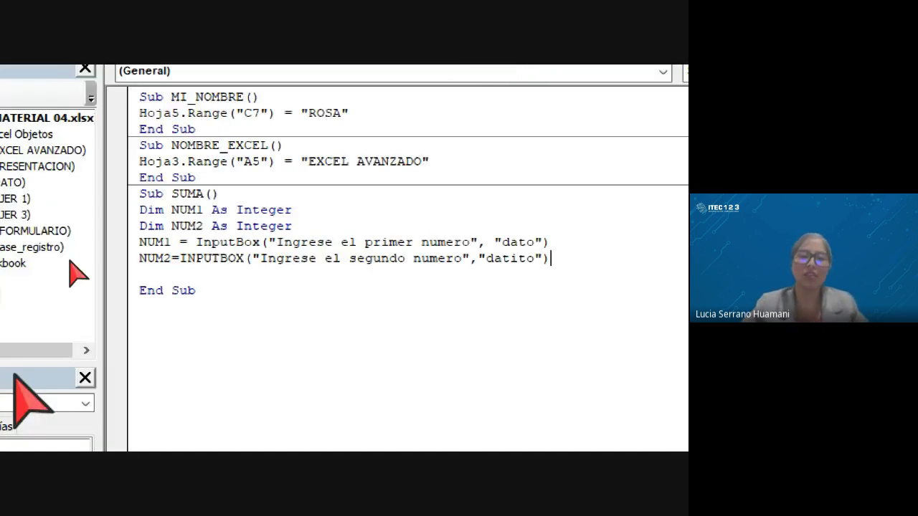
key("Return")
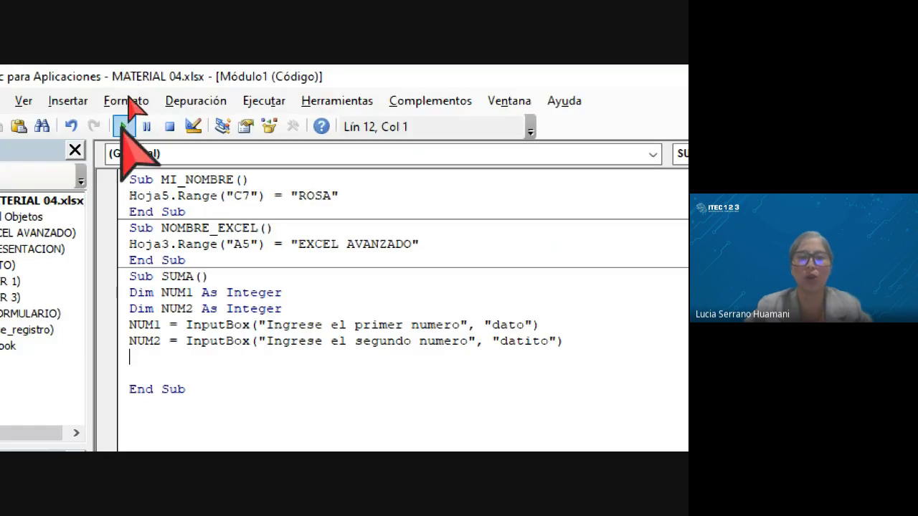
Run SUMA again, entering 13 at the dato prompt and 20 at datito.
left_click(123, 126)
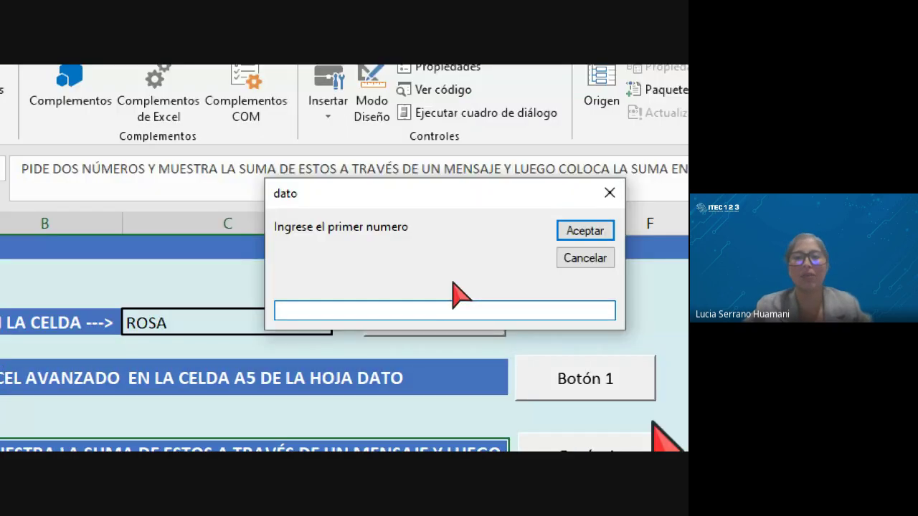
left_click_drag(356, 203, 225, 175)
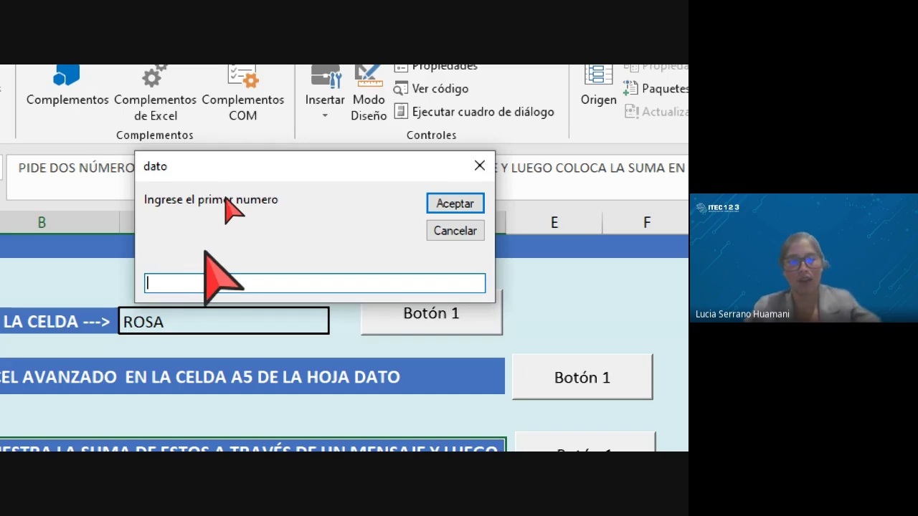
type("13")
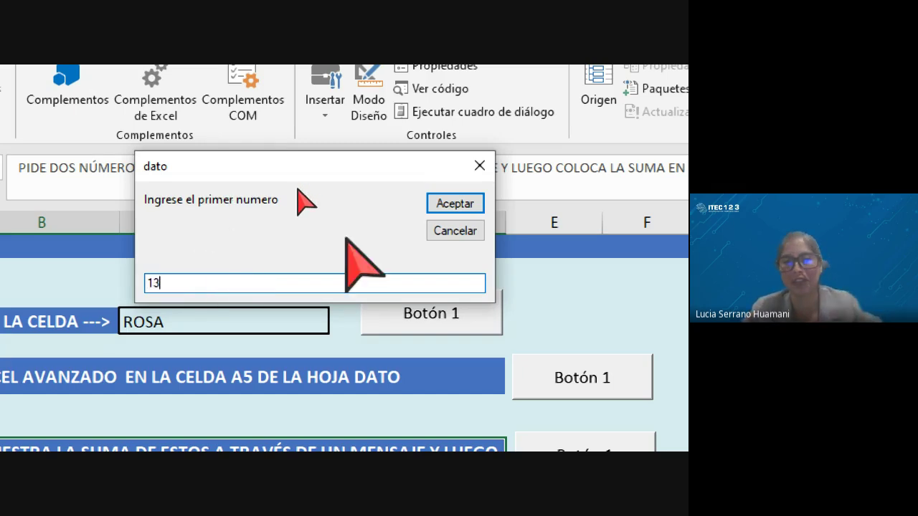
left_click(431, 207)
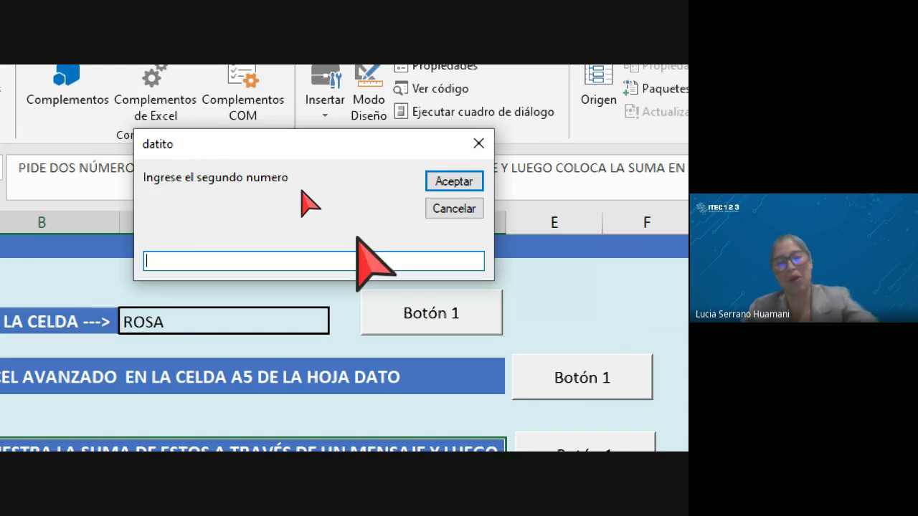
type("20")
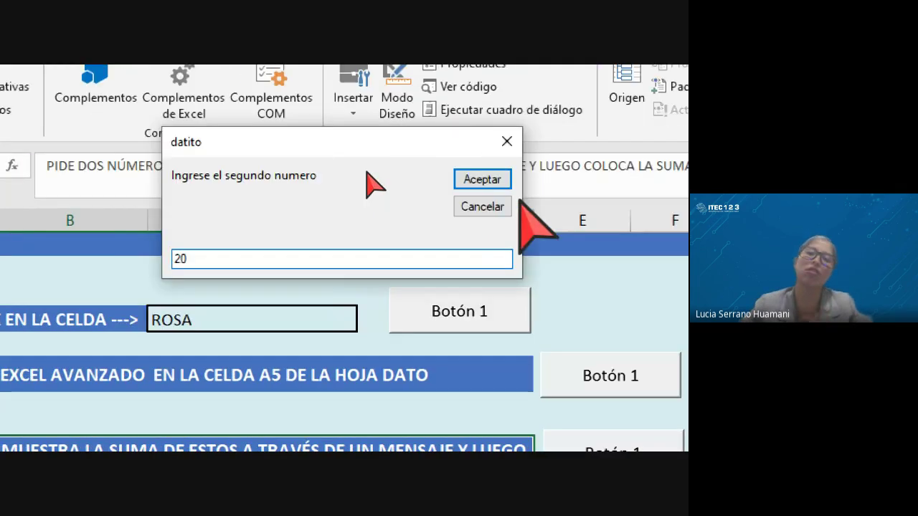
left_click(495, 178)
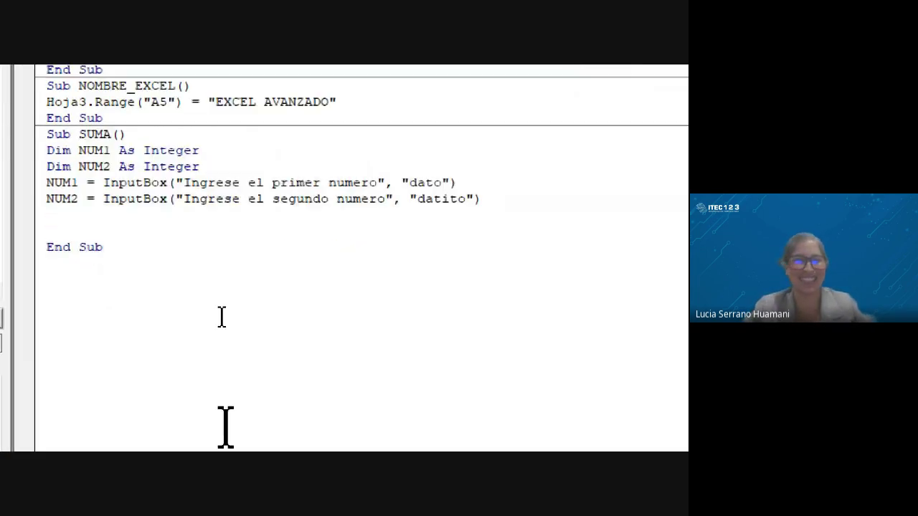
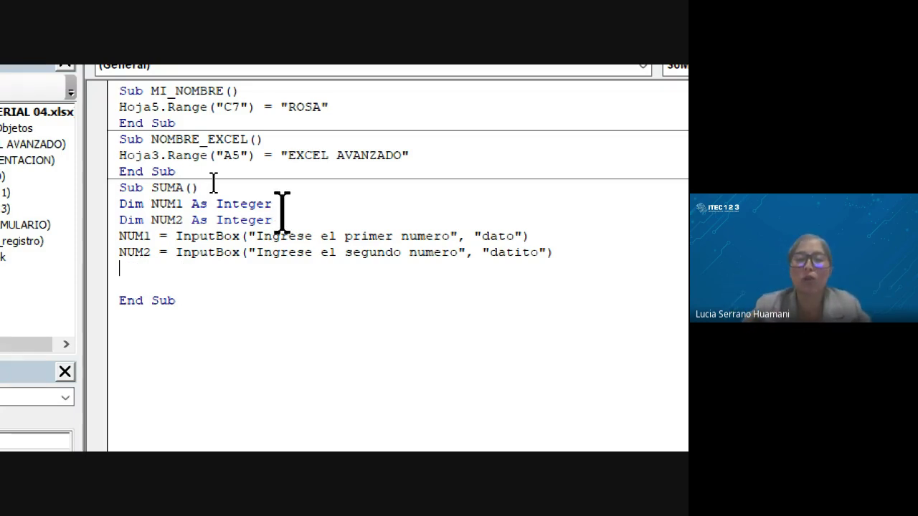
Add the line SUM = NUM1 + NUM2 below the second InputBox prompt in SUMA.
left_click_drag(273, 220, 116, 205)
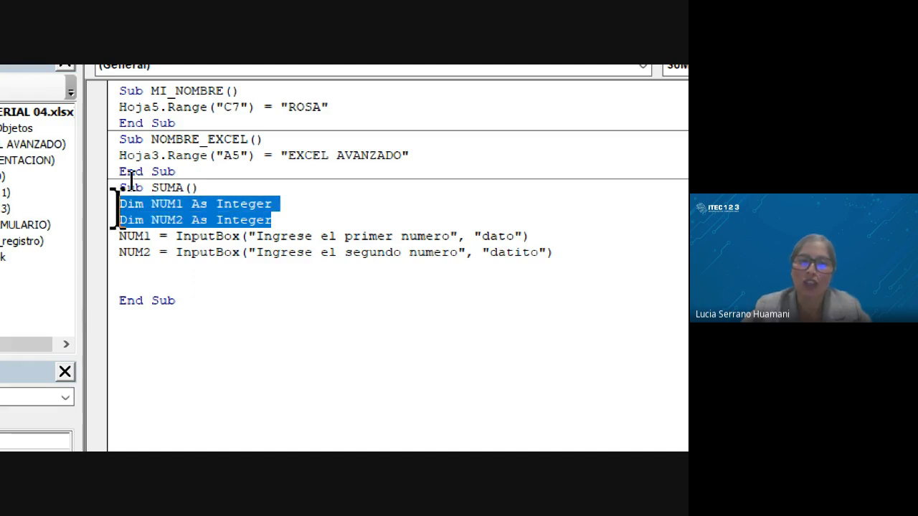
left_click(126, 267)
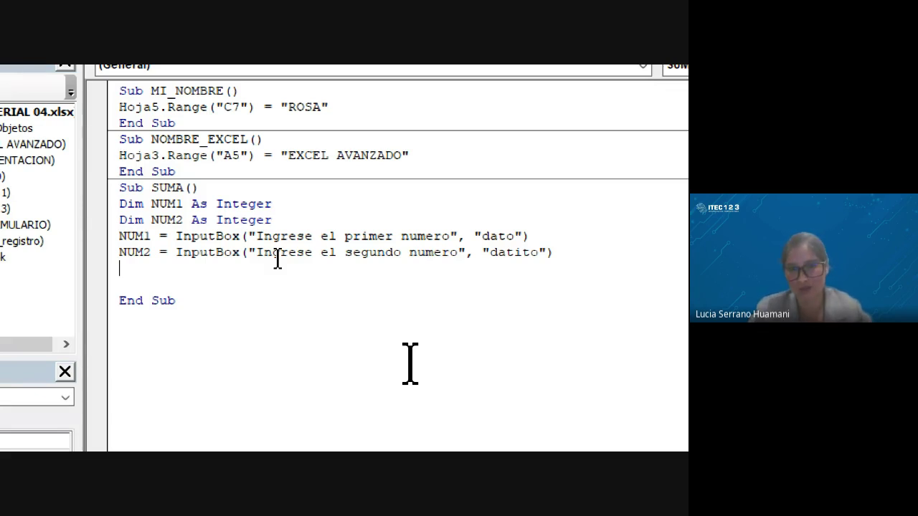
type("su")
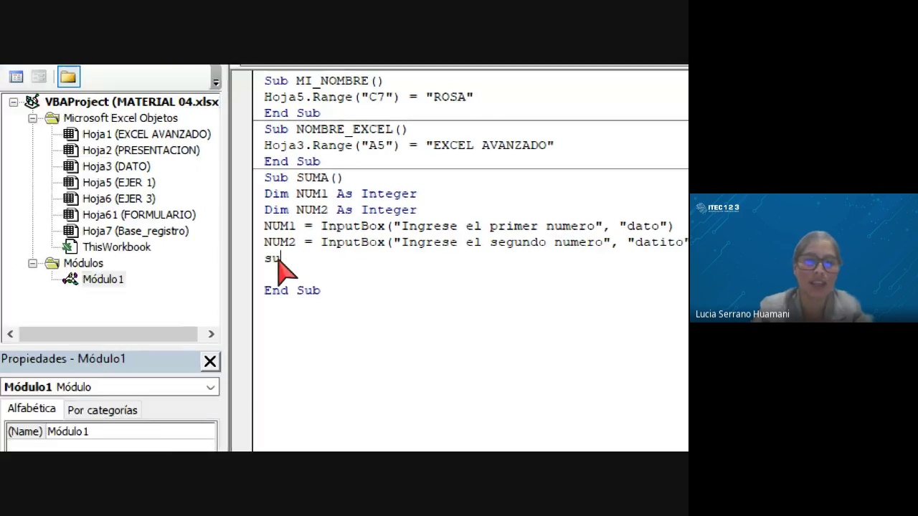
type("m")
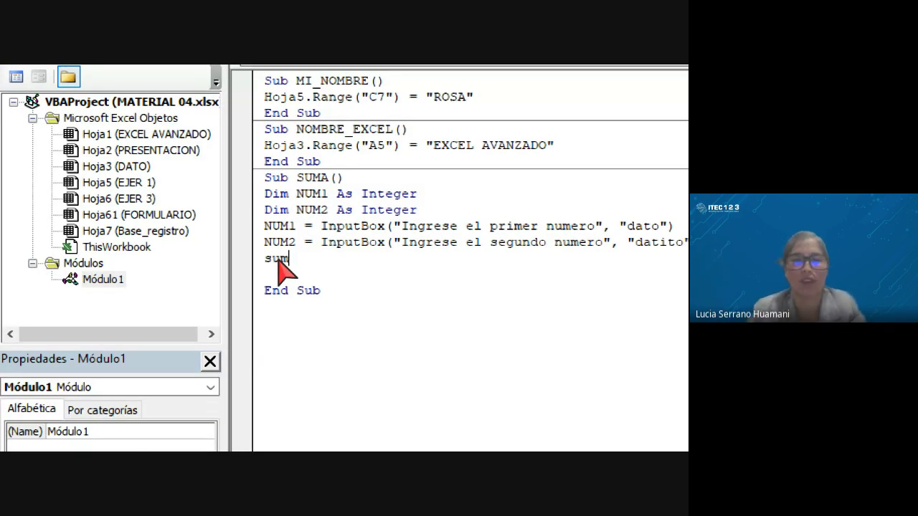
key("BackSpace")
key("BackSpace")
key("BackSpace")
type("SUM")
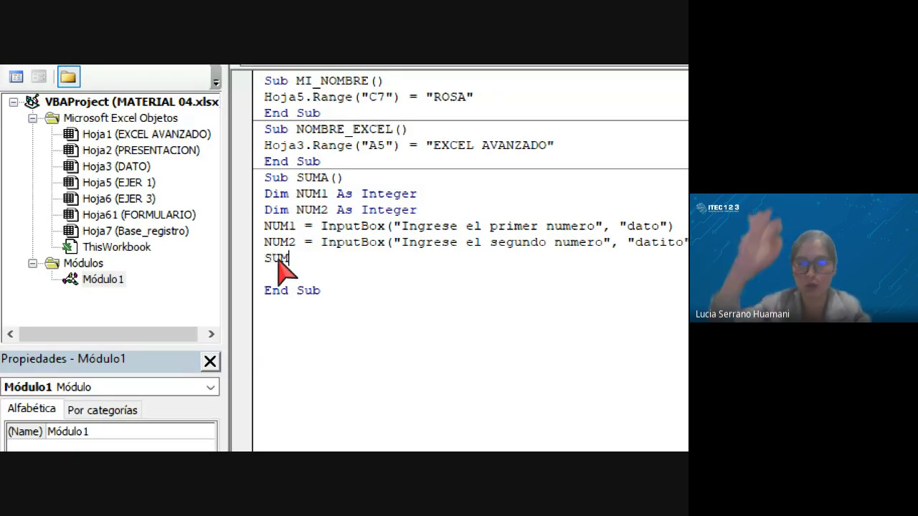
type("=")
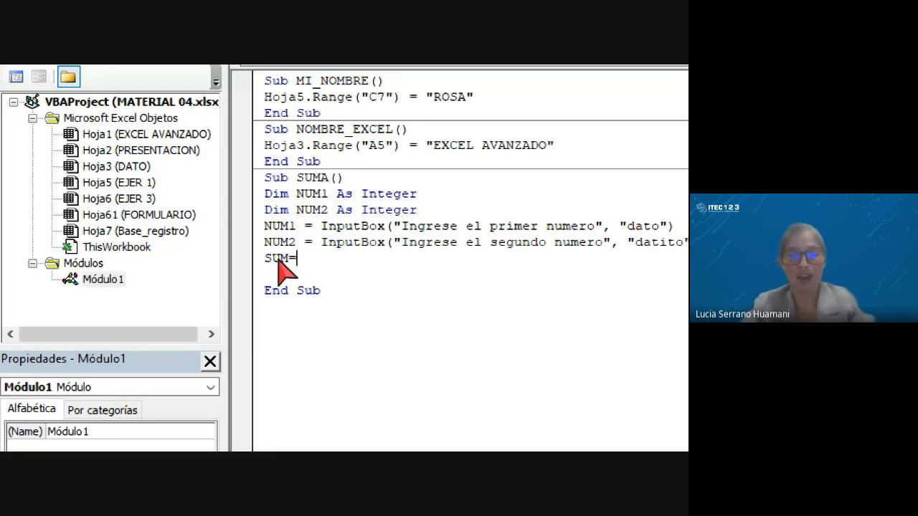
type("NUM")
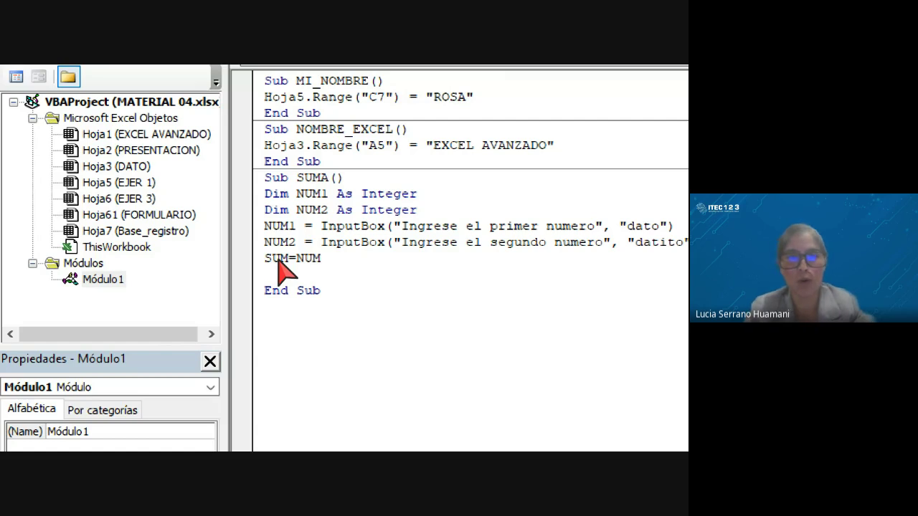
type("1+")
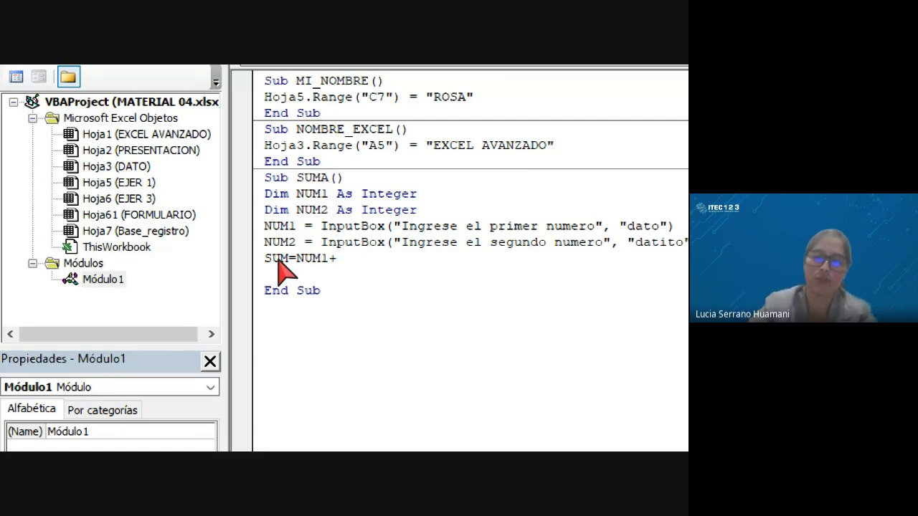
type("NUM2")
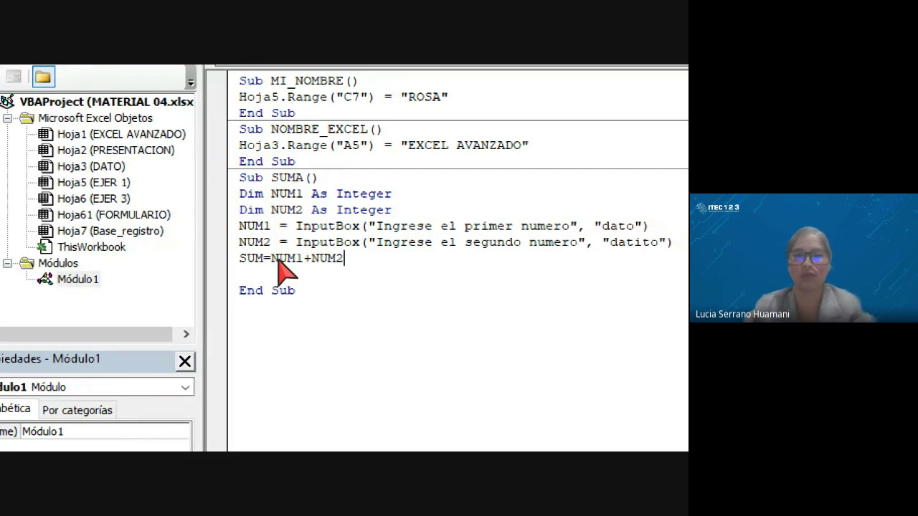
key("Return")
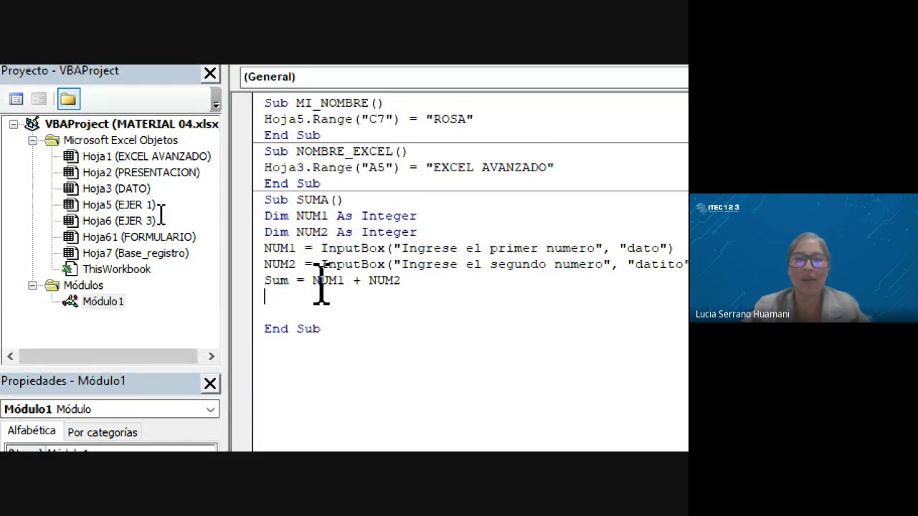
left_click(289, 280)
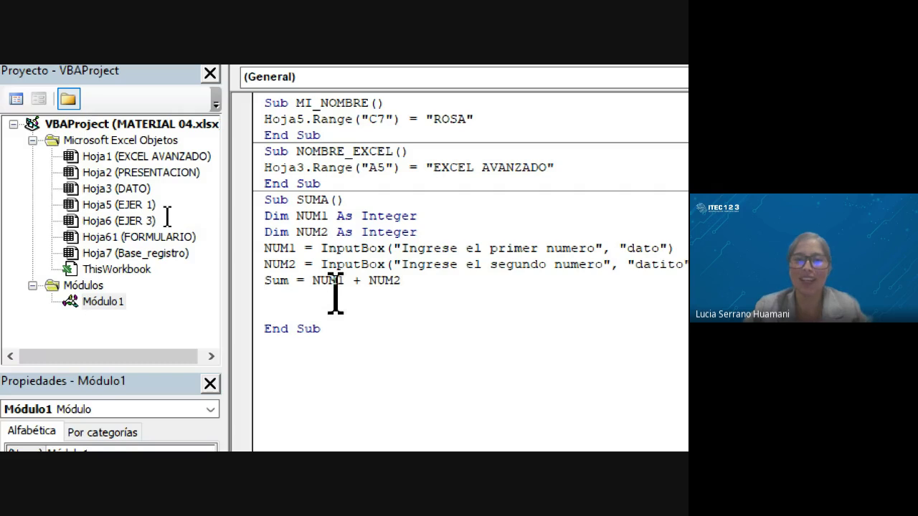
left_click_drag(315, 287, 403, 281)
left_click(403, 281)
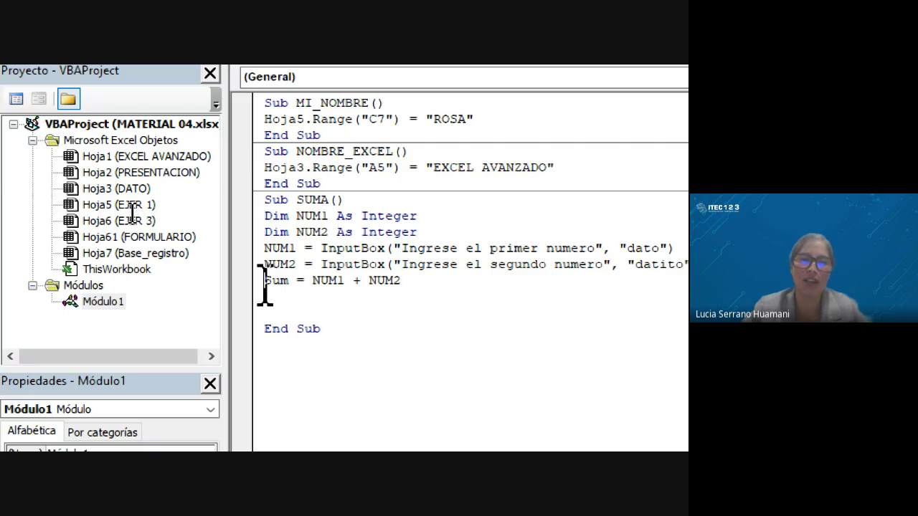
left_click_drag(264, 284, 286, 284)
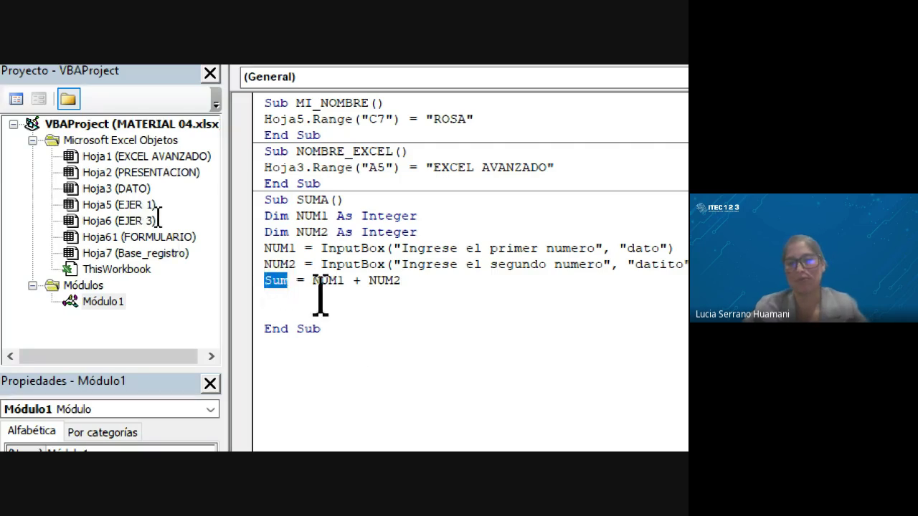
left_click(297, 281)
double_click(270, 281)
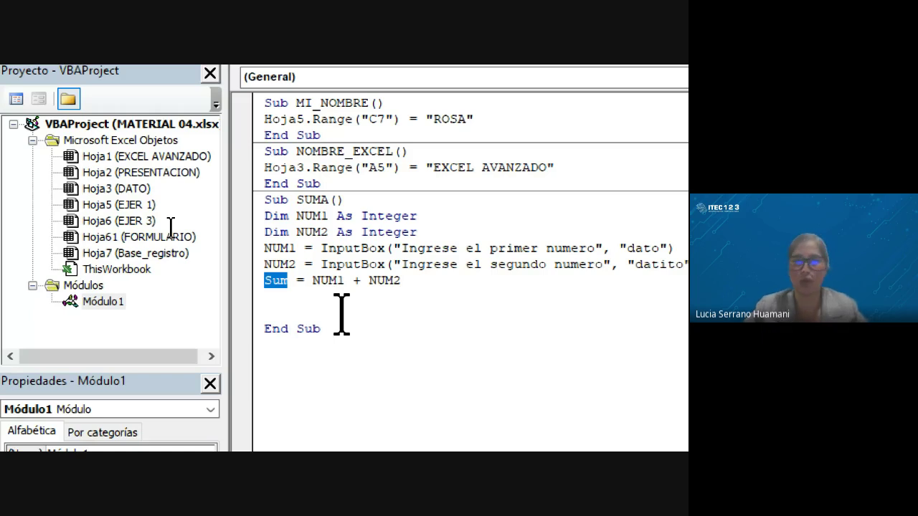
left_click(288, 281)
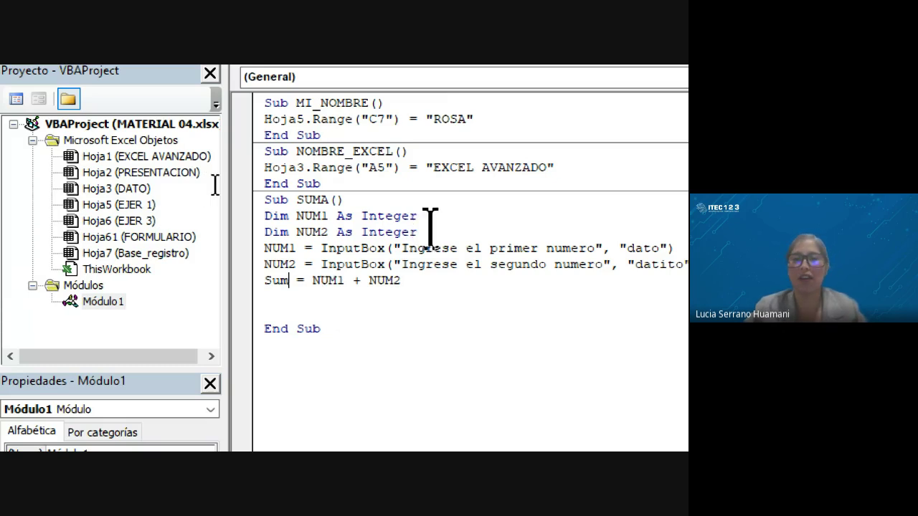
left_click(329, 232)
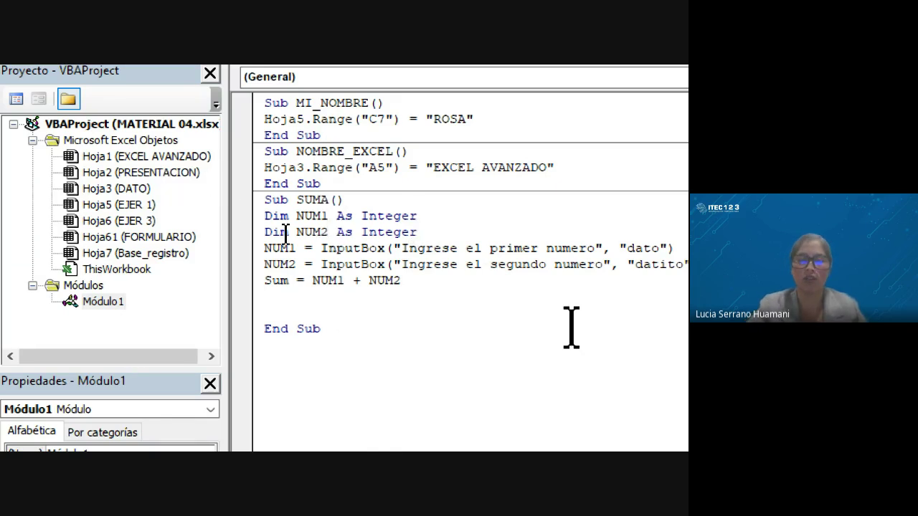
Append ', SUM' to the Dim NUM2 As Integer declaration.
type(", SU")
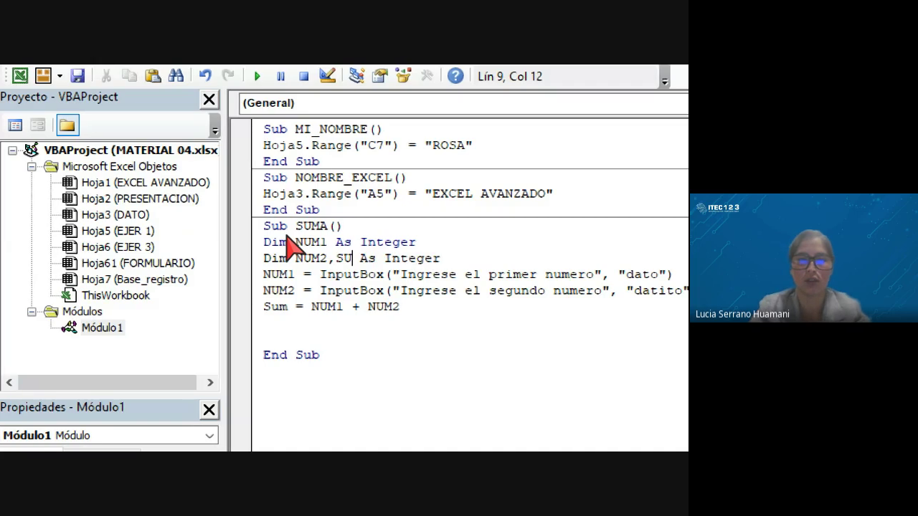
type("M")
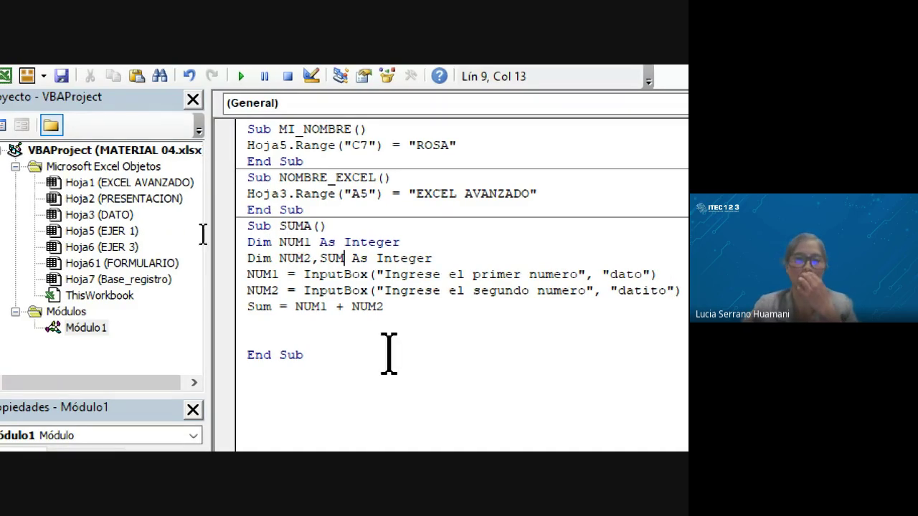
left_click(379, 344)
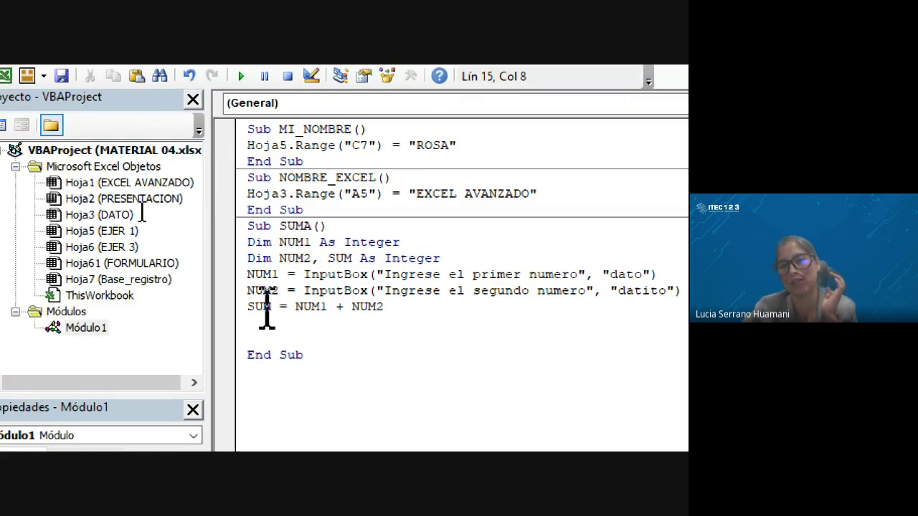
left_click_drag(279, 258, 435, 259)
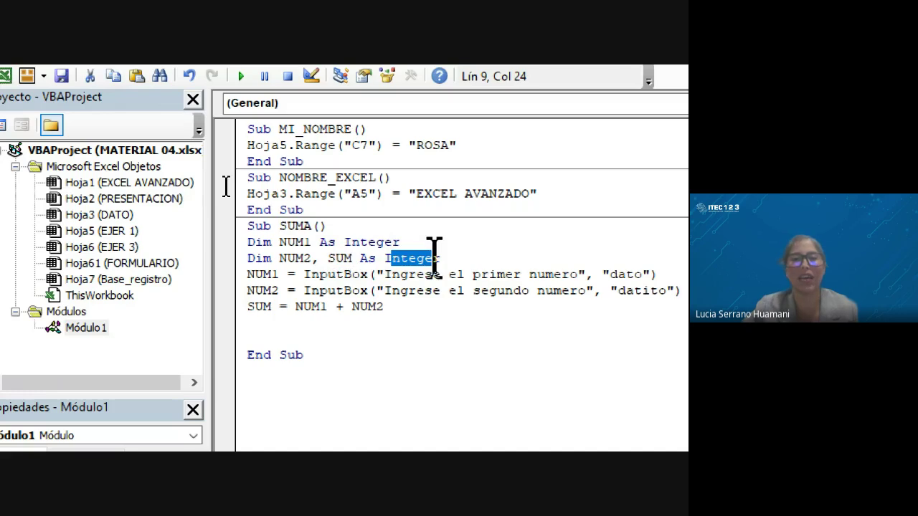
Review the SUM = NUM1 + NUM2 line and the first InputBox prompt, ending below the sum.
left_click(369, 341)
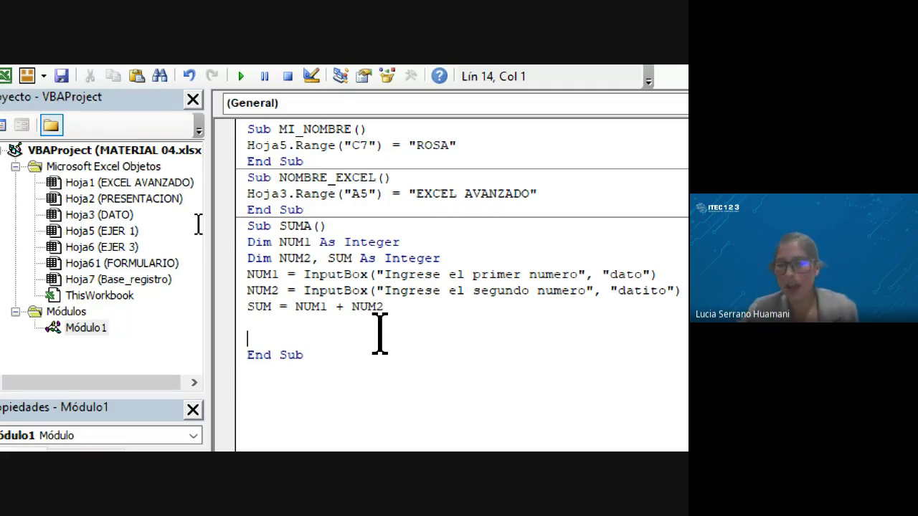
left_click(267, 324)
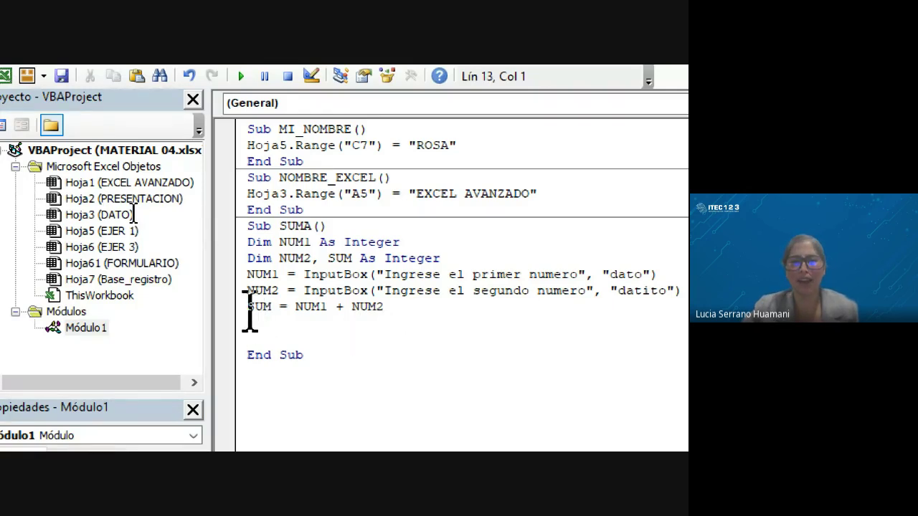
left_click_drag(248, 308, 271, 309)
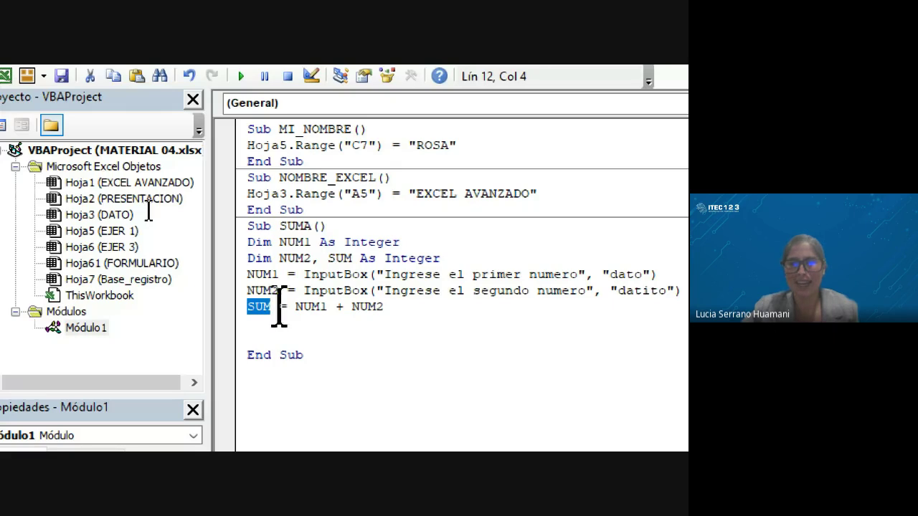
left_click_drag(295, 307, 383, 307)
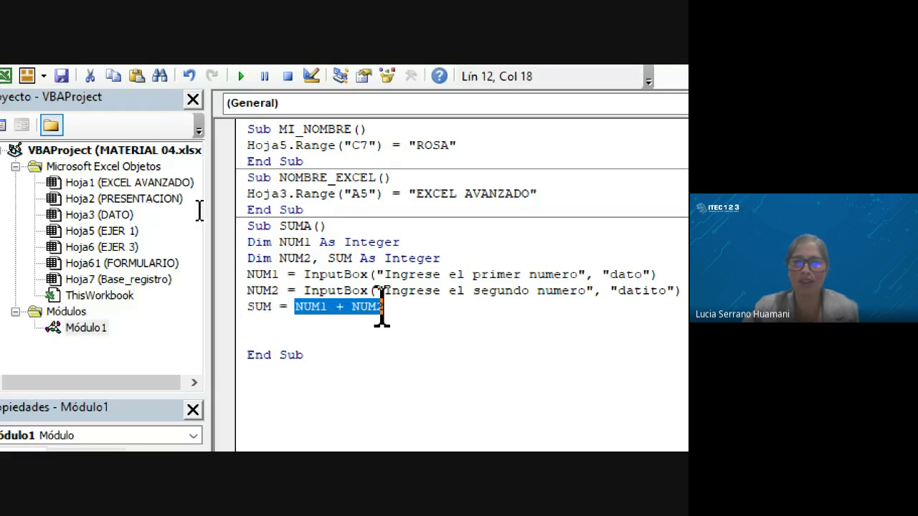
left_click(250, 323)
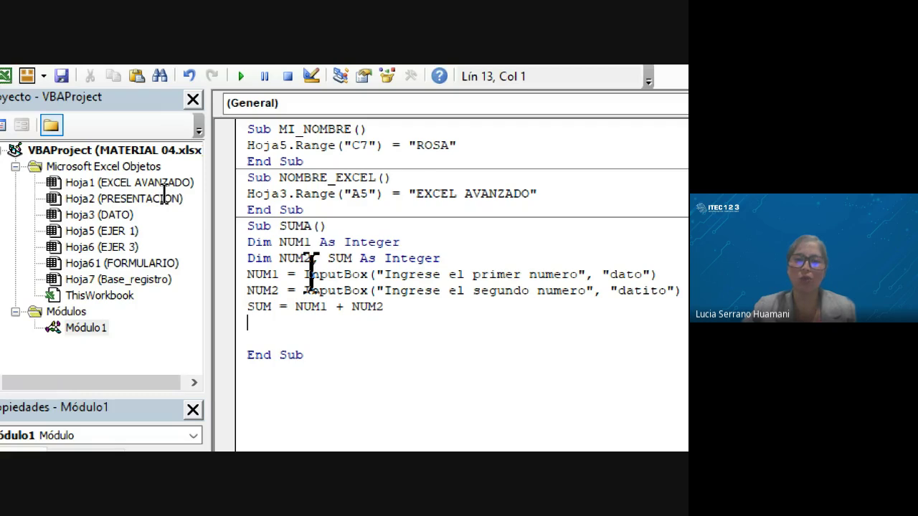
left_click_drag(304, 274, 580, 274)
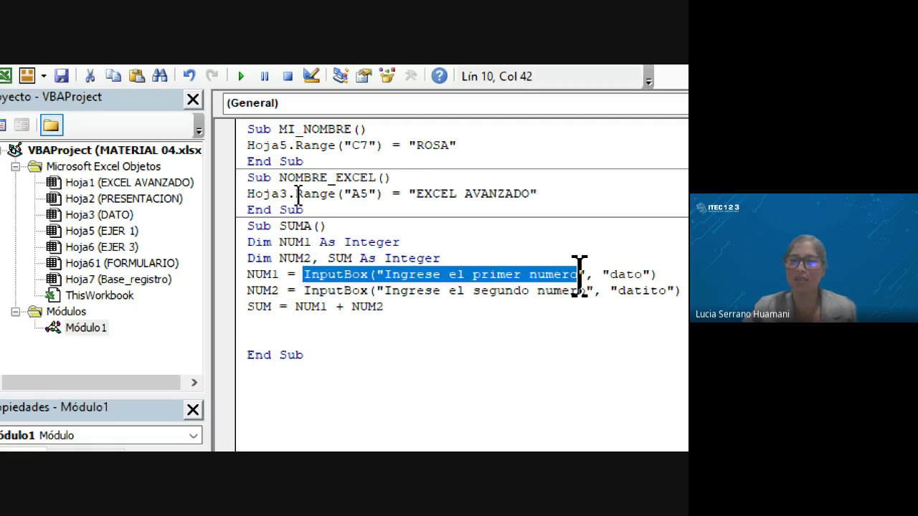
left_click(348, 322)
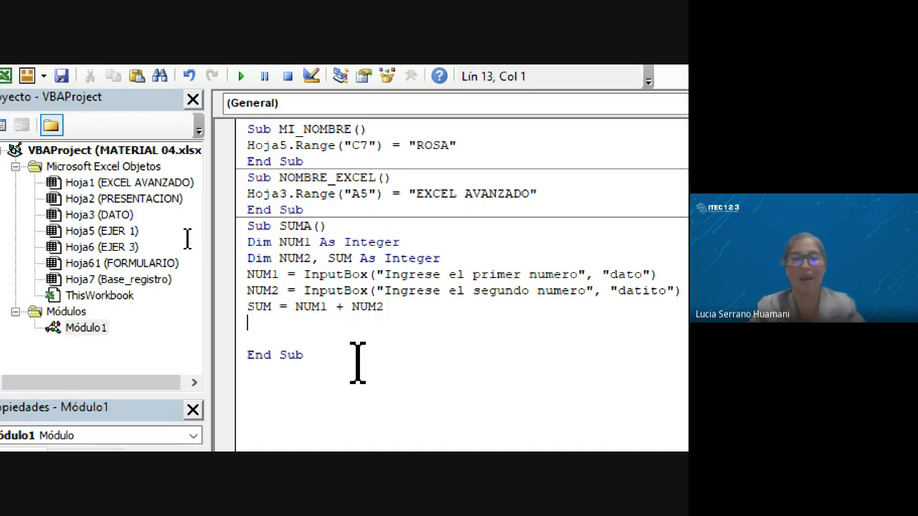
Add a MsgBox SUM line after the sum and leave an empty line below it.
type("M")
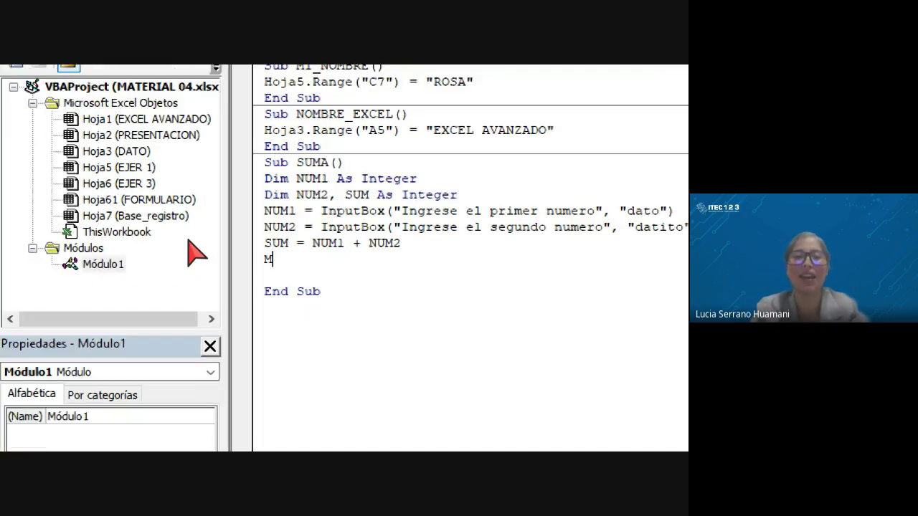
type("S")
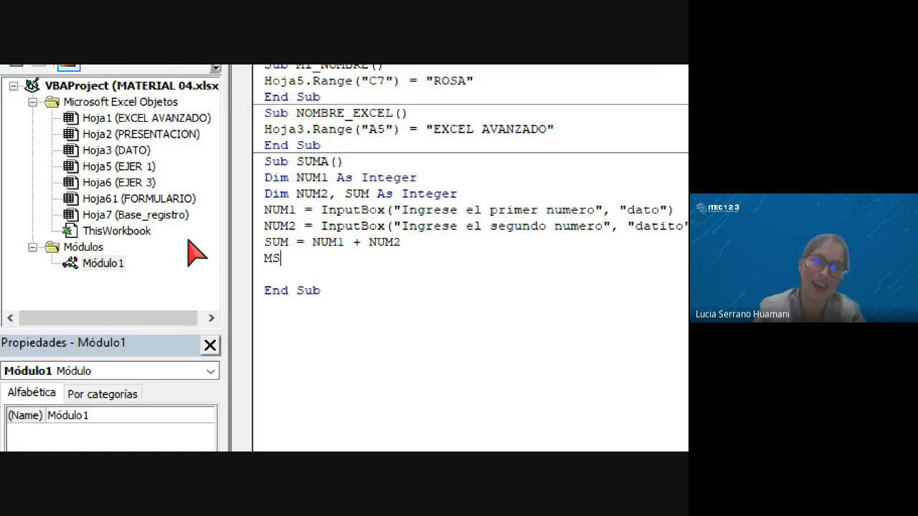
type("GBOX")
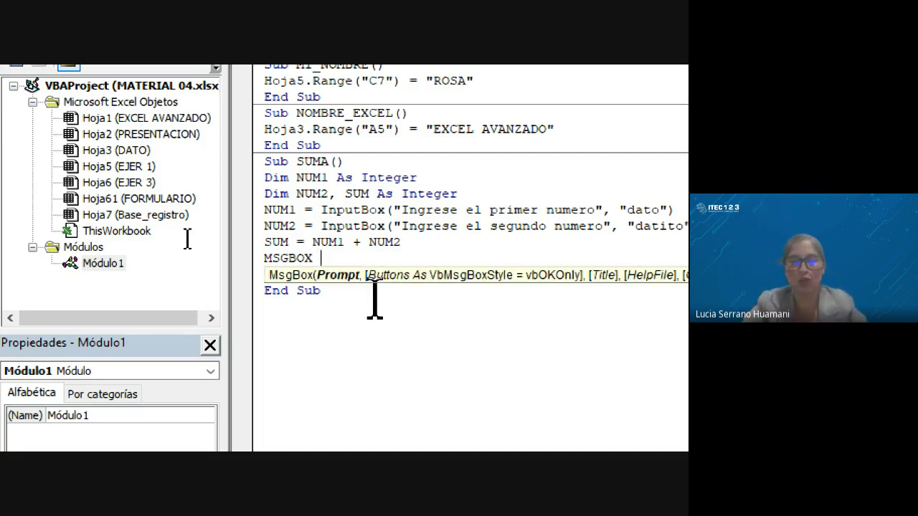
type("SUM")
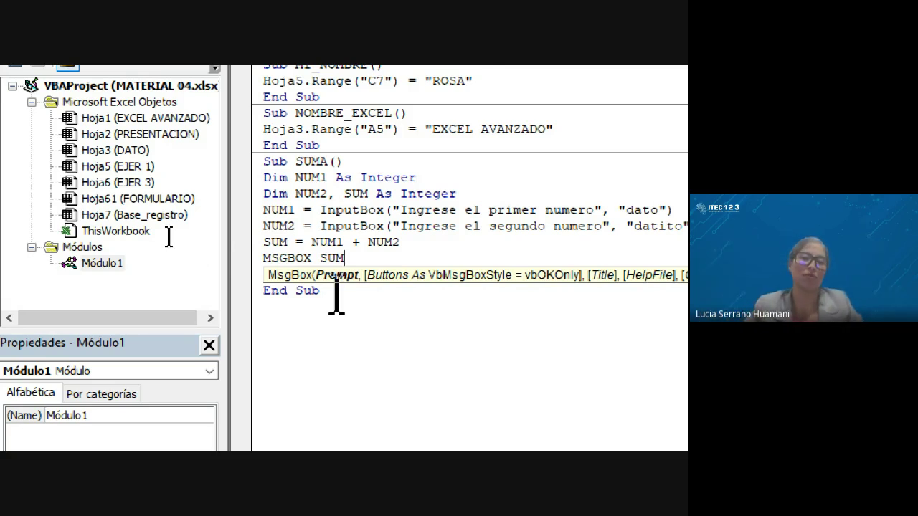
key("Down")
key("Up")
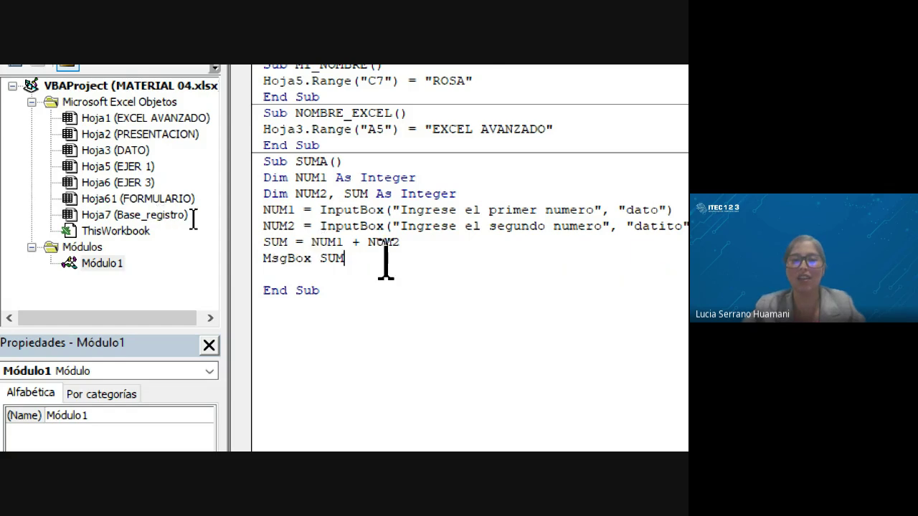
key("Return")
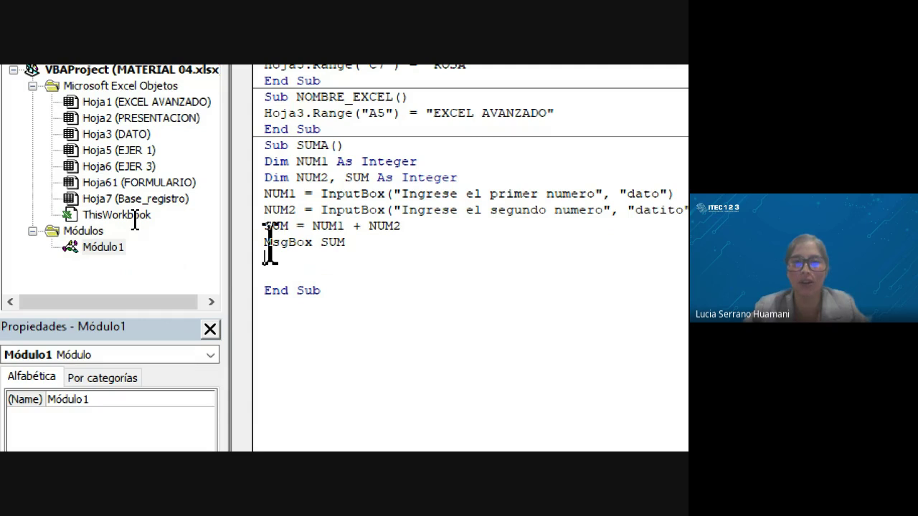
mouse_move(272, 242)
left_mouse_down()
mouse_move(352, 239)
mouse_move(348, 269)
left_mouse_up()
left_click(260, 242)
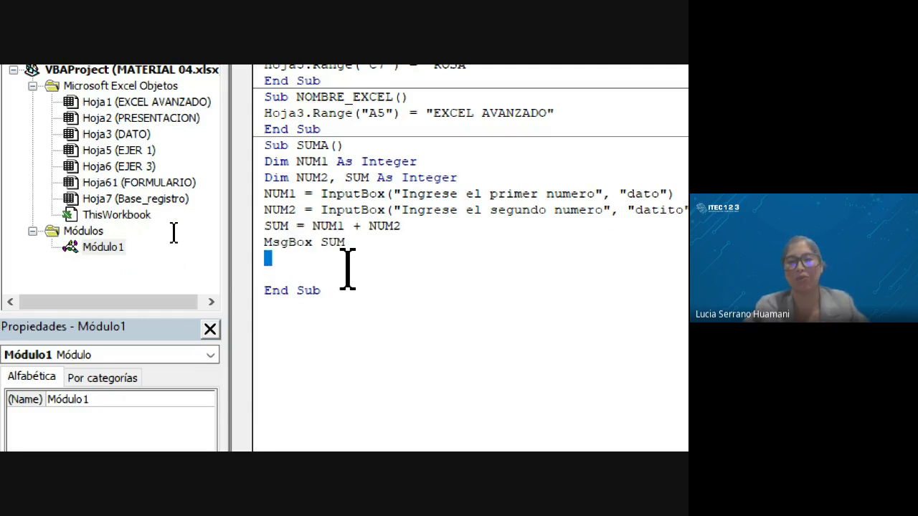
left_click(377, 256)
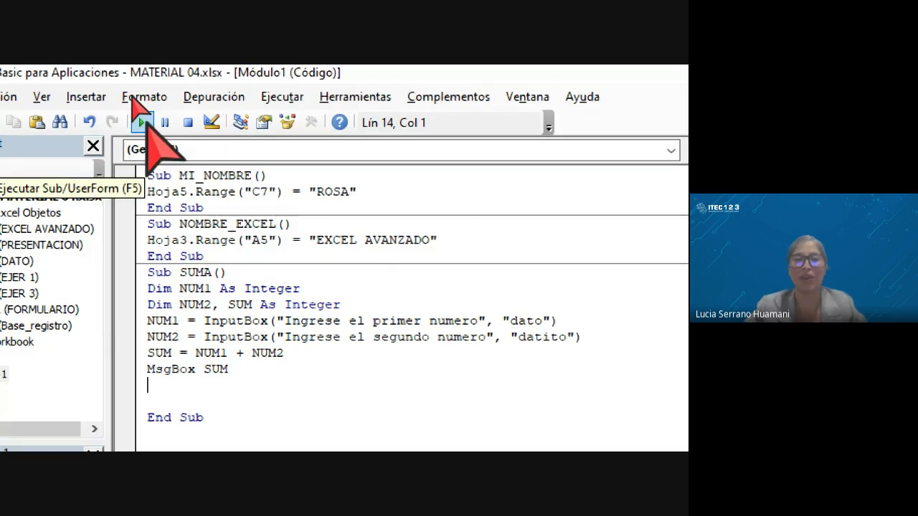
Run SUMA with the numbers 19 and 10, then close the message showing 29.
left_click(142, 122)
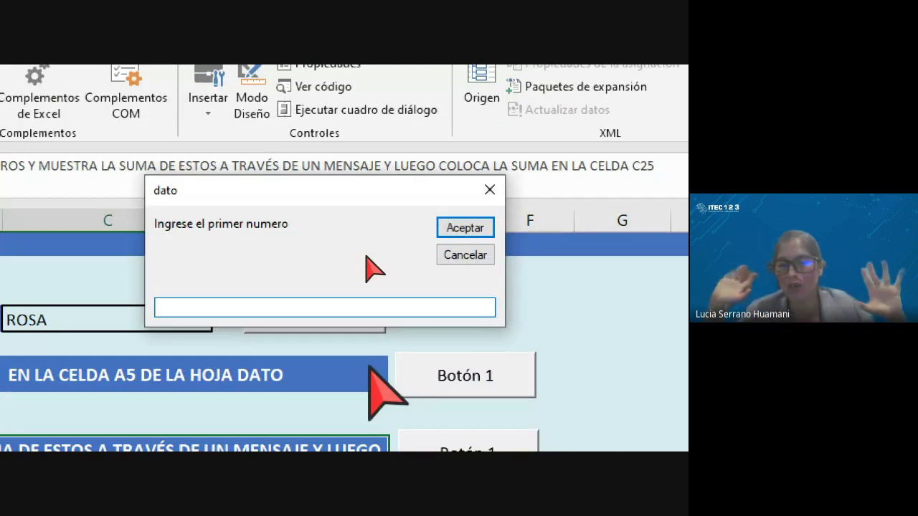
type("19")
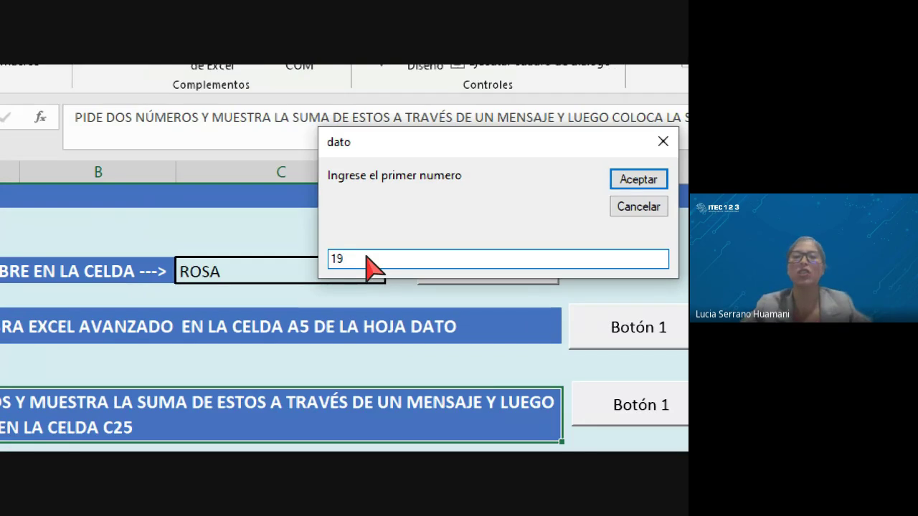
left_click(528, 184)
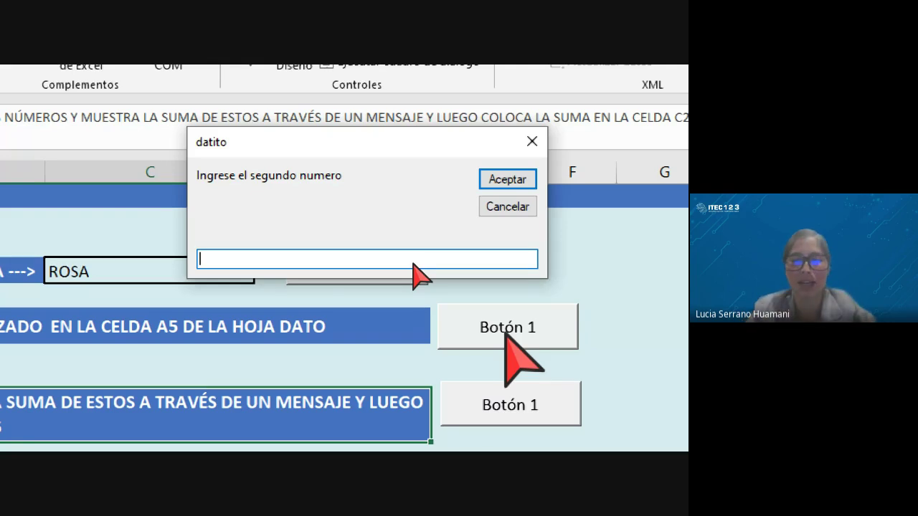
type("10")
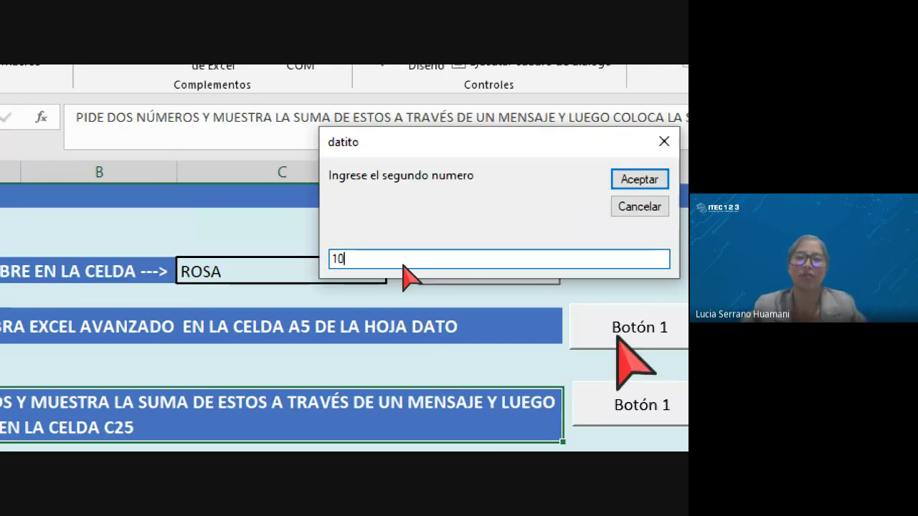
left_click(638, 180)
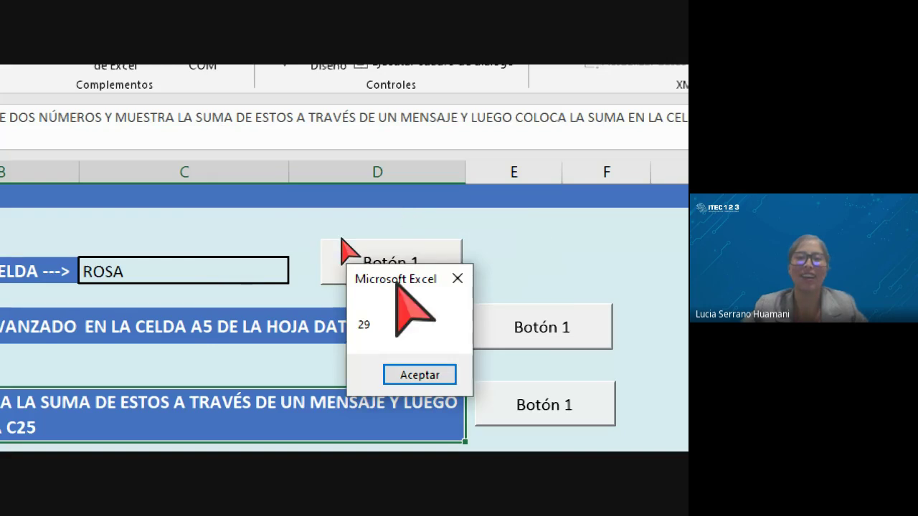
mouse_move(397, 285)
left_mouse_down()
mouse_move(233, 237)
mouse_move(276, 171)
left_mouse_up()
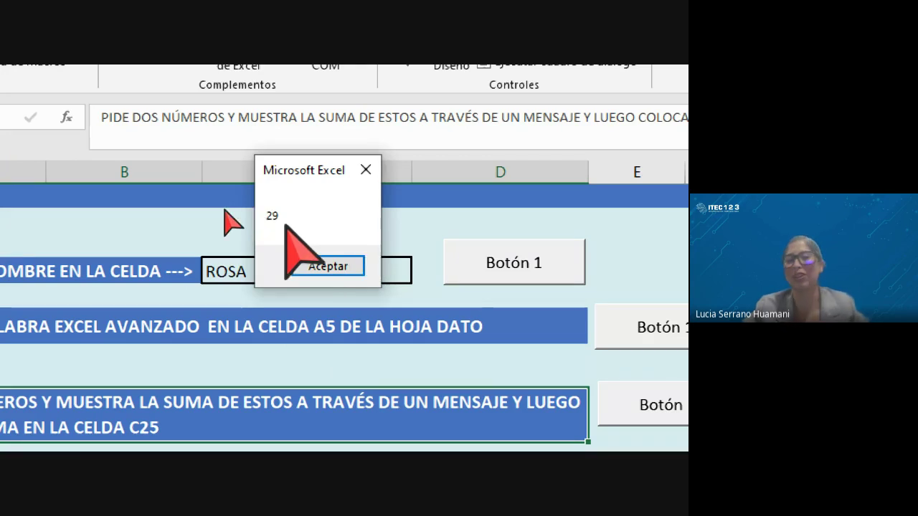
left_click(350, 267)
Change the message line to MsgBox "El resultado de la suma es:" & SUM.
left_click(241, 262)
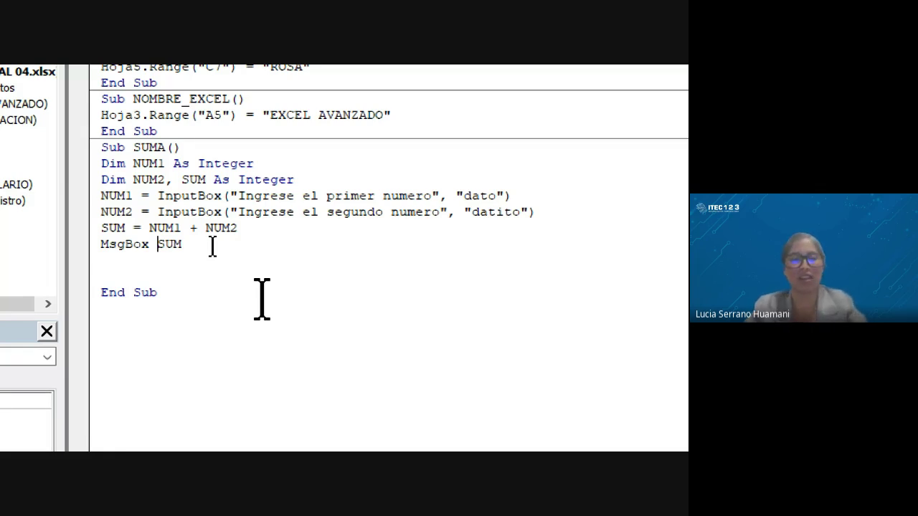
type("\"")
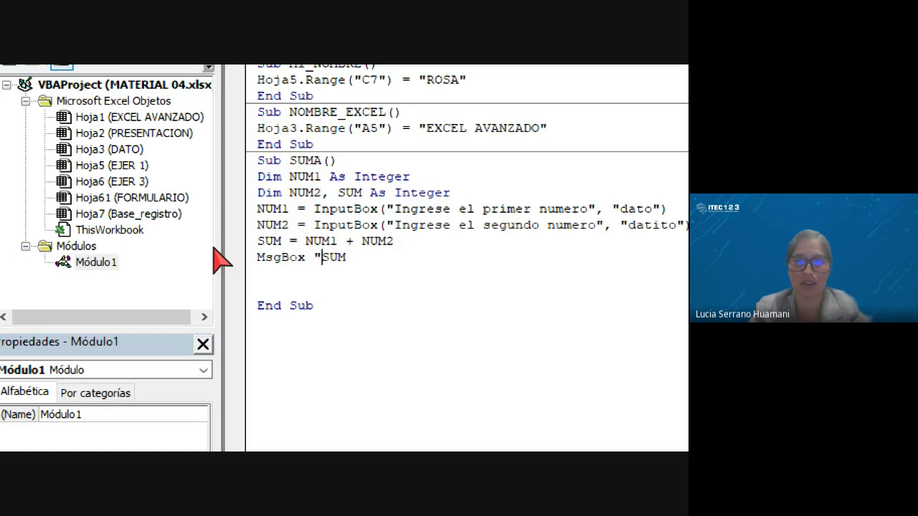
type("El")
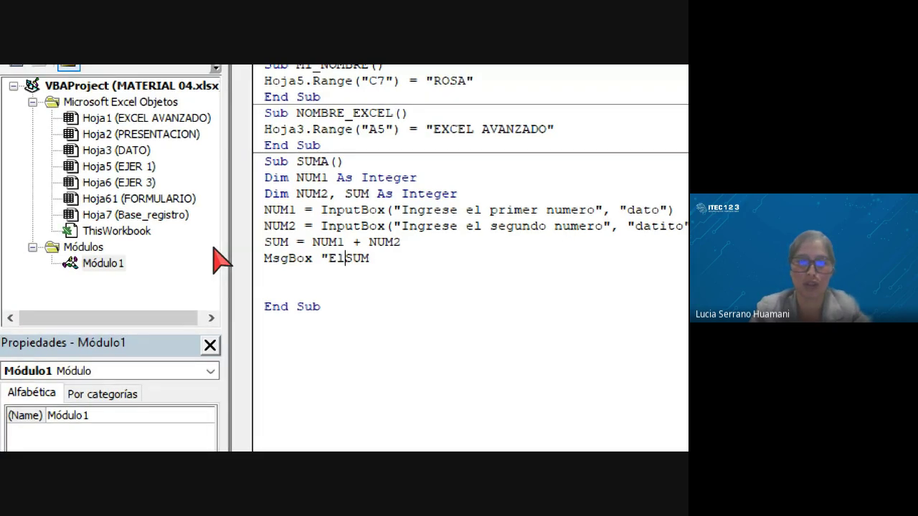
type(" resulta")
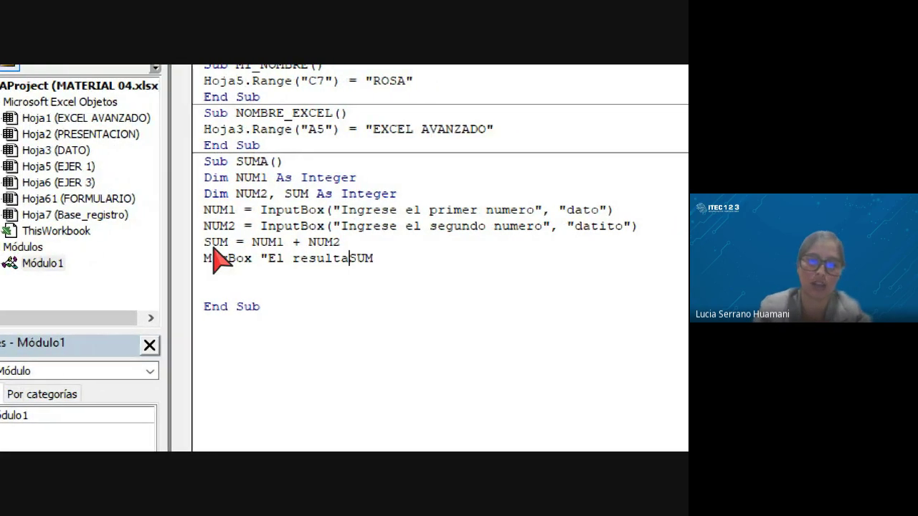
type("do de la su")
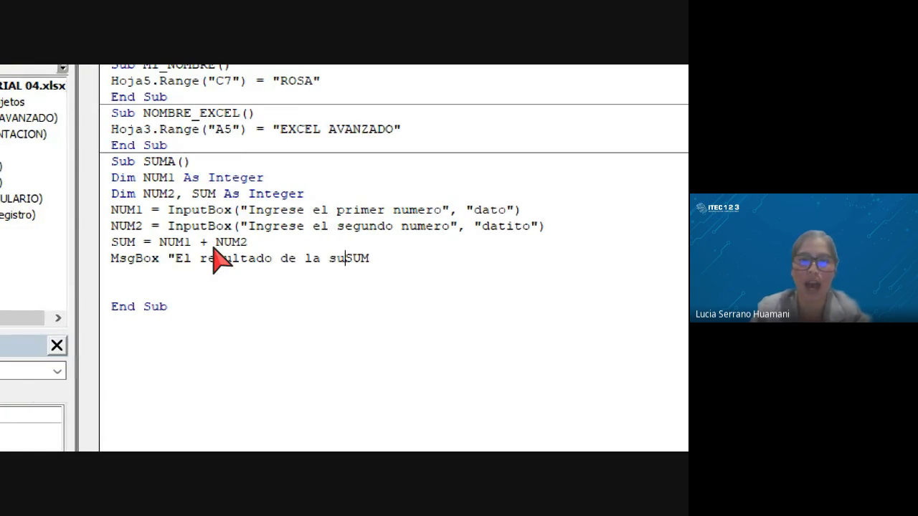
type("ma es")
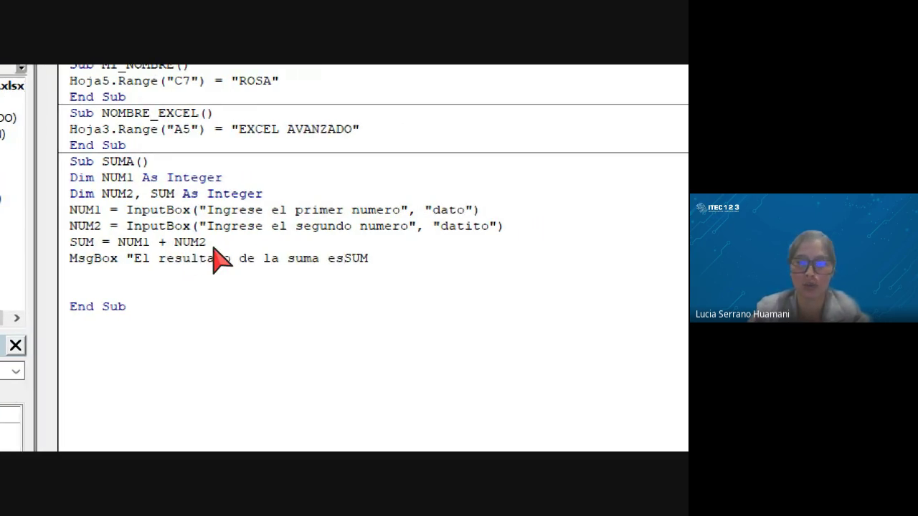
type(":\" ")
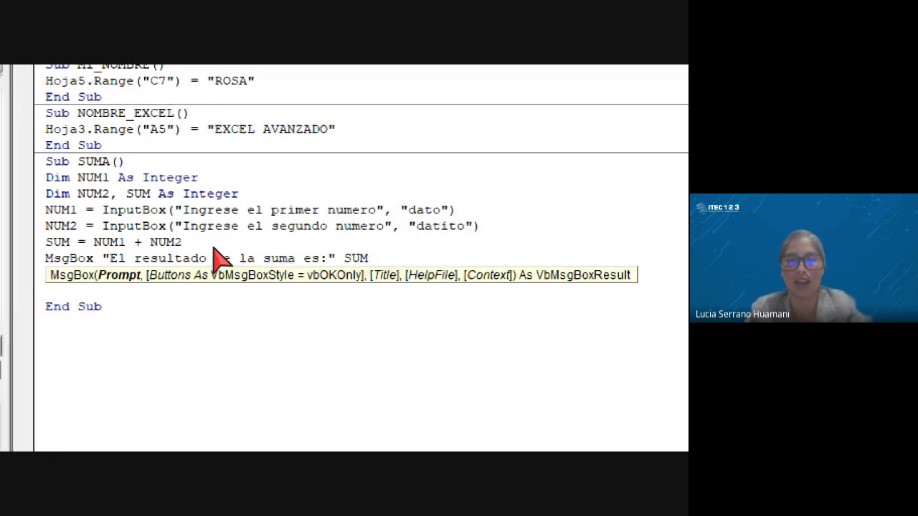
type("&")
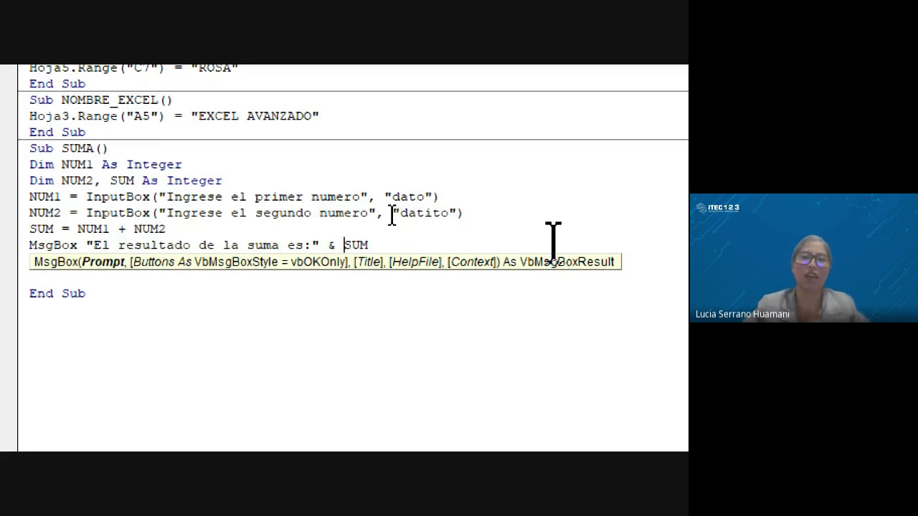
key("Return")
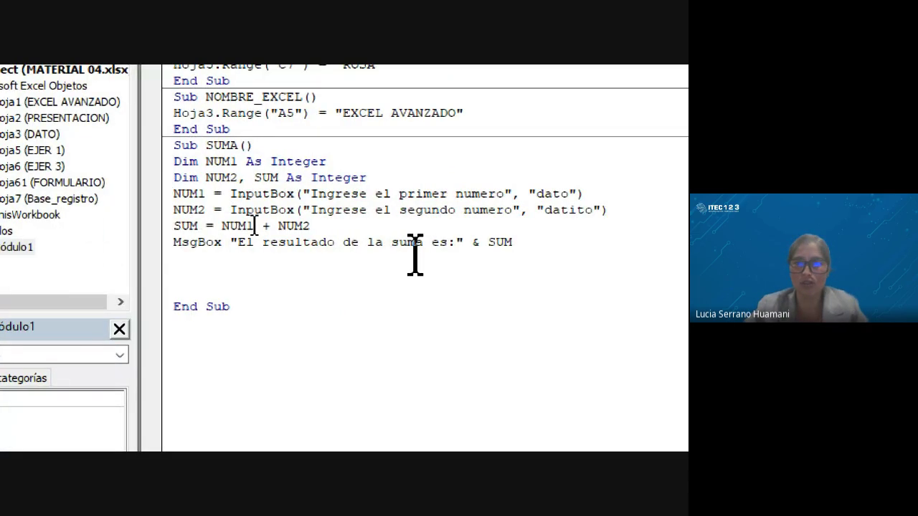
mouse_move(230, 242)
left_mouse_down()
mouse_move(330, 231)
mouse_move(511, 242)
left_mouse_up()
left_click(510, 243)
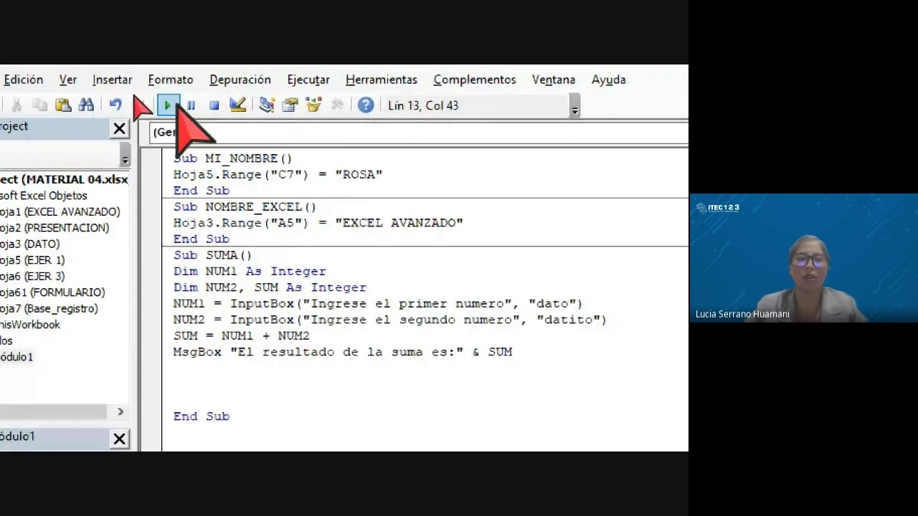
Run SUMA with 30 and 45 and close the "El resultado de la suma es:75" message.
left_click(168, 106)
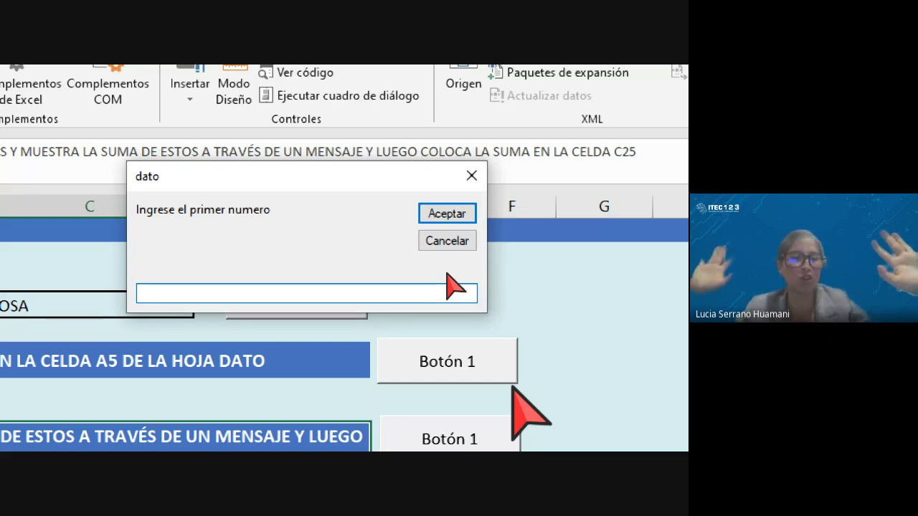
type("30")
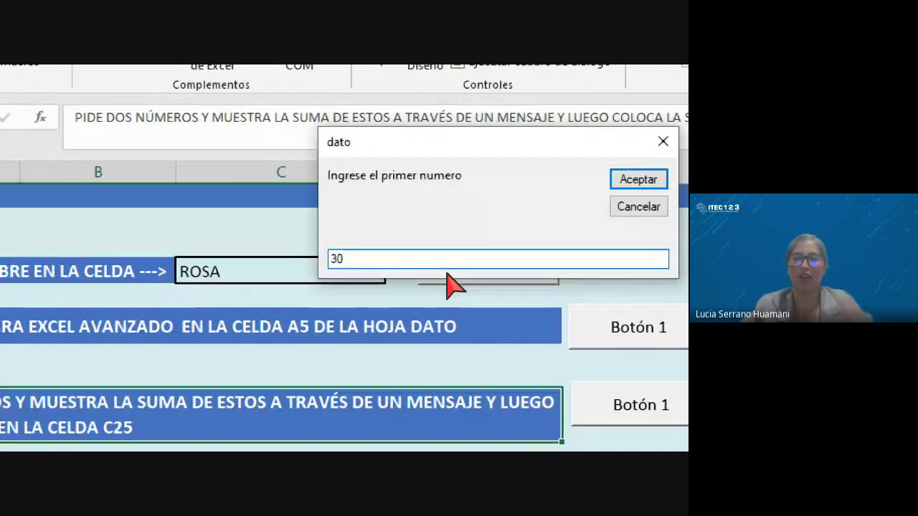
left_click(639, 180)
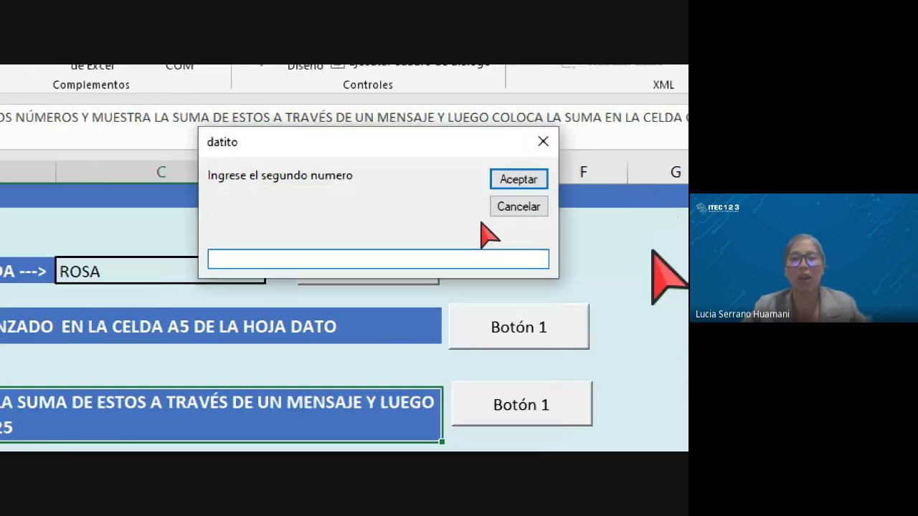
type("45")
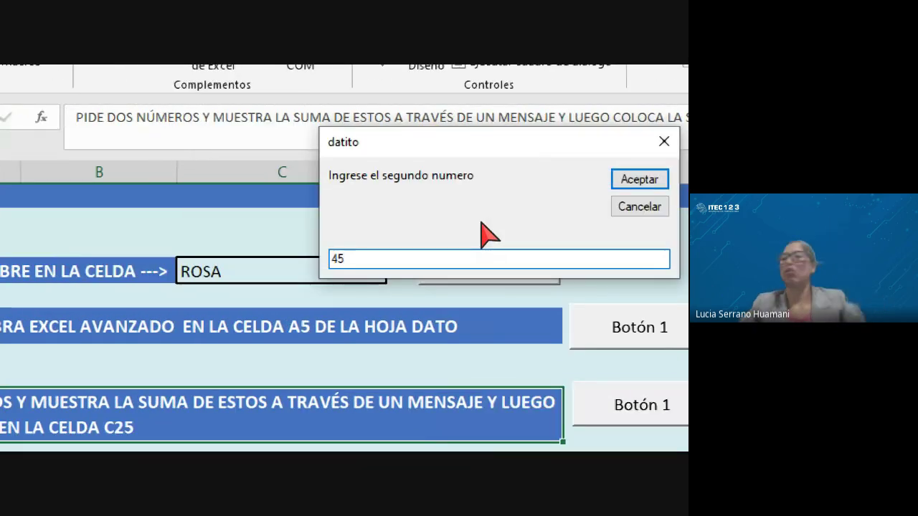
key("Return")
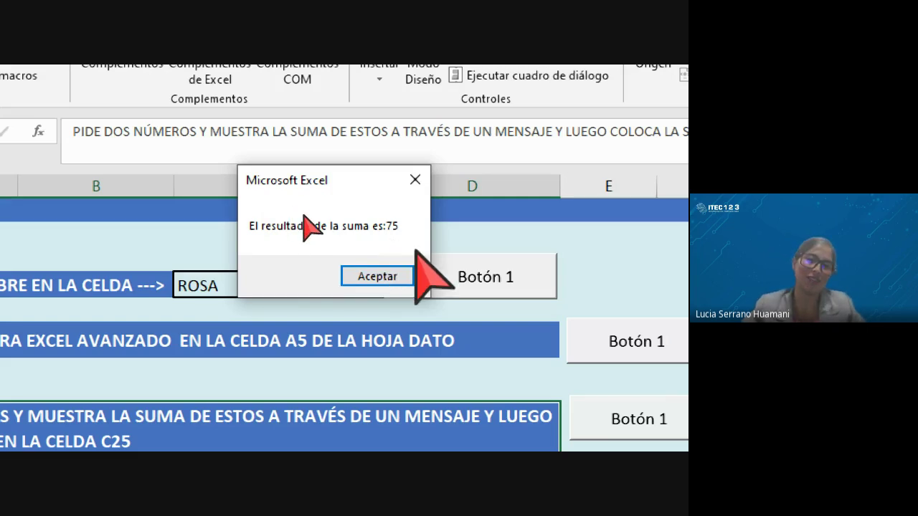
left_click(387, 276)
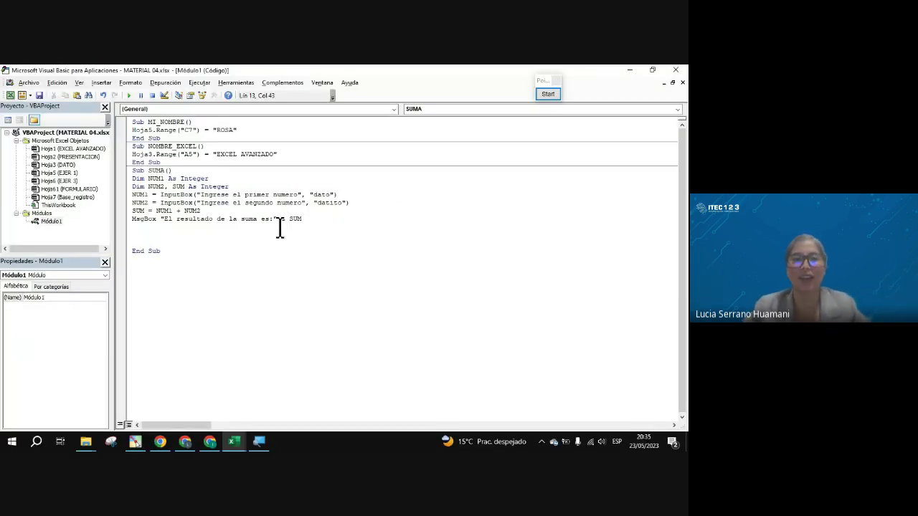
Select the SUMA macro body, visit the Google Meet call, then return to the VBA editor.
left_click_drag(318, 218, 124, 170)
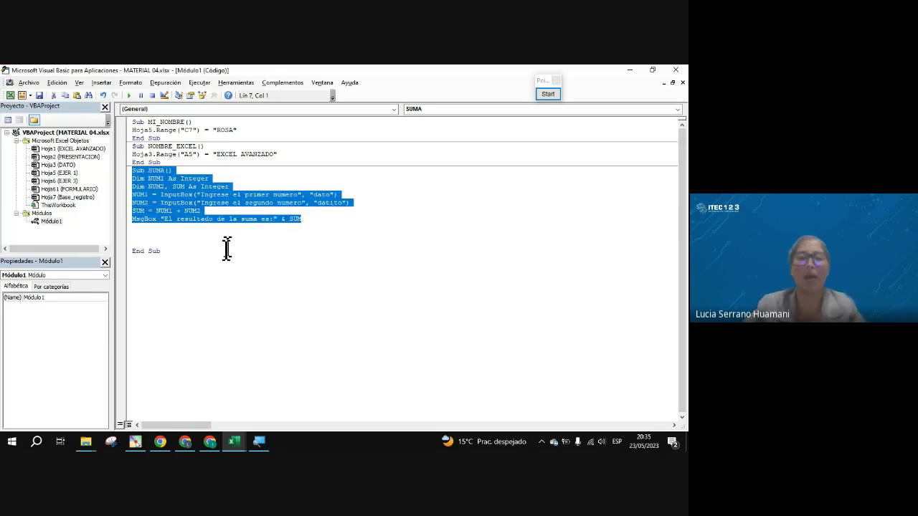
left_click(185, 441)
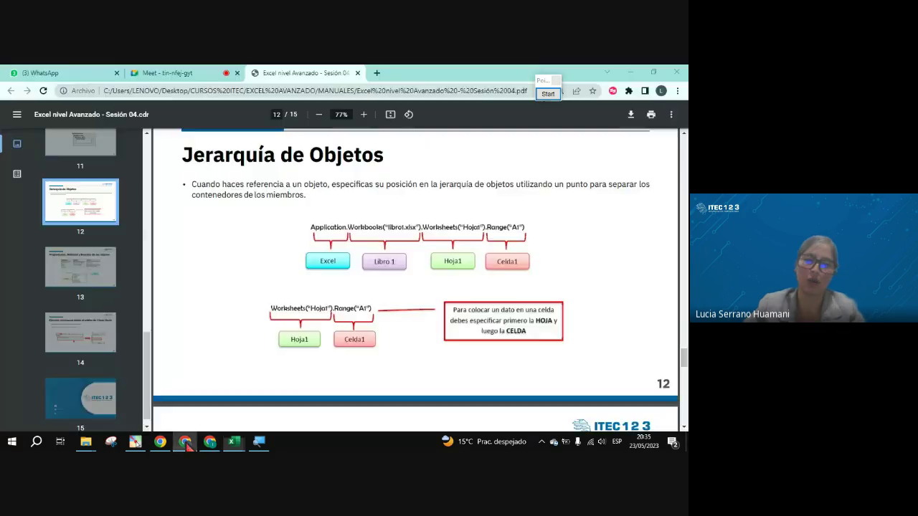
left_click(172, 73)
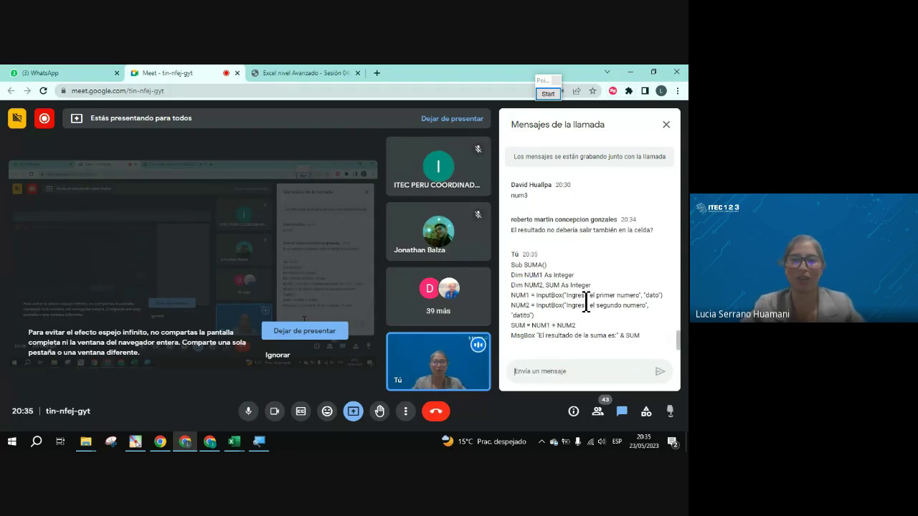
key("alt+Tab")
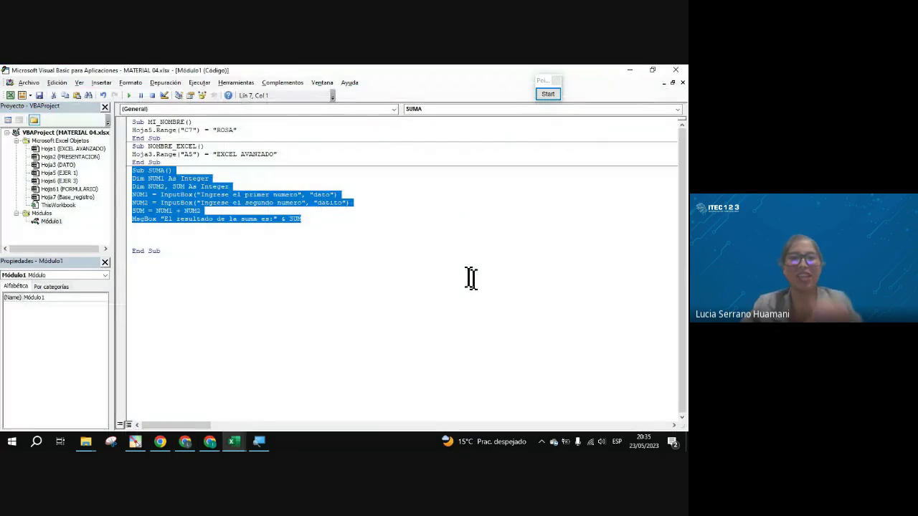
left_click(329, 251)
left_click(318, 232)
left_click(316, 219)
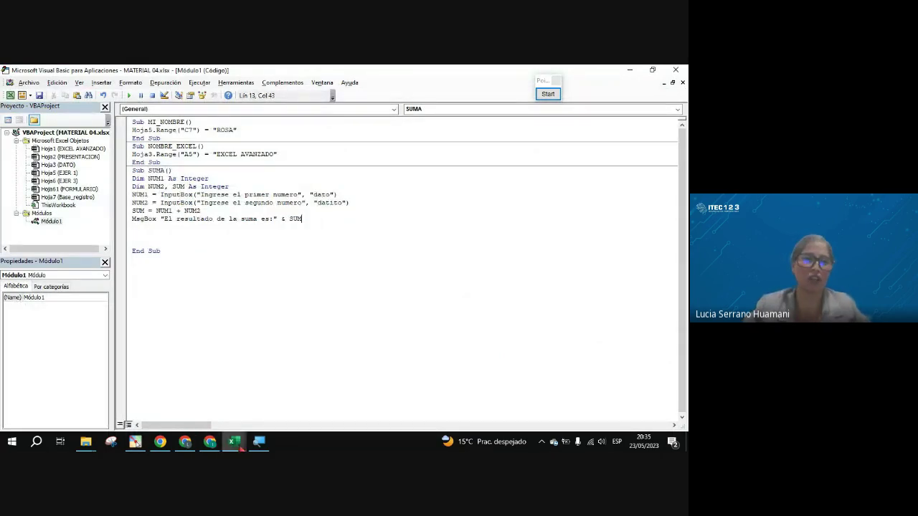
left_click(9, 95)
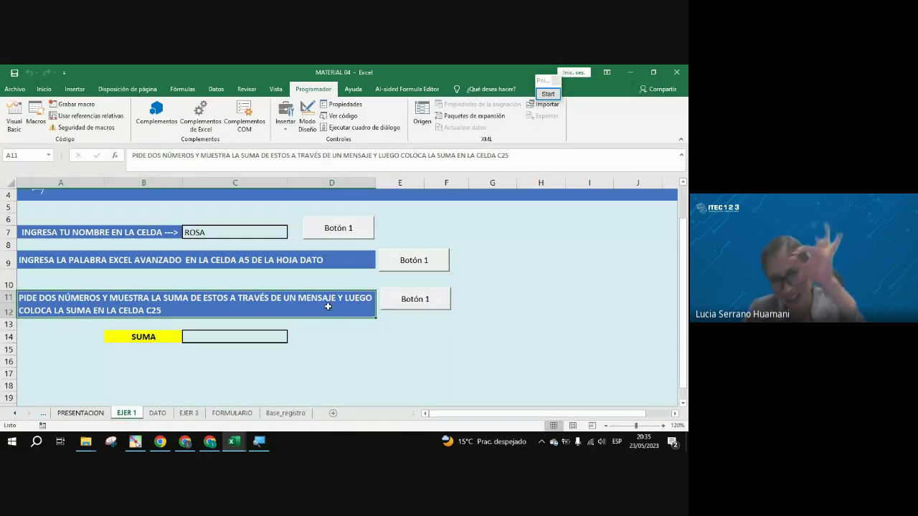
left_click(230, 339)
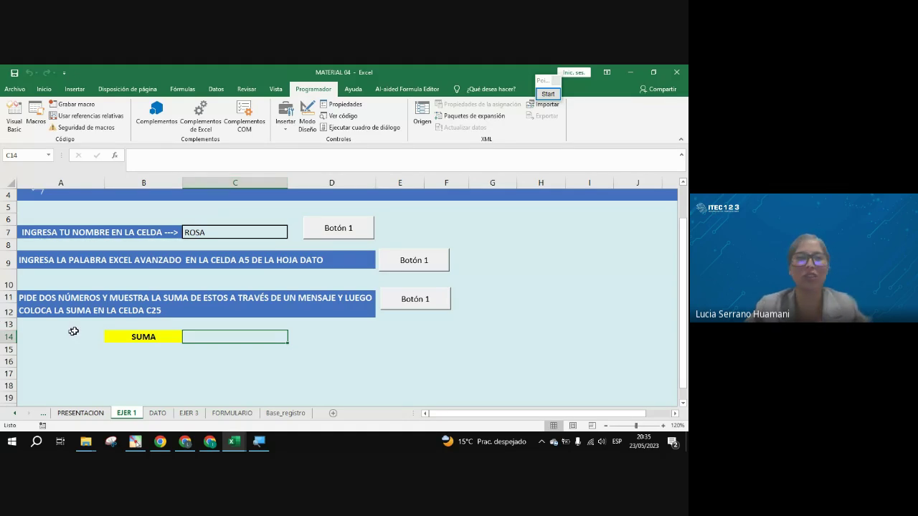
key("alt+F11")
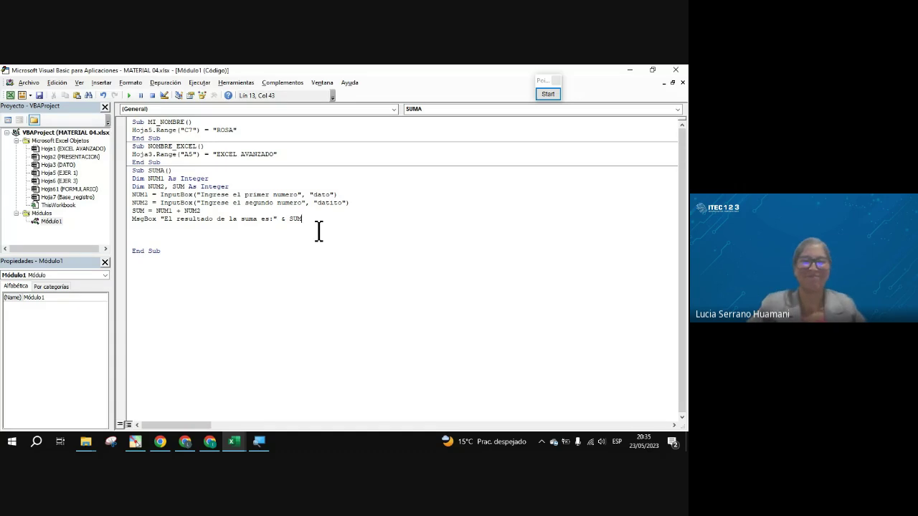
Add a Hoja6.Range("C14") line directly below the MsgBox line.
left_click(260, 234)
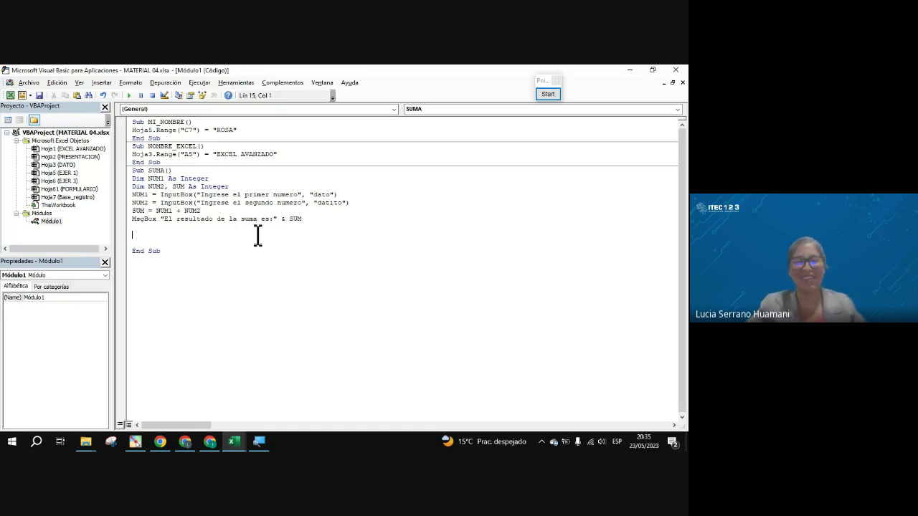
left_click(220, 228)
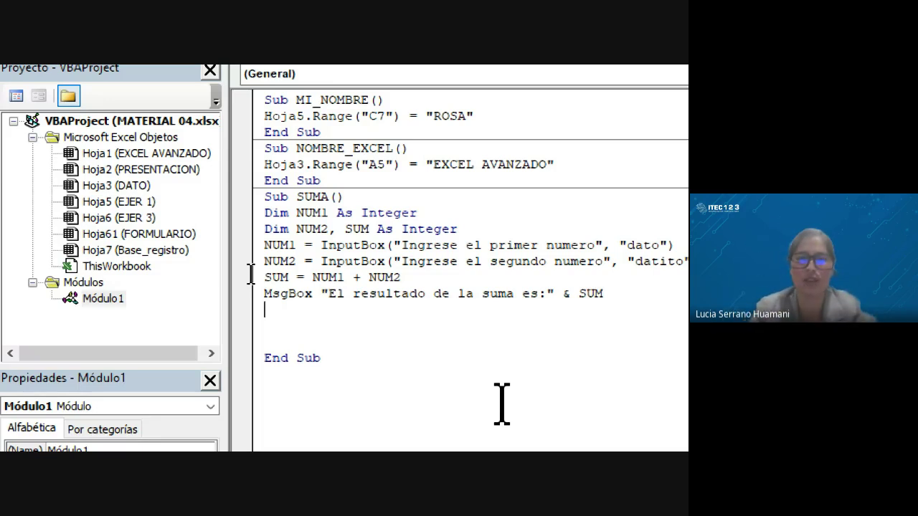
type("hoja")
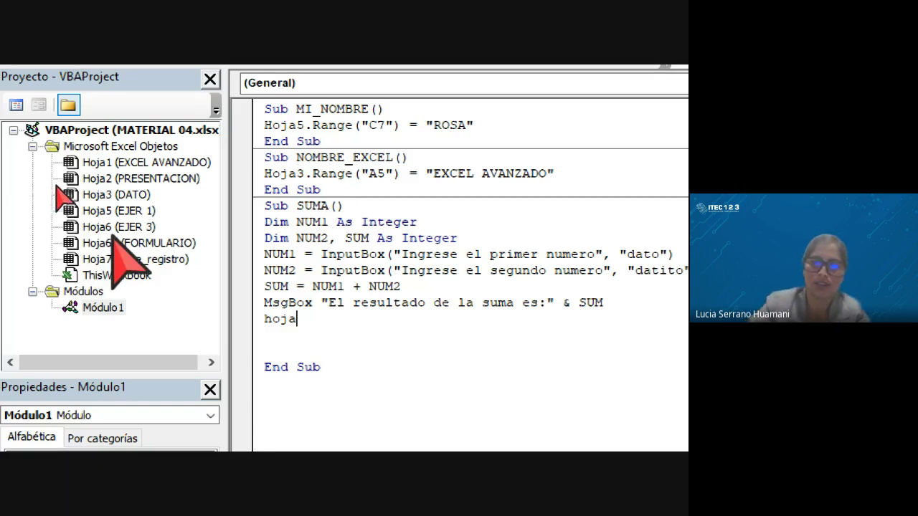
type("6")
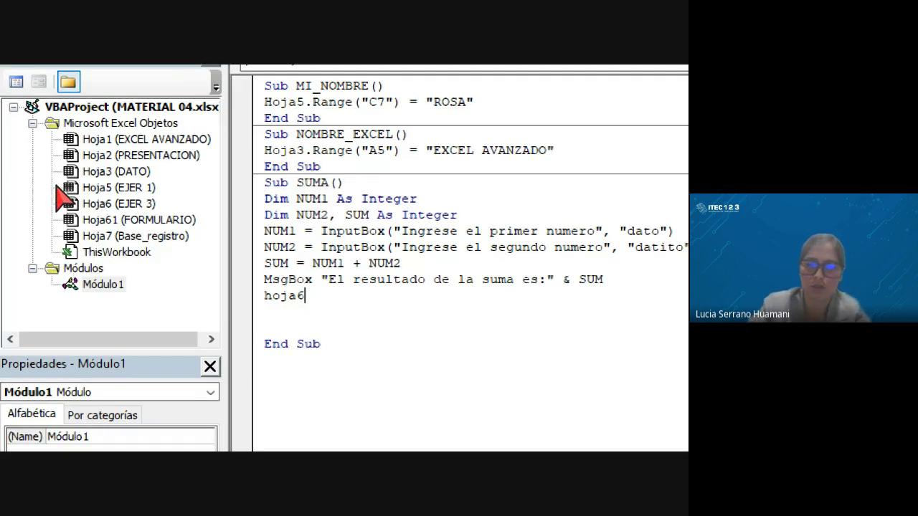
type(".")
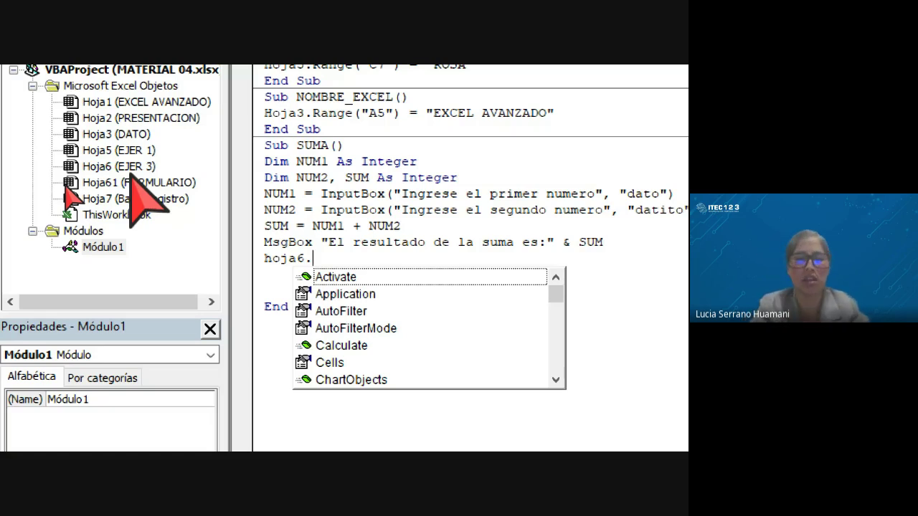
type("rang")
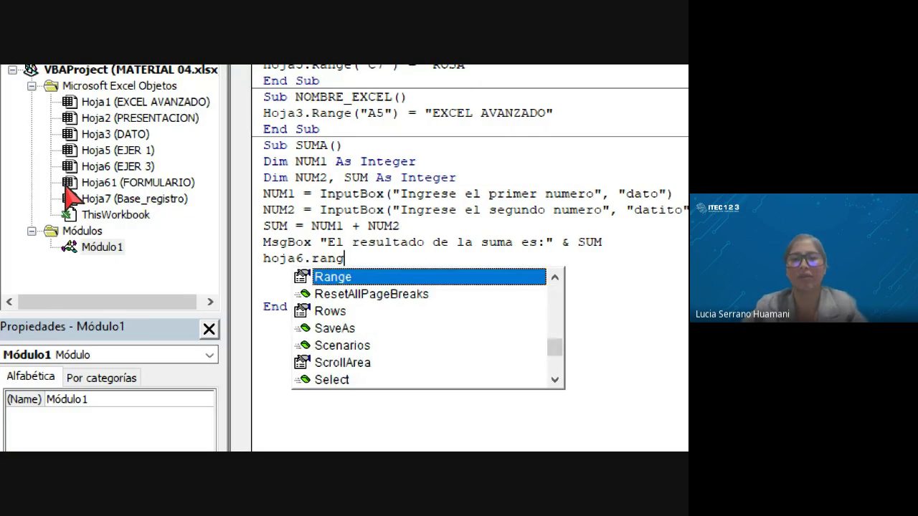
double_click(345, 279)
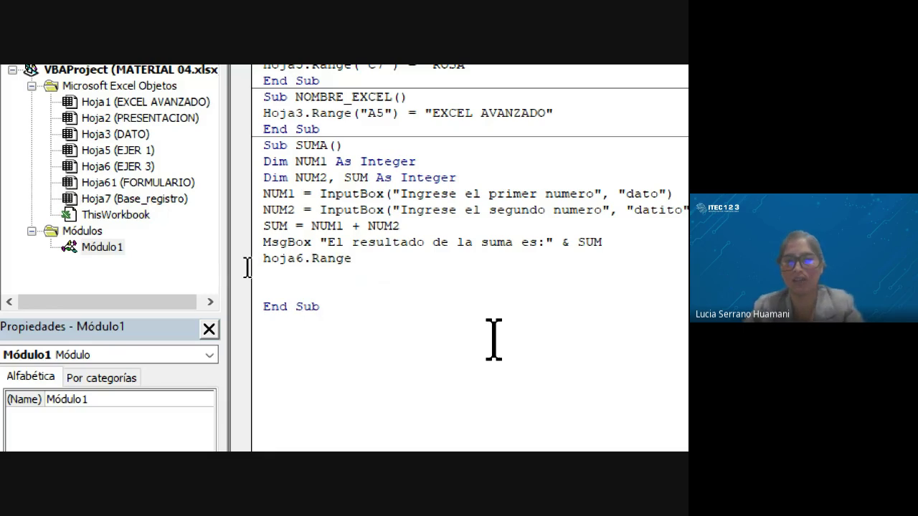
type("(\"C")
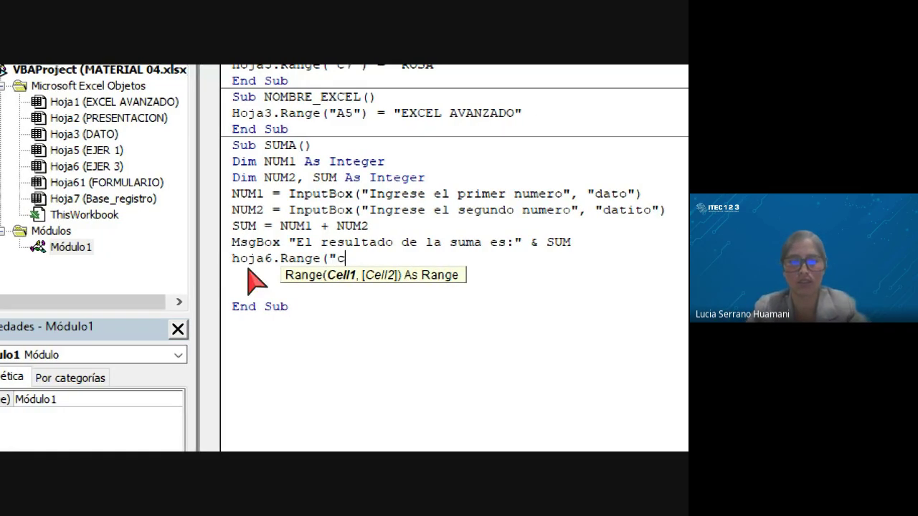
type("14")
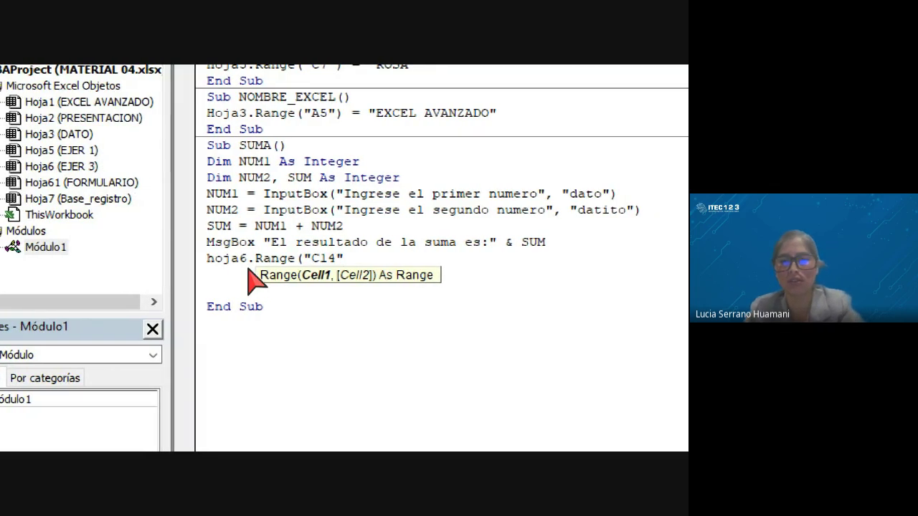
type("\")")
key("Return")
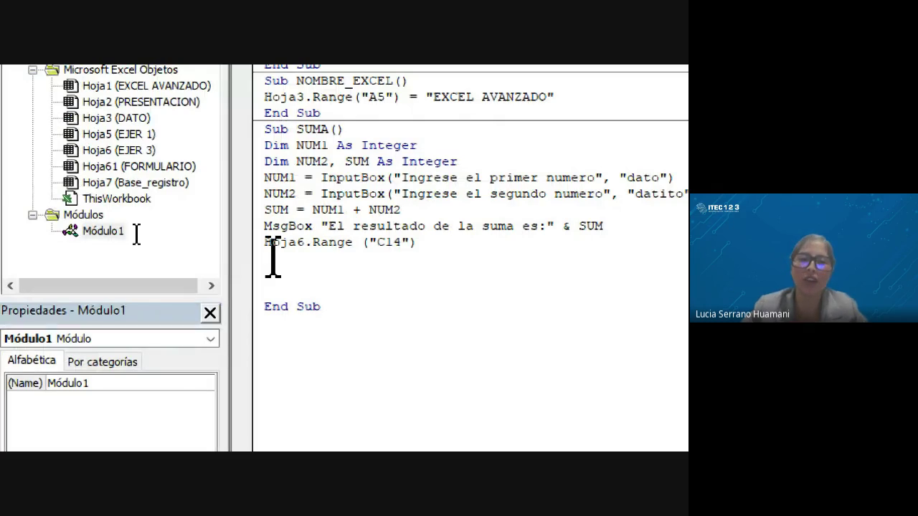
Complete it as Hoja6.Range("C14") = SUM and delete the extra blank lines before End Sub.
left_click_drag(264, 242, 416, 244)
left_click(434, 251)
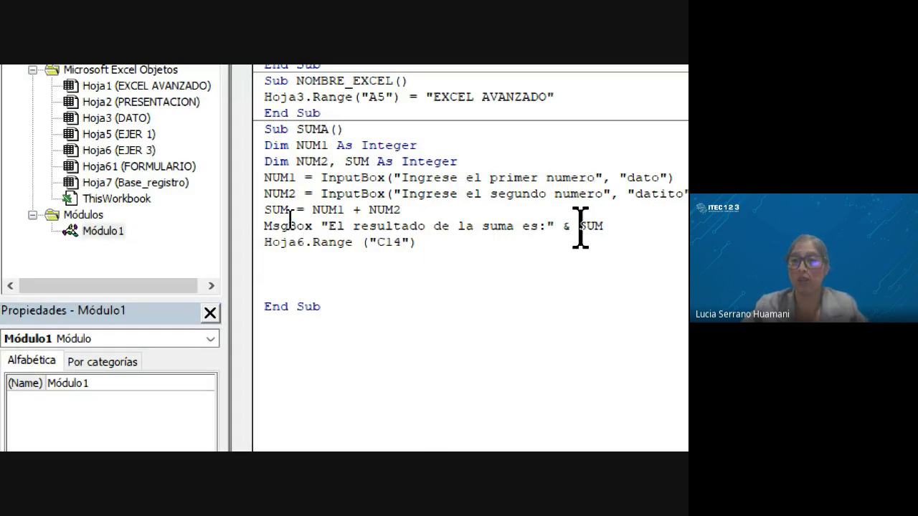
left_click_drag(619, 228, 259, 227)
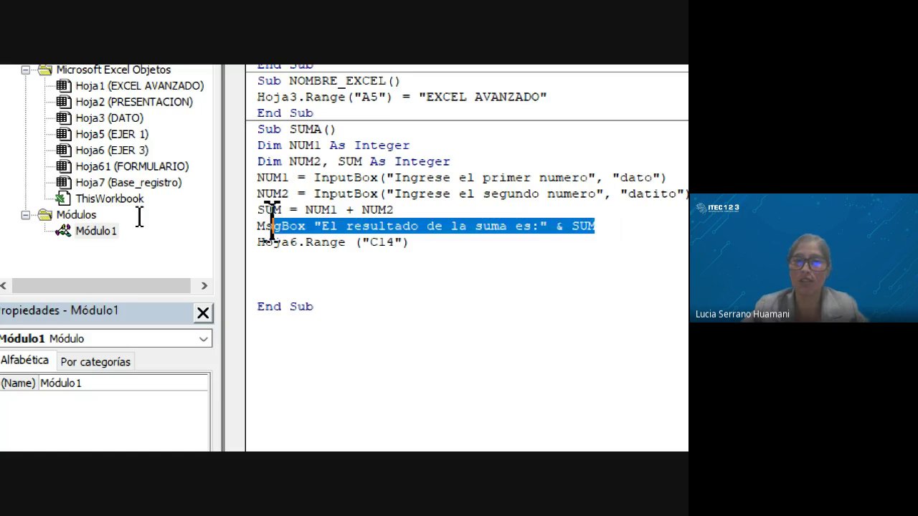
left_click(436, 247)
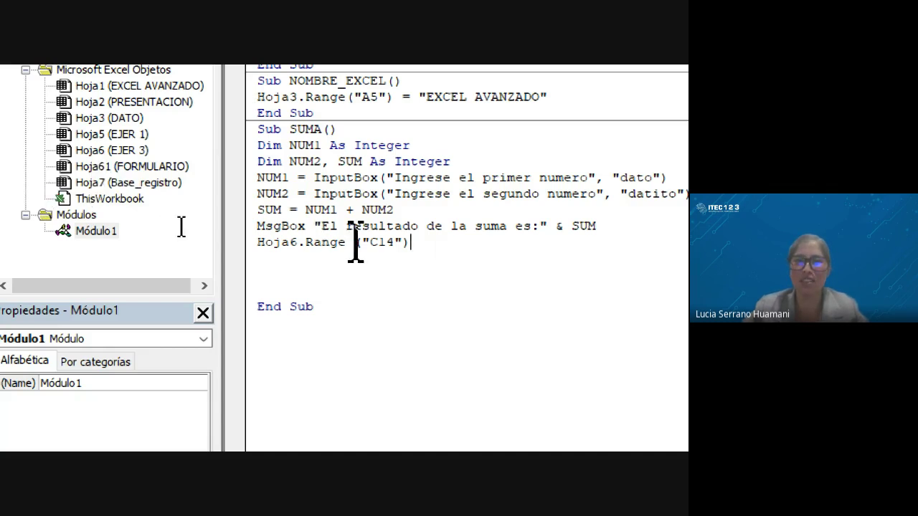
type("=")
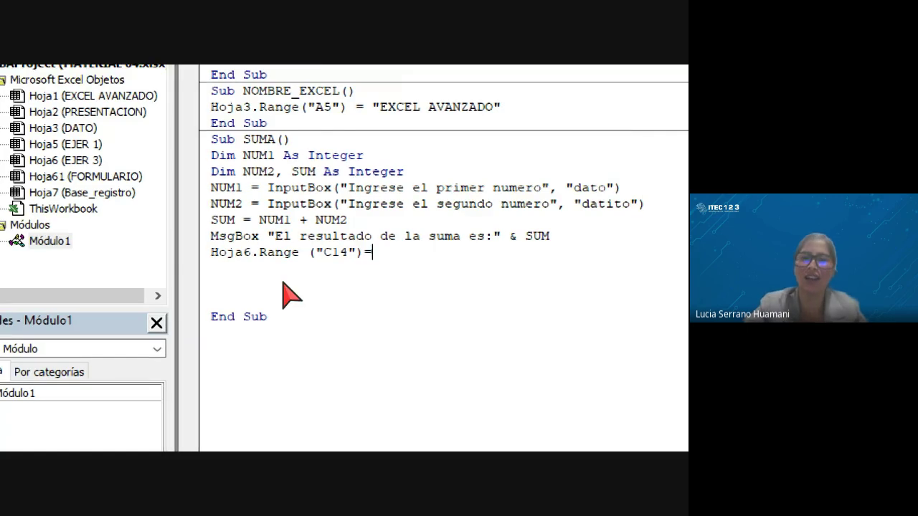
type("SUM")
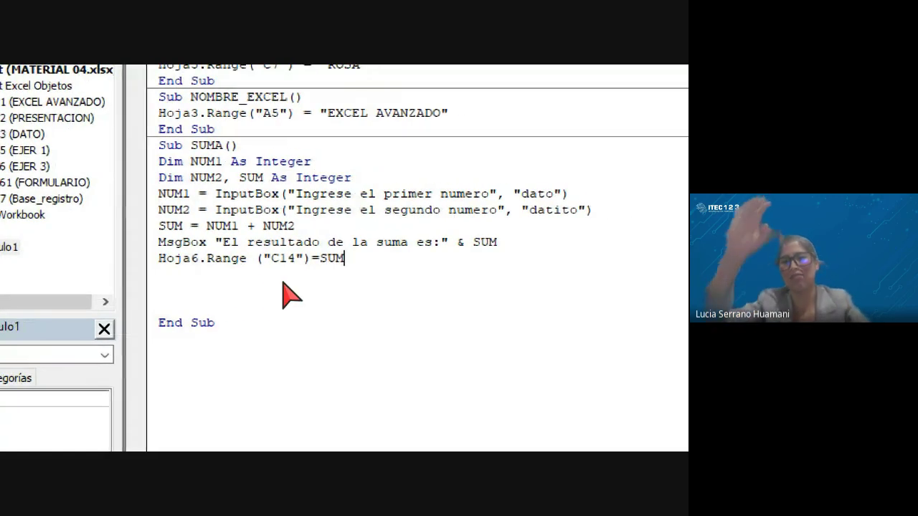
key("Return")
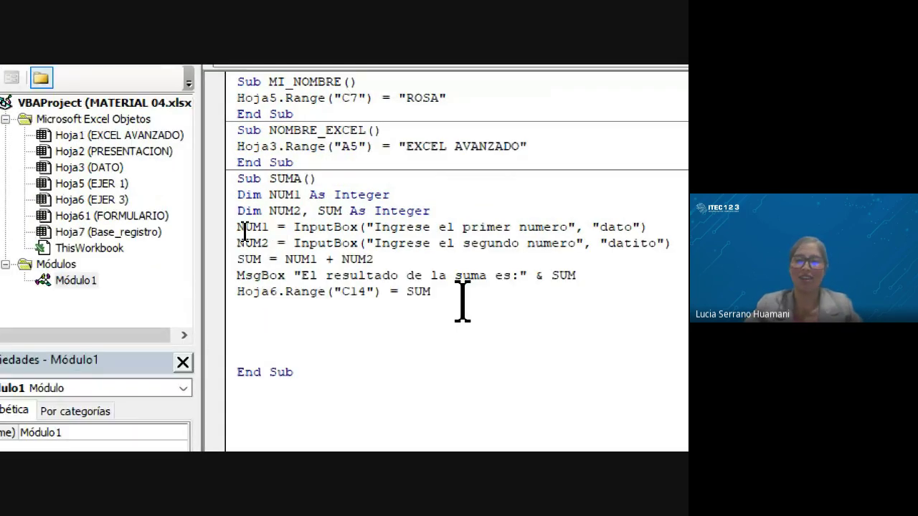
key("Delete")
key("Delete")
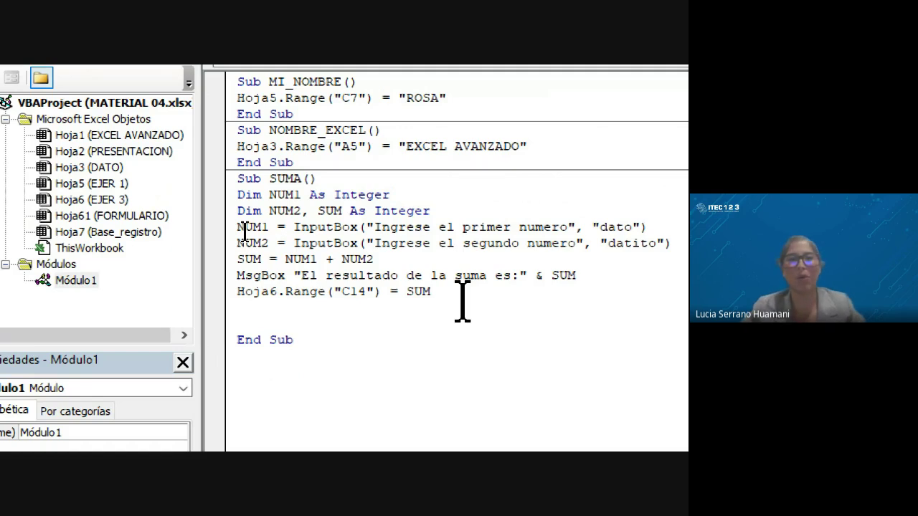
Run SUMA with 23 and 34 and close the sum result message.
left_click(231, 127)
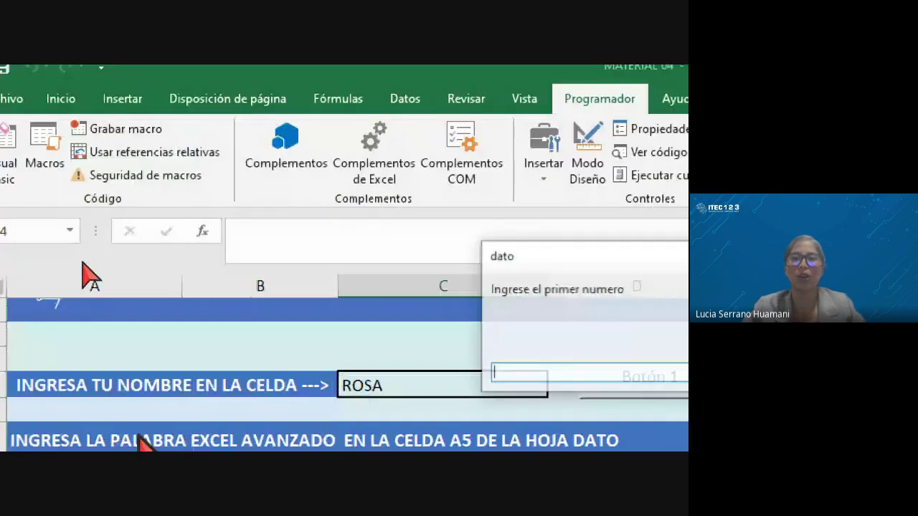
type("2")
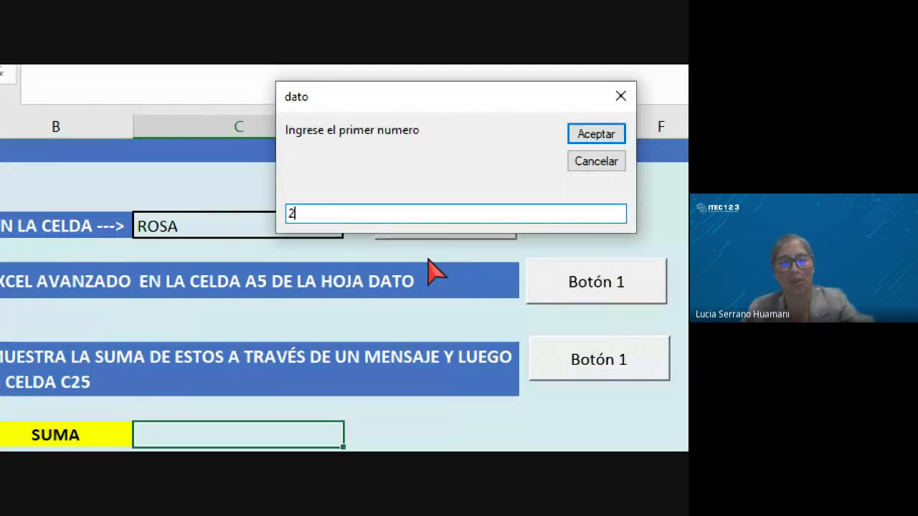
type("3")
key("Return")
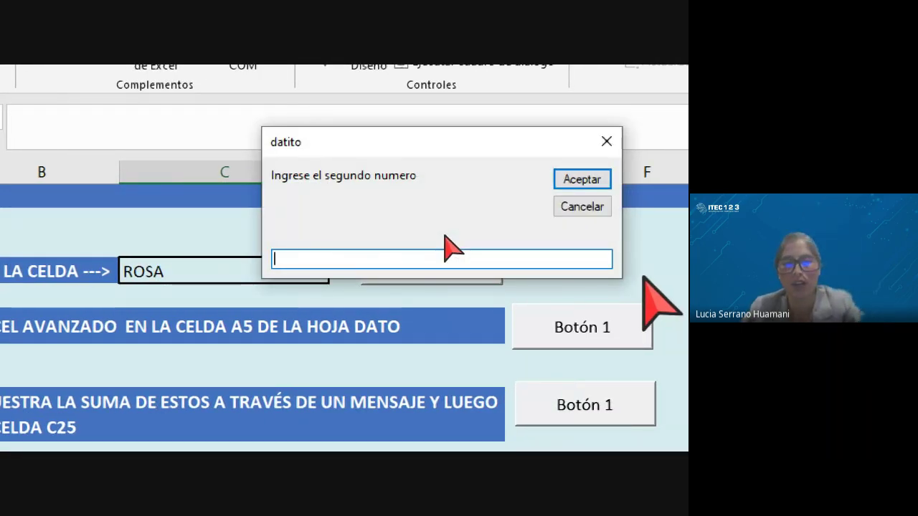
type("34")
key("Return")
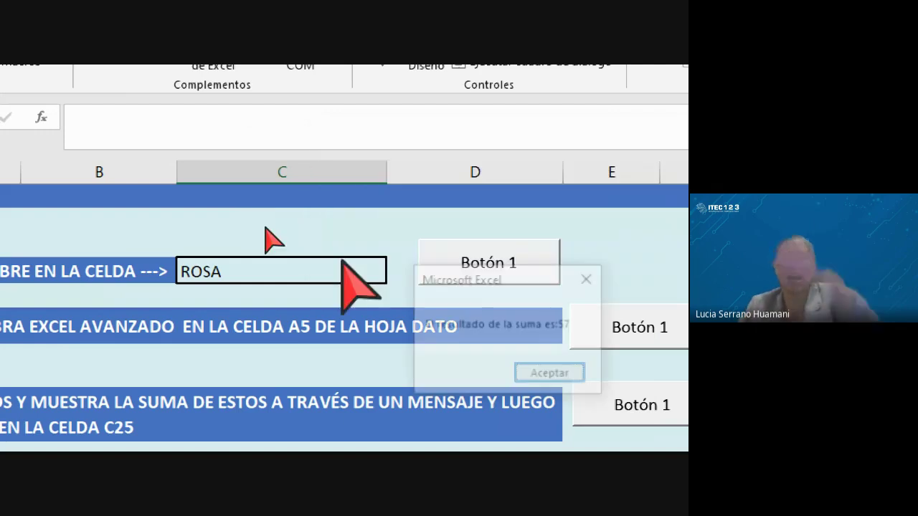
left_click_drag(502, 282, 307, 301)
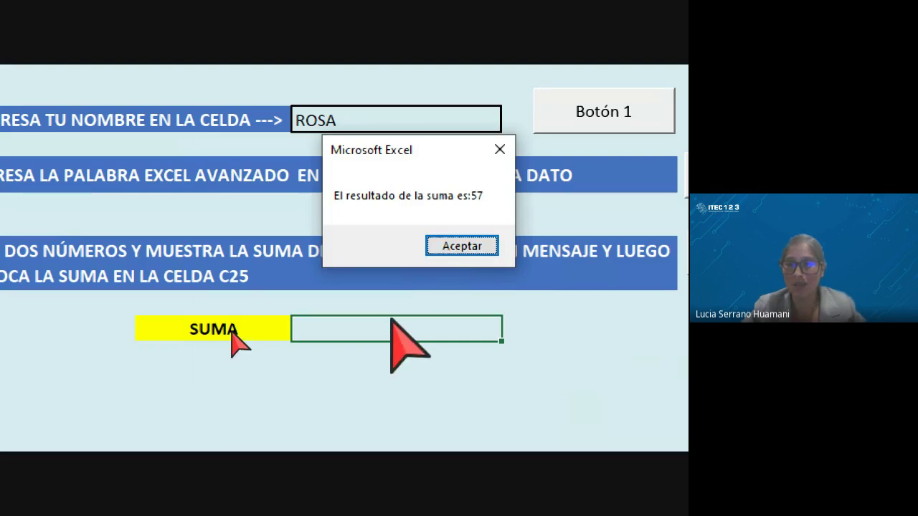
left_click(452, 244)
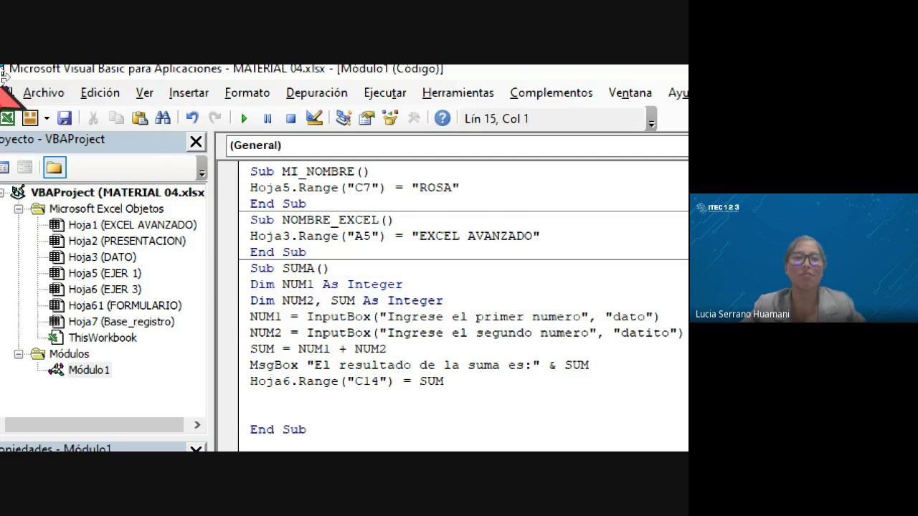
Check the EJER 3 and EJER 1 sheets for the C14 result, then return to the code with Alt+F11.
left_click(20, 118)
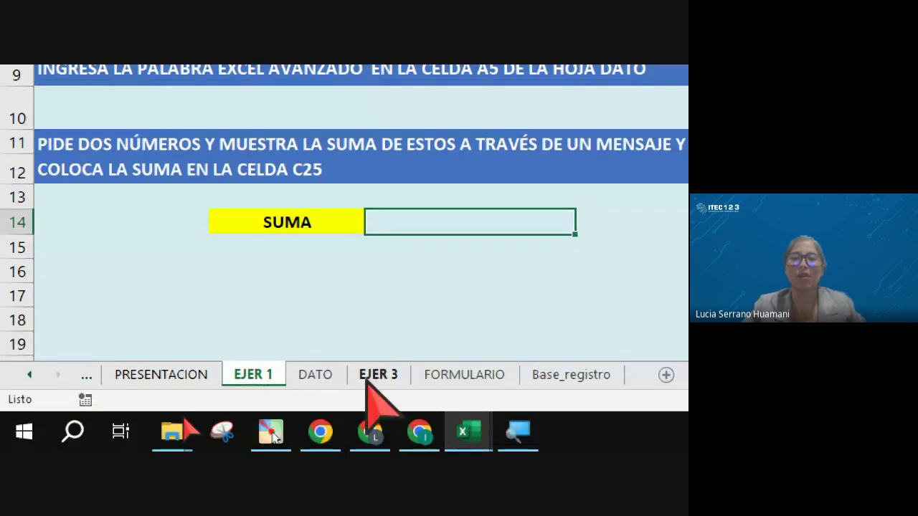
left_click(368, 383)
left_click(257, 382)
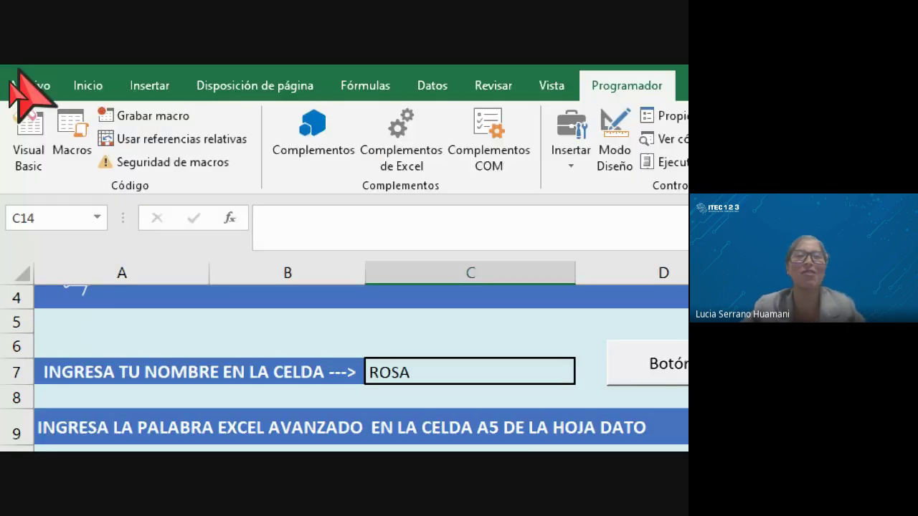
key("alt+F11")
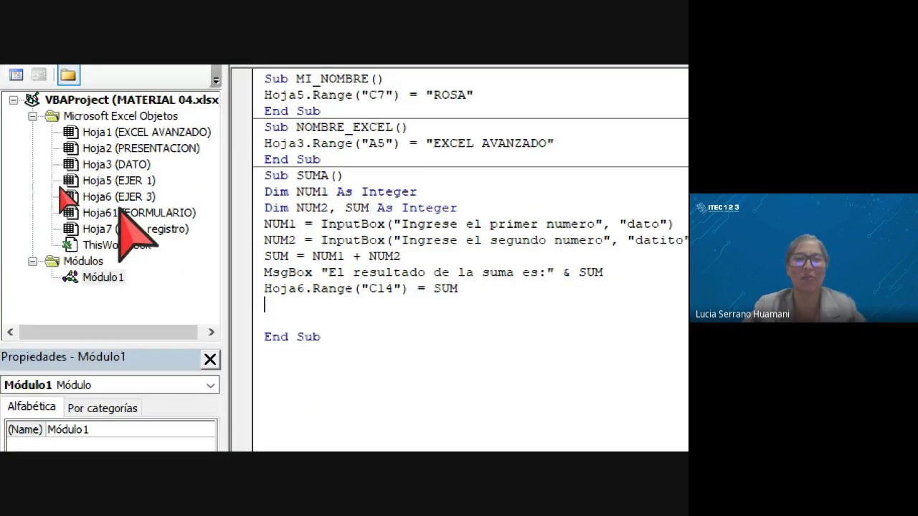
Change the target sheet in the Range line from Hoja6 to Hoja5.
left_click(108, 180)
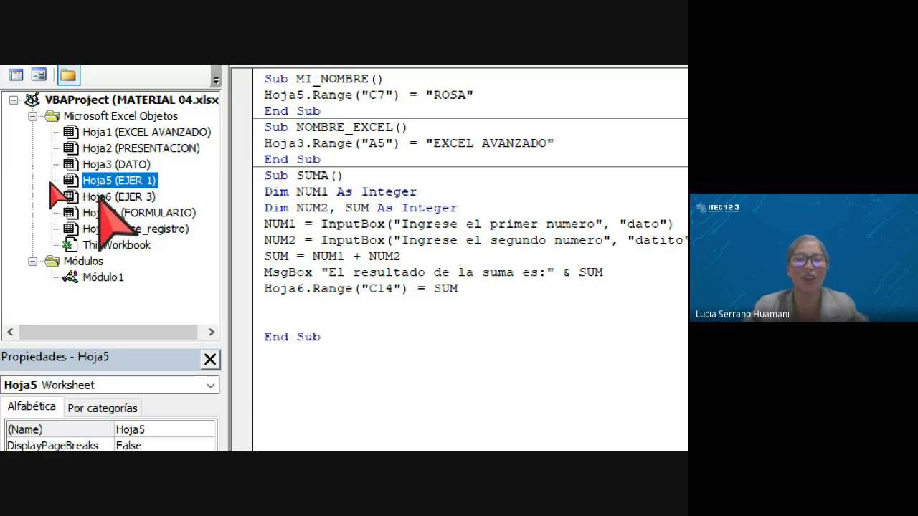
left_click(108, 197)
left_click(300, 291)
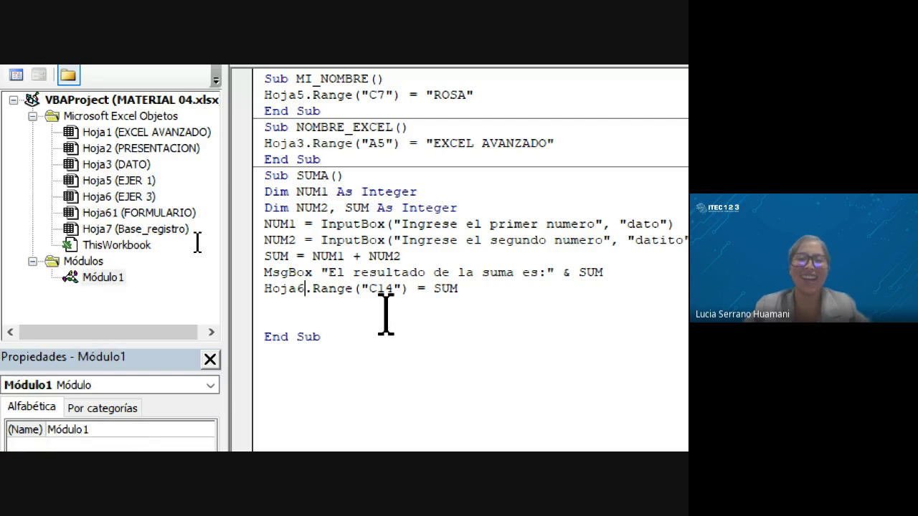
key("BackSpace")
type("5")
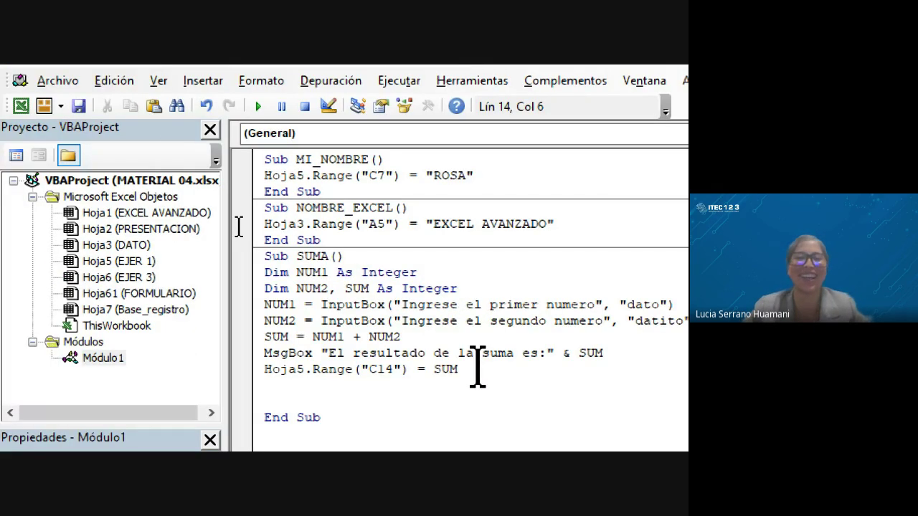
left_click(477, 367)
Run SUMA with 34 and 45 and confirm the SUMA cell shows 79.
left_click(258, 106)
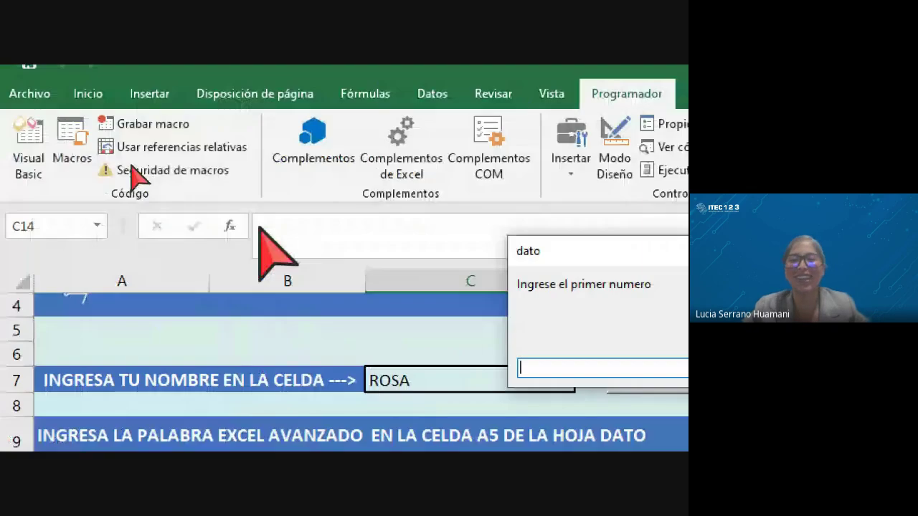
type("34")
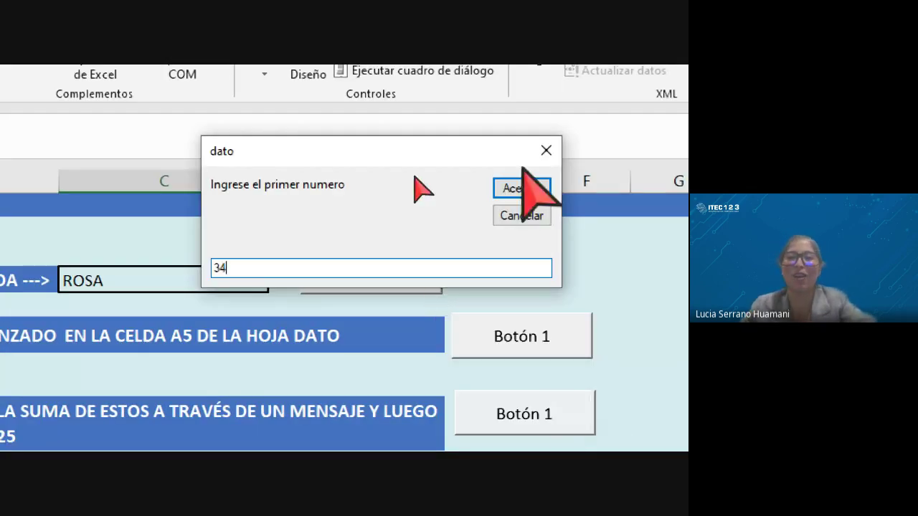
left_click(522, 188)
type("45")
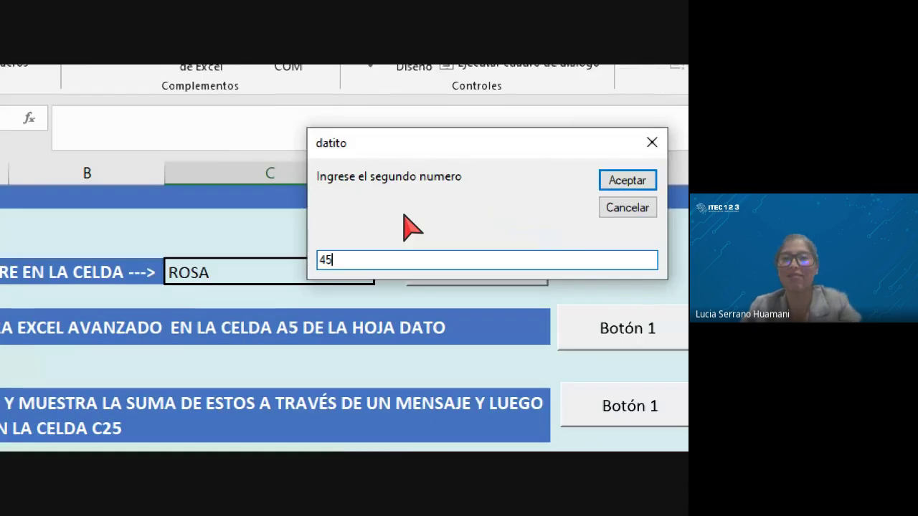
left_click(628, 180)
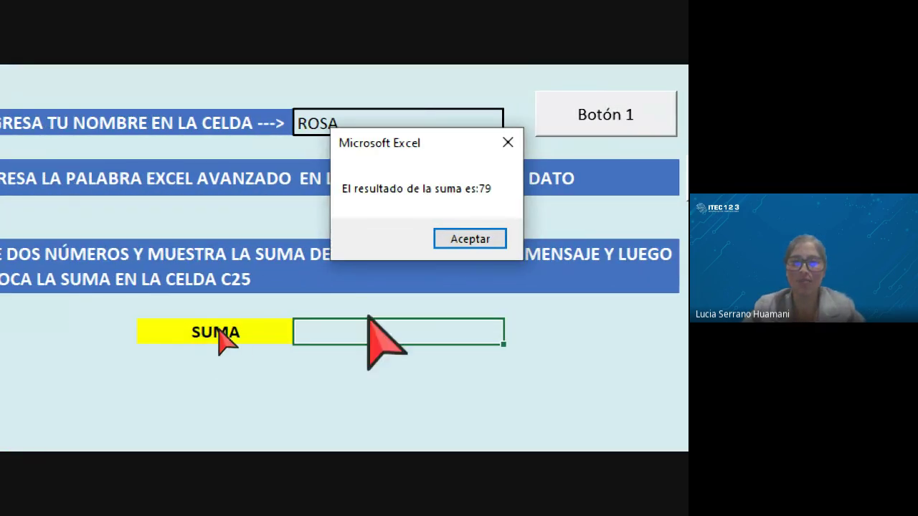
left_click(484, 239)
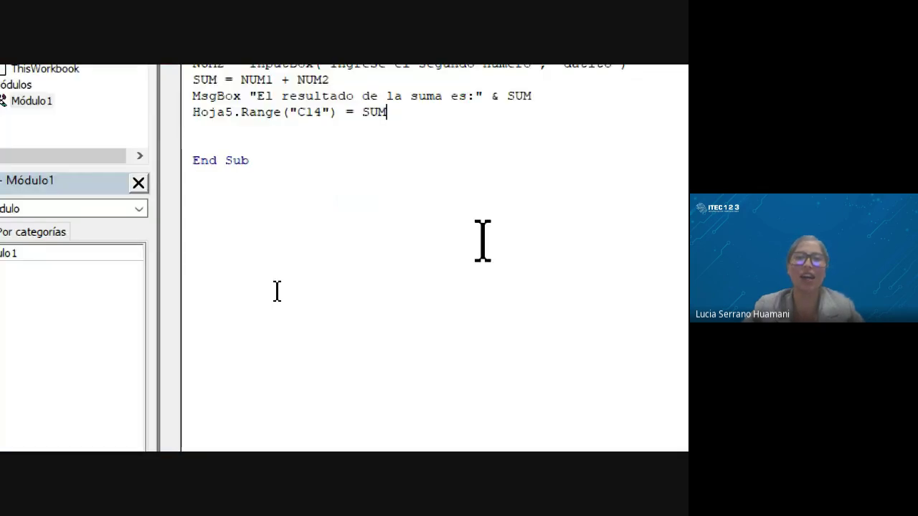
left_click(20, 72)
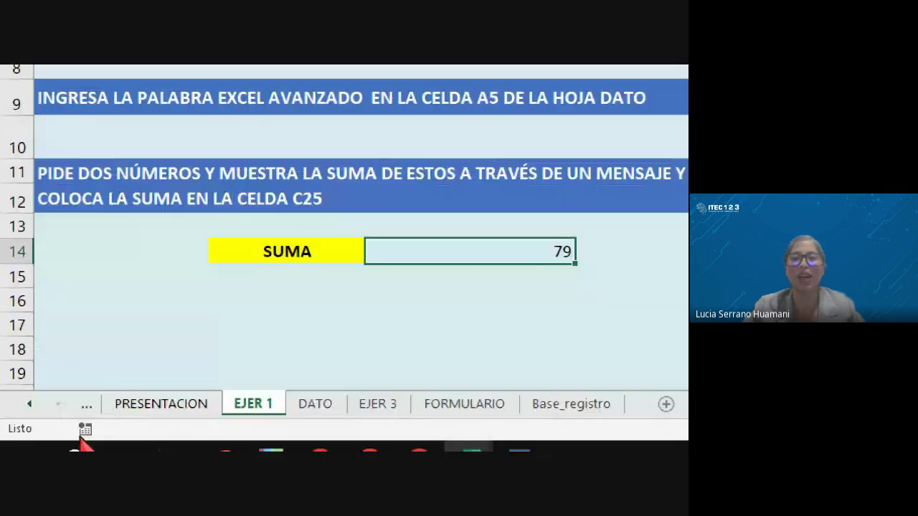
left_click_drag(478, 246, 502, 251)
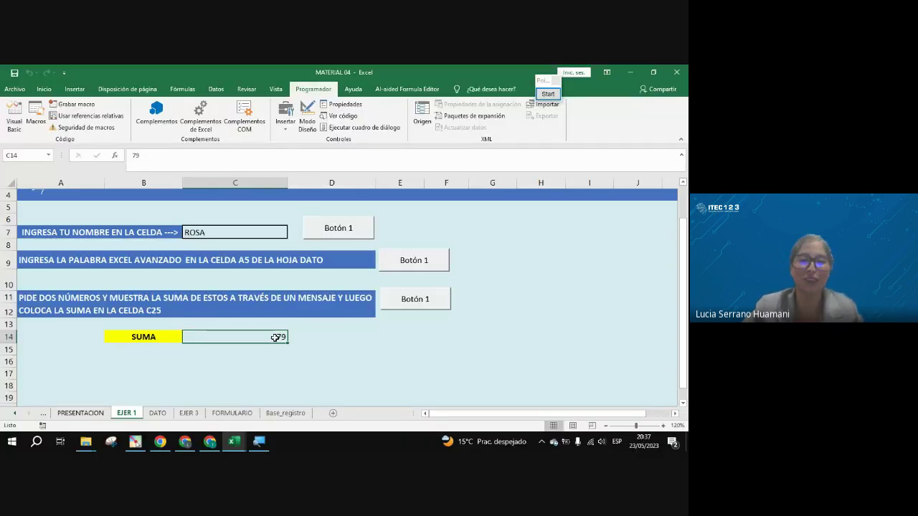
Look over the EJER 3, DATO and EJER 1 sheets, ending on EJER 1.
left_click(190, 413)
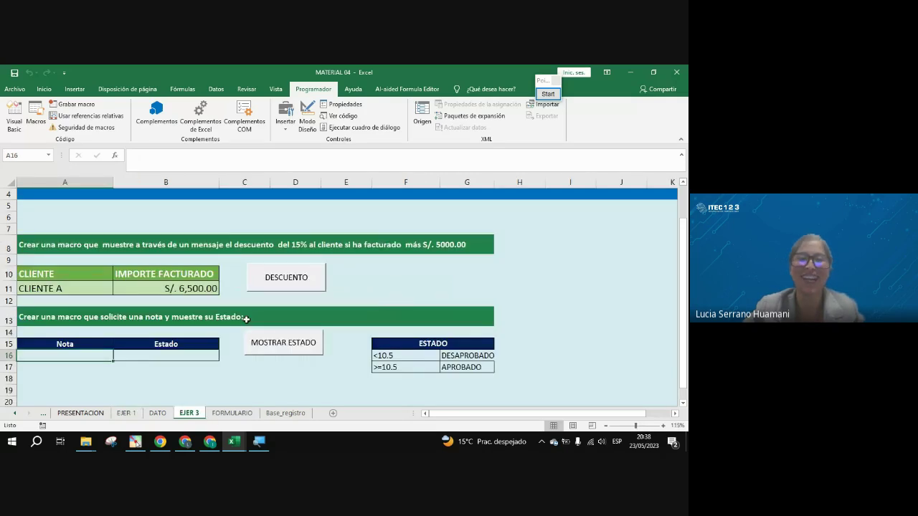
left_click(151, 414)
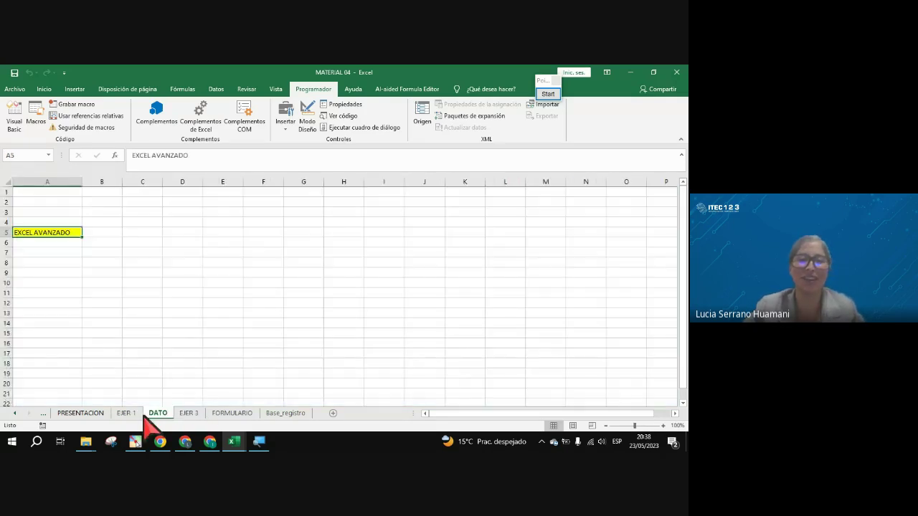
left_click(138, 414)
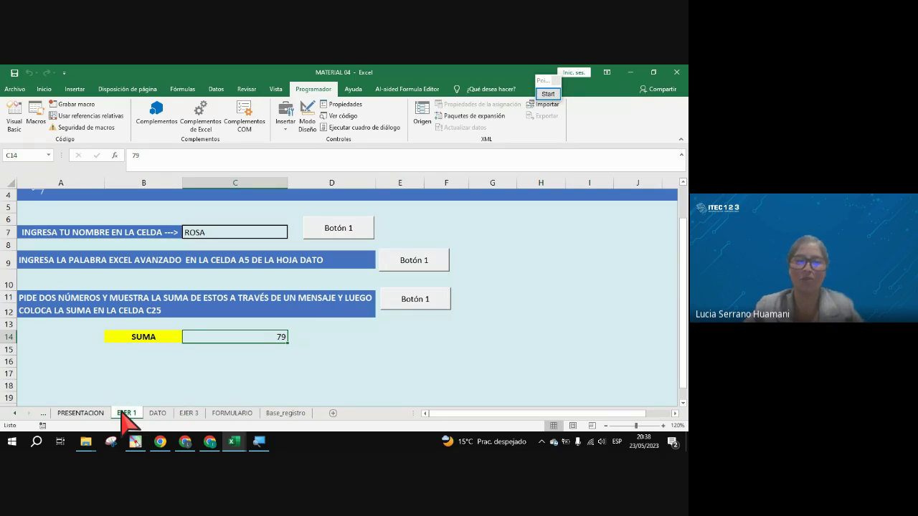
left_click(188, 414)
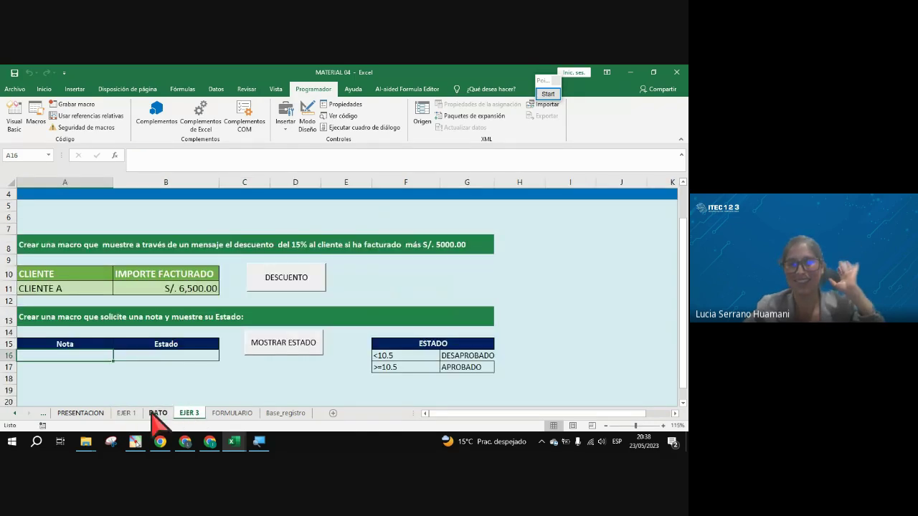
left_click(127, 414)
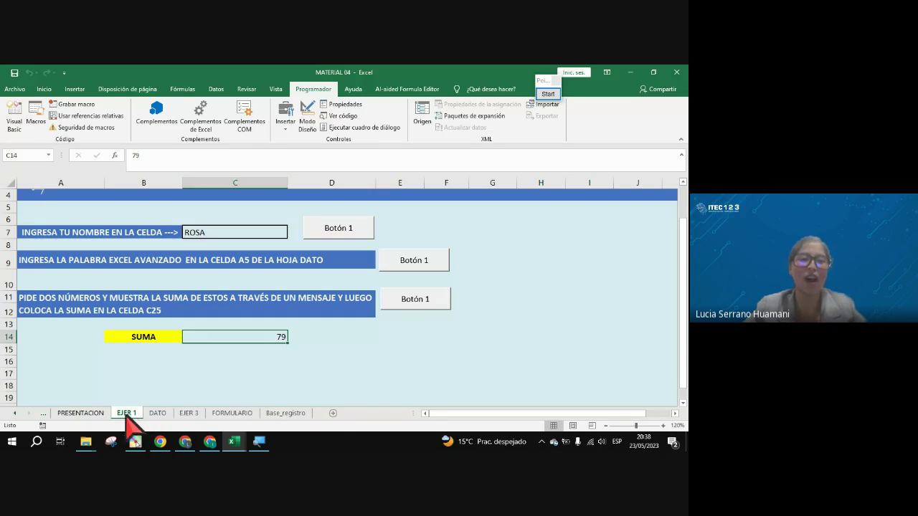
Copy the SUMA macro code from the VBA editor and go back to Google Meet.
left_click(15, 119)
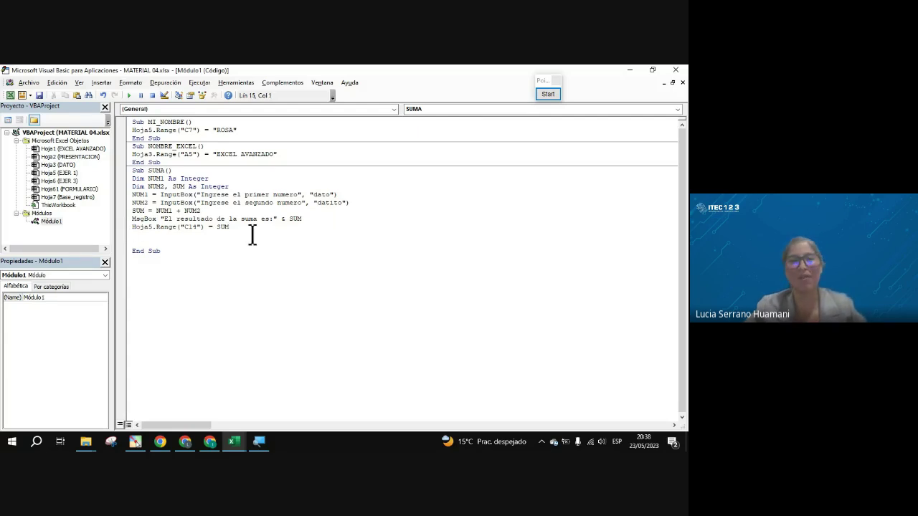
left_click_drag(252, 237, 132, 170)
key("ctrl+c")
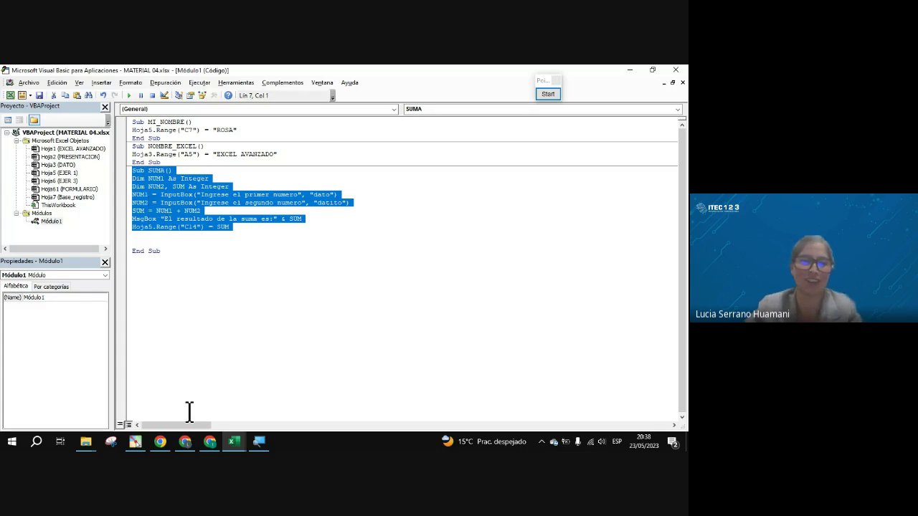
left_click(185, 441)
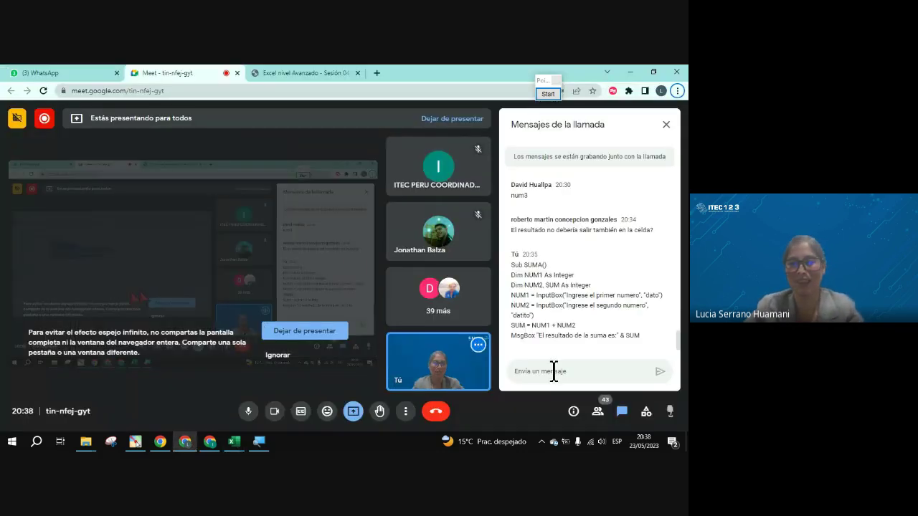
Post the copied SUMA code, ending Hoja5.Range("C14") = SUM, in the Meet chat.
left_click(553, 370)
key("ctrl+v")
key("ctrl+z")
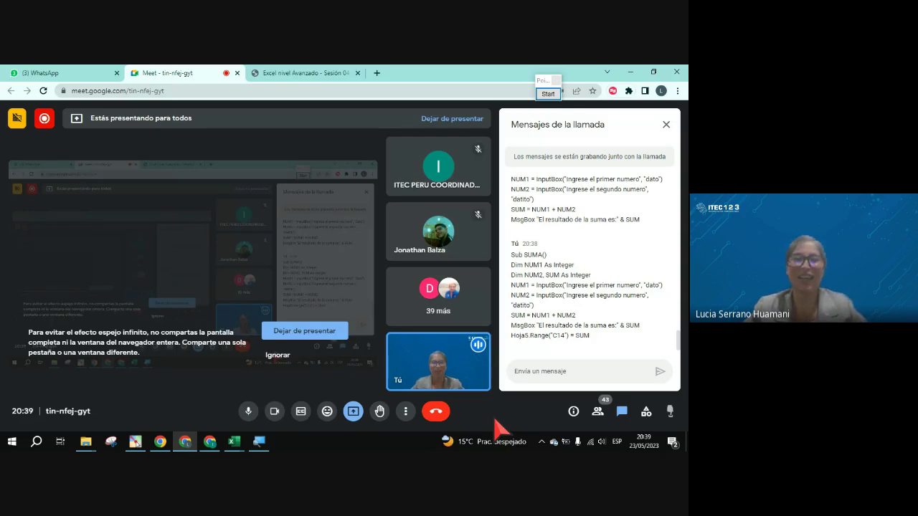
mouse_move(459, 380)
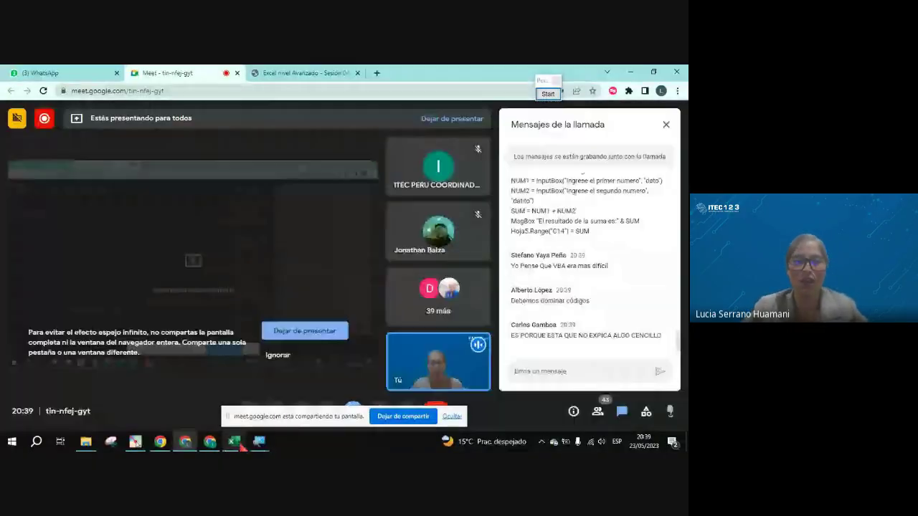
Return to the MATERIAL 04 workbook's EJER 1 sheet and select the sum instructions in A11.
mouse_move(234, 442)
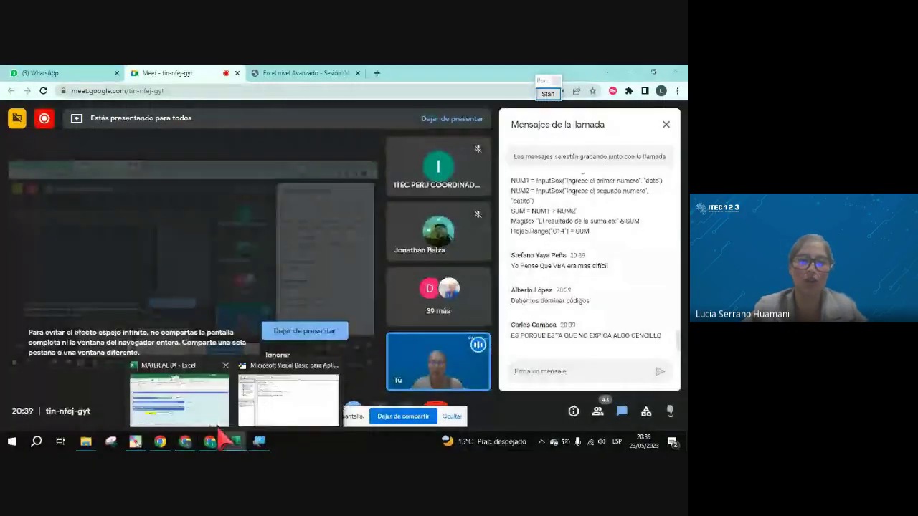
left_click(204, 408)
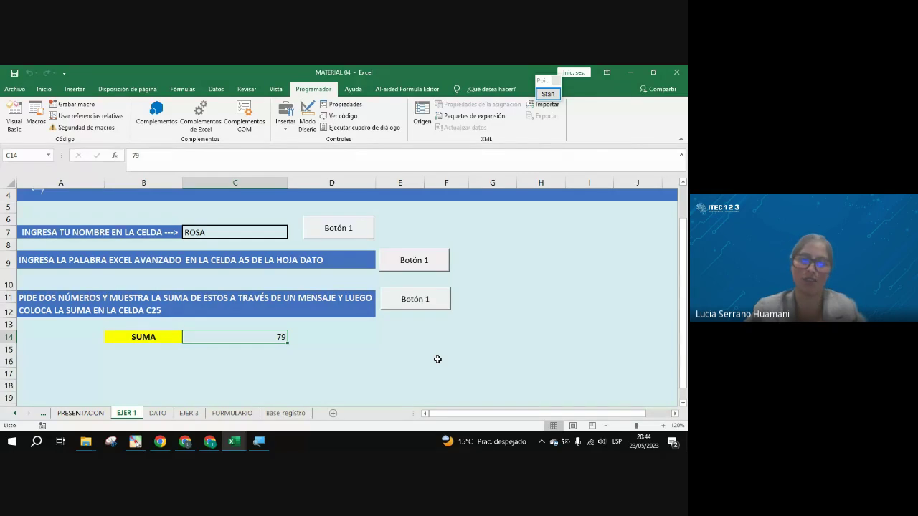
left_click(185, 441)
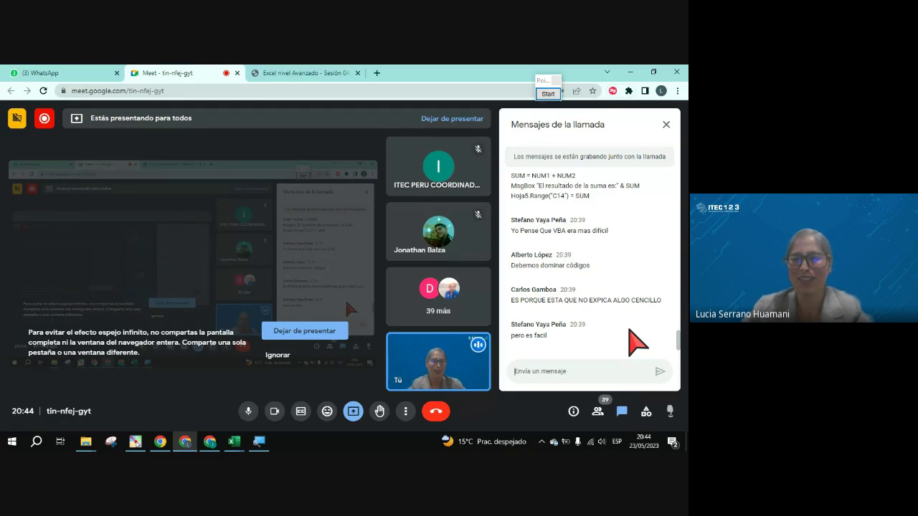
key("alt+Tab")
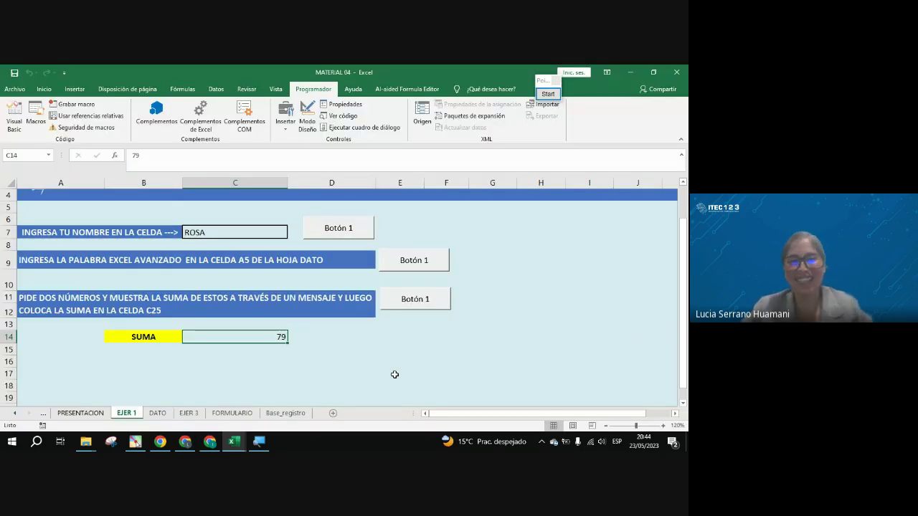
left_click(346, 307)
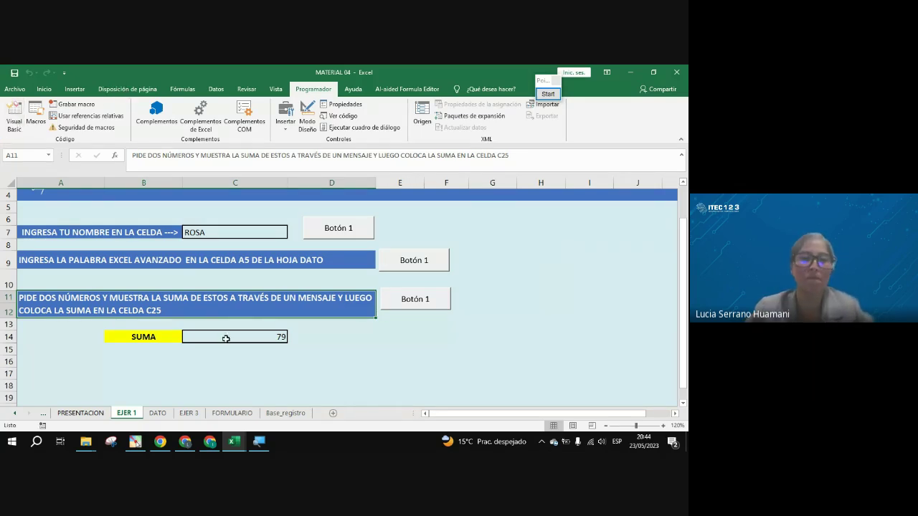
Review the SUMA macro, placing the cursor on the blank line before End Sub.
left_click(15, 117)
left_click(260, 242)
left_click(175, 227)
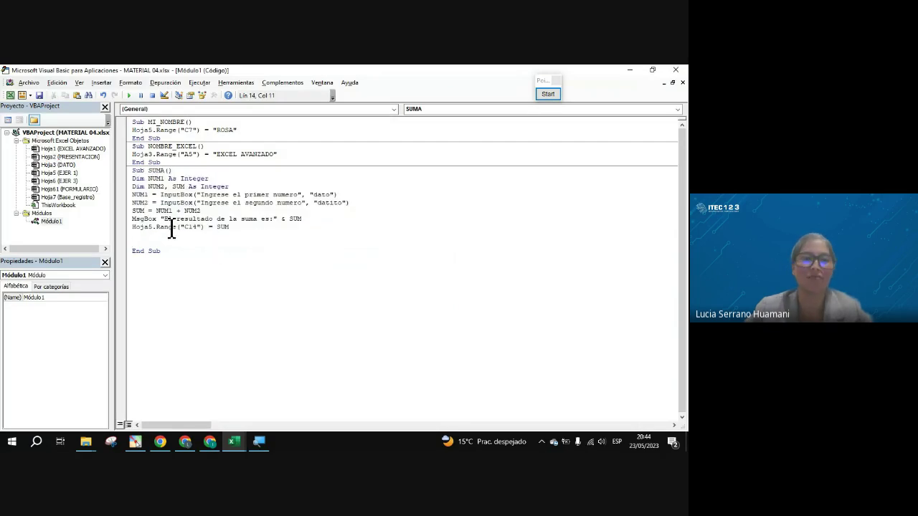
left_click(185, 242)
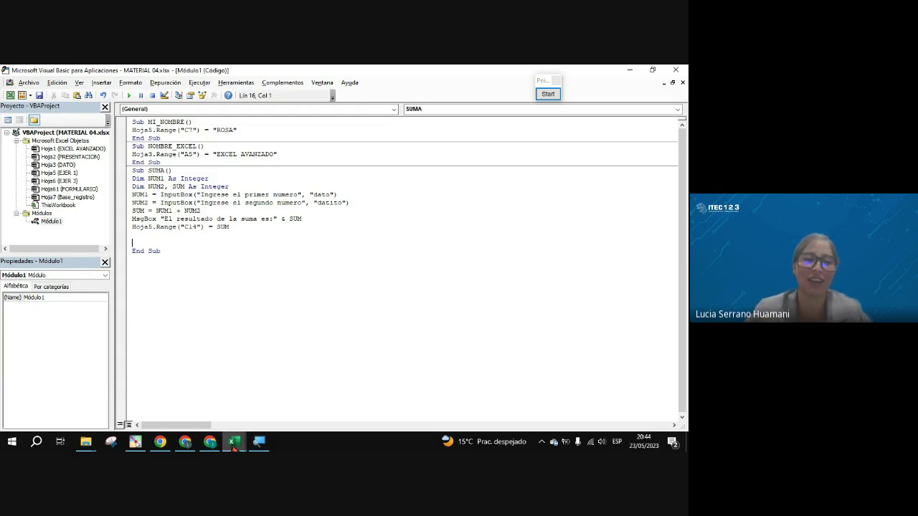
Go back to the Excel workbook and show the DATO sheet.
mouse_move(233, 442)
left_click(188, 401)
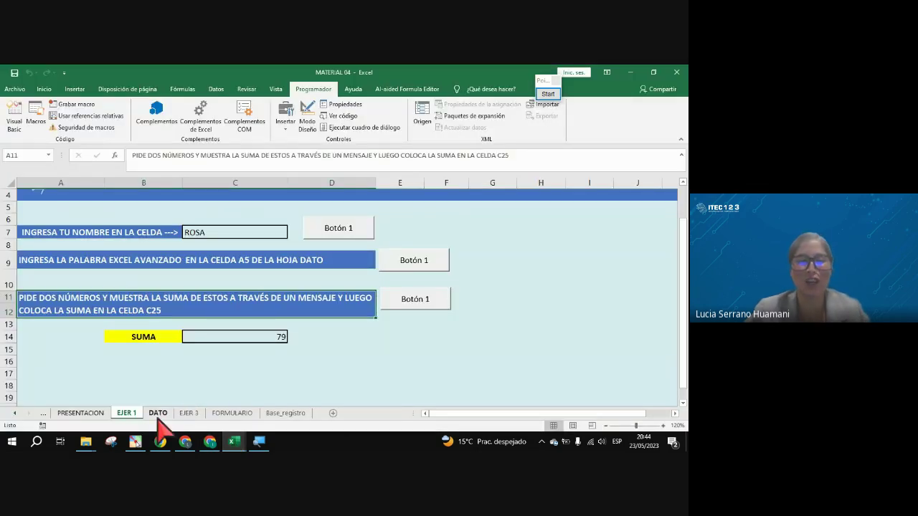
left_click(158, 414)
Show EJER 3 and check its MOSTRAR ESTADO and DESCUENTO macro buttons.
left_click(185, 415)
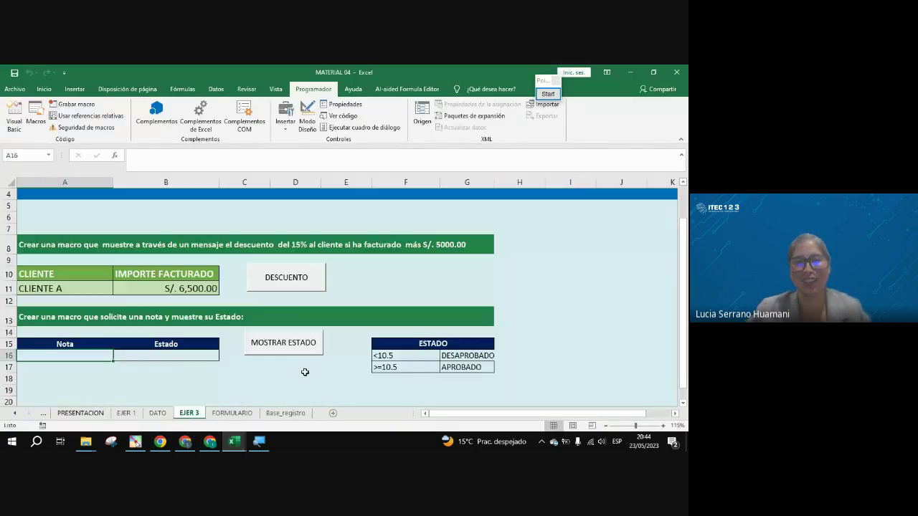
left_click(302, 348, "ctrl")
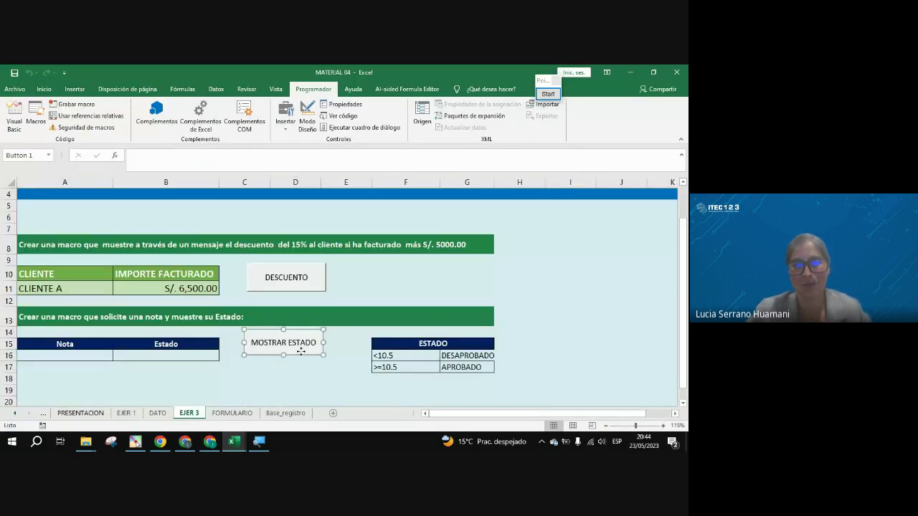
left_click(375, 287)
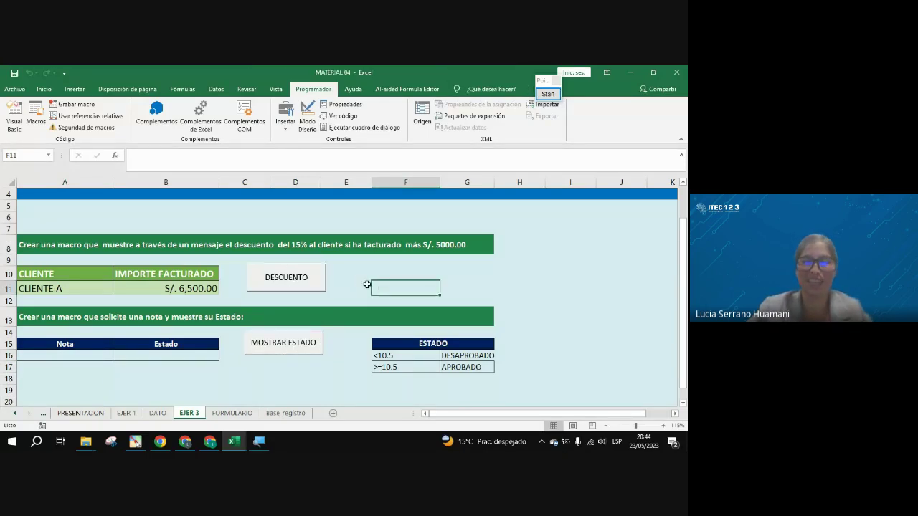
left_click(290, 273, "ctrl")
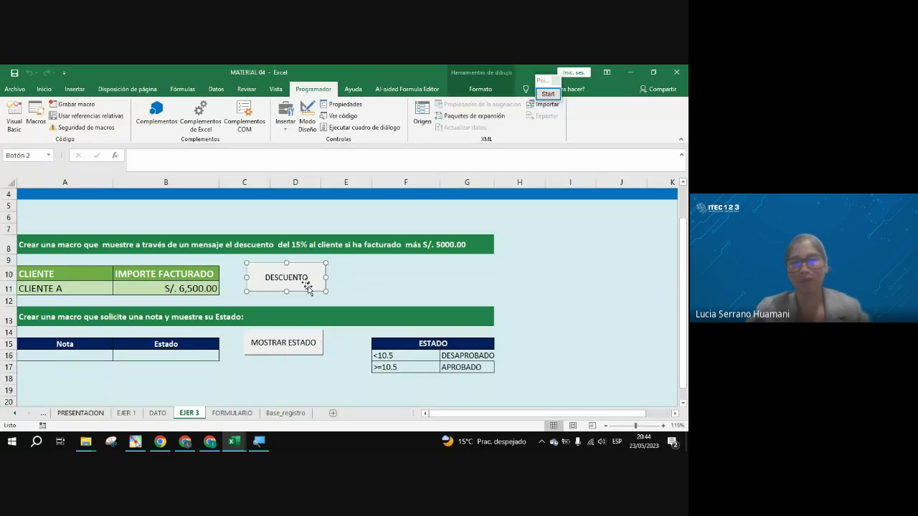
left_click(347, 294)
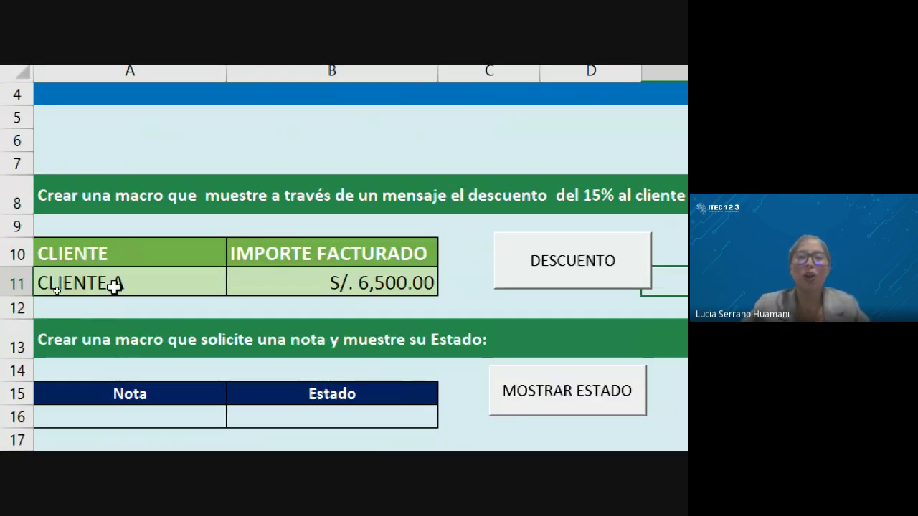
Inspect CLIENTE A and its billed amount S/. 6,500.00 in B11.
left_click(57, 290)
left_click(321, 288)
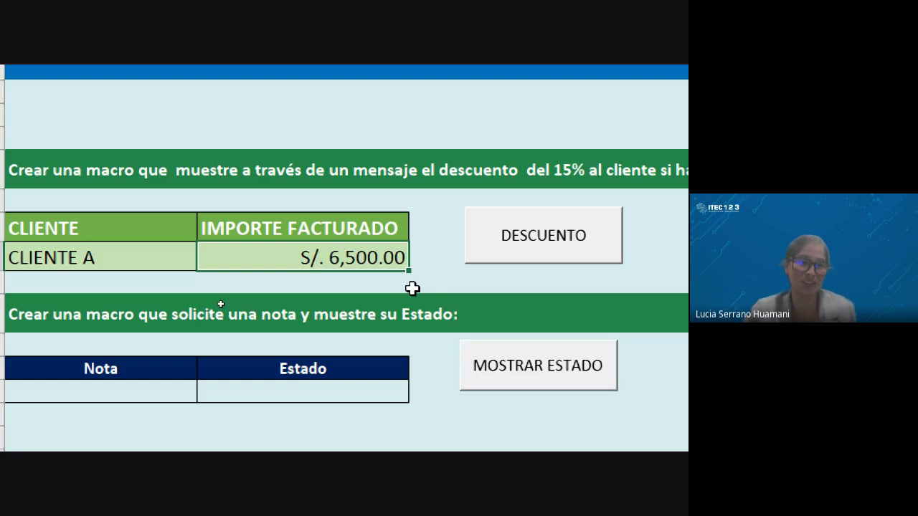
left_click(478, 242)
left_click(353, 258)
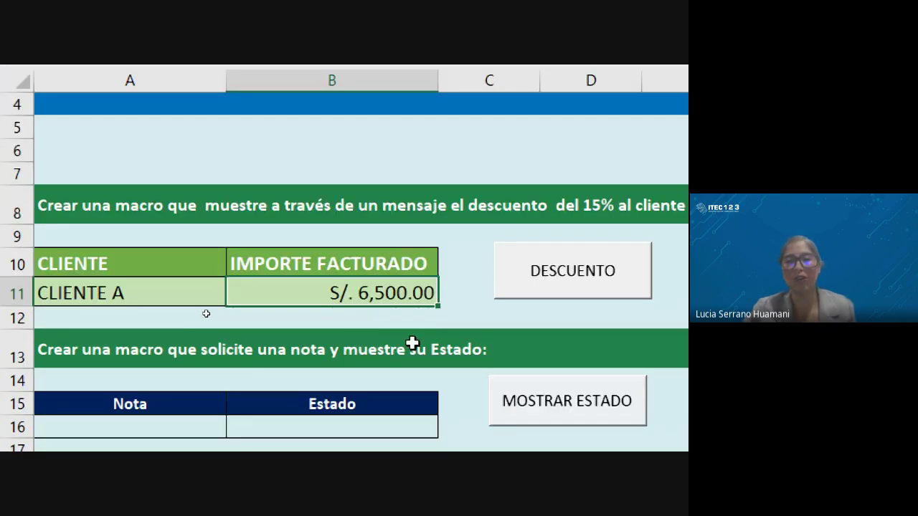
scroll(459, 215, "down", 1)
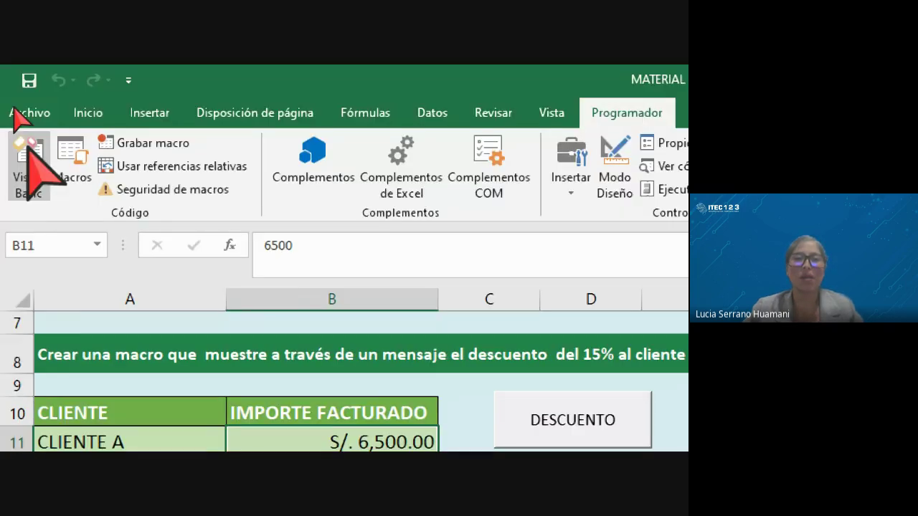
Create an empty Sub DESCUENTO() below the SUMA macro in Módulo1.
left_click(27, 143)
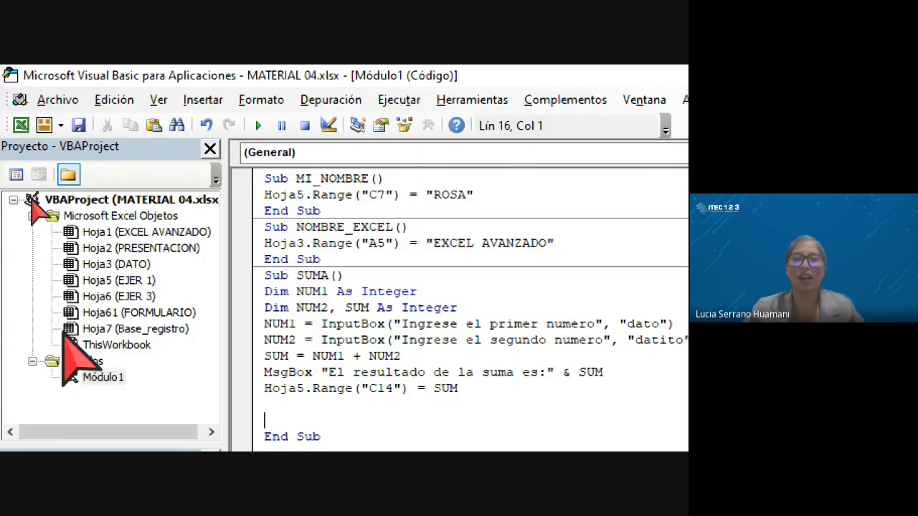
left_click(393, 283)
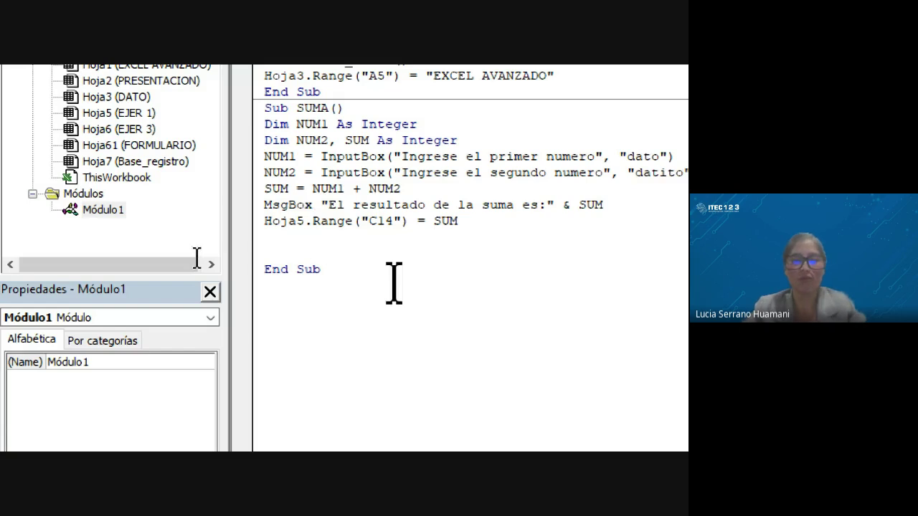
type("SUB ")
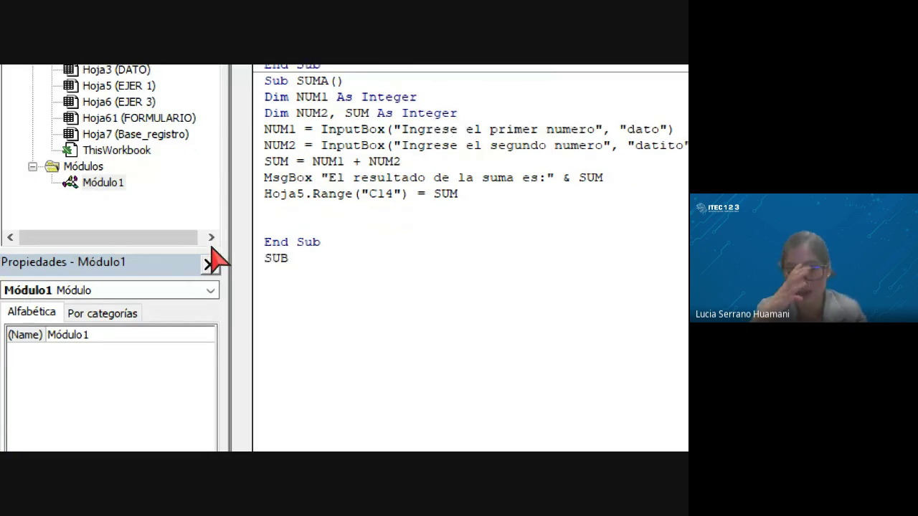
type("DES")
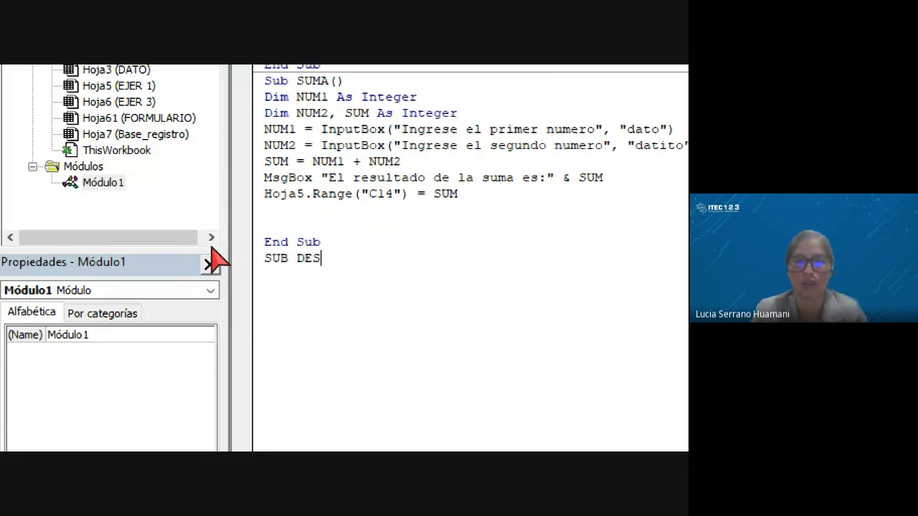
type("CUENTO")
key("Return")
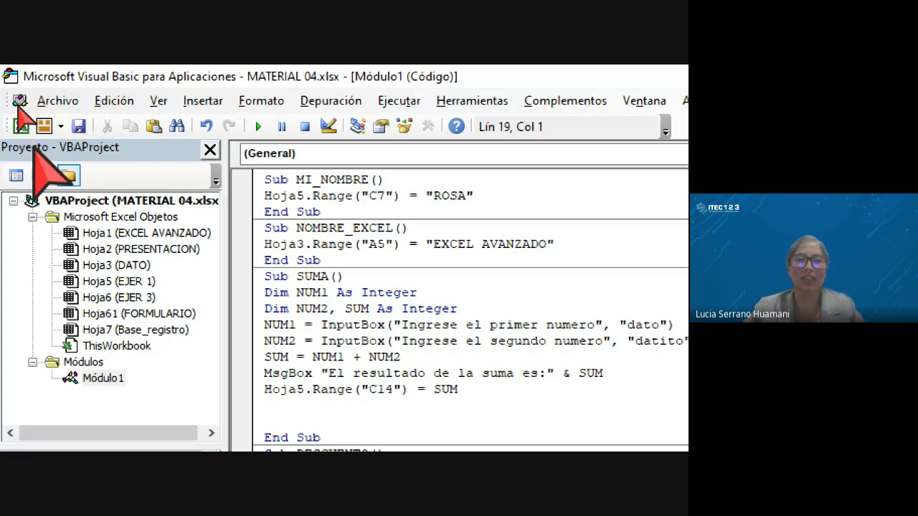
left_click(21, 127)
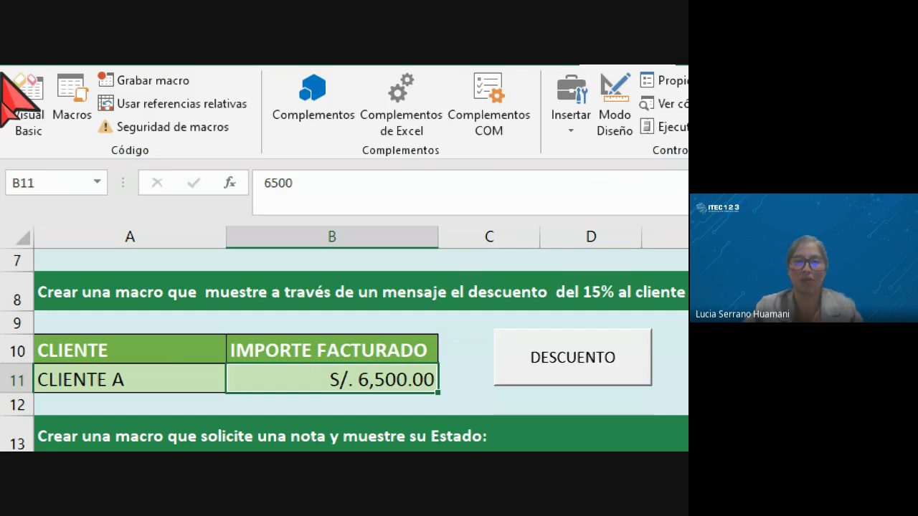
left_click(14, 97)
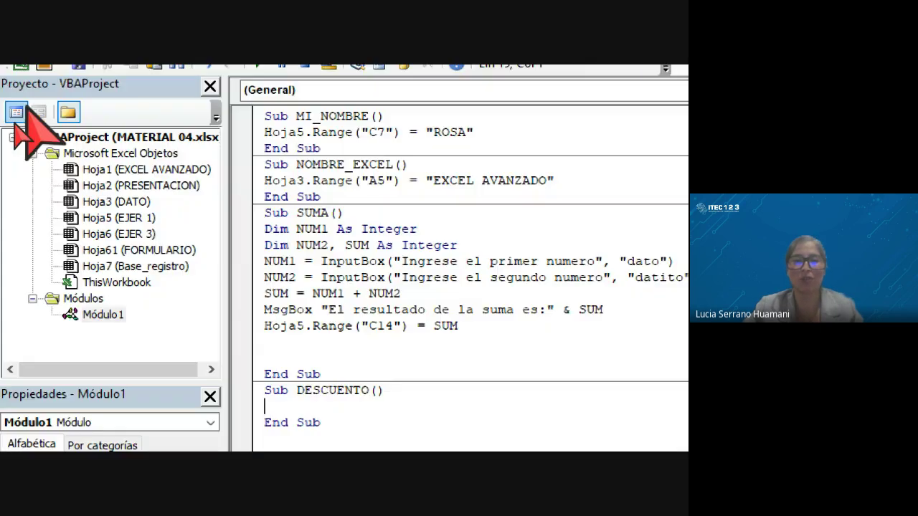
left_click(20, 63)
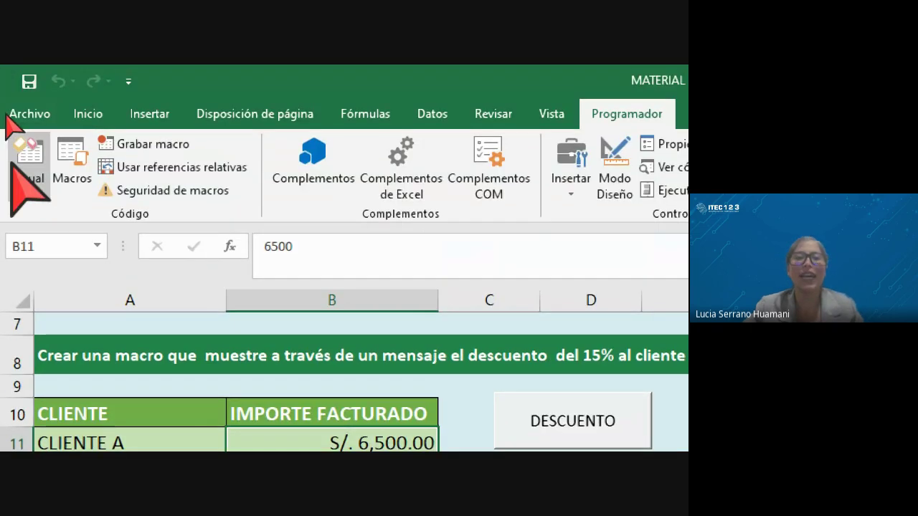
Begin the DESCUENTO body with the keyword IF.
left_click(27, 155)
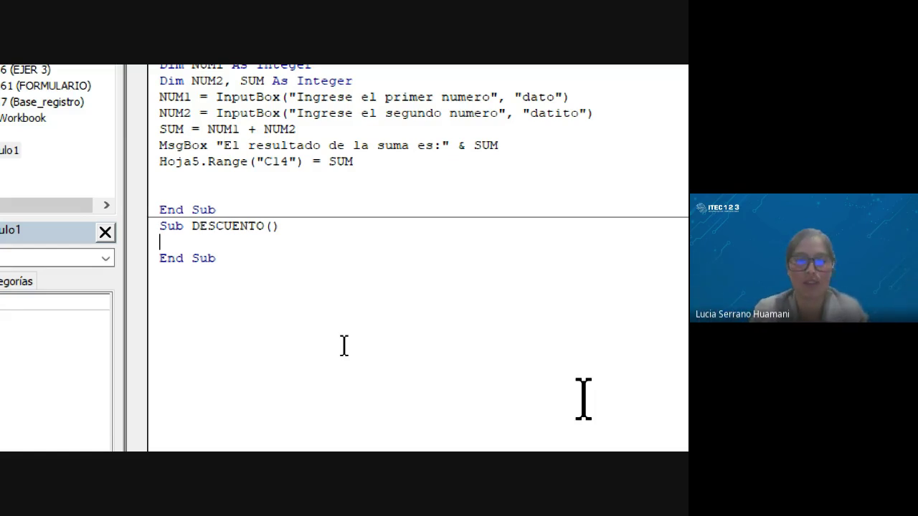
type("IF")
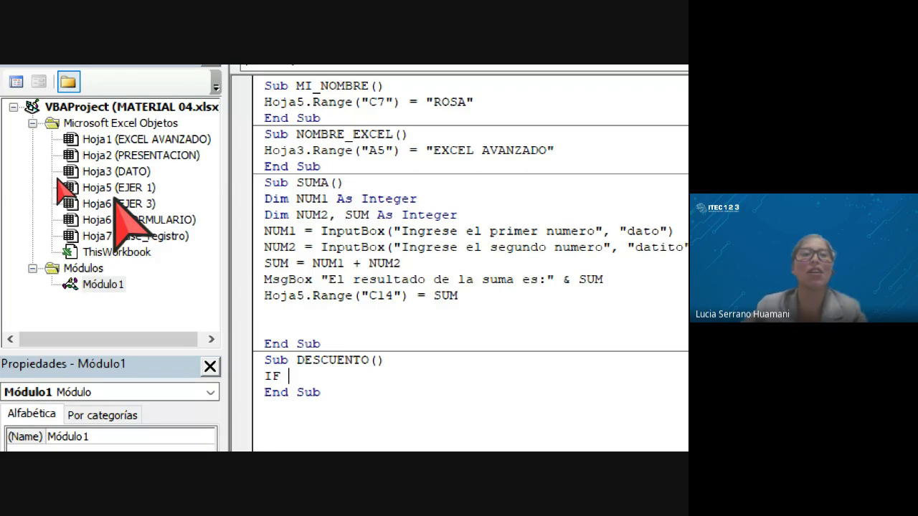
Extend the IF line to HOJA5.Range("B11"), fixing the mistyped sheet name along the way.
key("alt+F11")
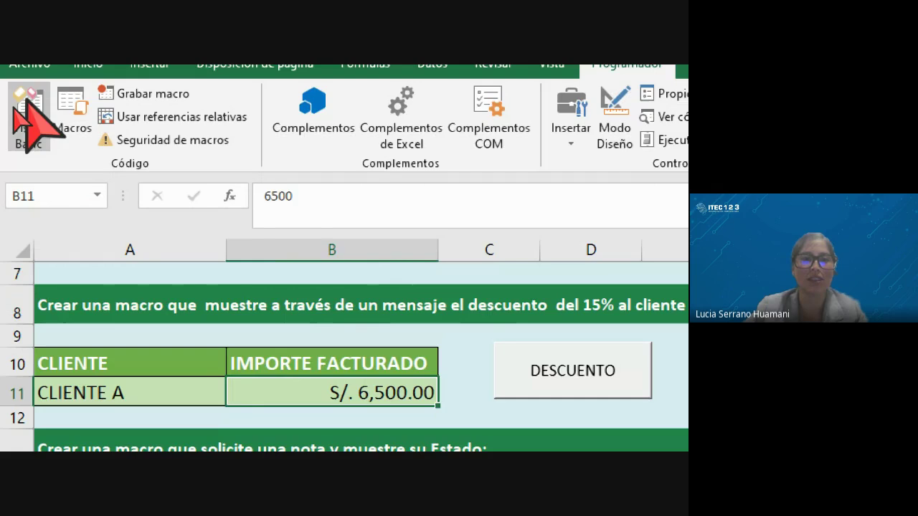
left_click(7, 86)
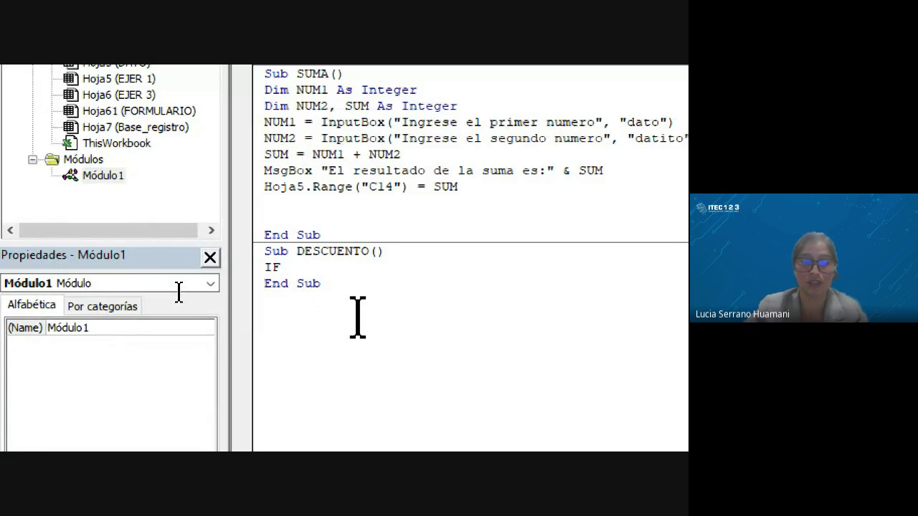
type("HO")
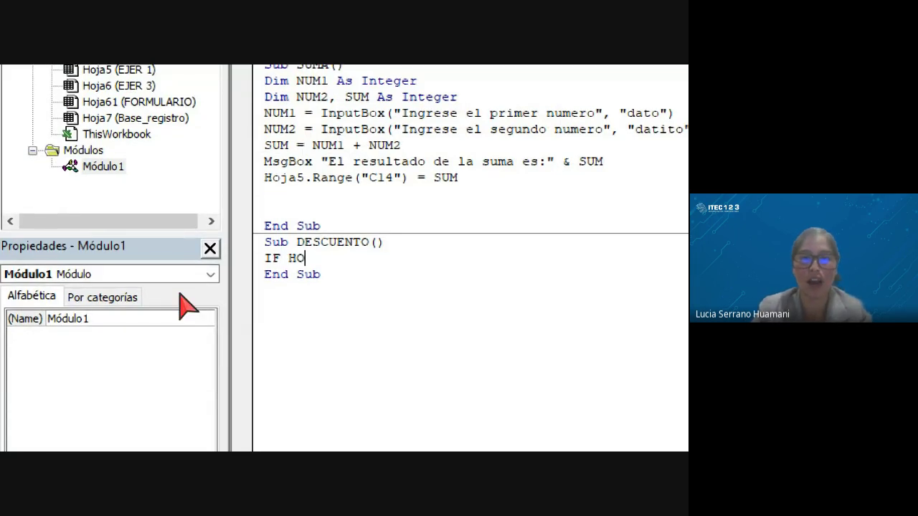
type("JA.")
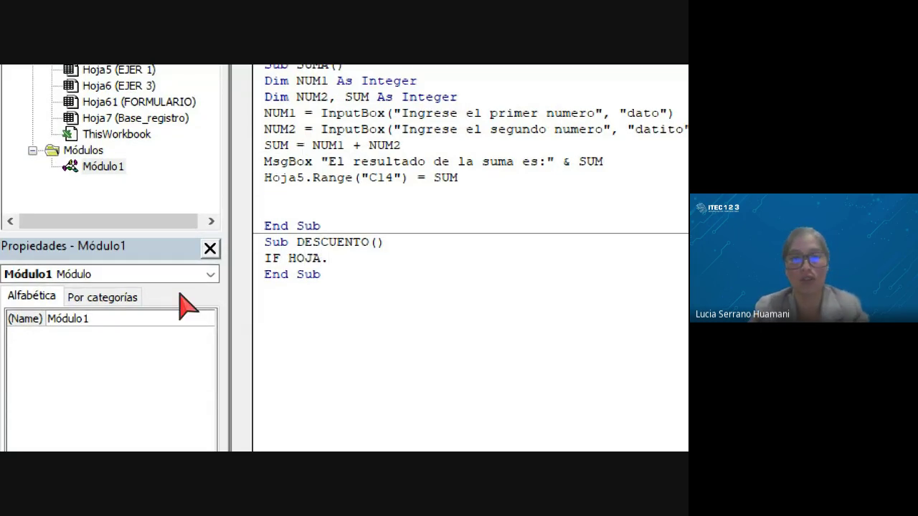
type("5")
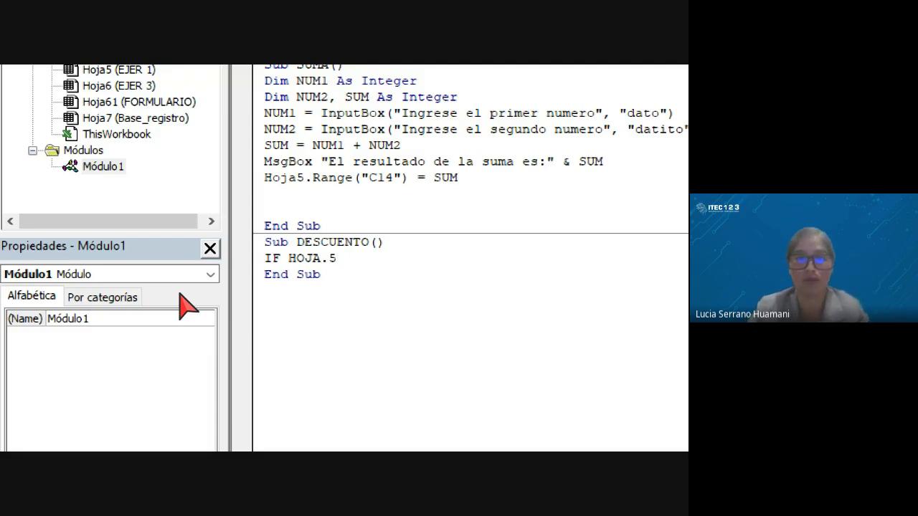
key("BackSpace")
key("BackSpace")
type("5.")
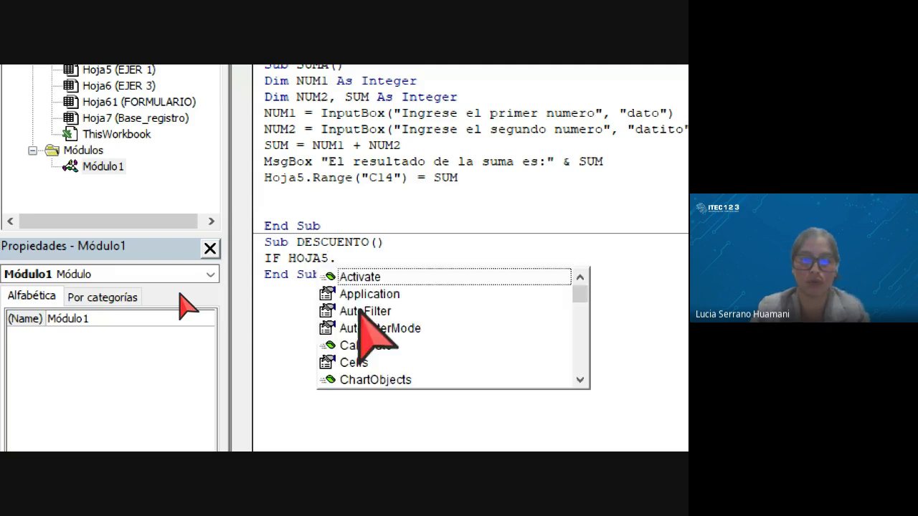
type("RA")
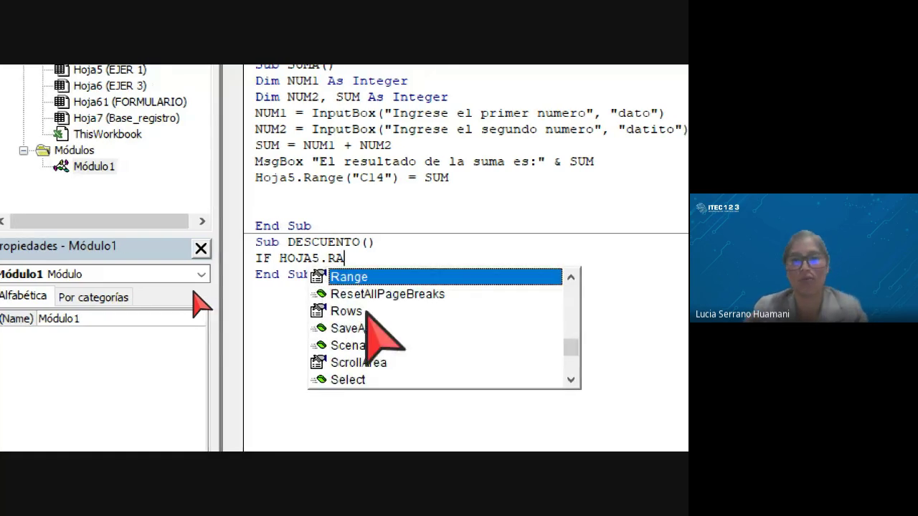
double_click(372, 278)
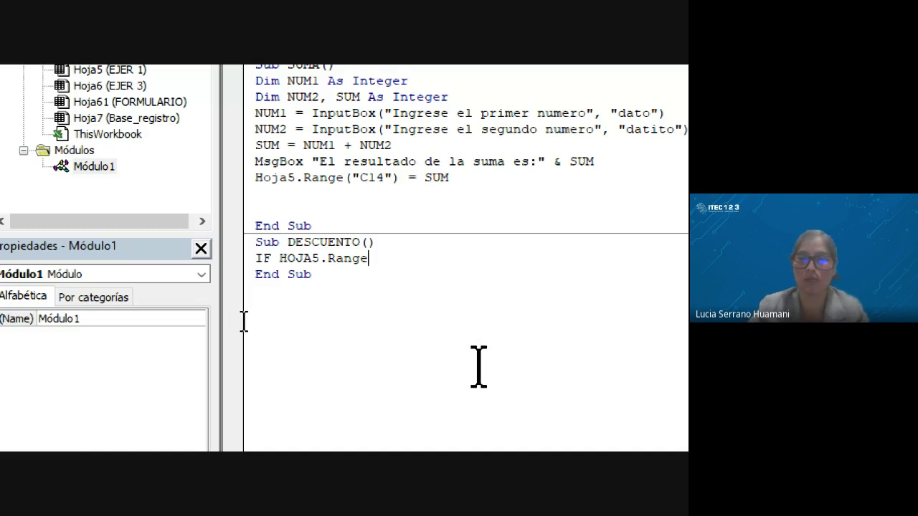
type("(")
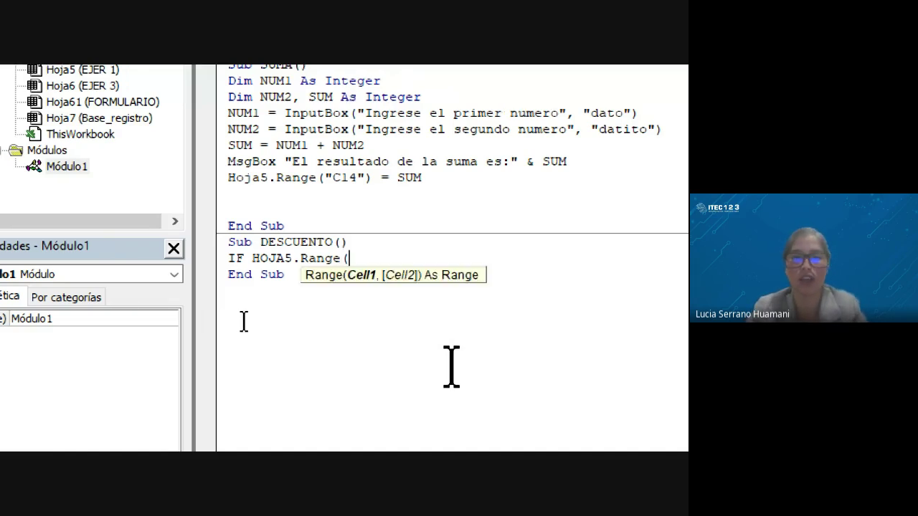
type("\"B")
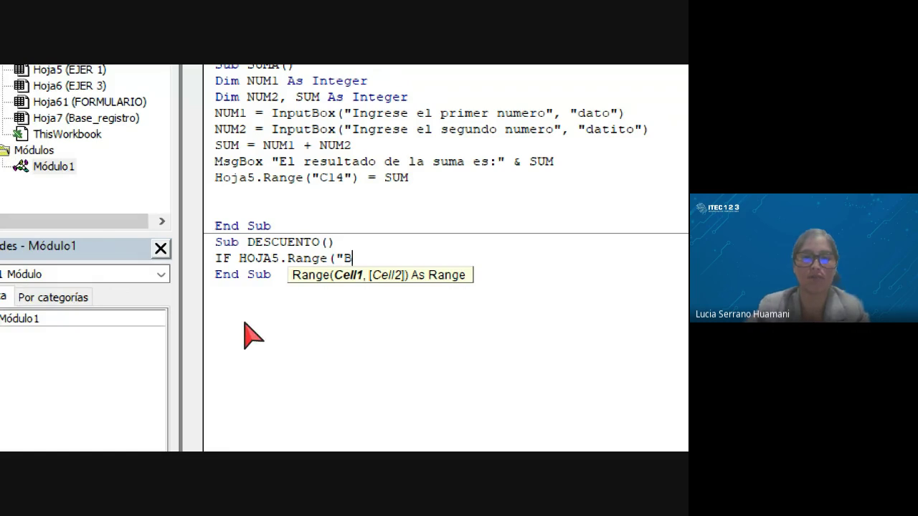
left_click(17, 127)
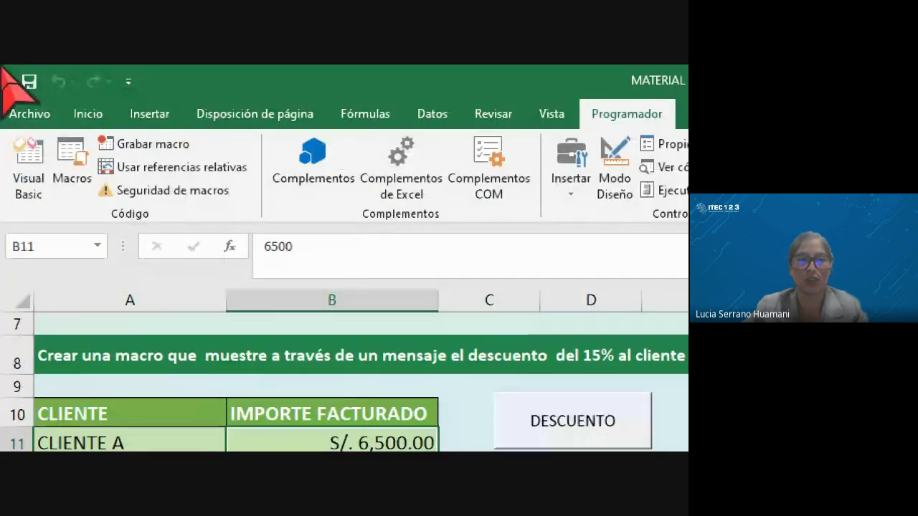
key("alt+F11")
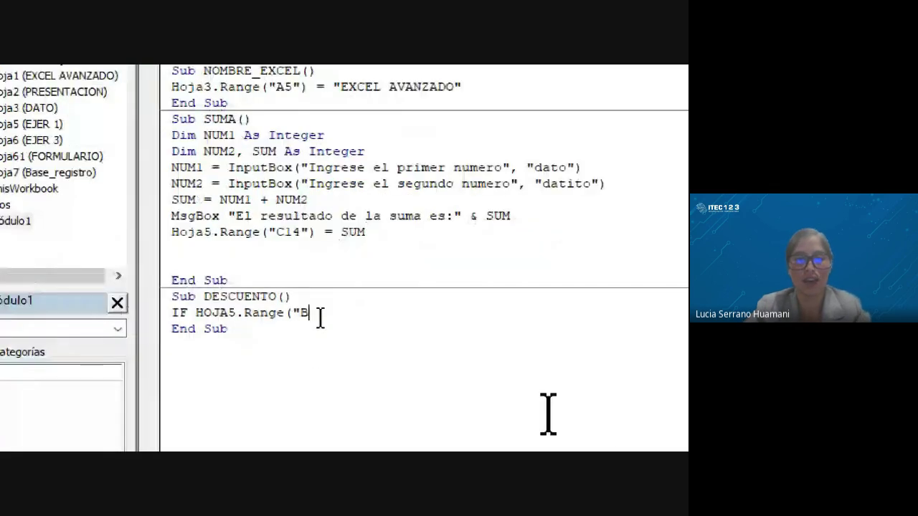
type("11")
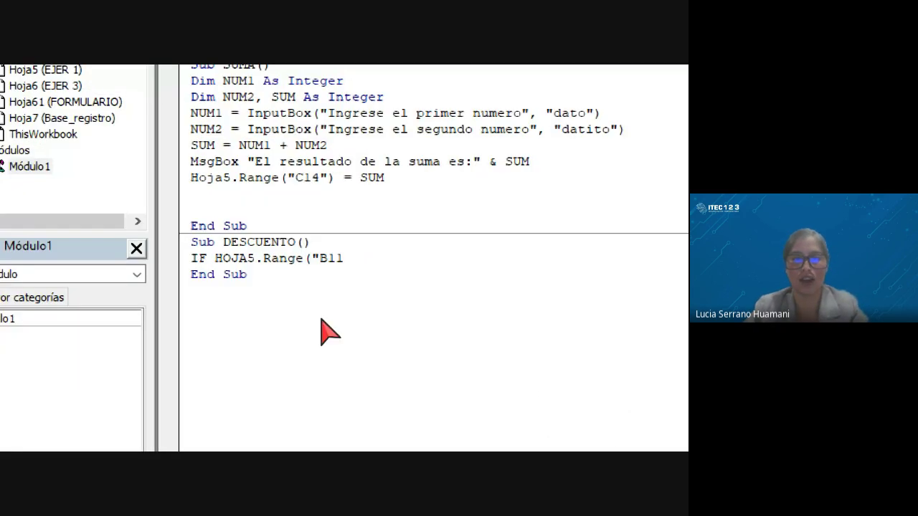
type("\")")
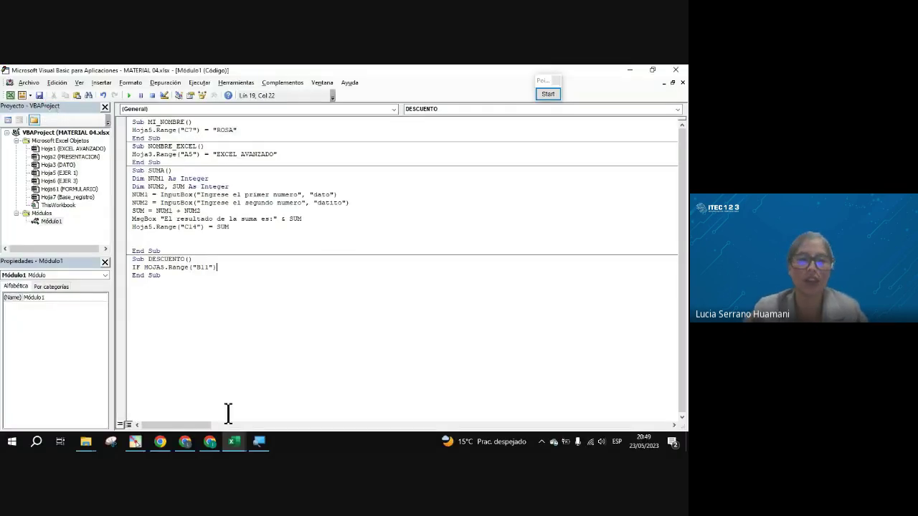
Dismiss the calendar reminder in Chrome and return to Excel.
left_click(210, 441)
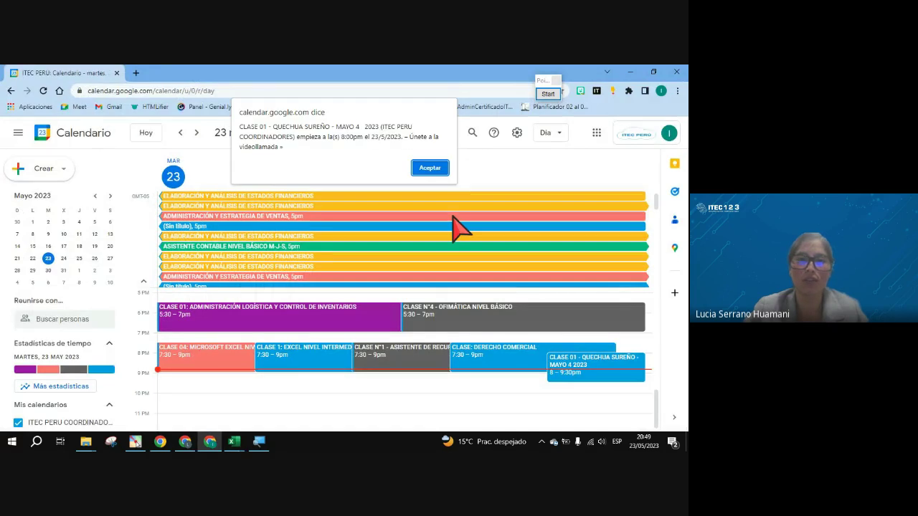
key("Return")
left_click(234, 441)
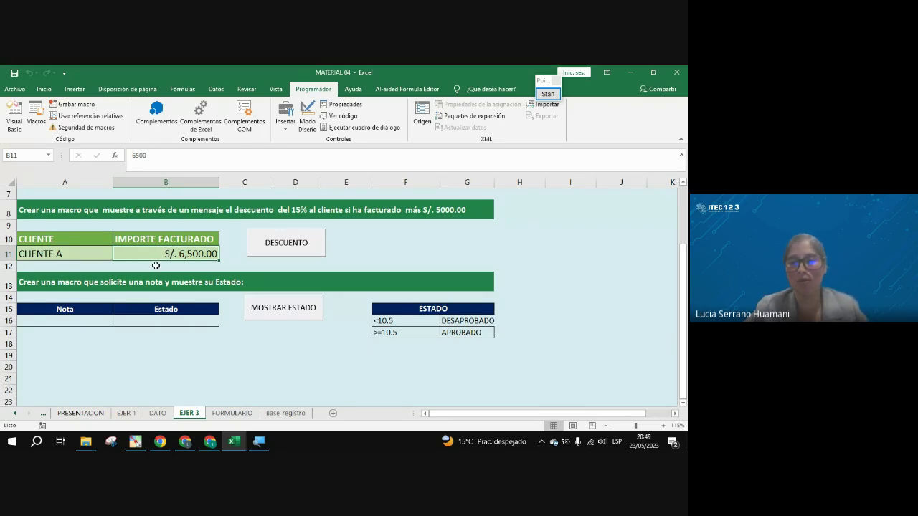
Turn off the camera in the Meet call and come back to Excel's EJER 3 sheet.
left_click(187, 443)
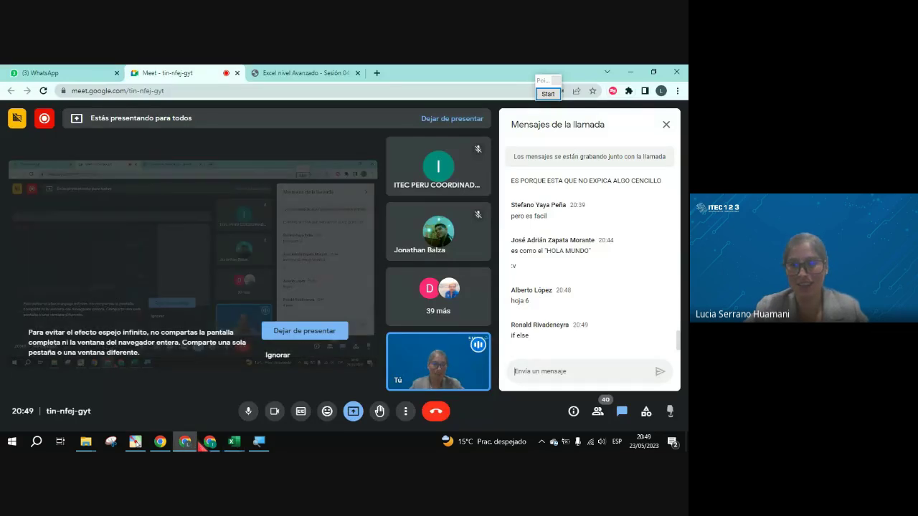
left_click(273, 413)
key("alt+Tab")
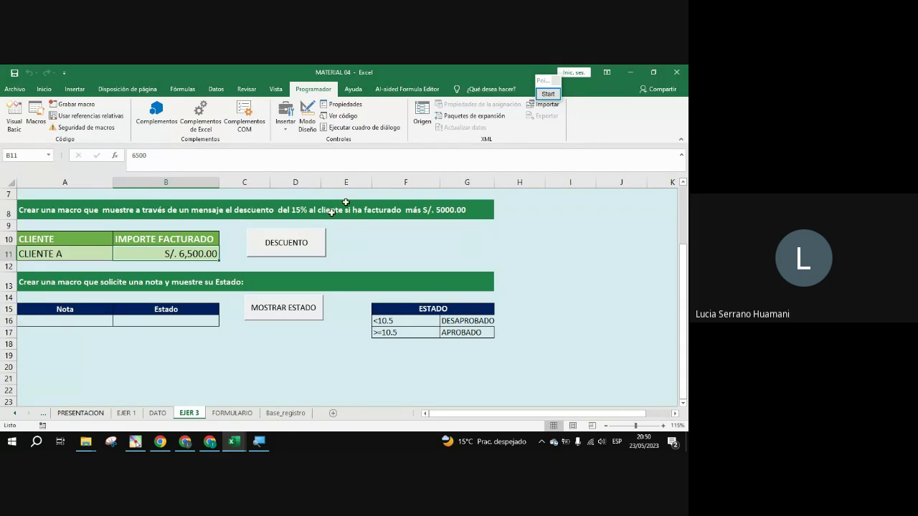
Strip the HOJA5 sheet prefix from the IF line, leaving Range("B11").
left_click(23, 120)
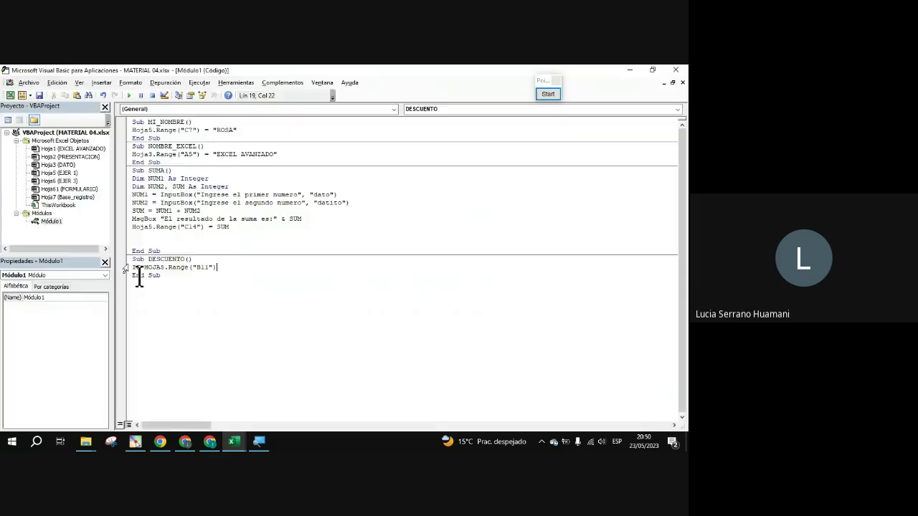
left_click(167, 267)
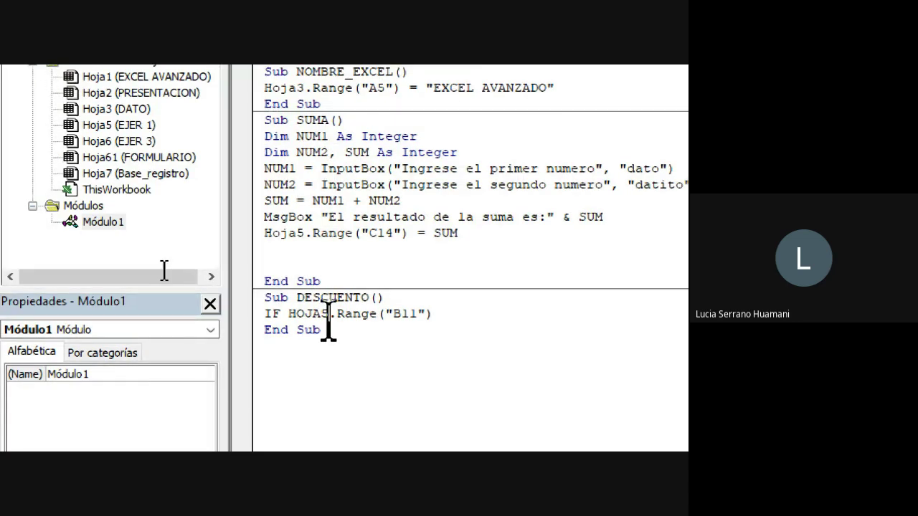
key("BackSpace")
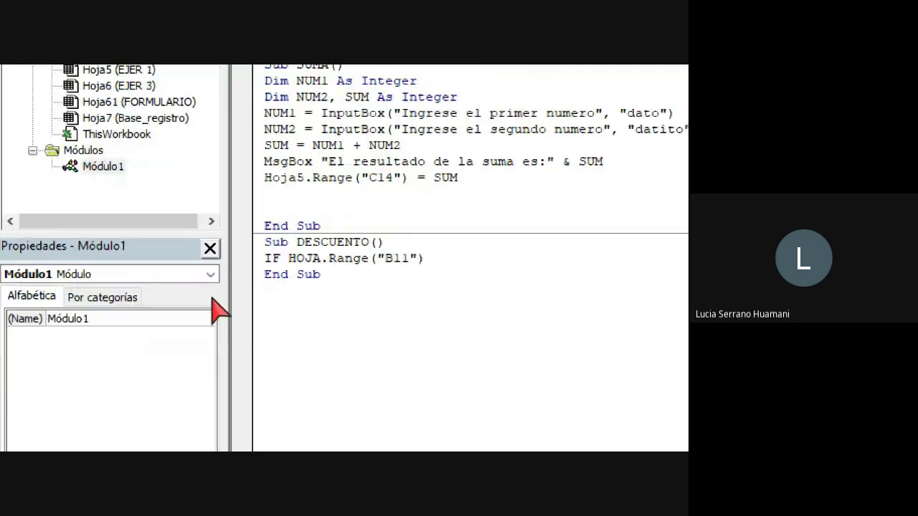
type("6")
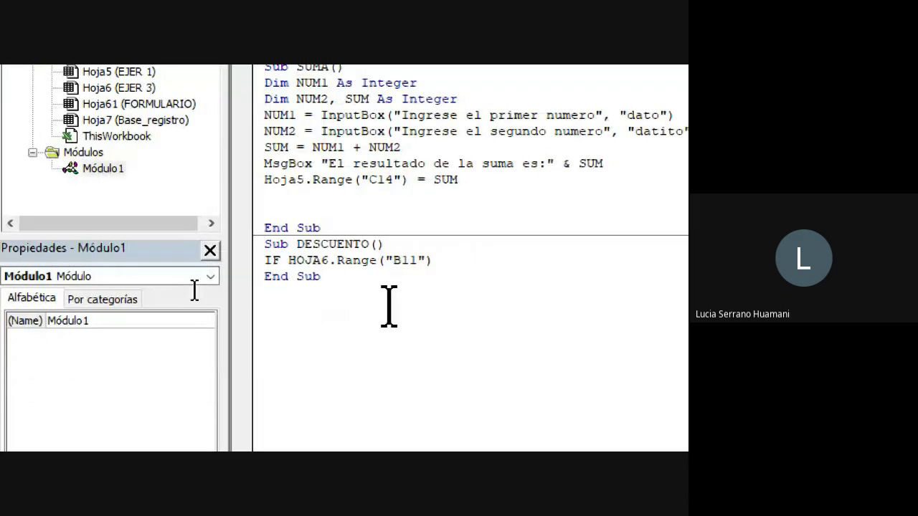
key("BackSpace")
key("BackSpace")
key("BackSpace")
key("BackSpace")
key("BackSpace")
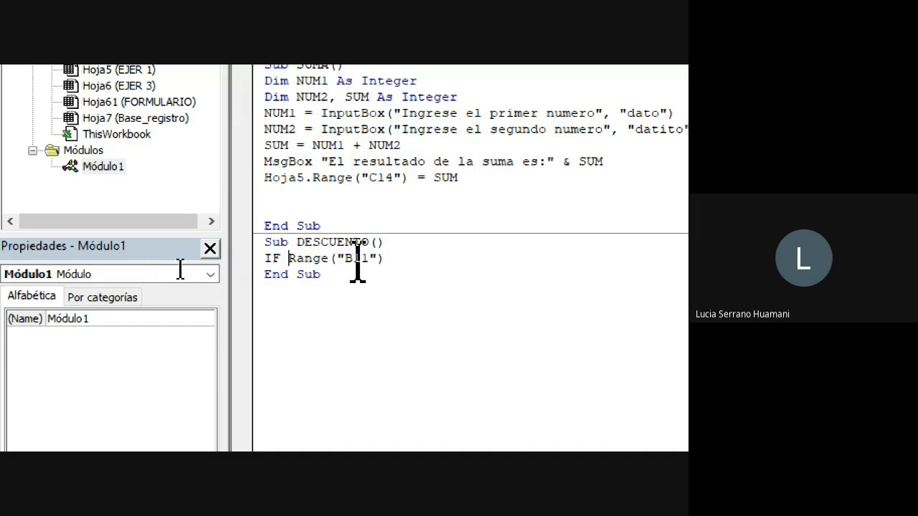
left_click_drag(402, 258, 427, 271)
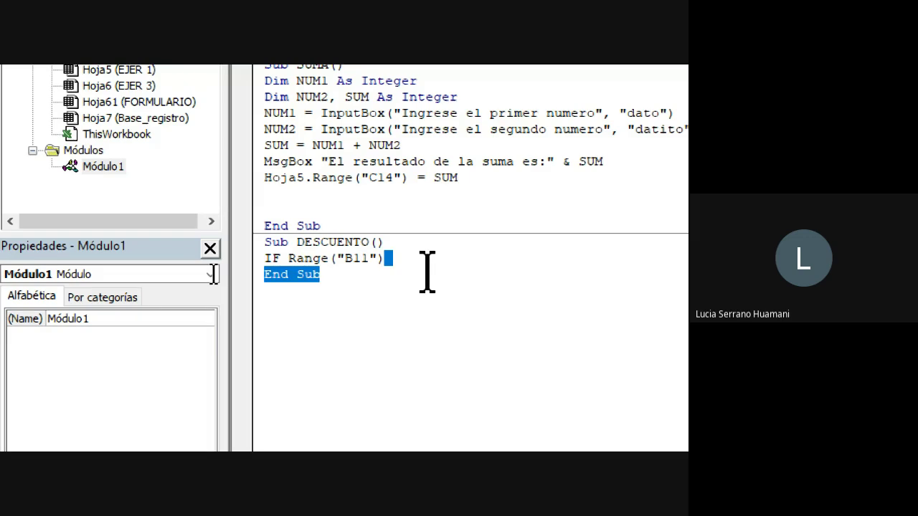
key("Delete")
key("Return")
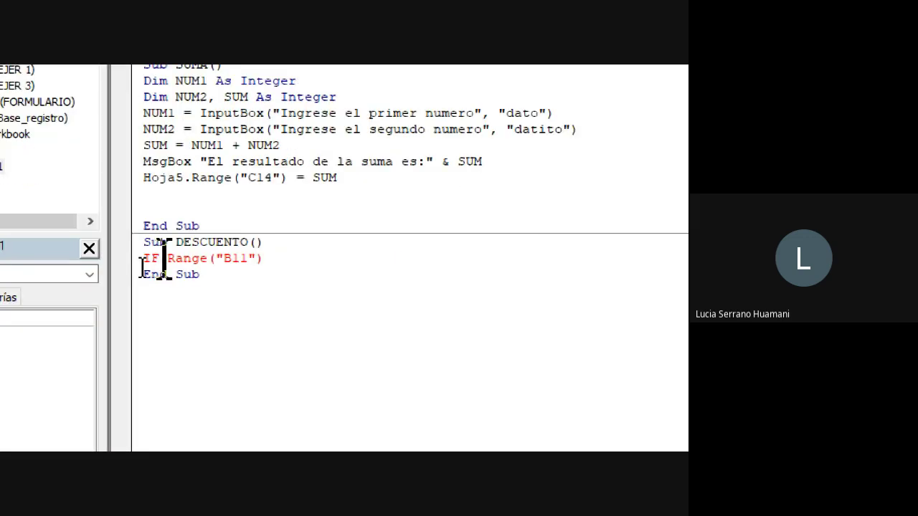
Append .Value to Range("B11"), then highlight Value and B11 while explaining them.
type(".")
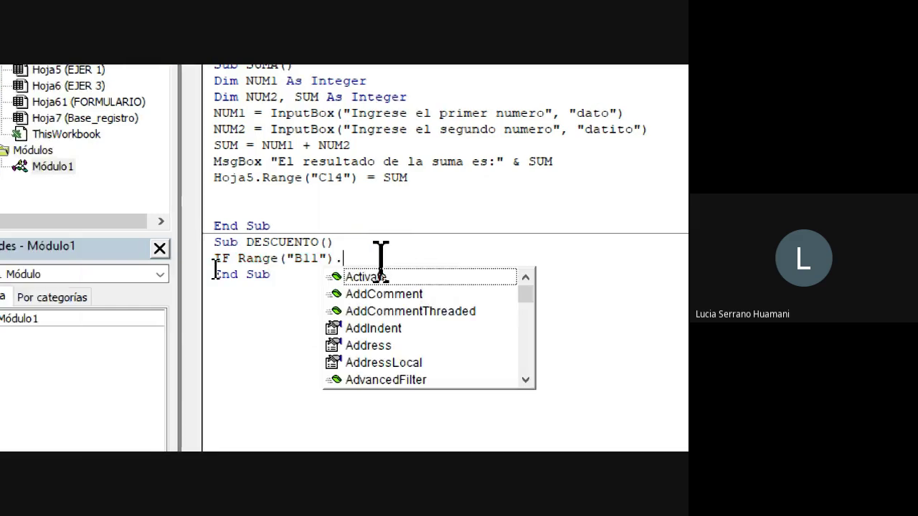
type("VALE")
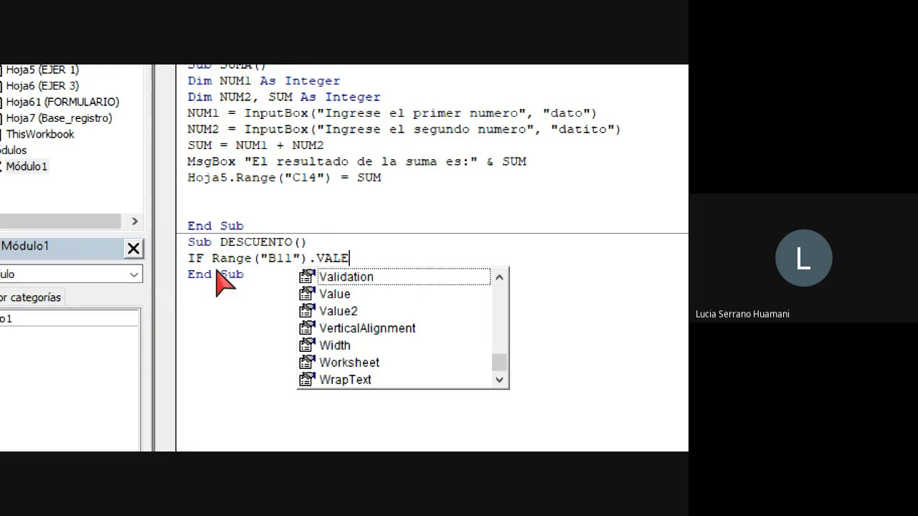
double_click(337, 294)
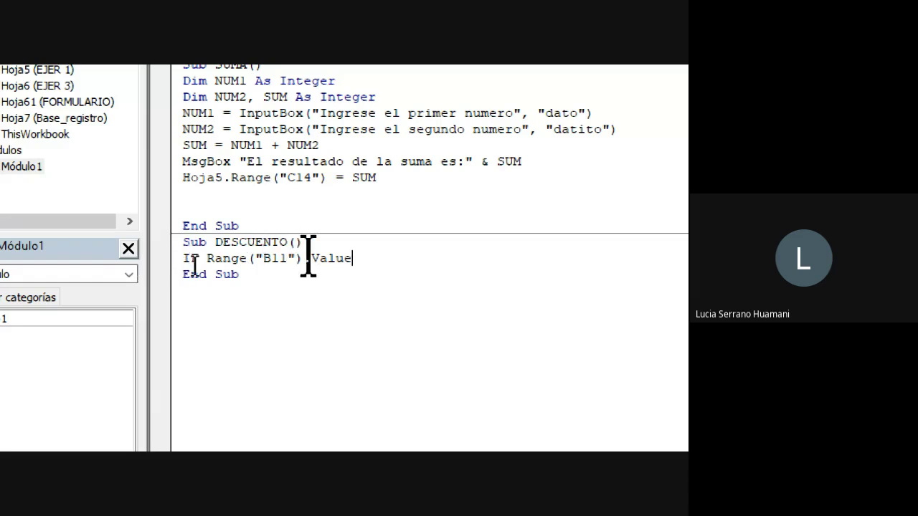
mouse_move(312, 257)
left_mouse_down()
mouse_move(343, 257)
mouse_move(205, 258)
left_mouse_up()
left_click(342, 258)
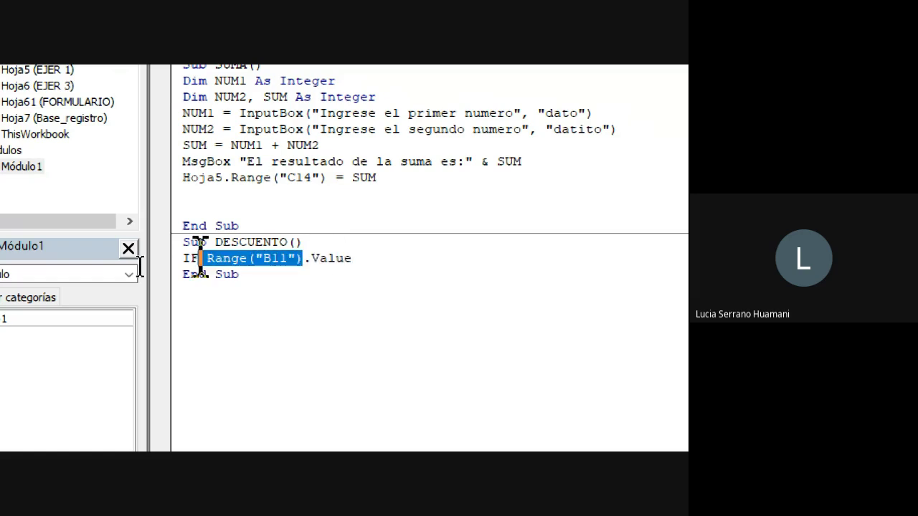
left_click(264, 258)
left_click_drag(264, 258, 286, 258)
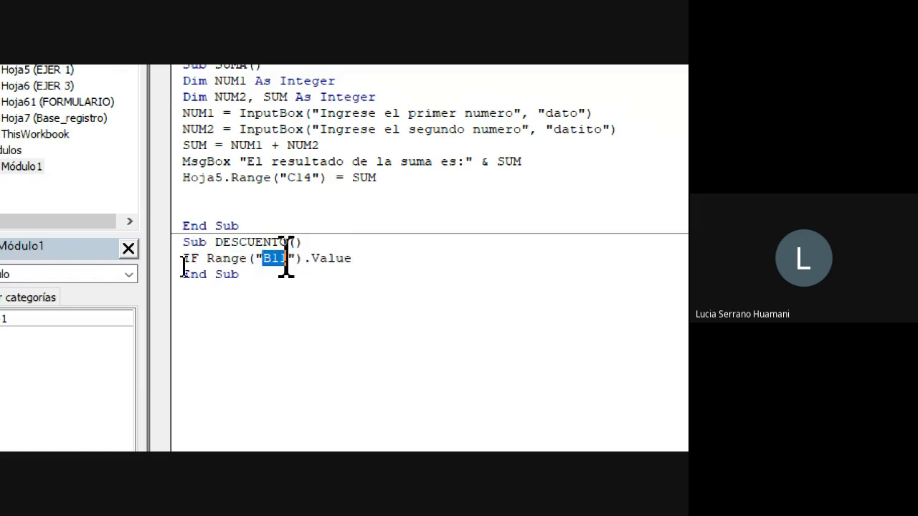
left_click(381, 275)
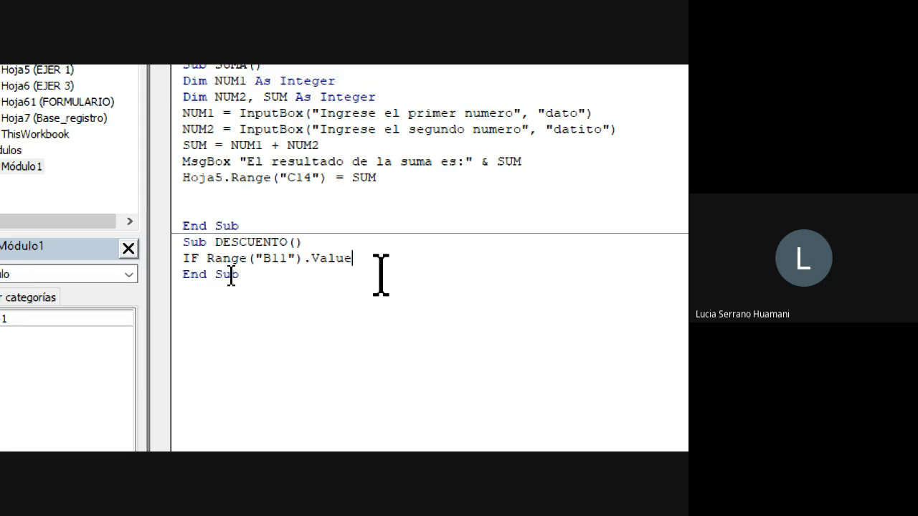
Finish the condition as If Range("B11").Value > 5000 Then and start a new line.
type(">")
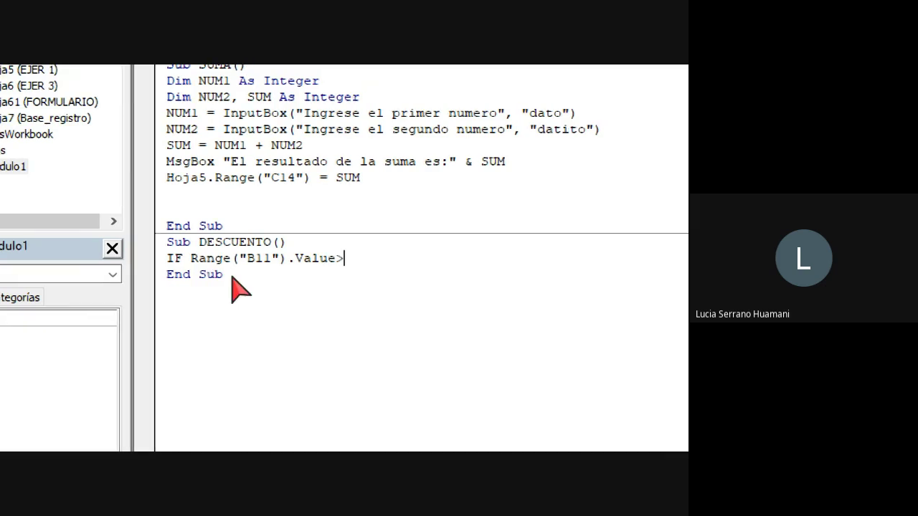
key("BackSpace")
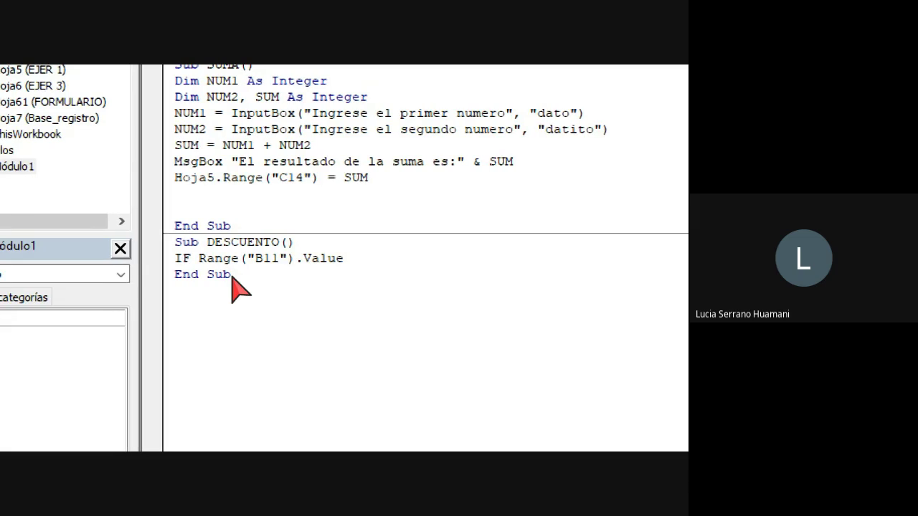
type(">")
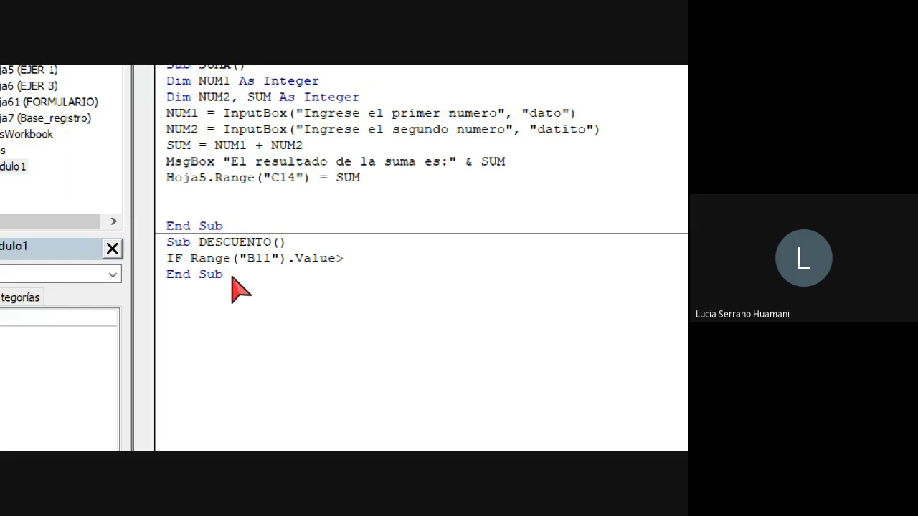
type("500")
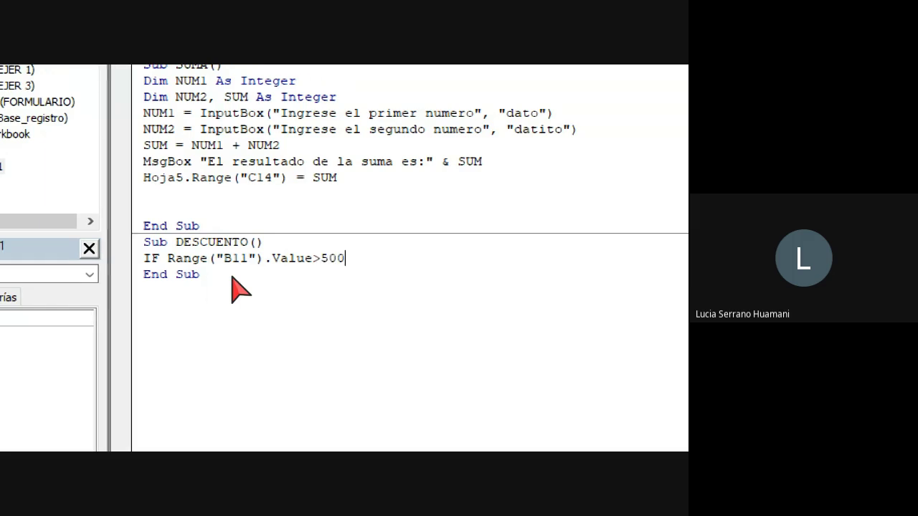
type("0")
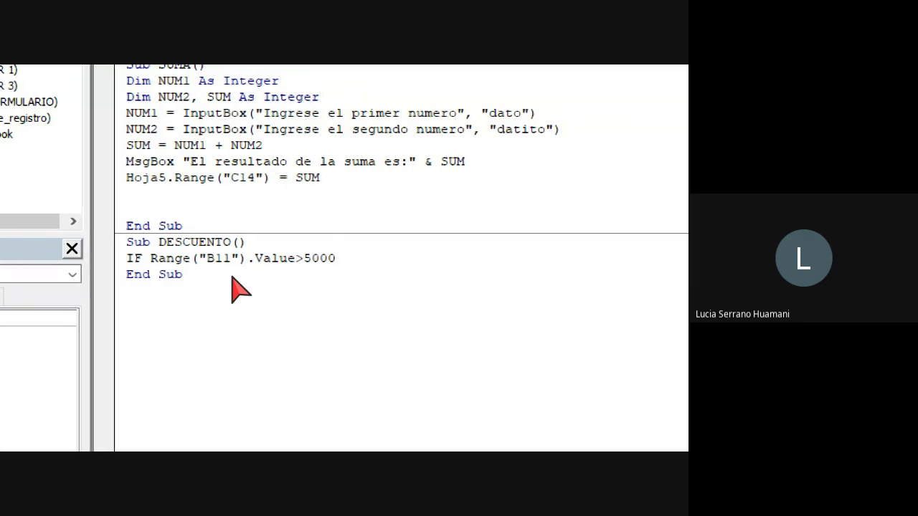
type(" THEN")
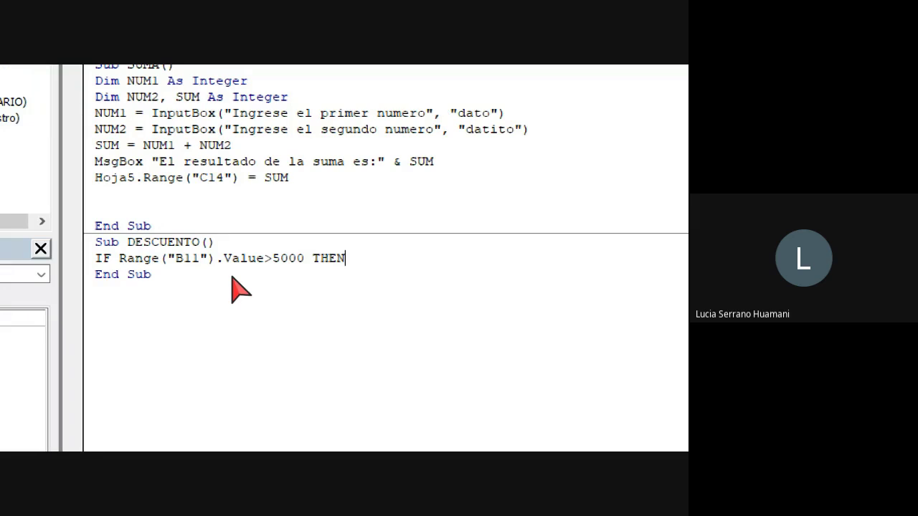
key("Return")
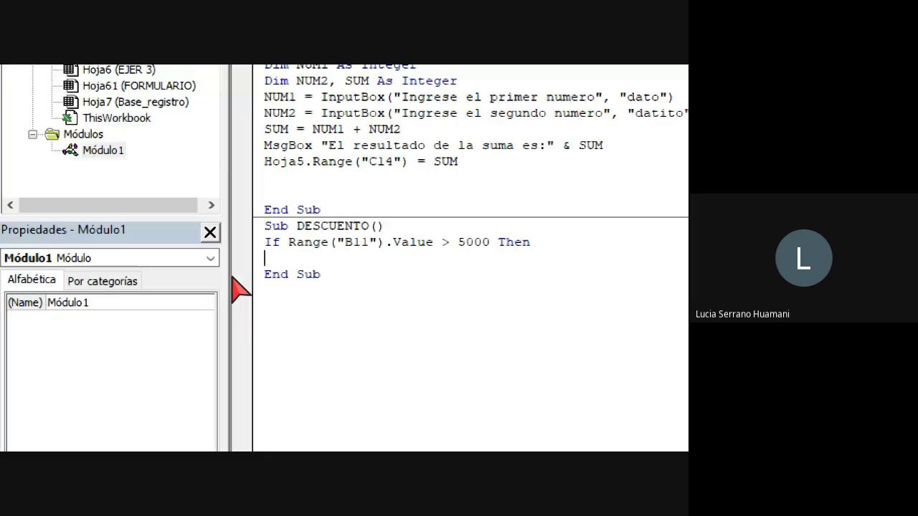
Highlight If, the B11 condition and Then to explain them, ending inside the If block.
double_click(276, 242)
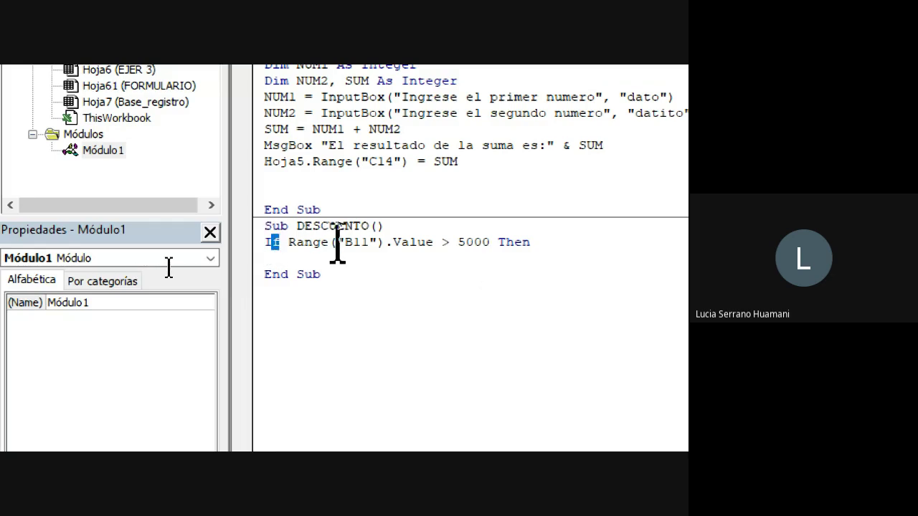
left_click_drag(340, 244, 397, 253)
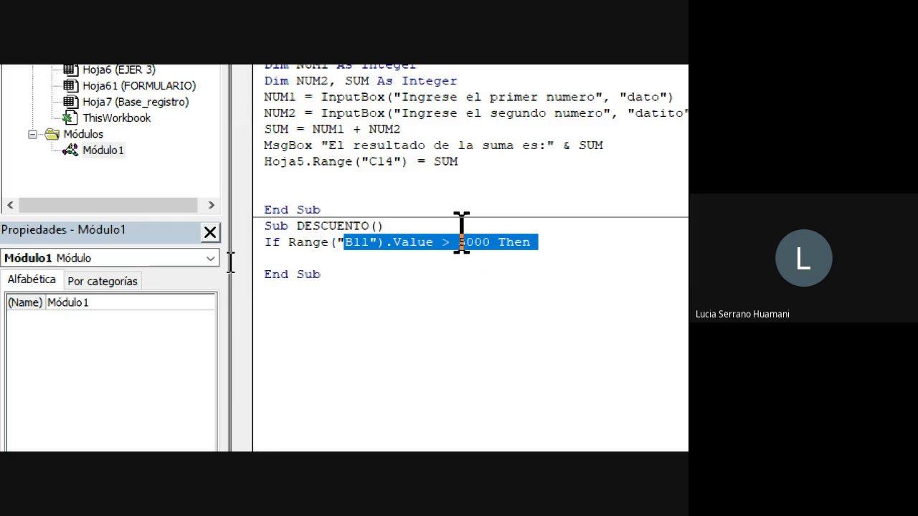
left_click(503, 240)
left_click_drag(502, 243, 531, 248)
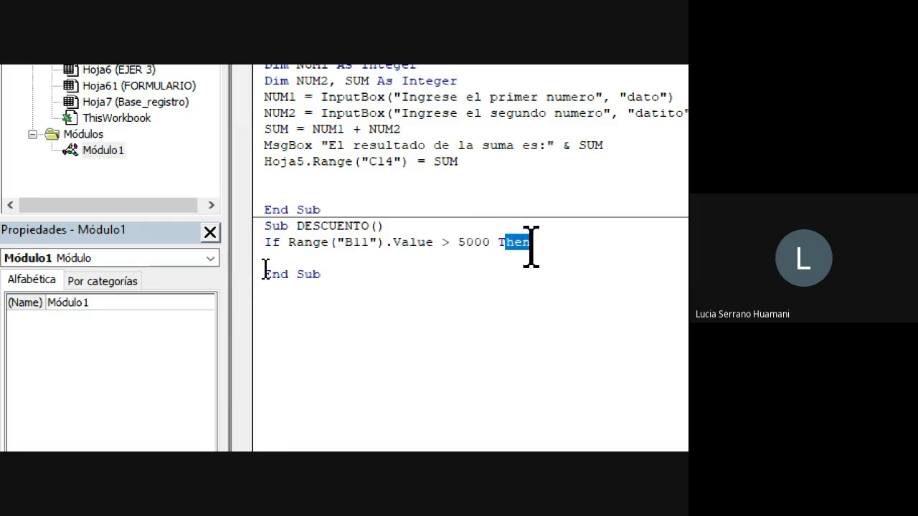
left_click(307, 255)
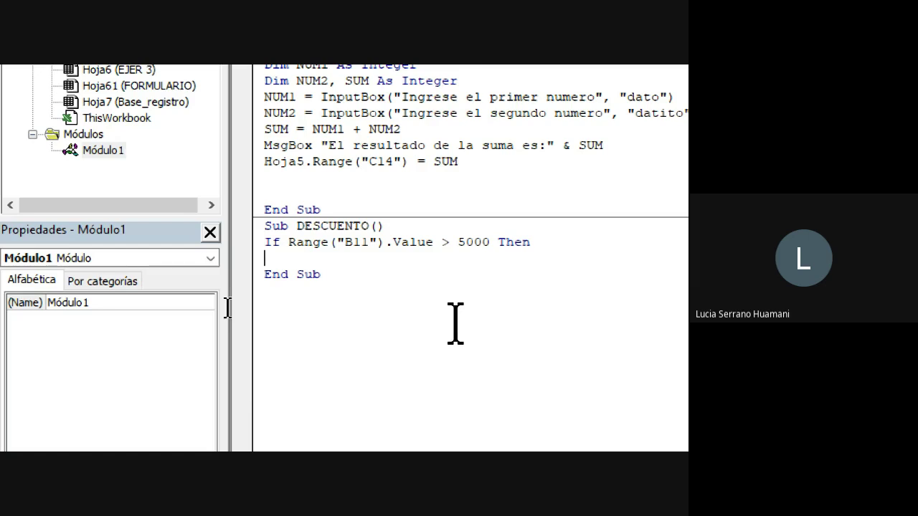
Write DES=RANGE("B11").Value inside the If block, picking Value from IntelliSense.
type("DES")
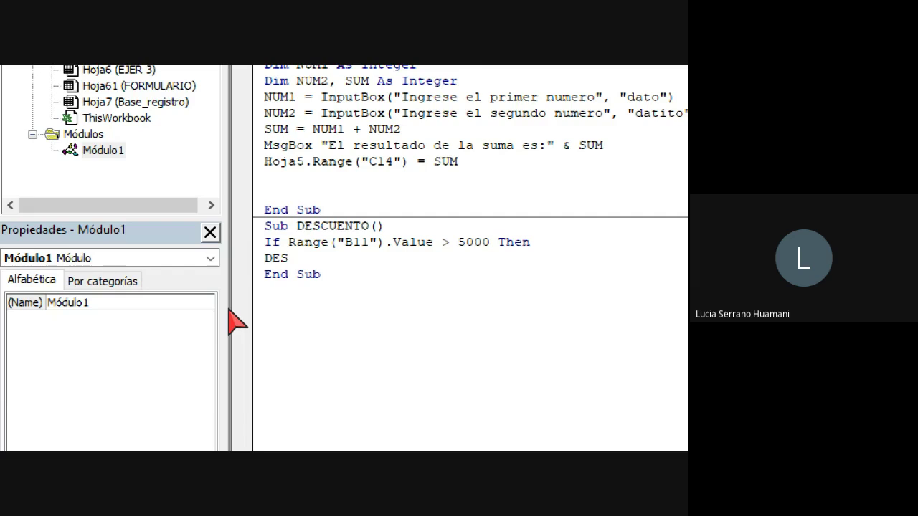
type("=")
type("RANG")
type("E(")
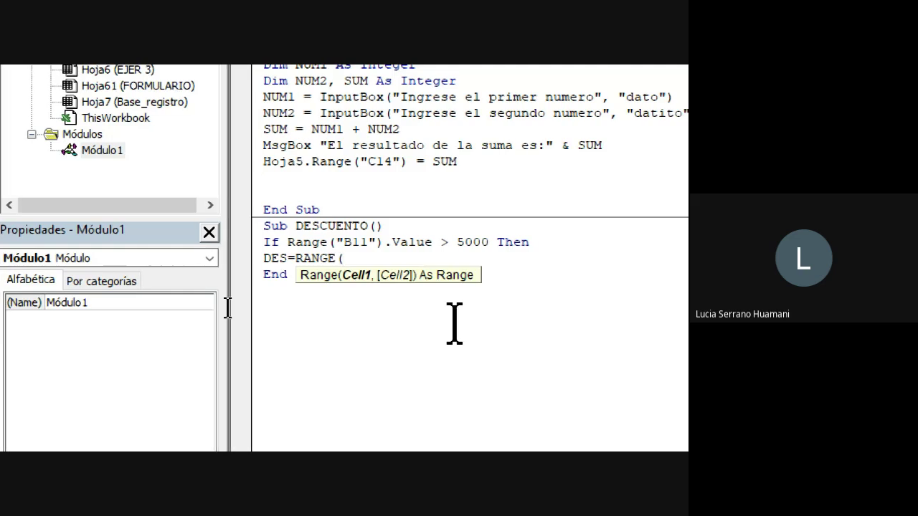
type("\"B1")
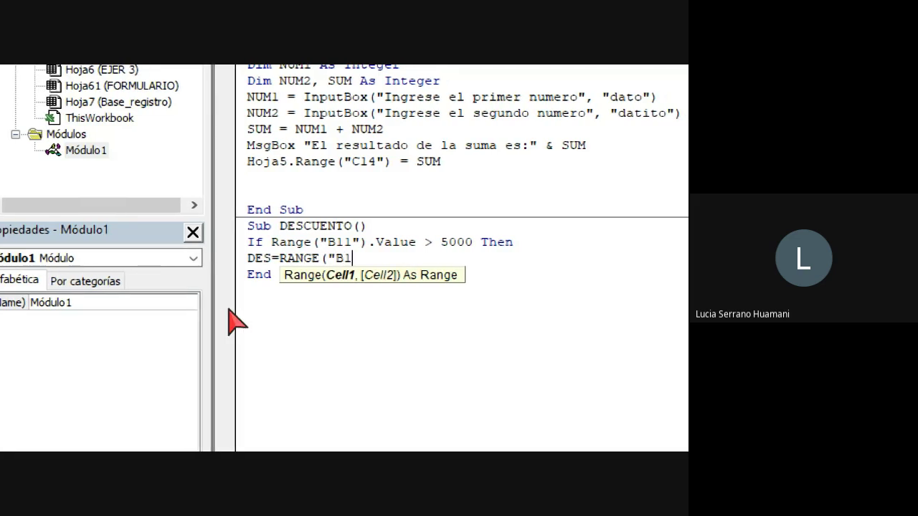
type("1")
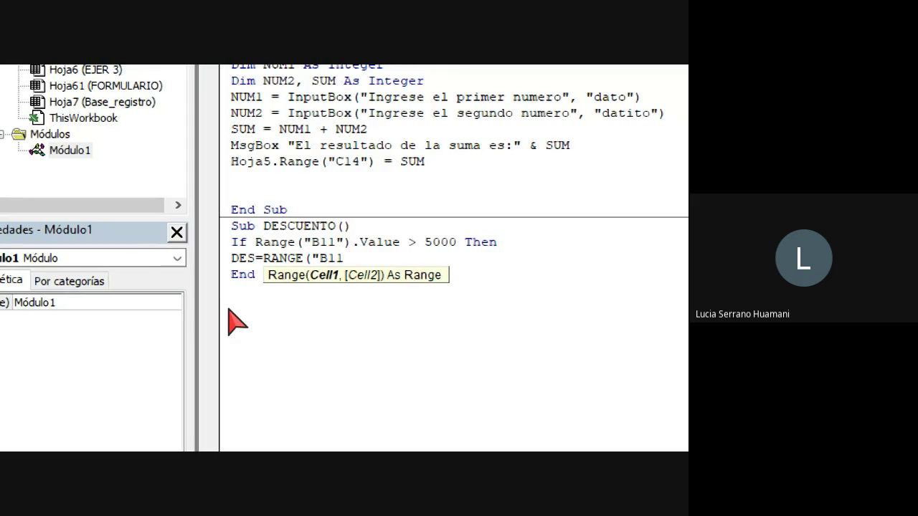
type("\")")
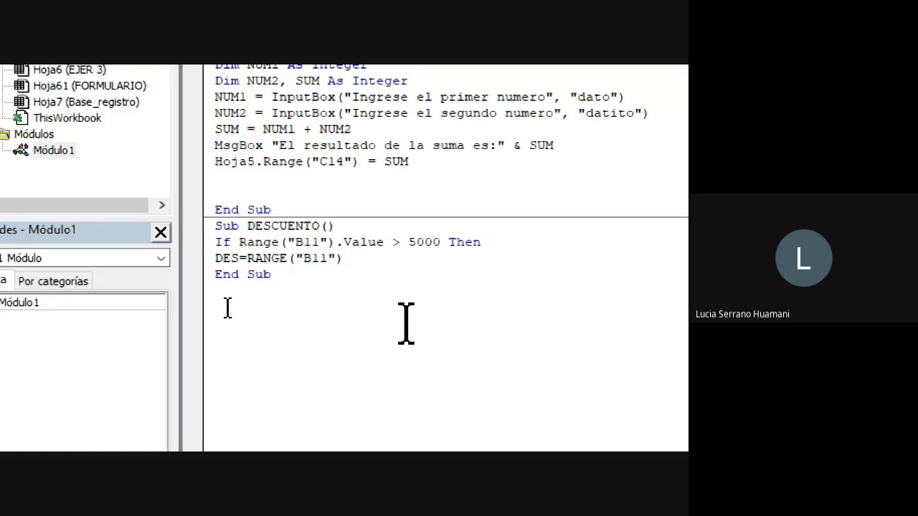
type("*")
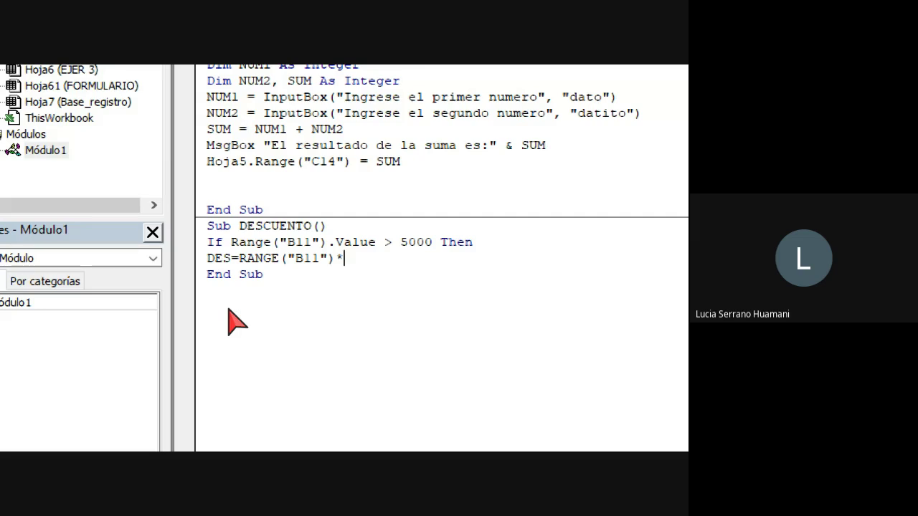
key("BackSpace")
key("BackSpace")
type(")")
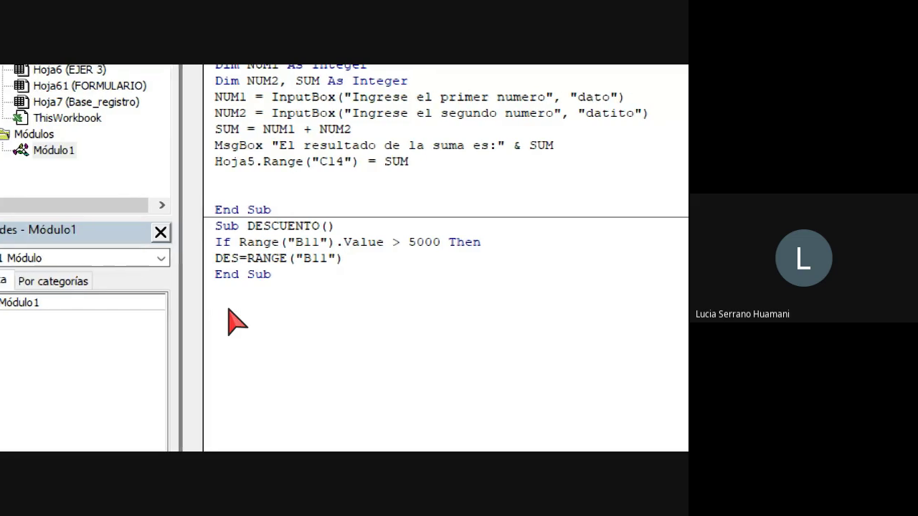
type(".VU")
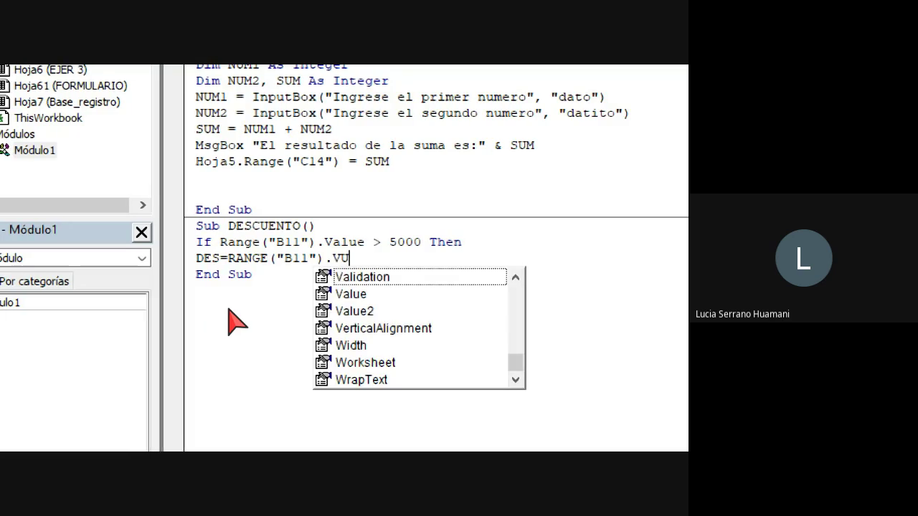
key("BackSpace")
type("ALUE")
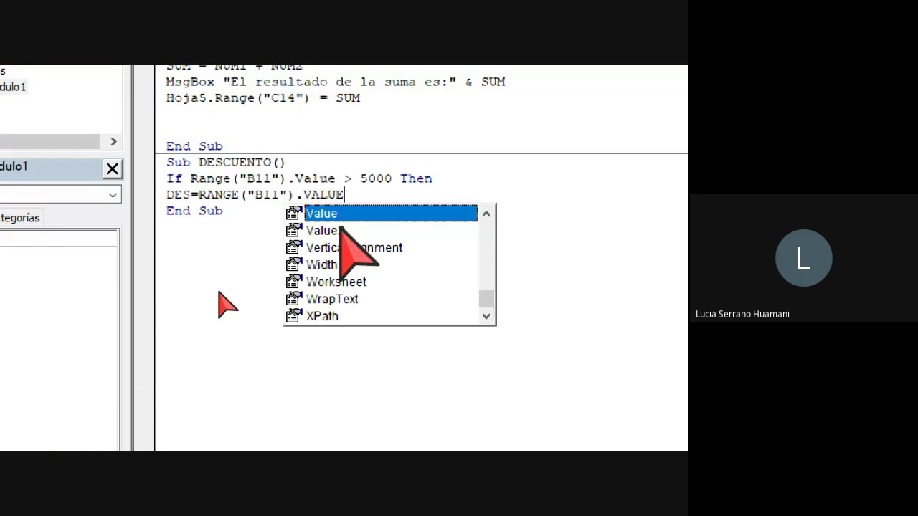
double_click(332, 217)
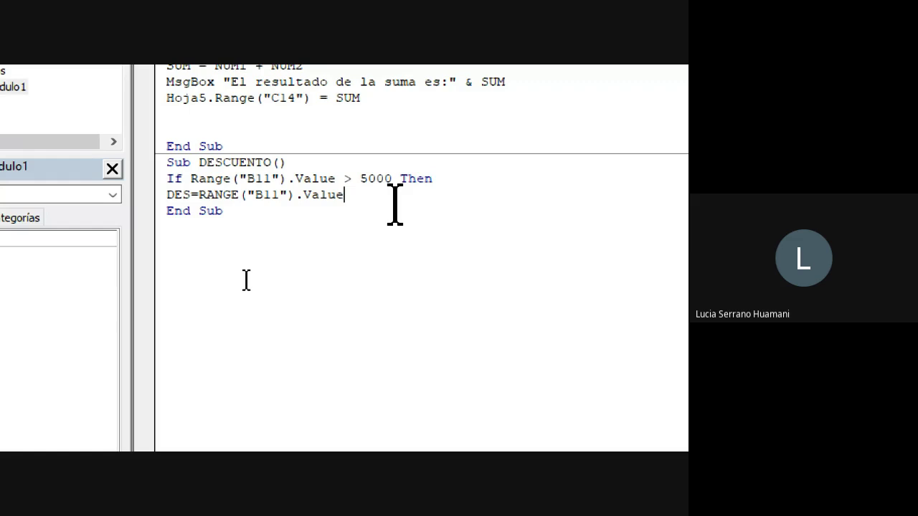
left_click_drag(246, 180, 260, 179)
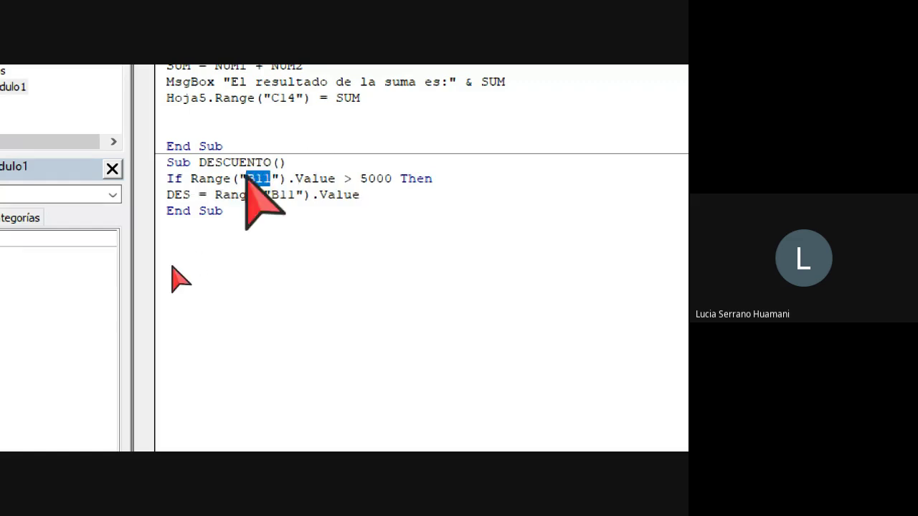
left_click(294, 179)
left_click_drag(295, 178, 327, 179)
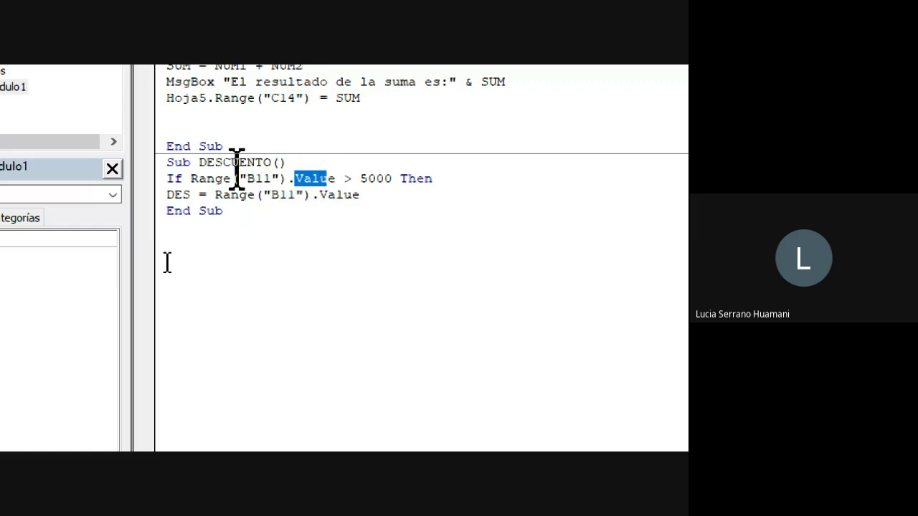
left_click_drag(247, 162, 264, 179)
left_click_drag(358, 179, 433, 178)
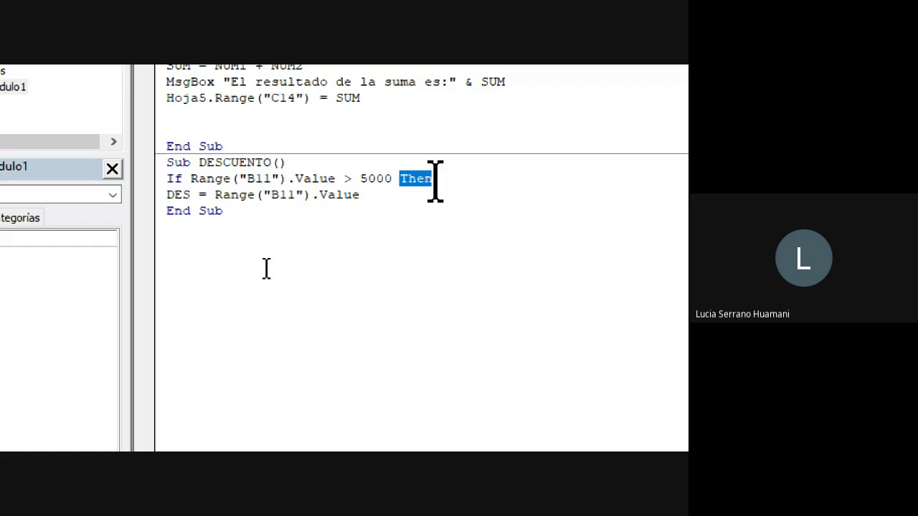
left_click_drag(167, 194, 192, 195)
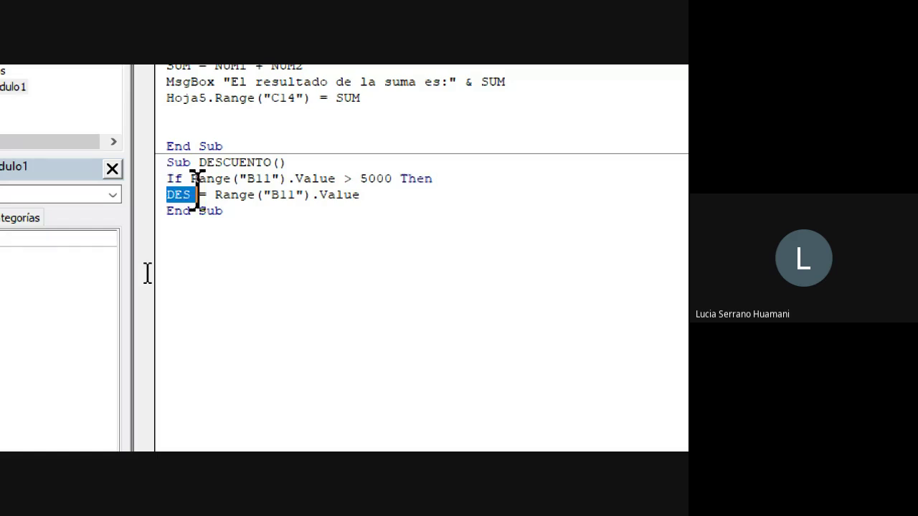
left_click(212, 194)
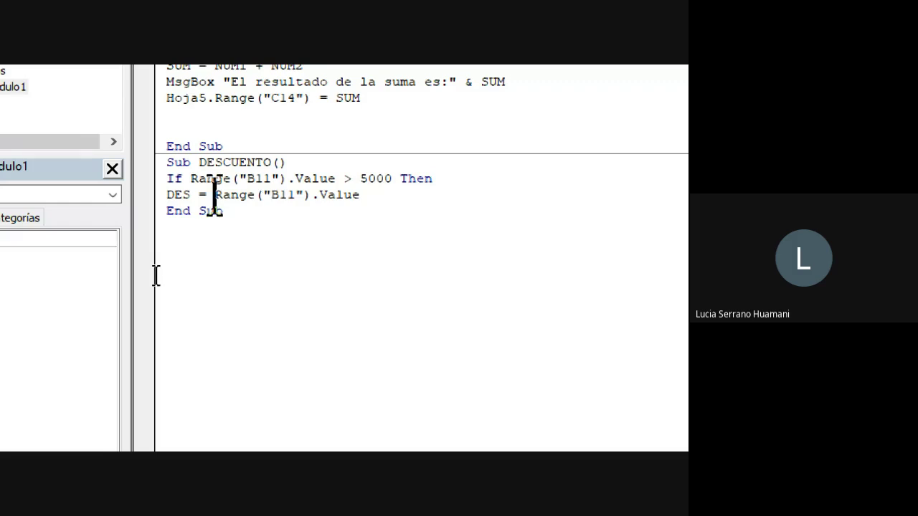
left_click_drag(214, 194, 302, 195)
left_click(271, 194)
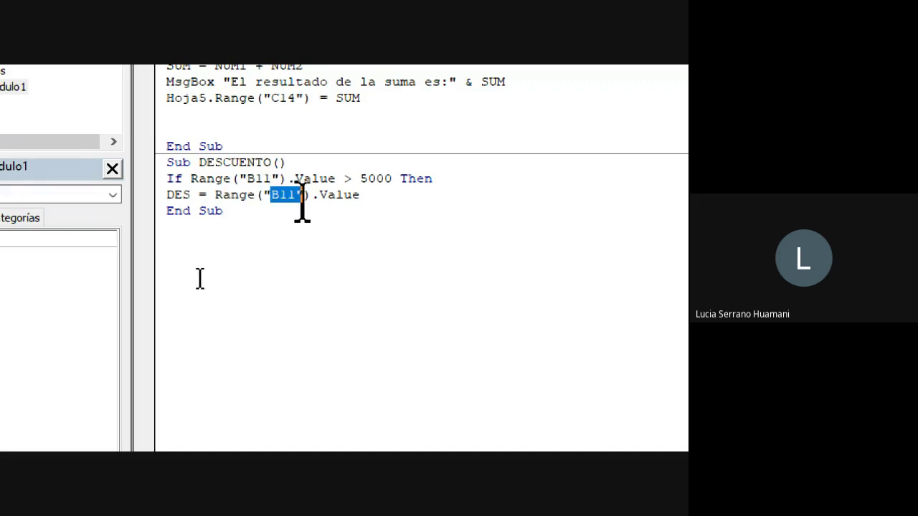
key("End")
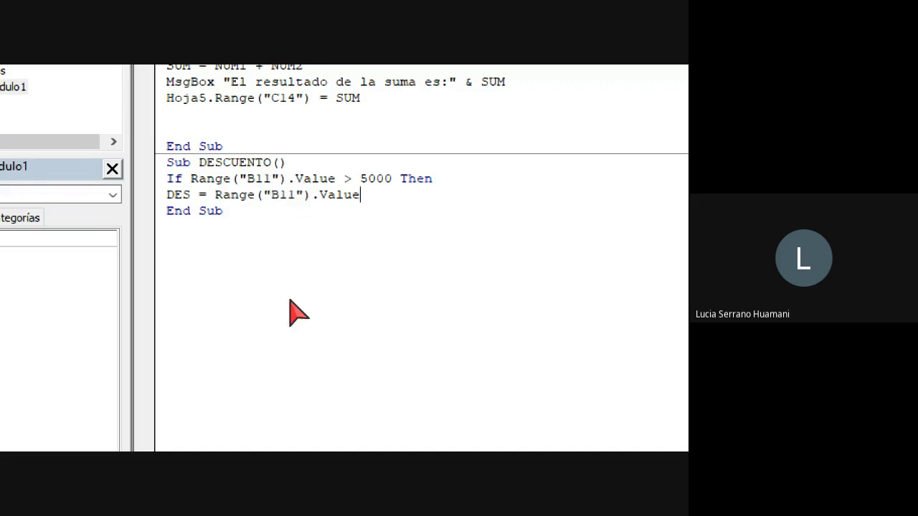
Append *0.15 to the DES line, then switch to the EJER 3 worksheet showing 6500 in B11.
type("*")
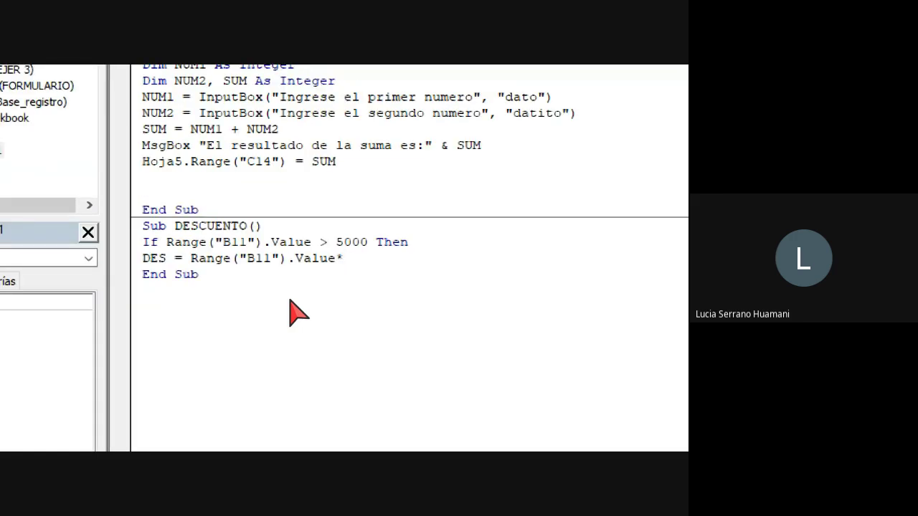
type("0.15")
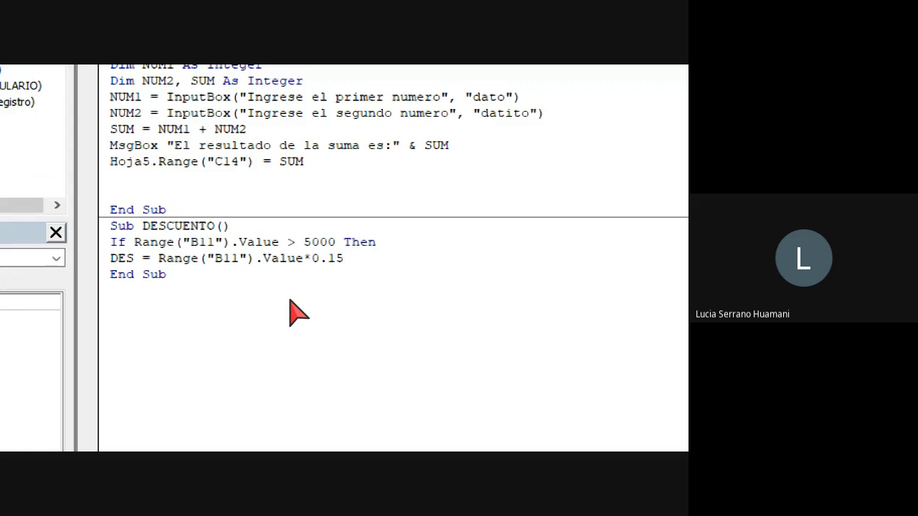
key("Return")
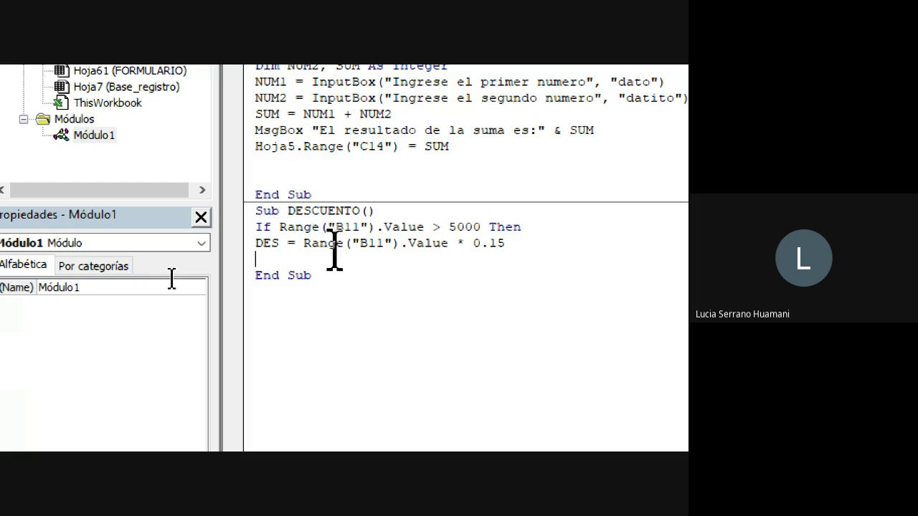
left_click_drag(358, 247, 384, 251)
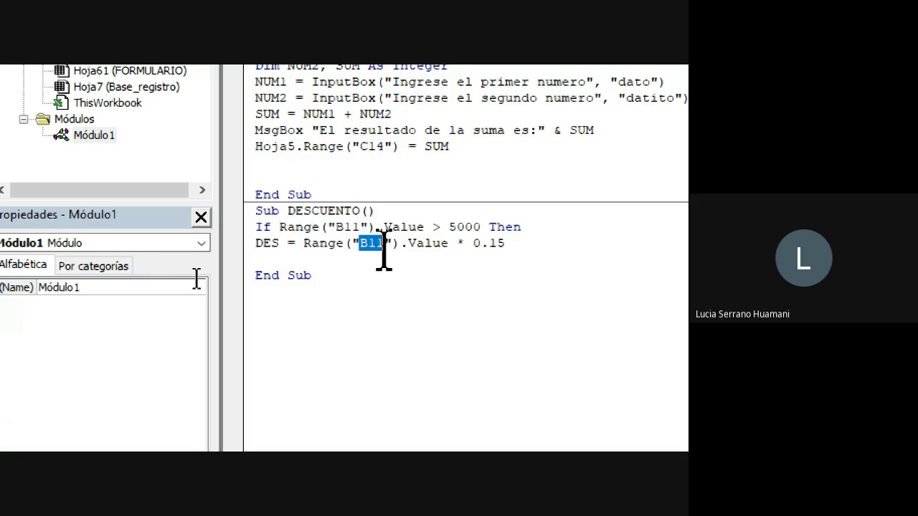
double_click(499, 248)
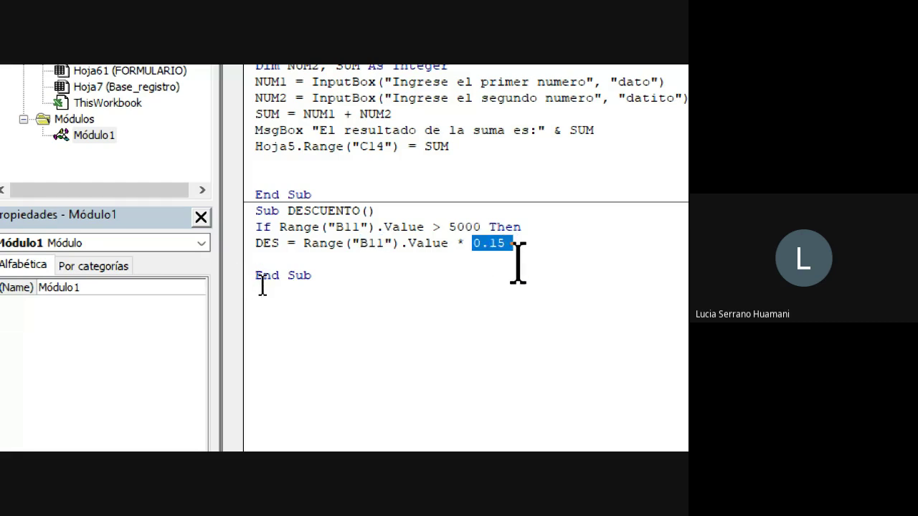
key("Down")
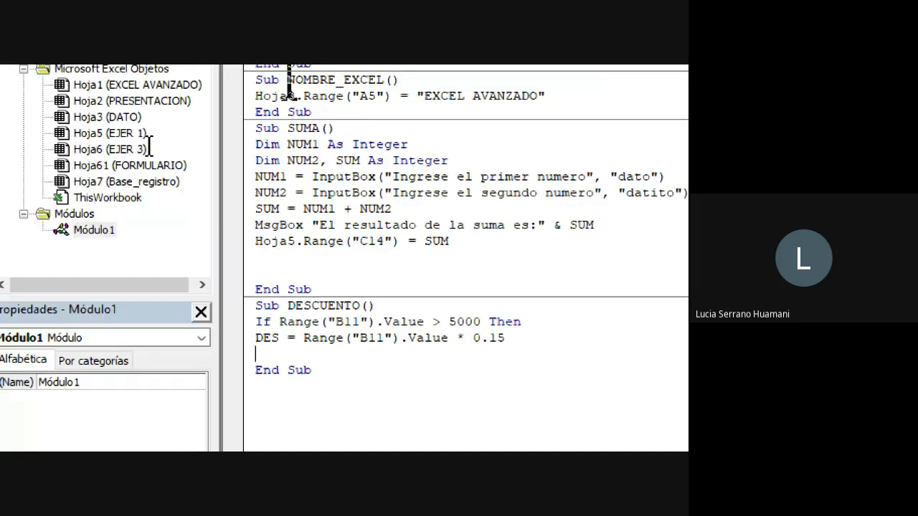
key("alt+F11")
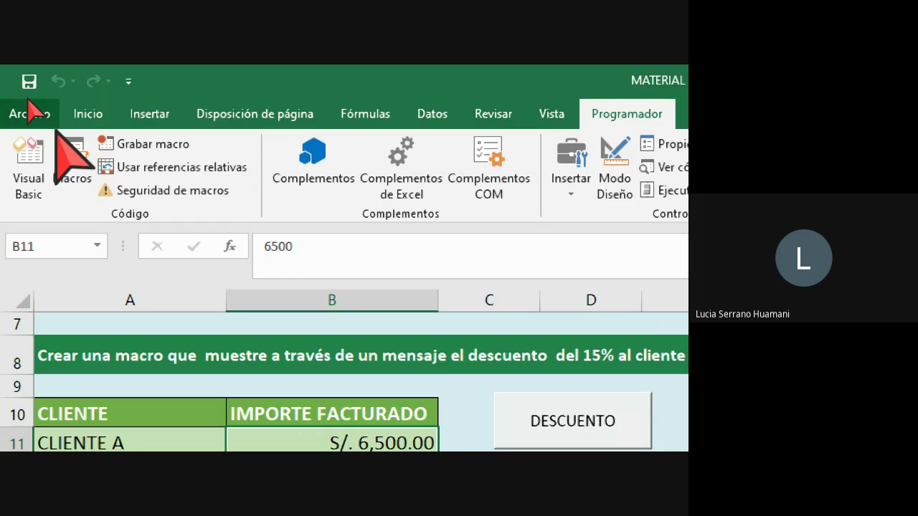
Return to the DESCUENTO code and point out B11 and the 5000 threshold in the condition.
key("alt+F11")
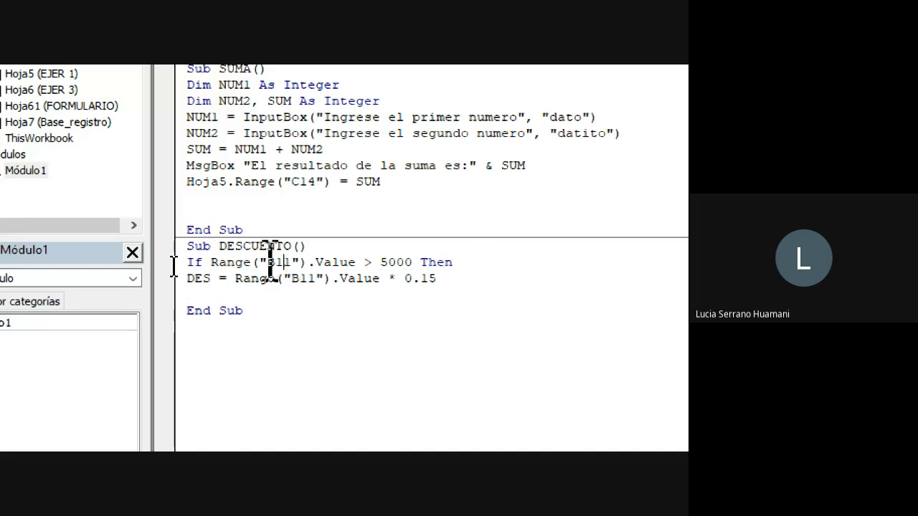
left_click(281, 252)
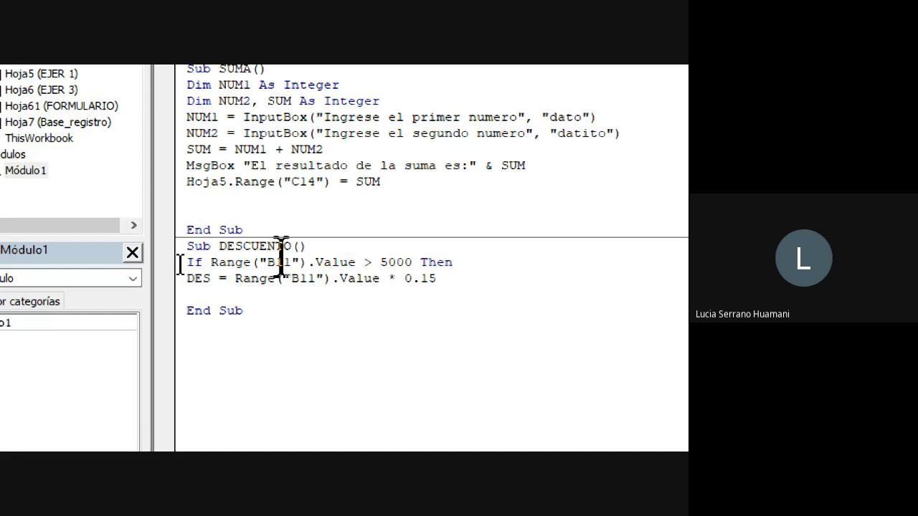
double_click(279, 262)
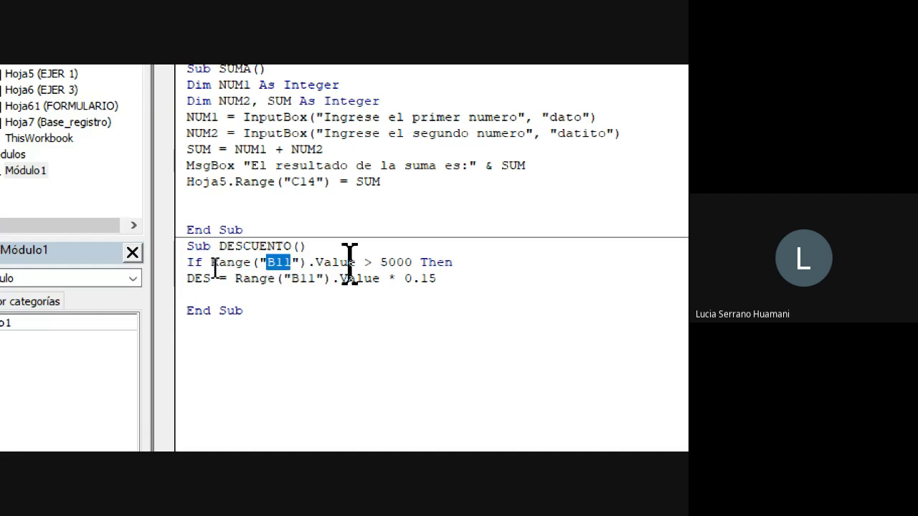
double_click(396, 262)
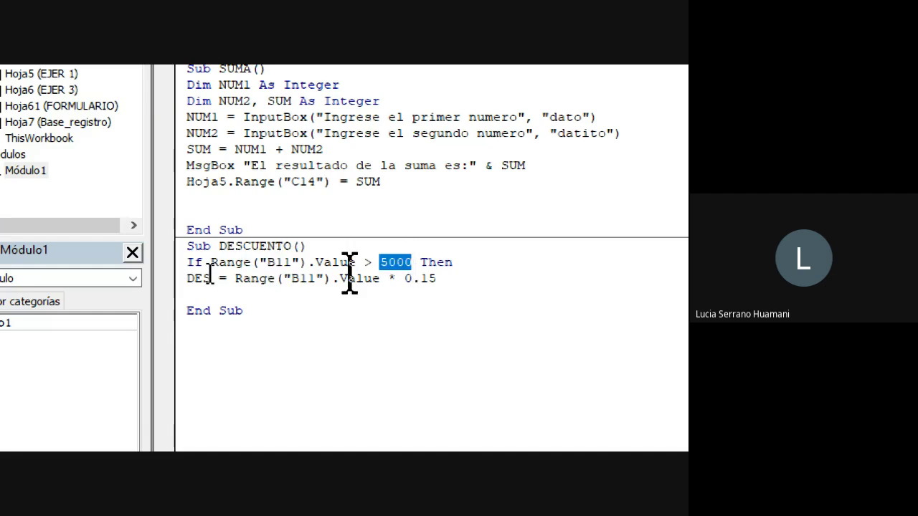
left_click(451, 388)
Add an Else branch setting DES = 0 and close the block with End If.
type("E")
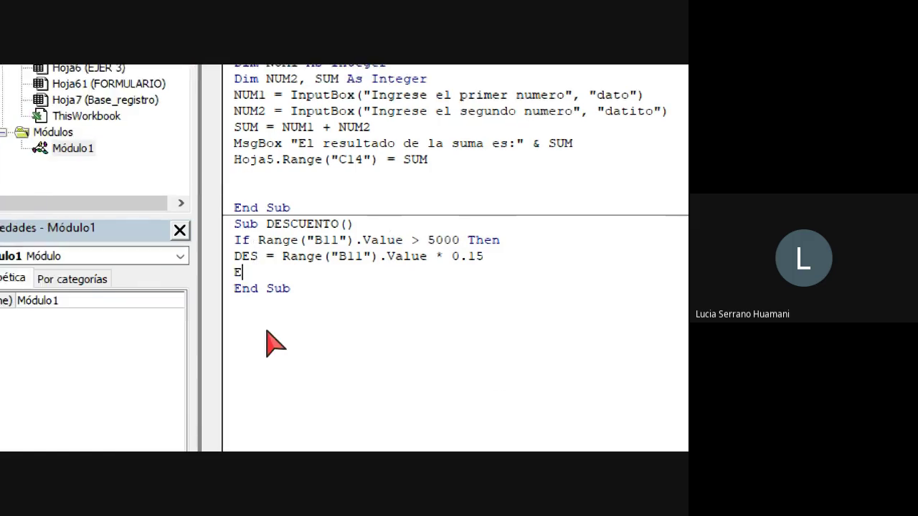
type("lse")
key("Return")
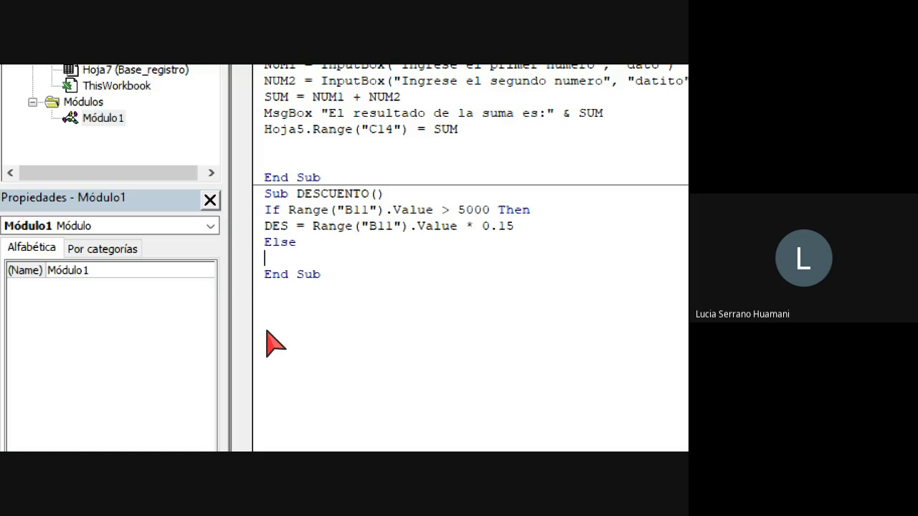
type("DES")
type(" =")
type("0")
key("Return")
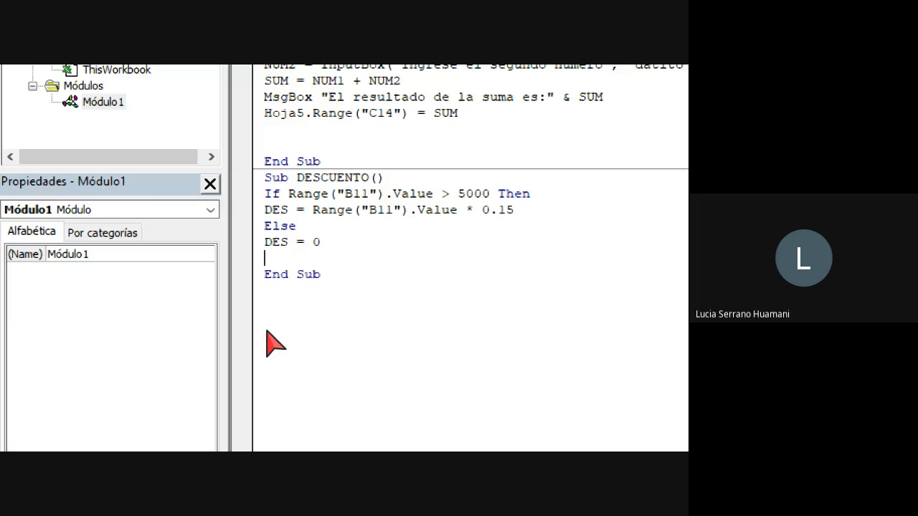
type("E")
type("ND I")
type("f")
key("Return")
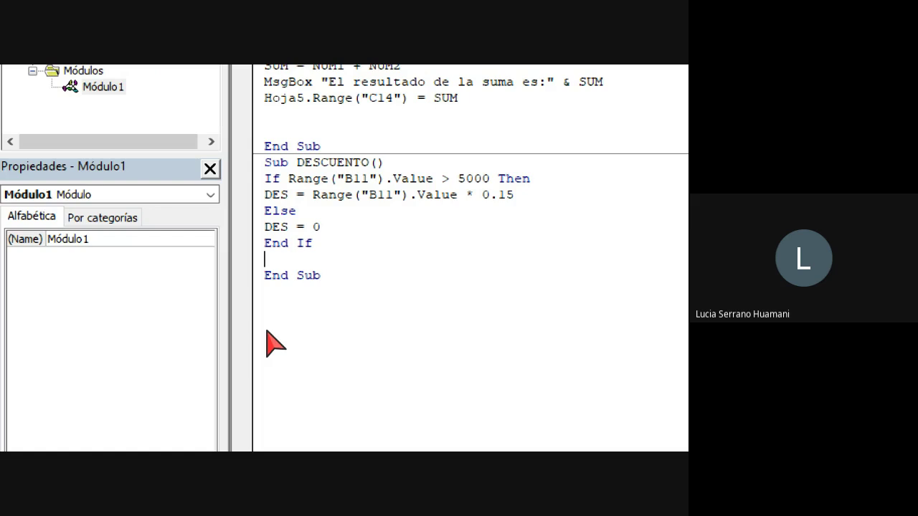
Add the line MsgBox "EL RESULTADO ES: " & DES below End If.
type("MSGB")
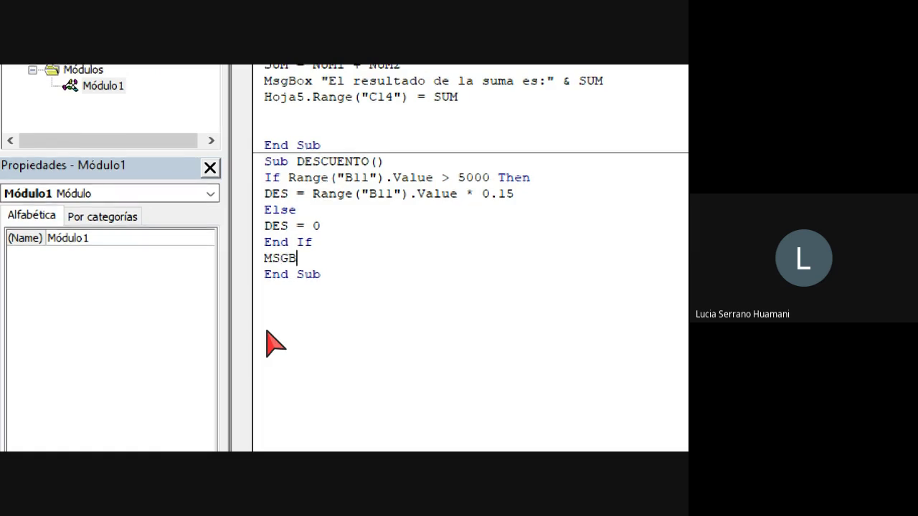
type("OX")
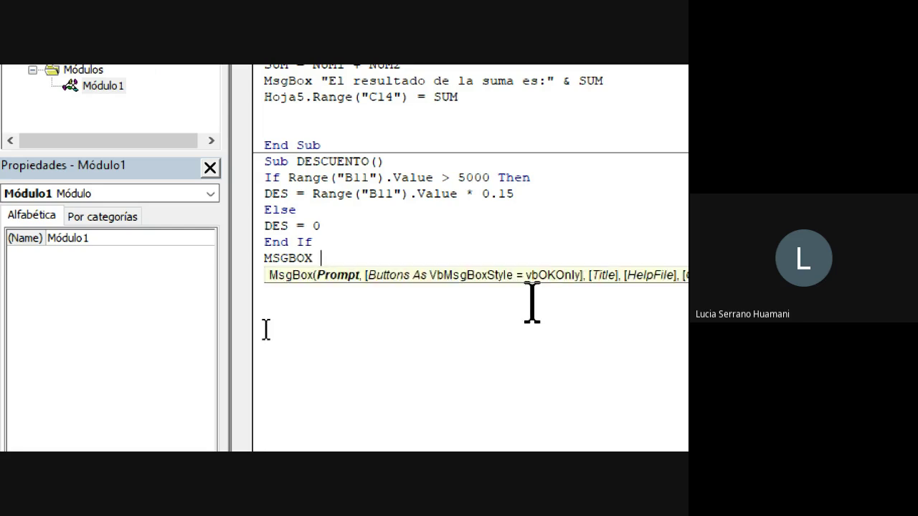
type(" \"")
type("EL RE")
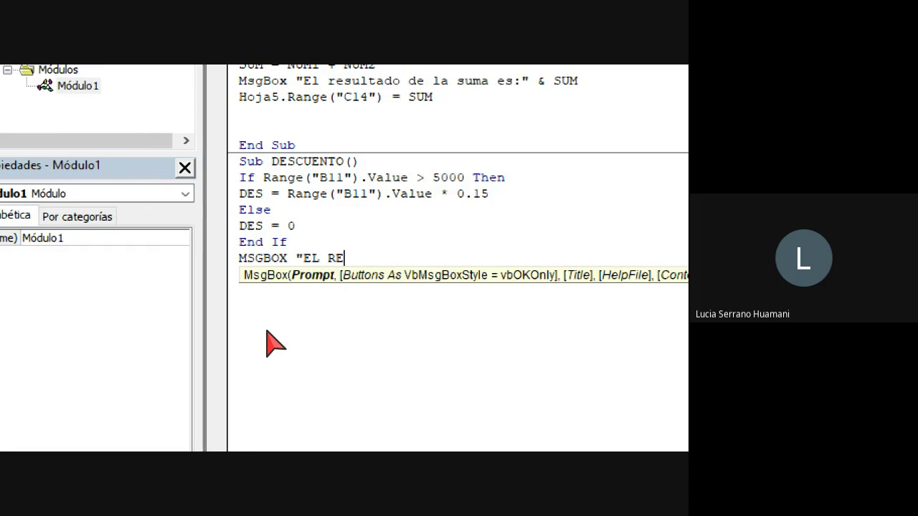
type("SULT")
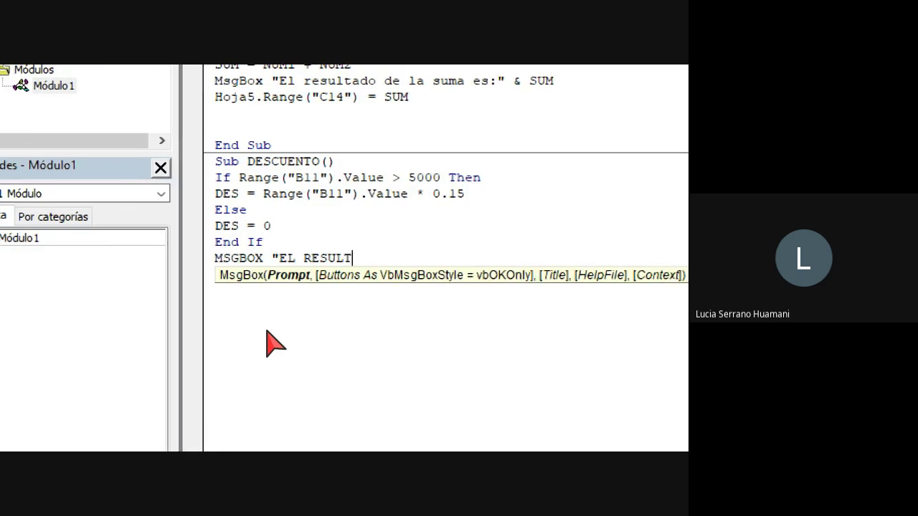
type("ADO")
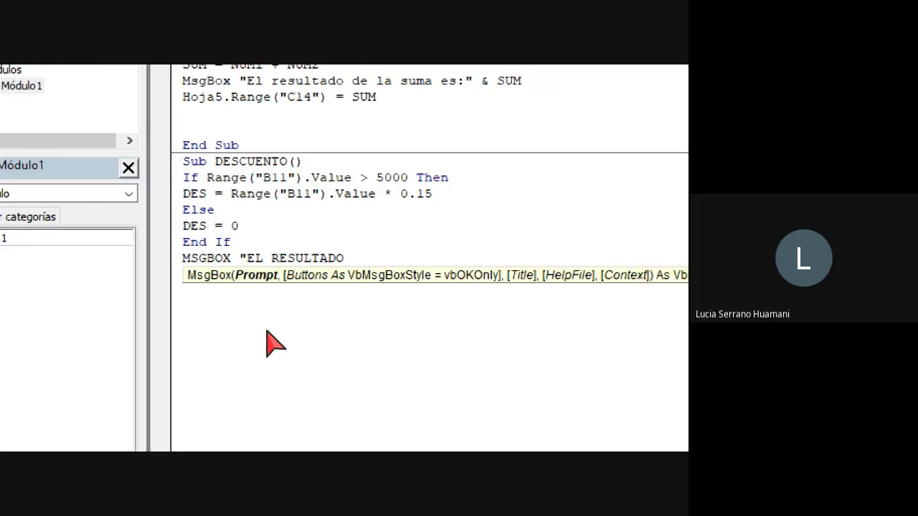
type(" ES:")
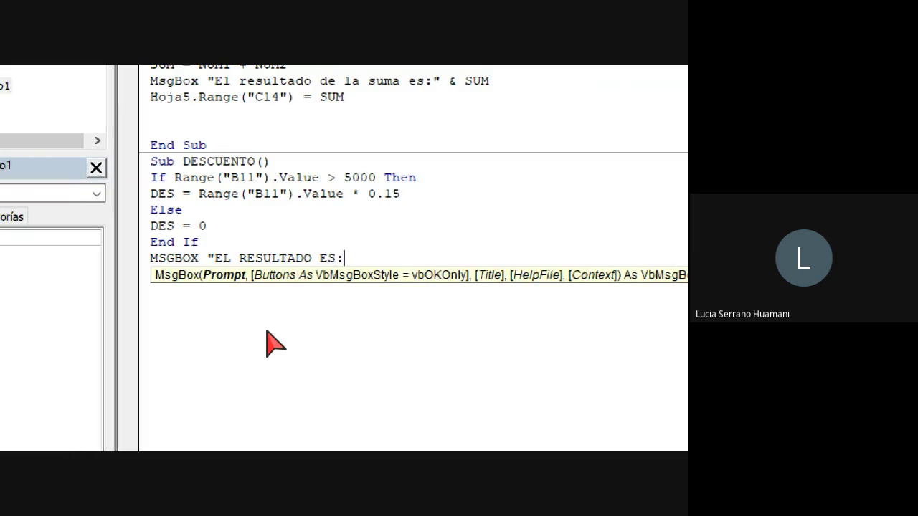
type("\"")
key("BackSpace")
type("\"")
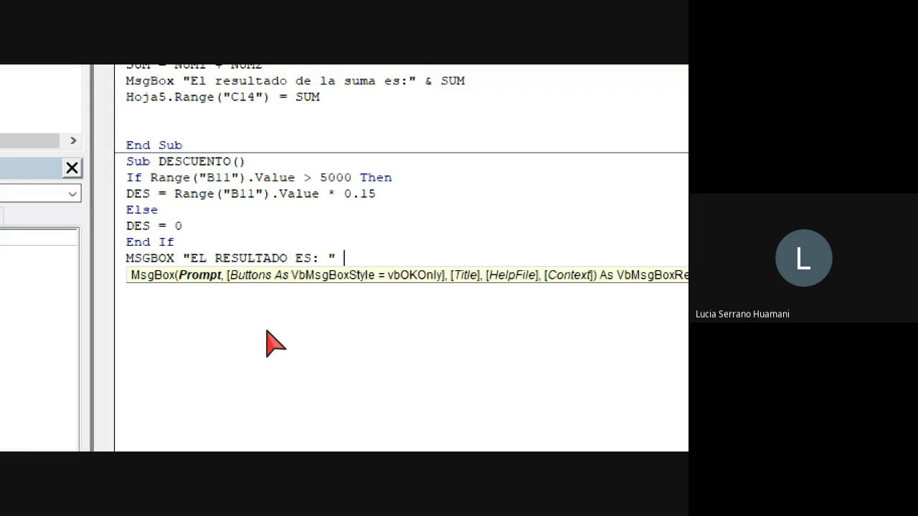
type(" &")
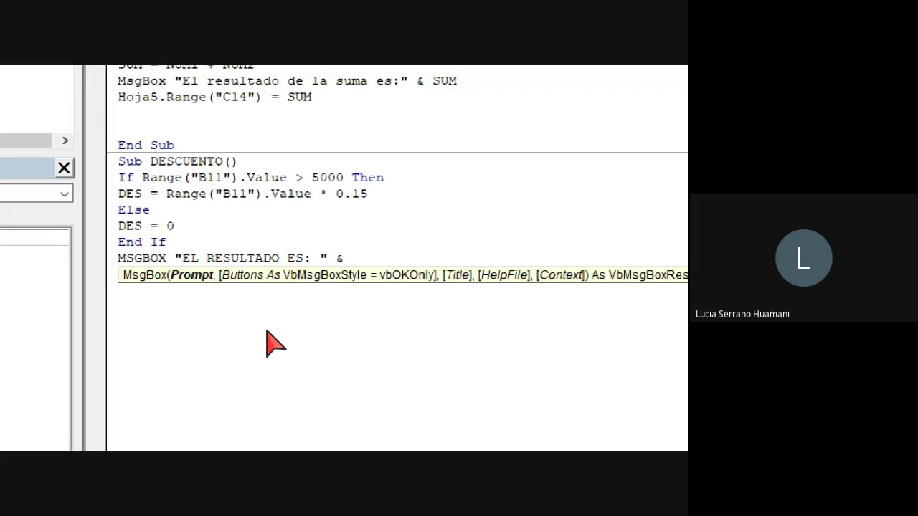
type(" DE")
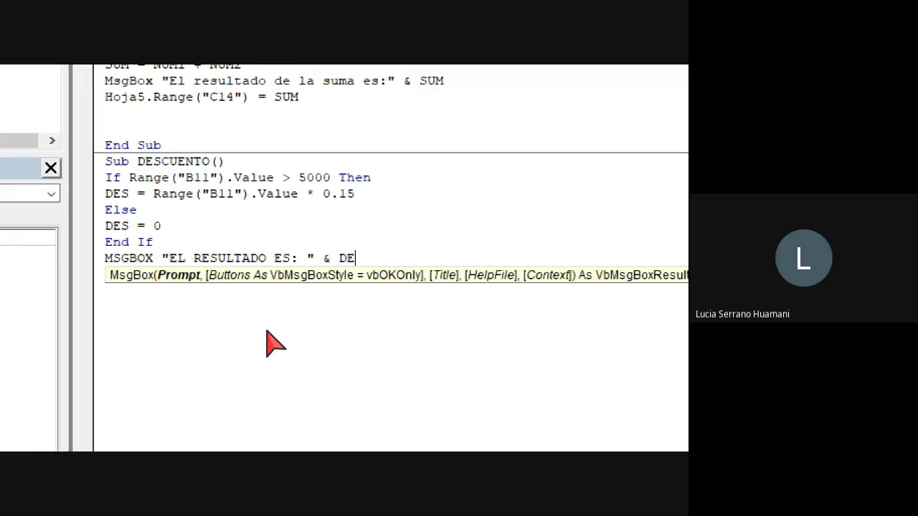
type("S")
key("Up")
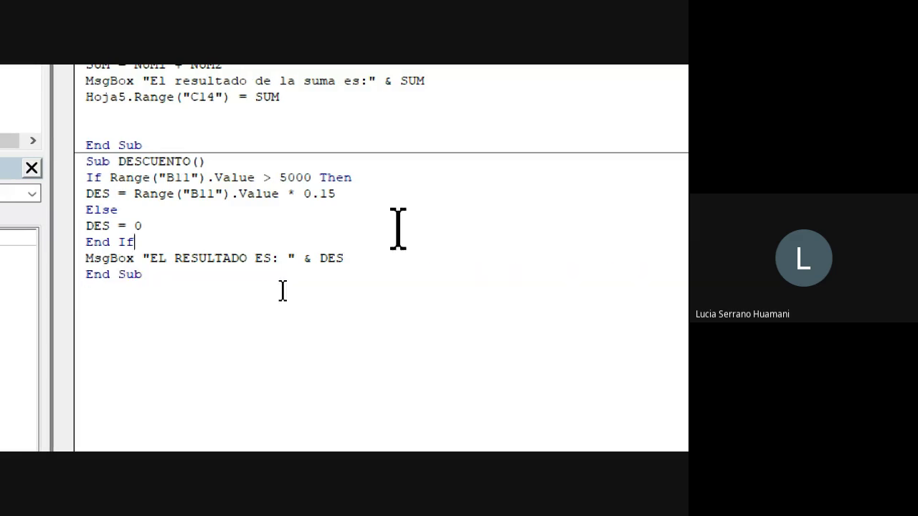
Highlight the B11 > 5000 condition, the 15% DES line, Else and DES = 0 to explain them.
left_click_drag(166, 178, 190, 177)
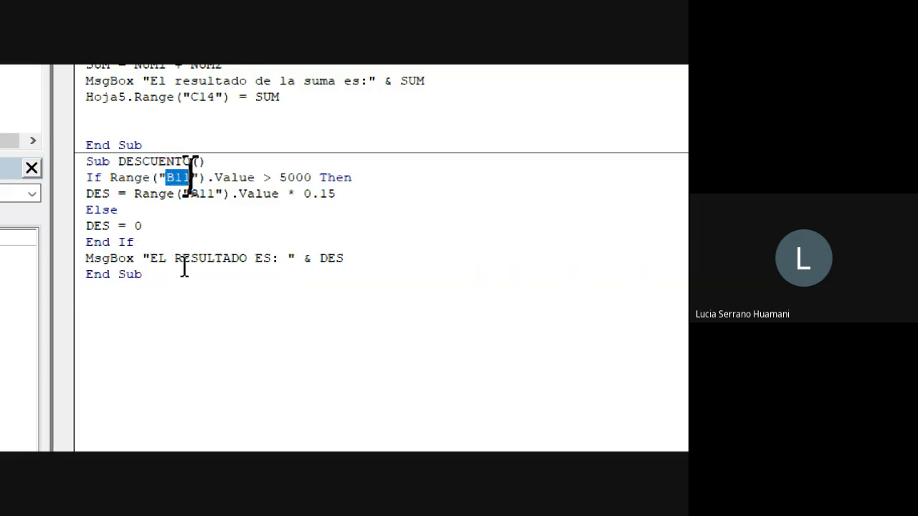
left_click_drag(280, 177, 311, 177)
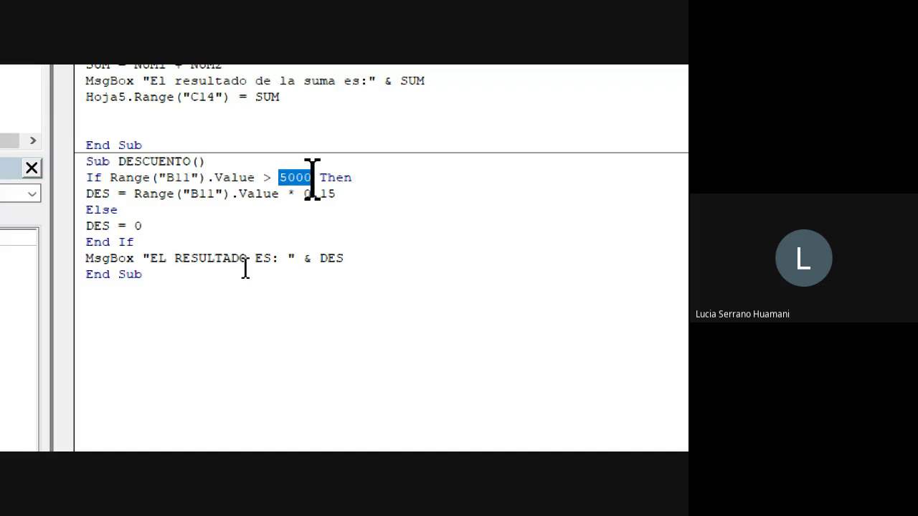
left_click_drag(150, 193, 335, 194)
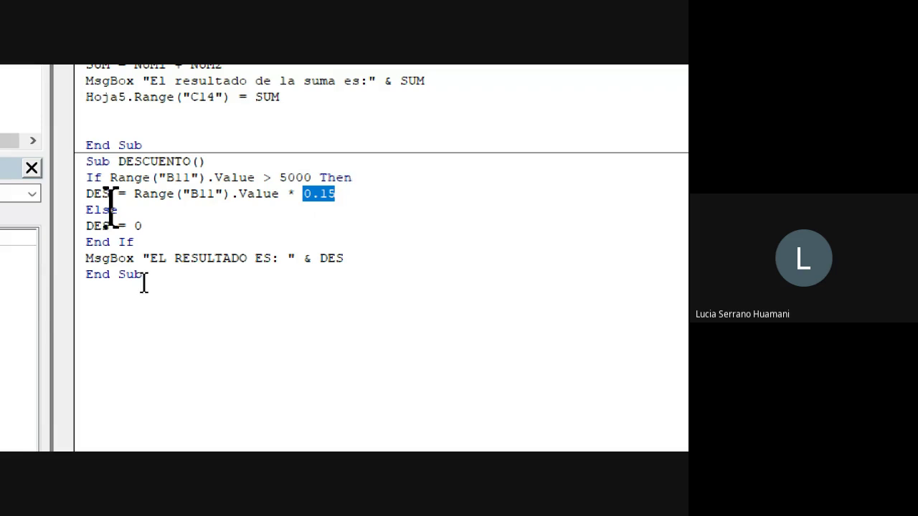
left_click_drag(85, 210, 134, 210)
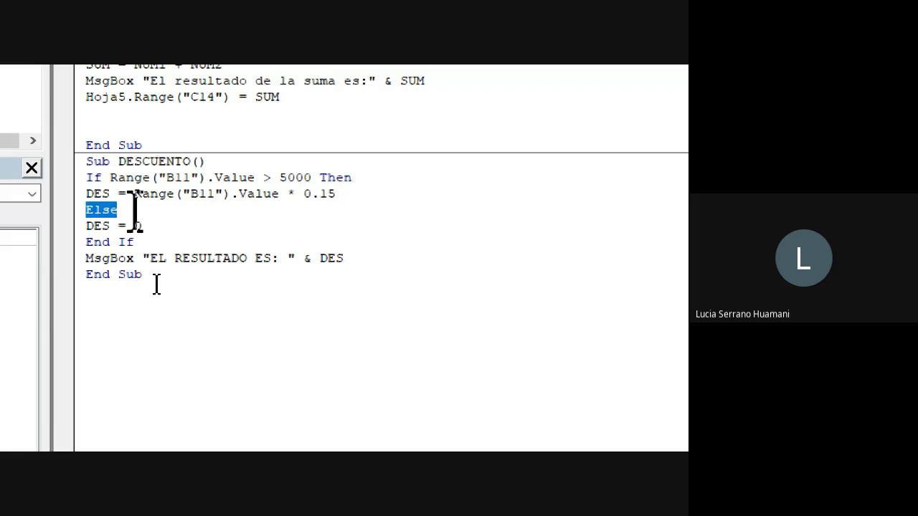
left_click_drag(85, 226, 142, 226)
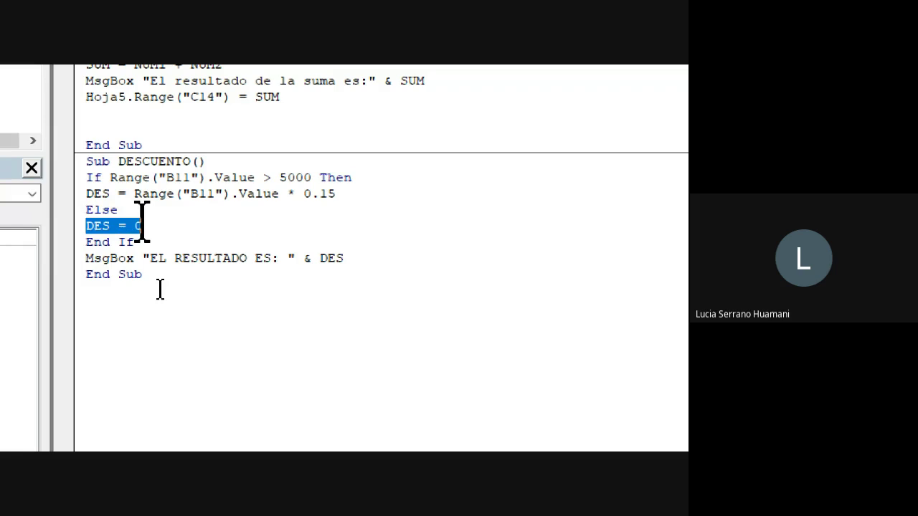
left_click_drag(263, 178, 302, 178)
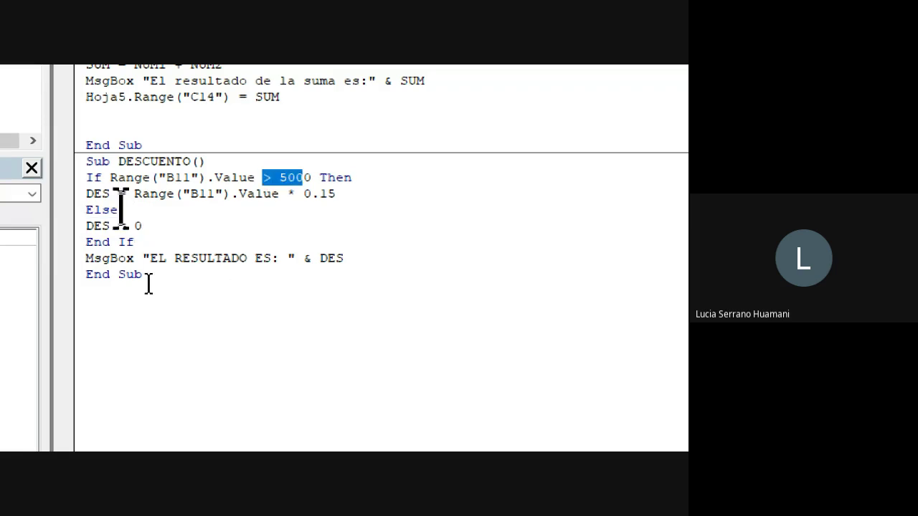
left_click_drag(92, 225, 143, 226)
left_click(101, 278)
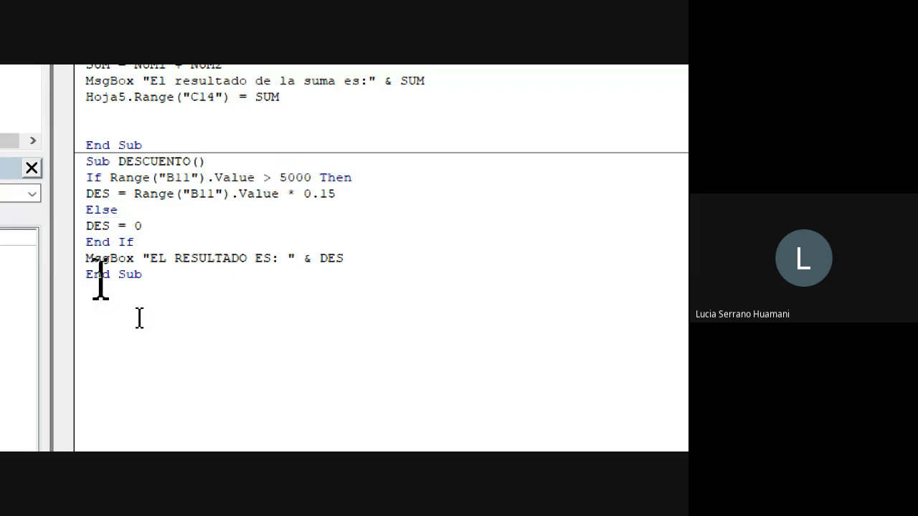
Point out MsgBox and DES, then insert a blank line under Sub DESCUENTO().
double_click(88, 259)
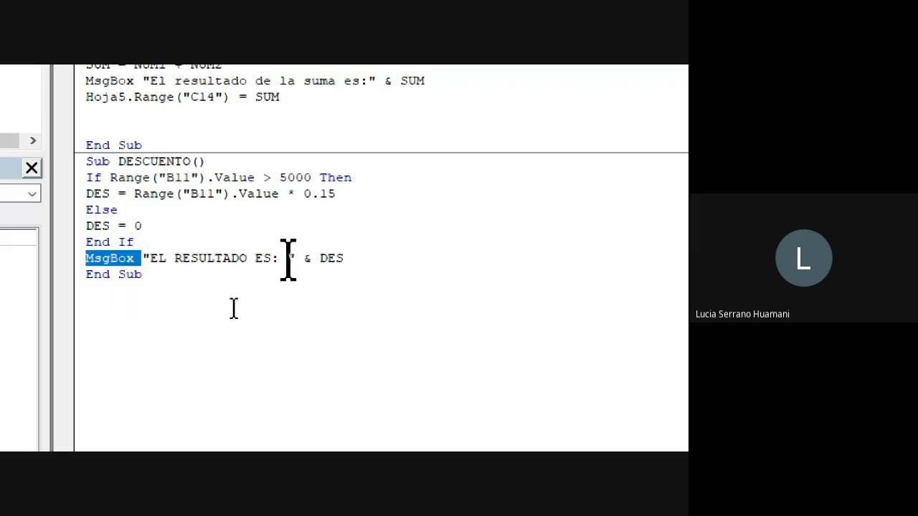
double_click(331, 259)
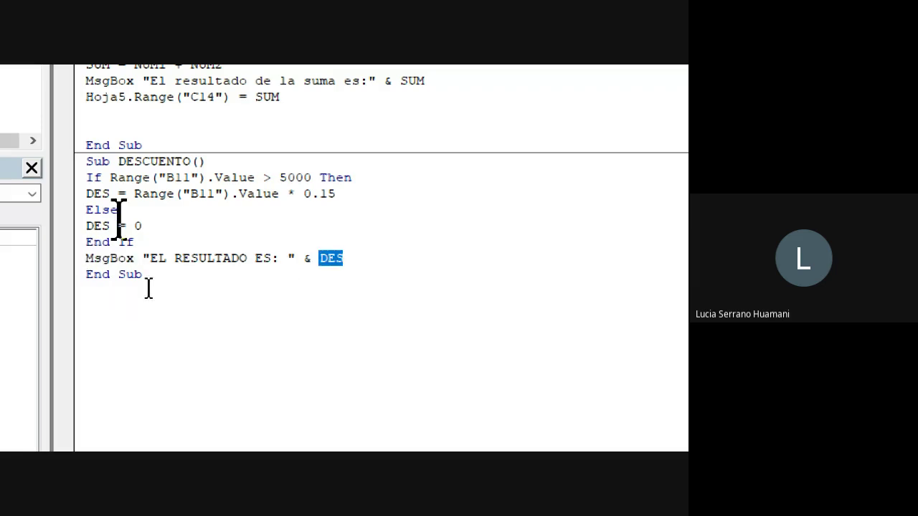
double_click(92, 226)
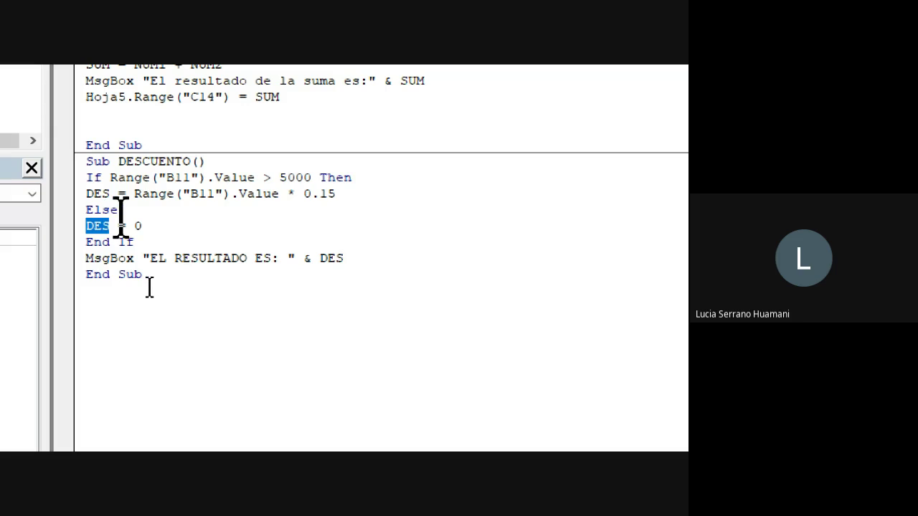
left_click(118, 226)
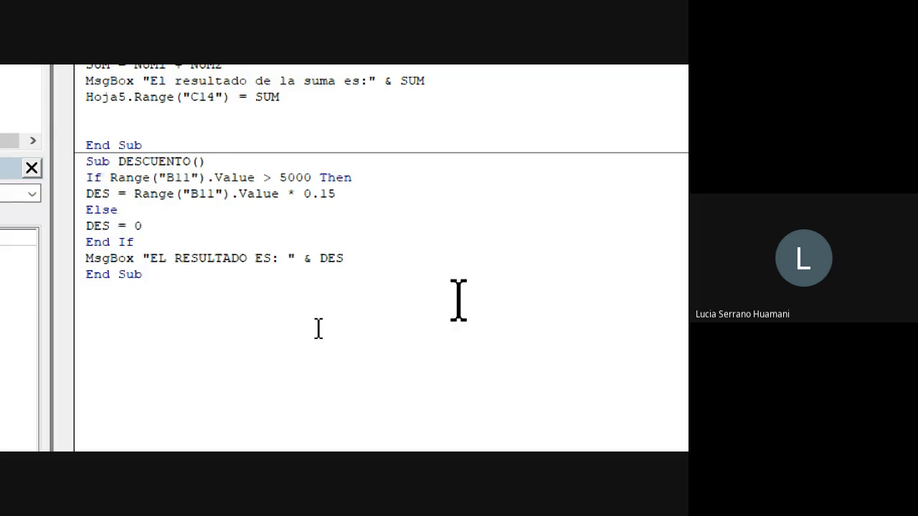
key("Return")
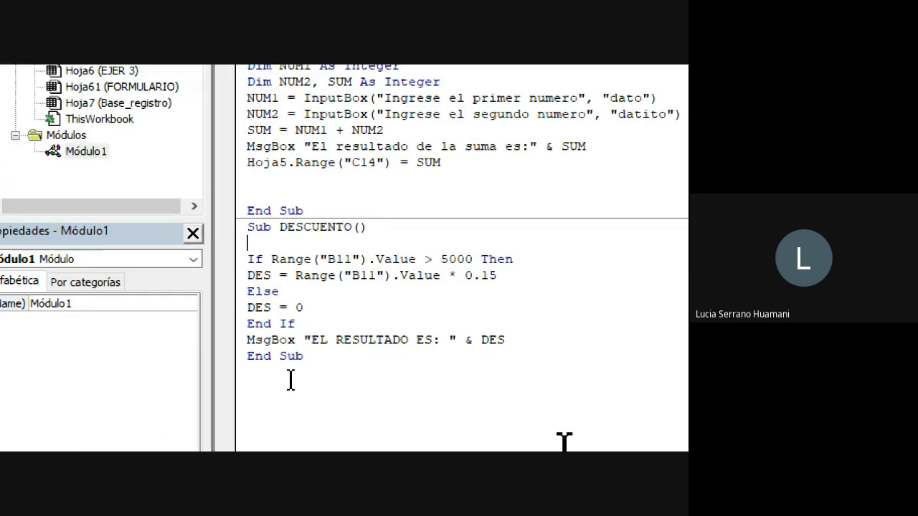
Begin declaring the variable with DIM DES AS on the line under Sub DESCUENTO().
left_click_drag(248, 224, 271, 224)
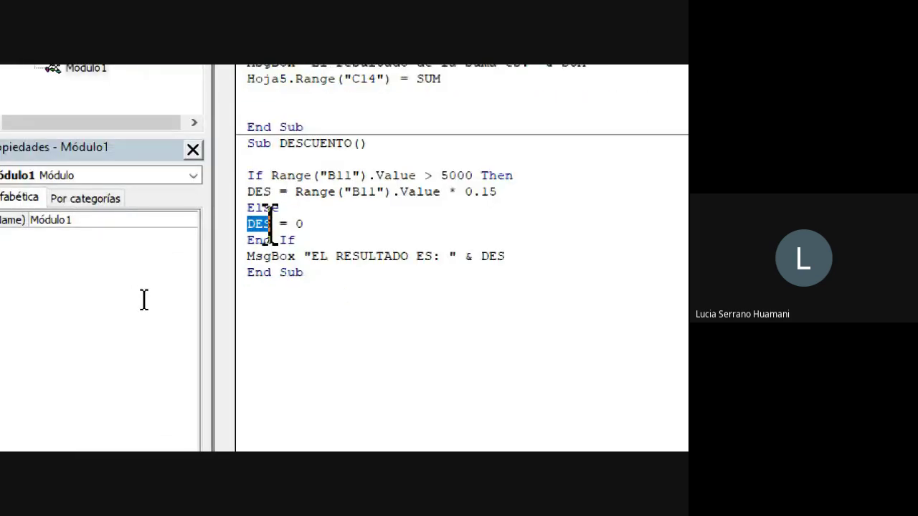
left_click(402, 333)
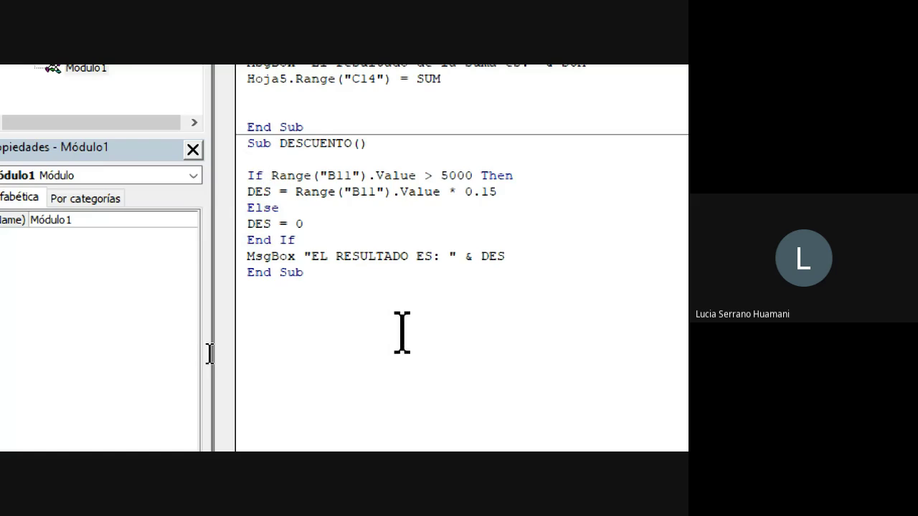
type("DIM")
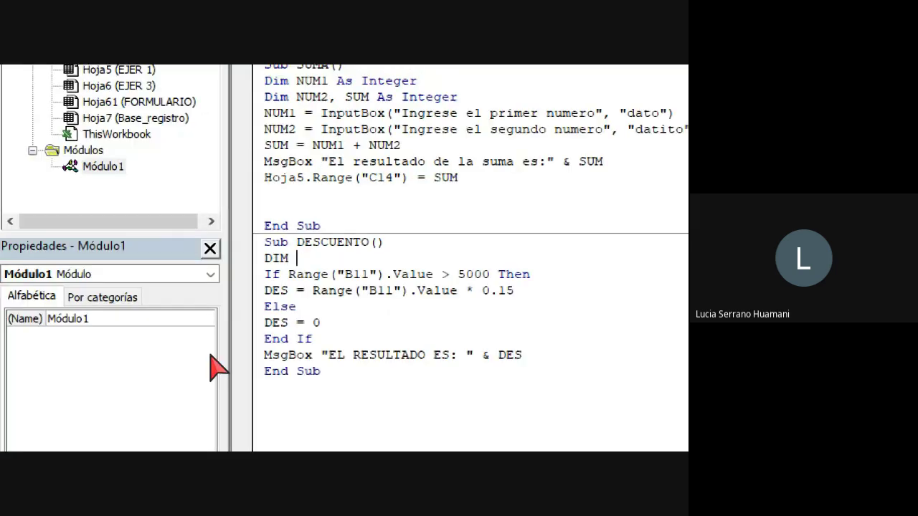
type(" DES AS BOOLEAN")
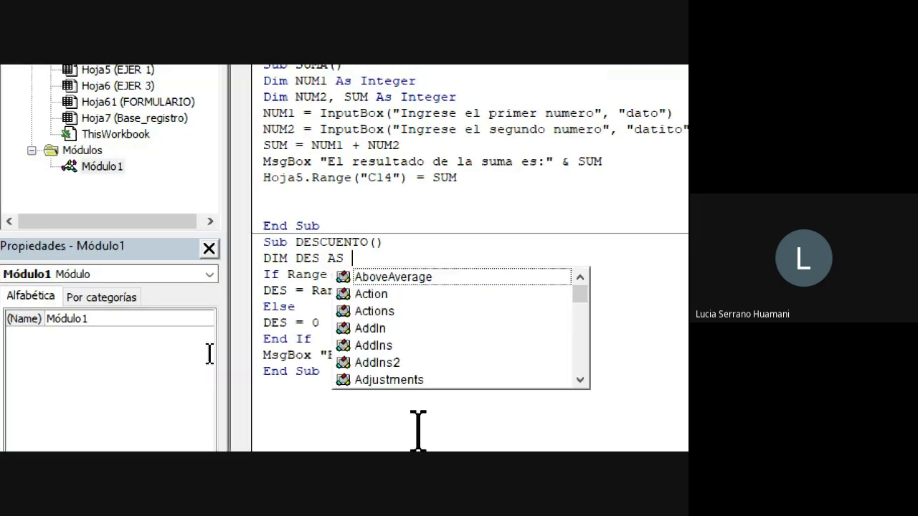
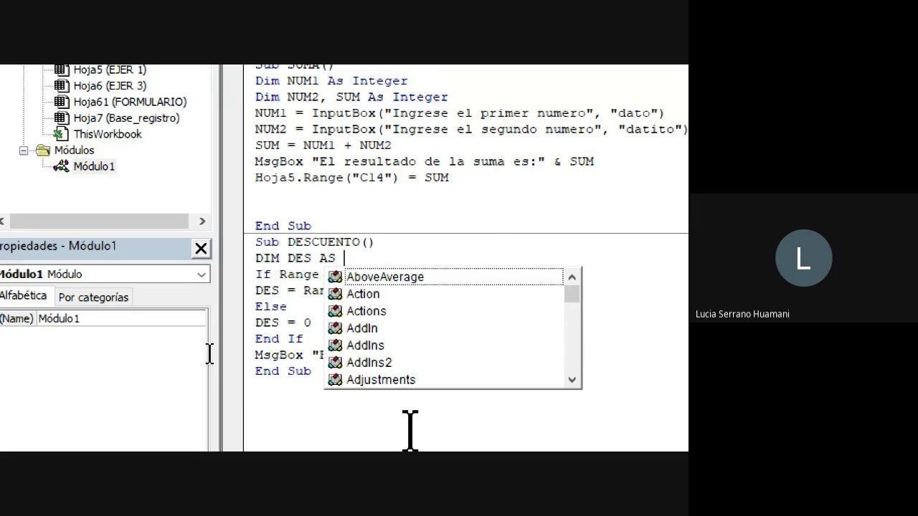
Complete the line Dim DES As Boolean and add a blank line after it.
type("B")
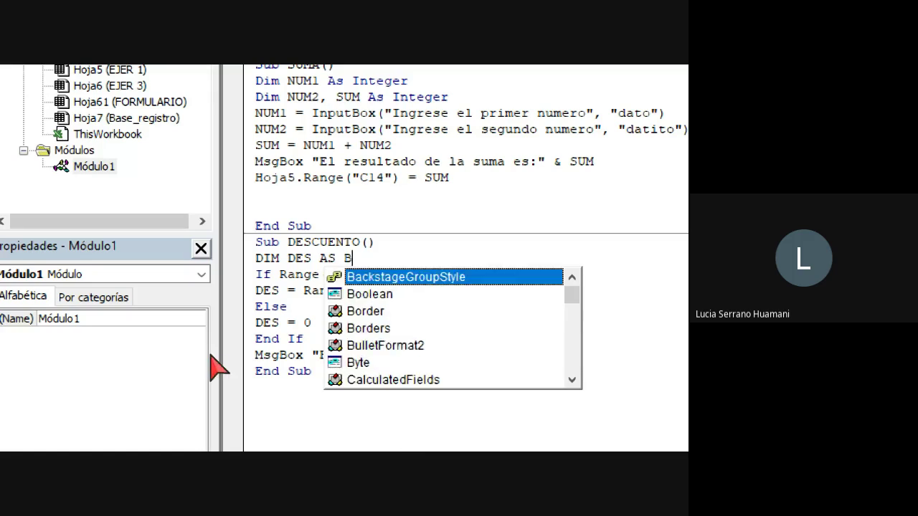
type("OO")
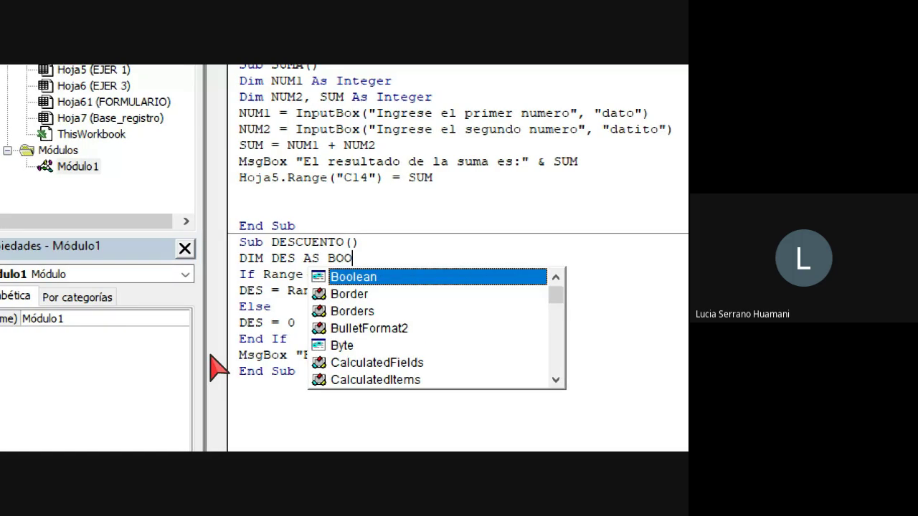
type("LEAN")
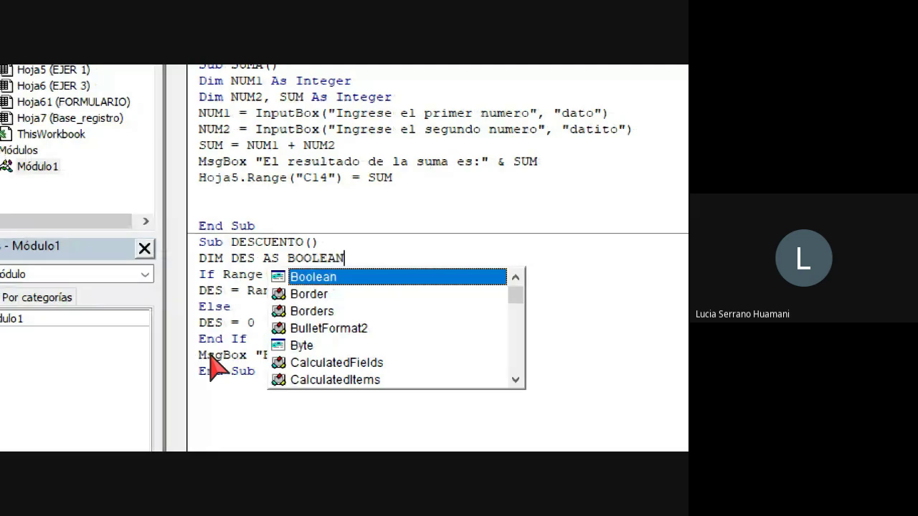
left_click(325, 188)
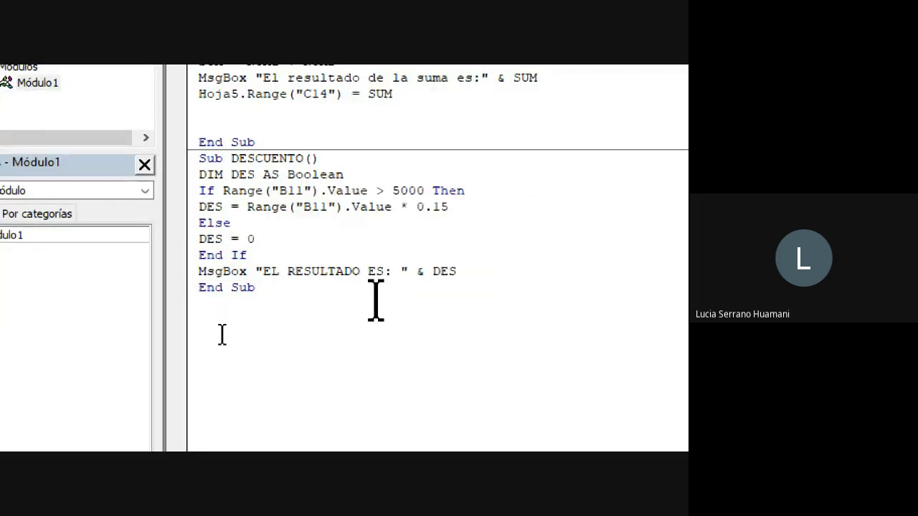
key("Return")
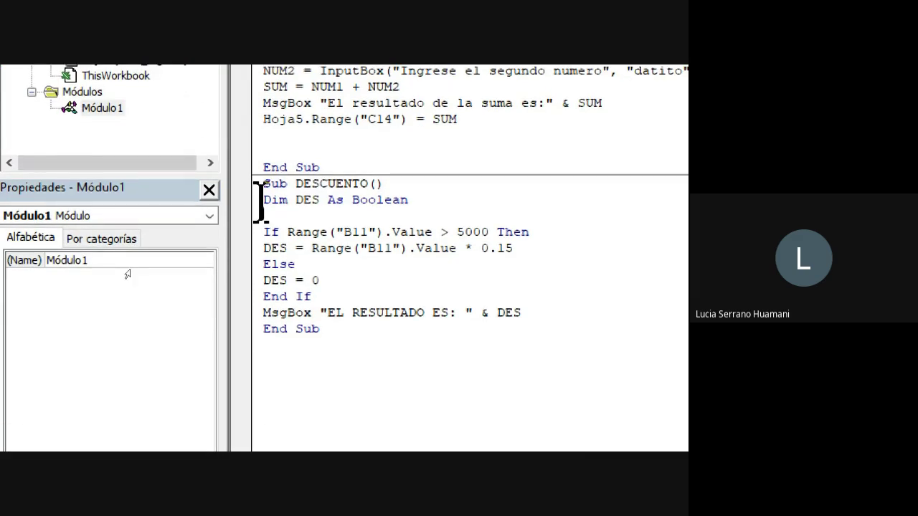
Highlight the DES declaration, the If on B11, the 5000 threshold, the 0.15 rate and the zero branch.
left_click_drag(258, 201, 332, 200)
left_click(431, 201)
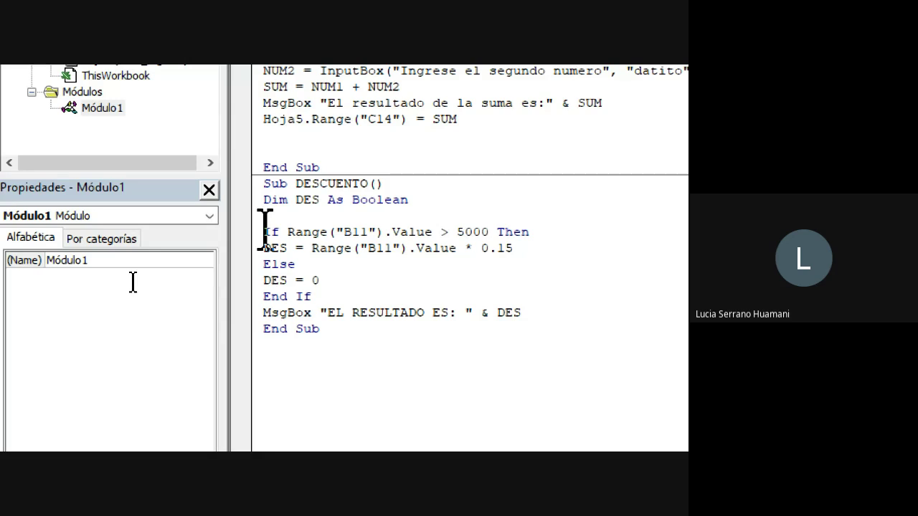
left_click_drag(266, 231, 283, 233)
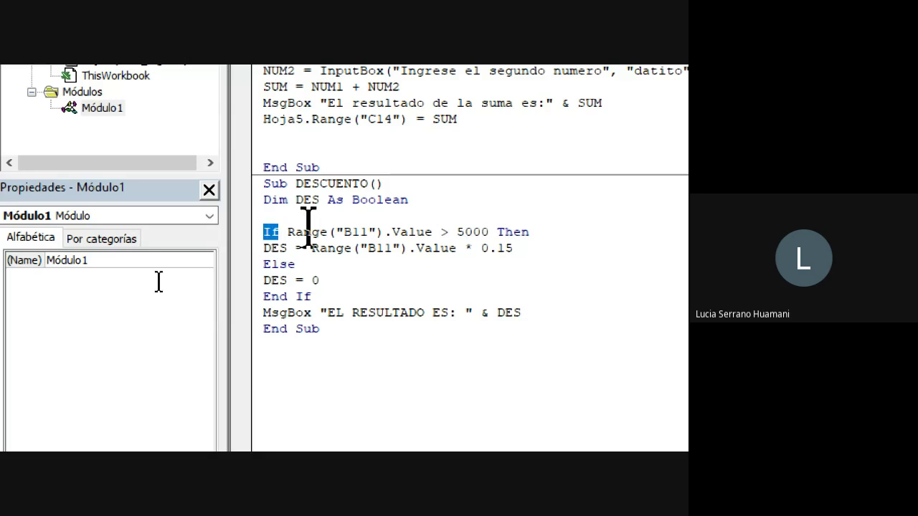
double_click(355, 231)
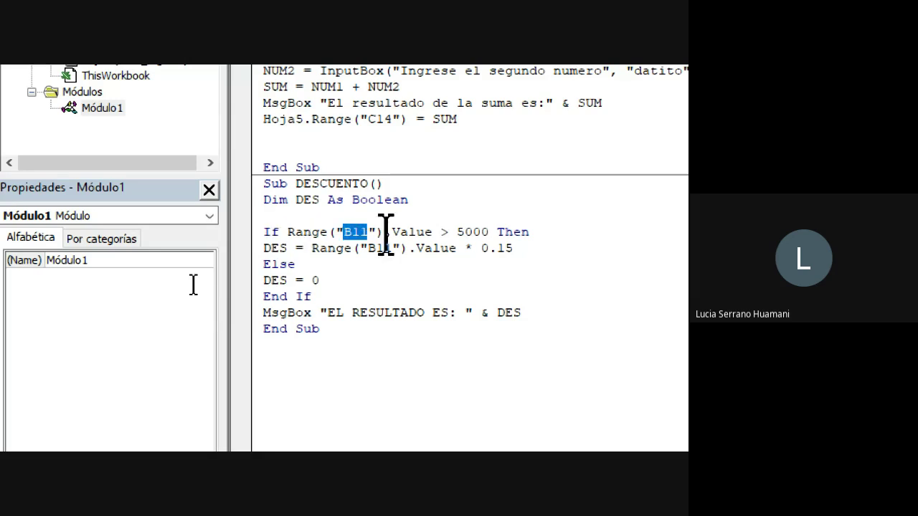
left_click_drag(458, 232, 488, 232)
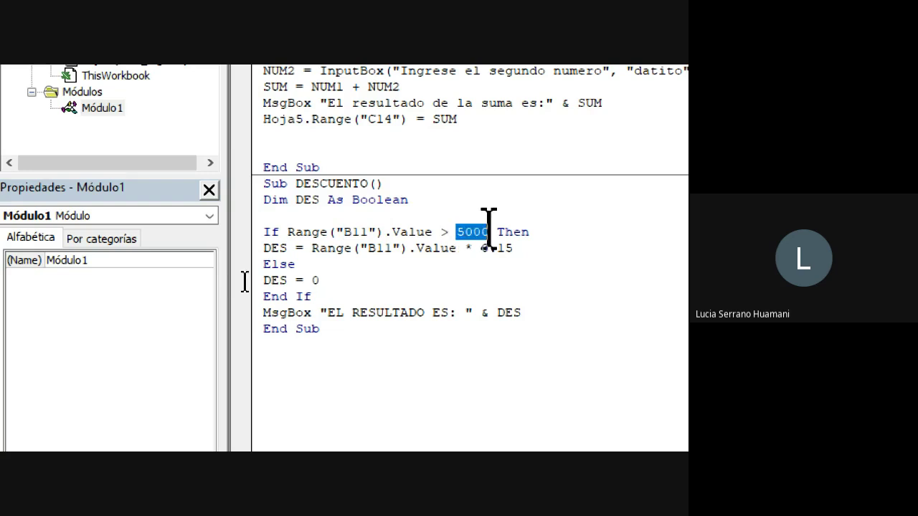
left_click(482, 251)
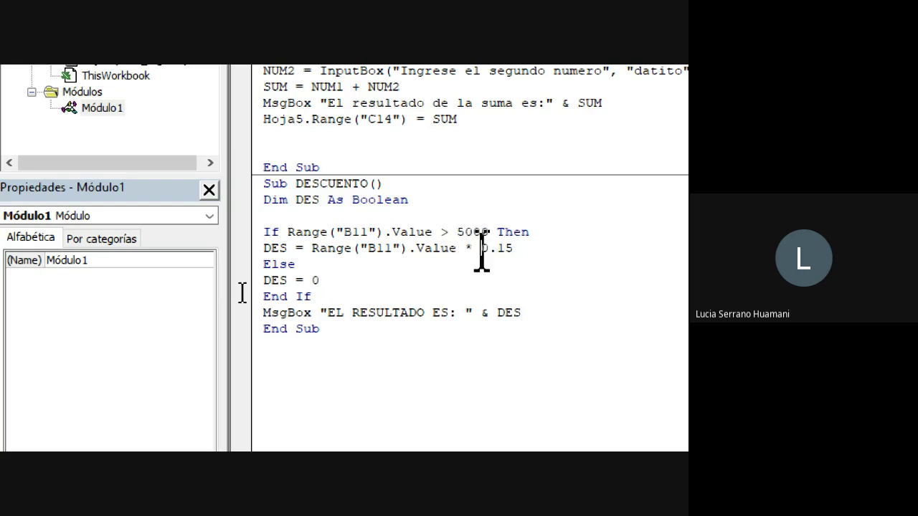
left_click_drag(480, 248, 512, 248)
left_click_drag(287, 280, 319, 280)
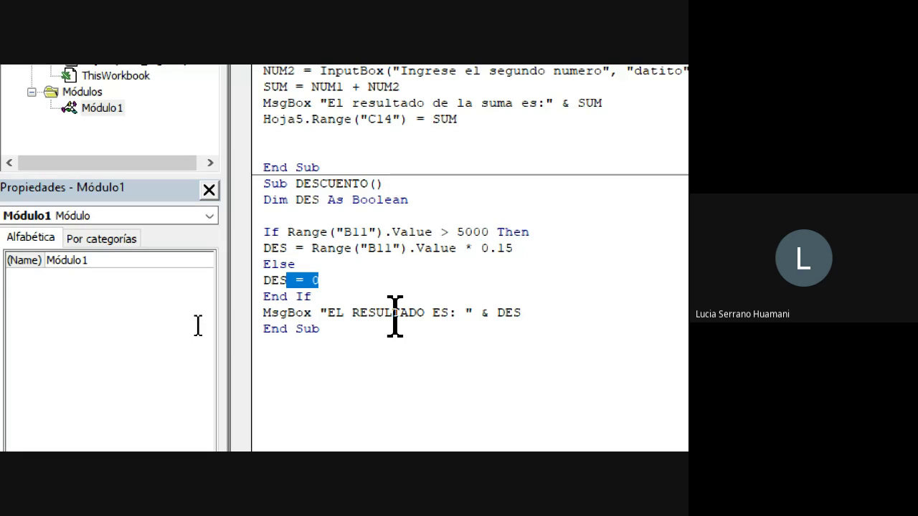
left_click(286, 331)
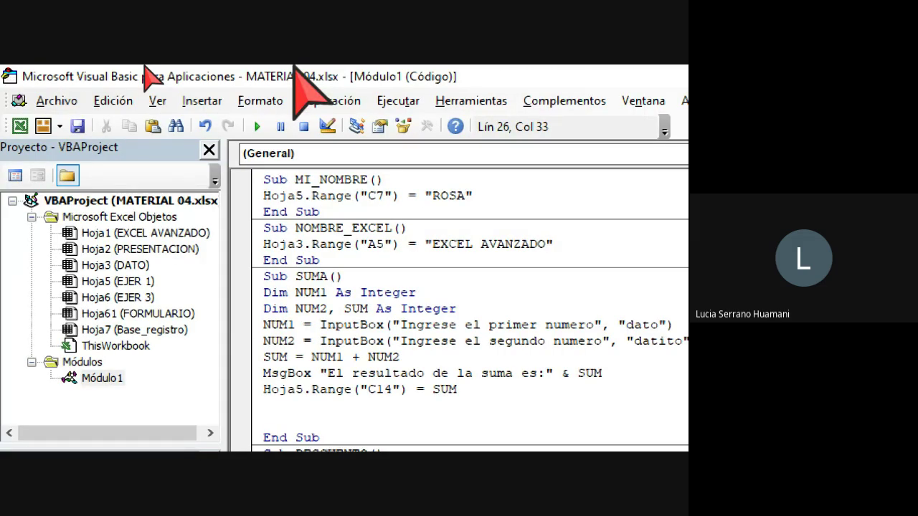
key("F5")
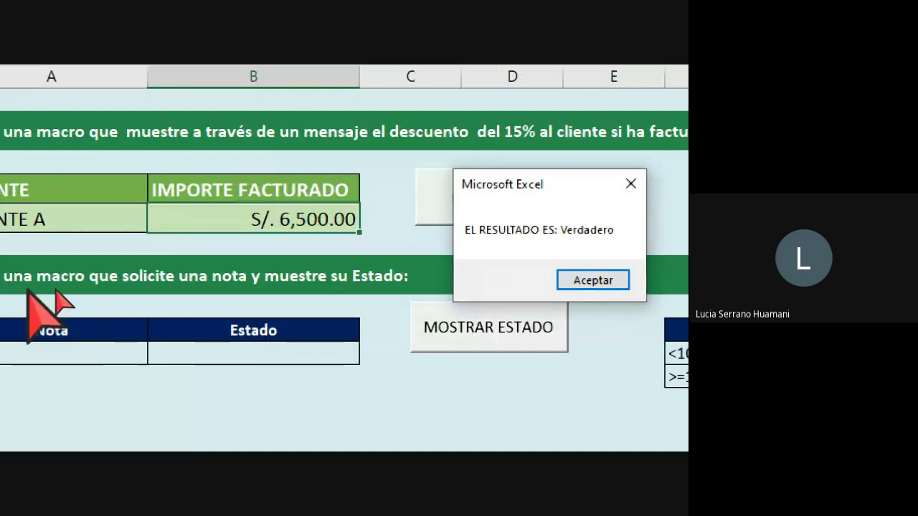
left_click(632, 185)
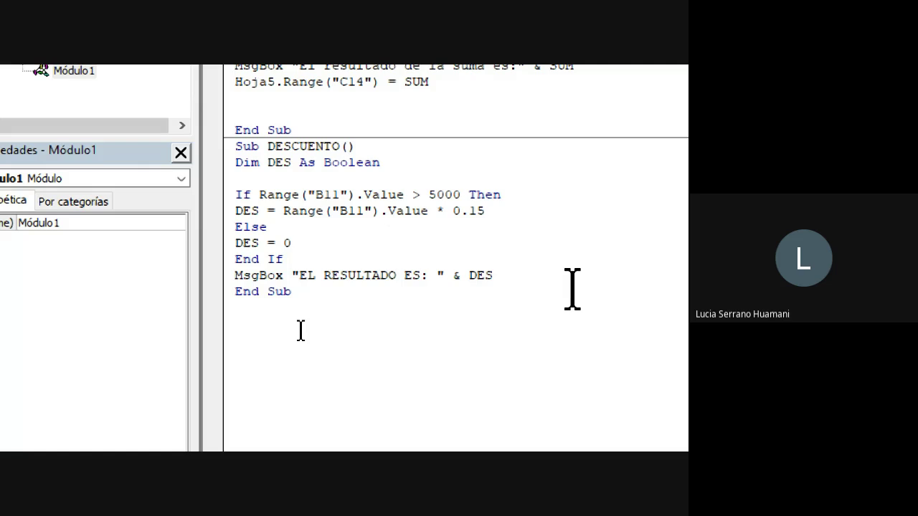
Change DES from Boolean to Double, rerun DESCUENTO and dismiss the 975 result.
key("BackSpace")
key("BackSpace")
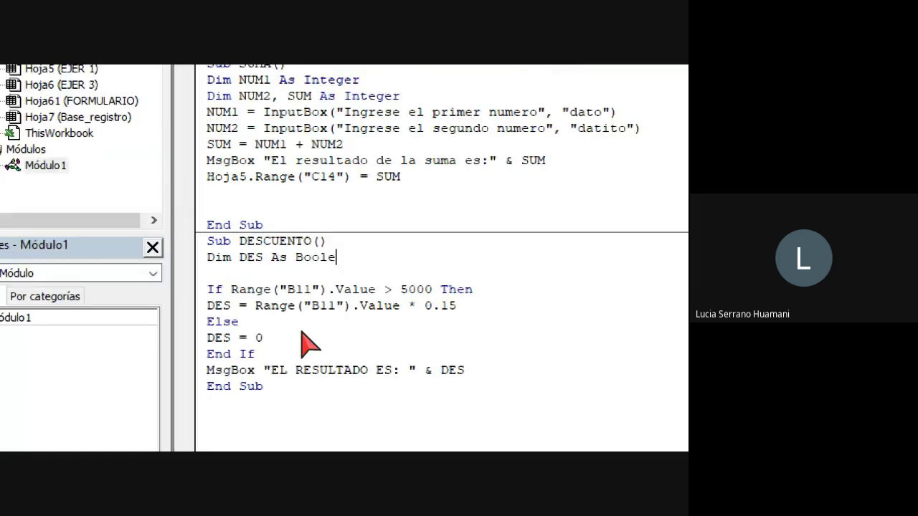
key("BackSpace")
key("BackSpace")
key("BackSpace")
key("BackSpace")
type("D")
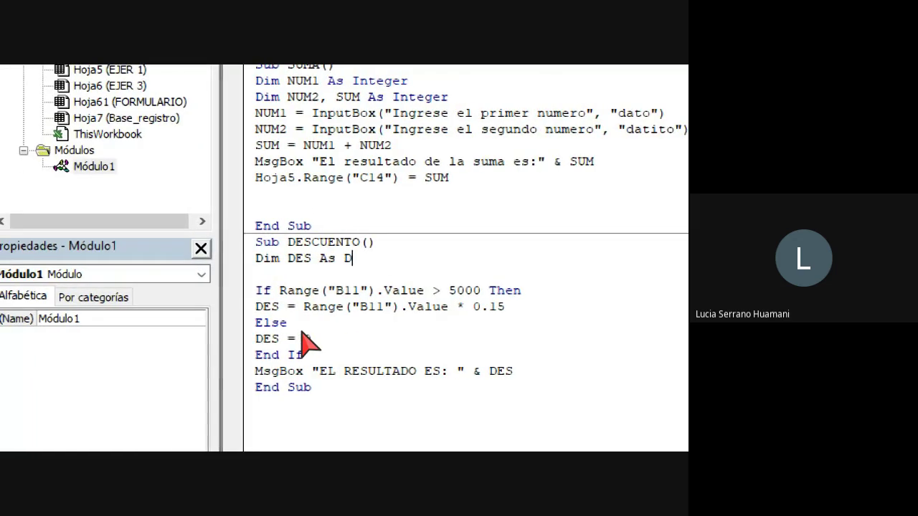
type("OUBLE")
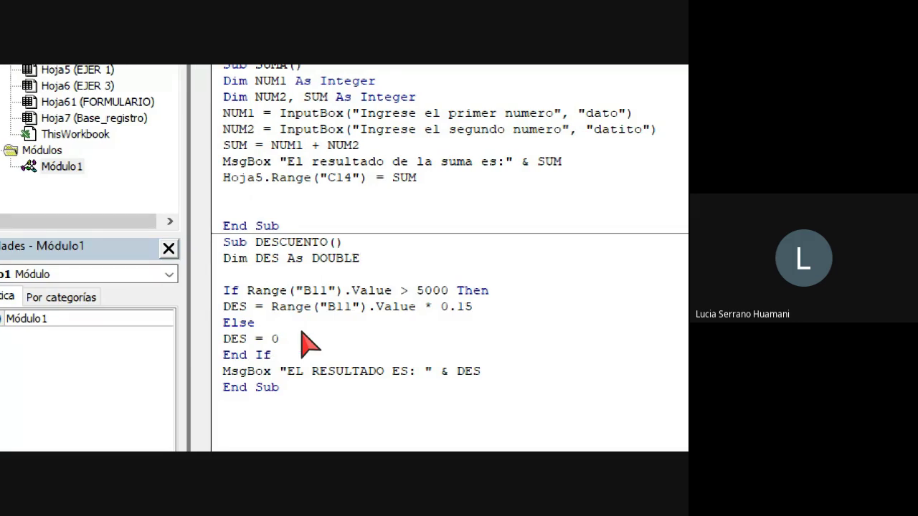
left_click(302, 339)
left_click(384, 256)
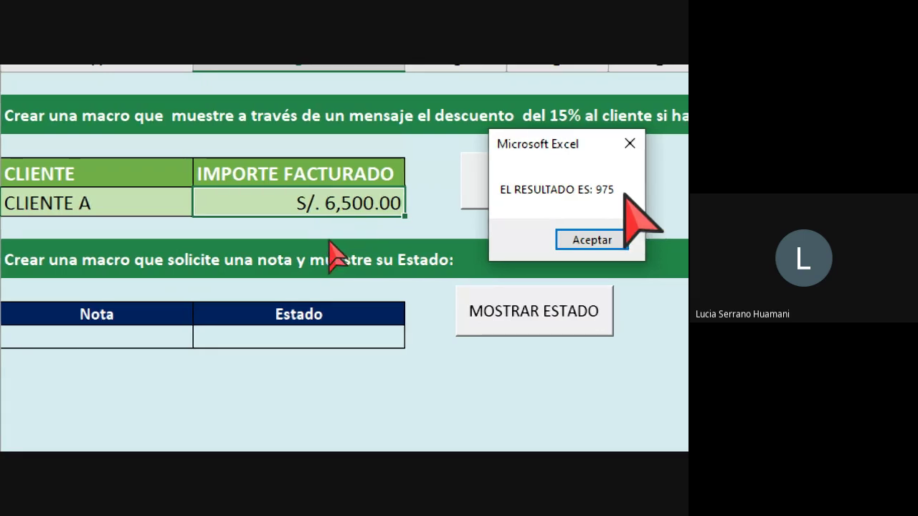
left_click(630, 144)
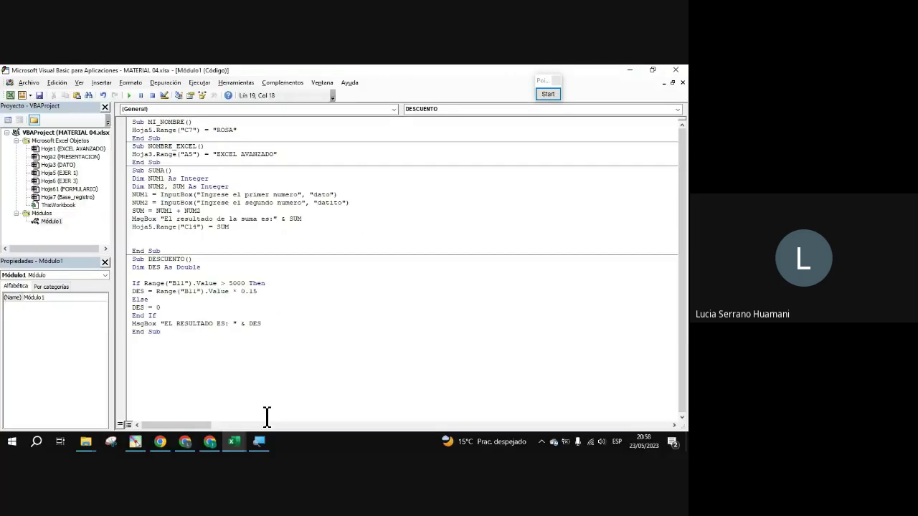
Launch the Windows Calculator from search and move its window lower.
left_click(36, 442)
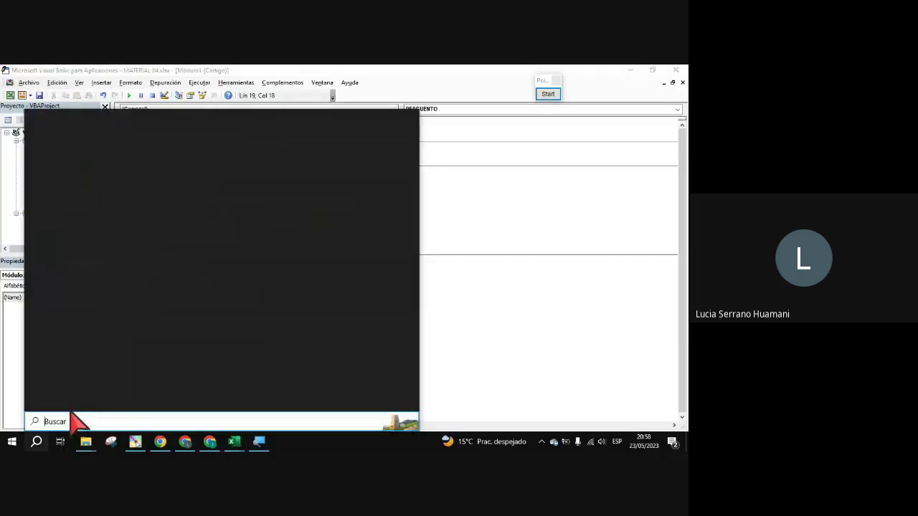
type("CAL")
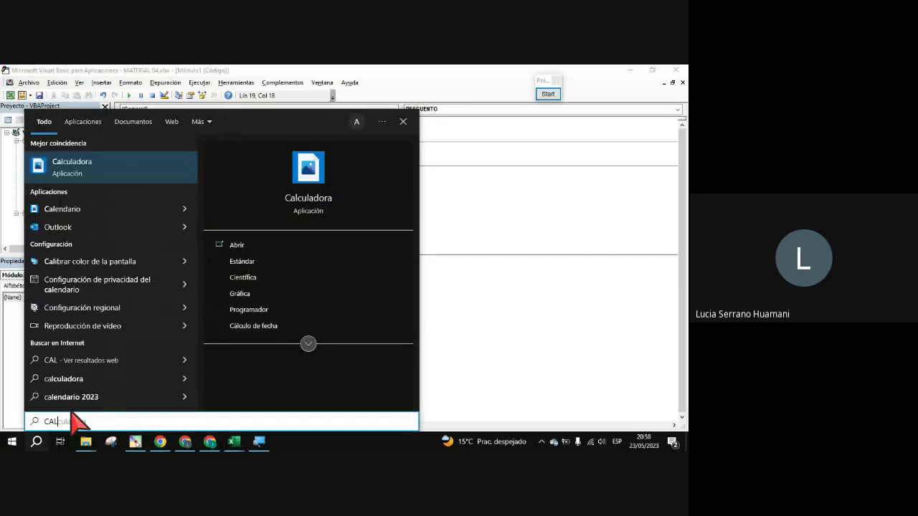
key("Return")
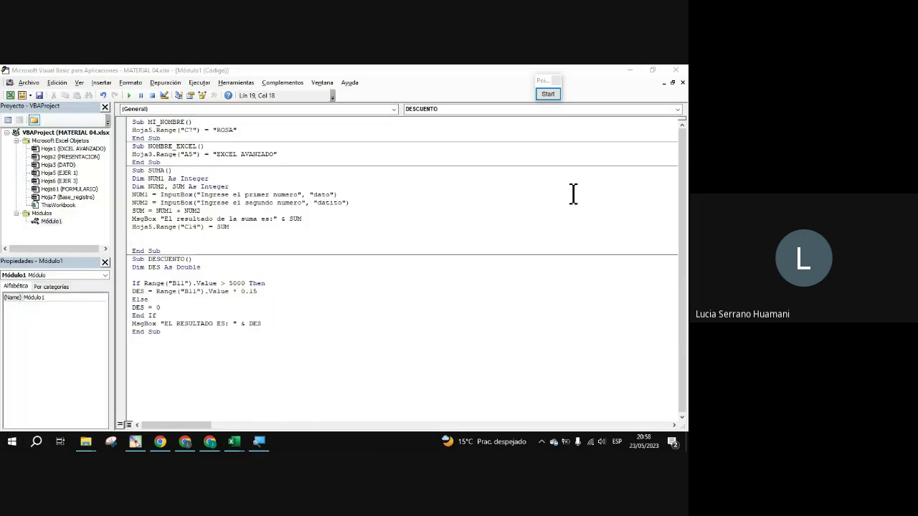
left_click_drag(406, 126, 404, 149)
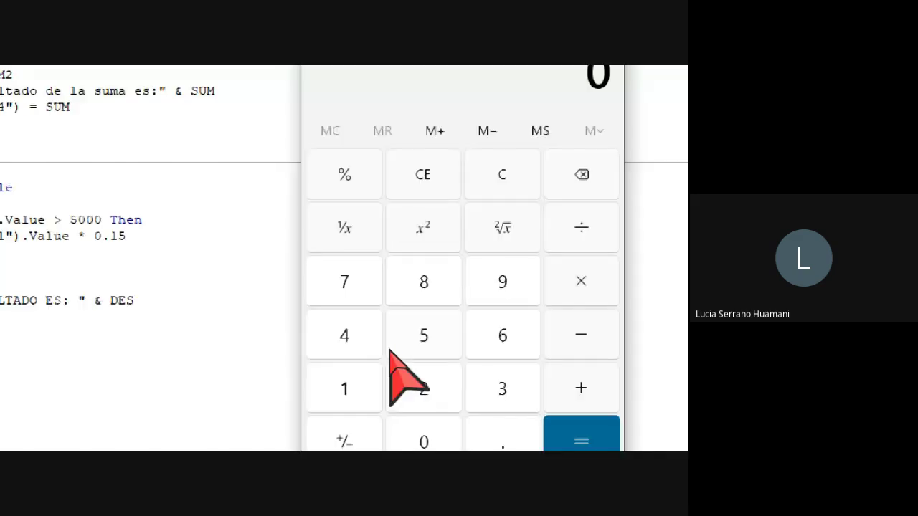
Calculate 15% of 6500 to get 975, then close the calculator.
left_click(502, 336)
left_click(423, 336)
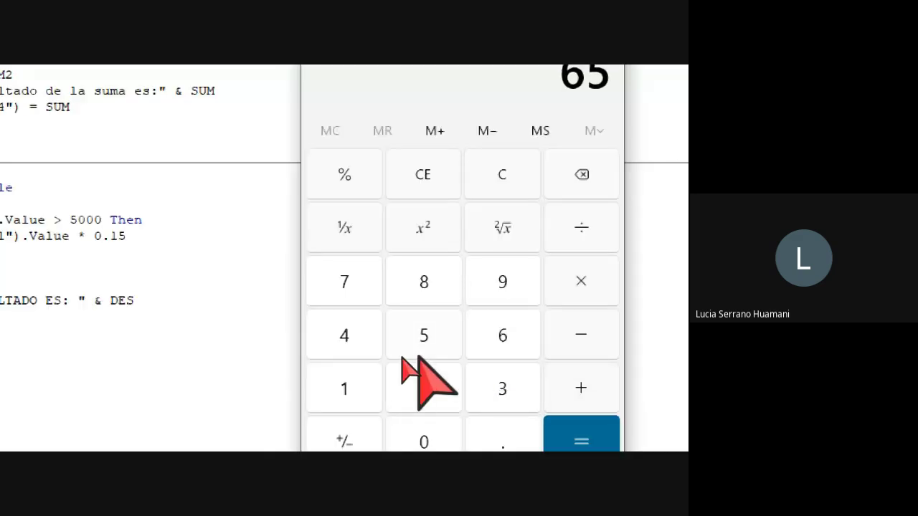
double_click(406, 402)
type("0.15")
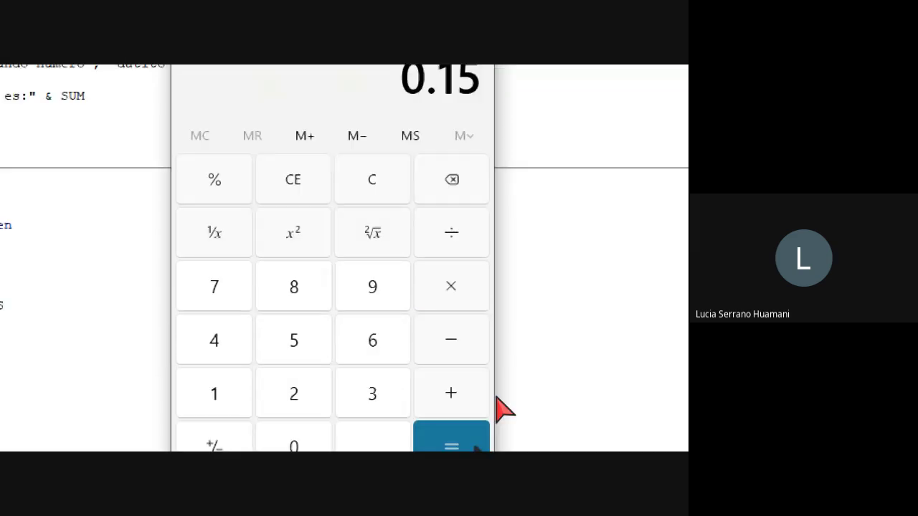
left_click(474, 445)
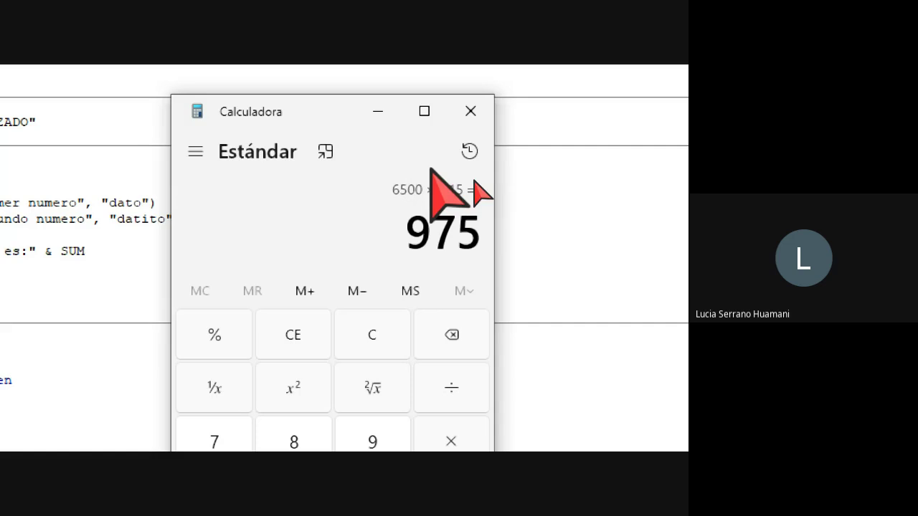
left_click(471, 111)
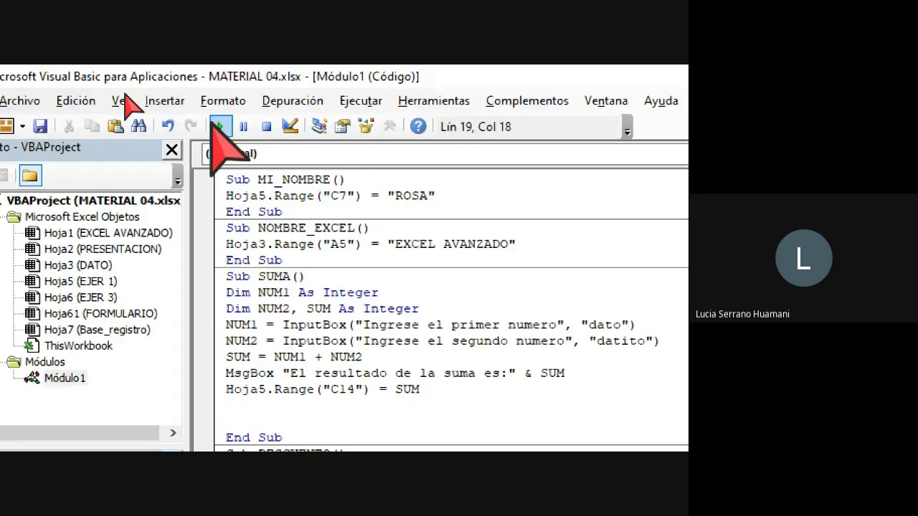
Run DESCUENTO once more, then change the billed amount in B11 to 6000.
left_click(219, 126)
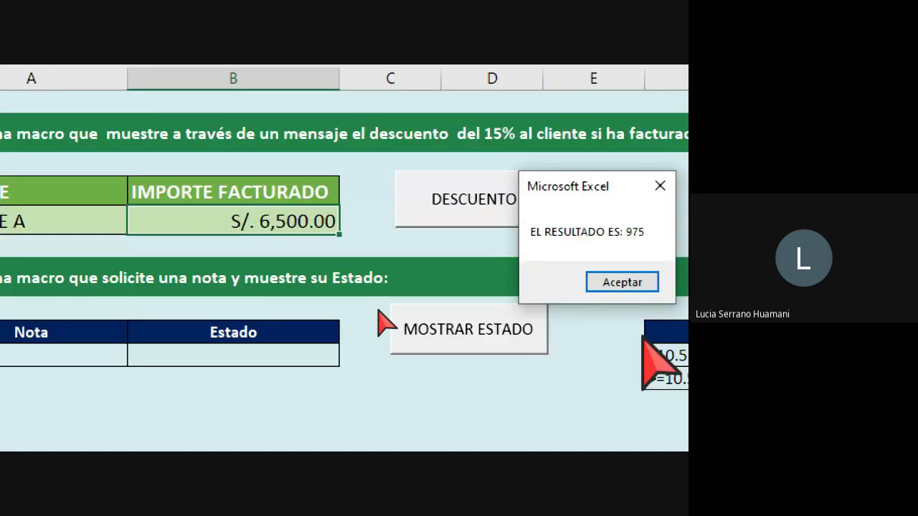
left_click(542, 282)
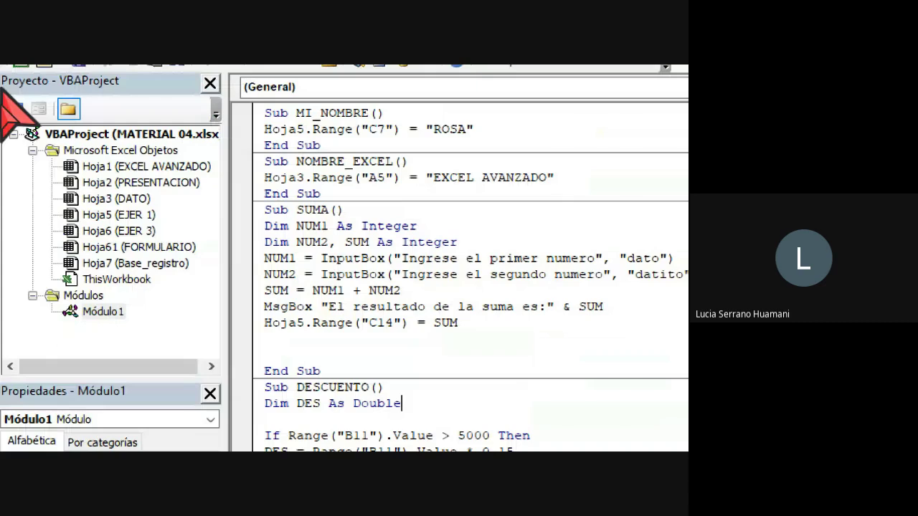
key("alt+F11")
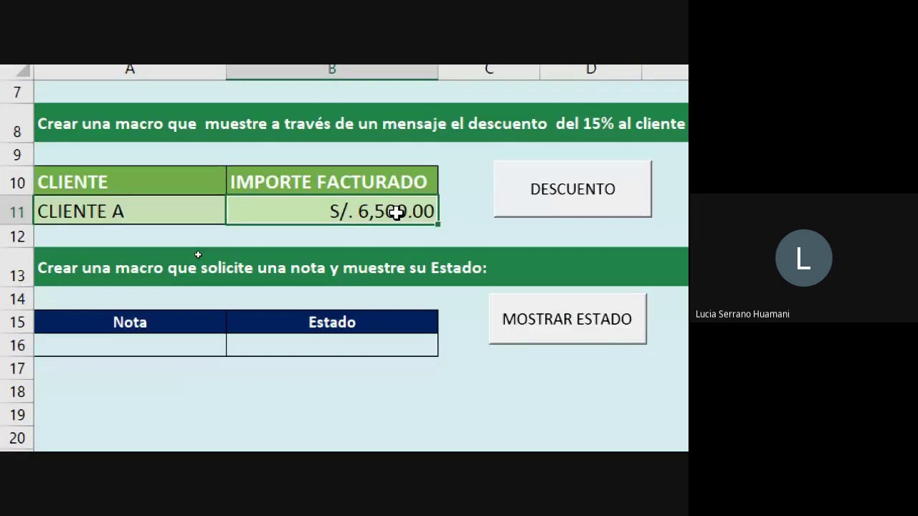
left_click(316, 246)
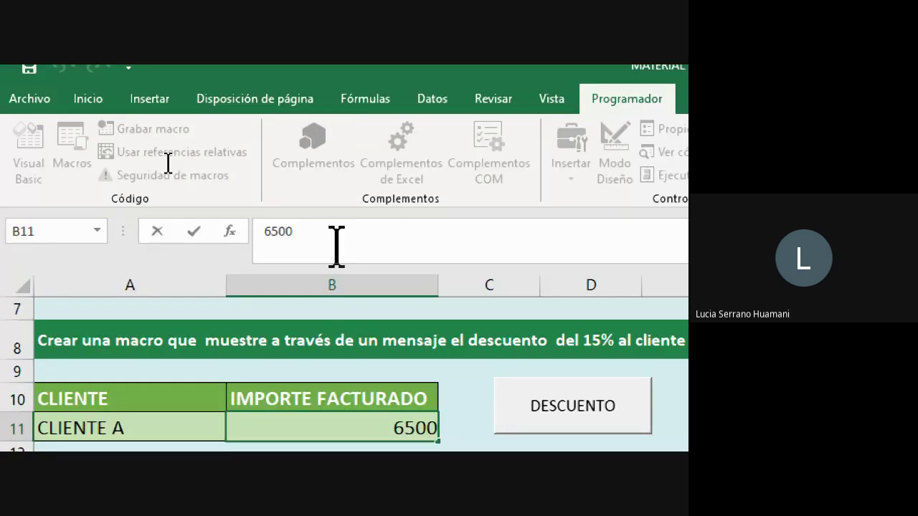
key("BackSpace")
key("BackSpace")
key("BackSpace")
type("00")
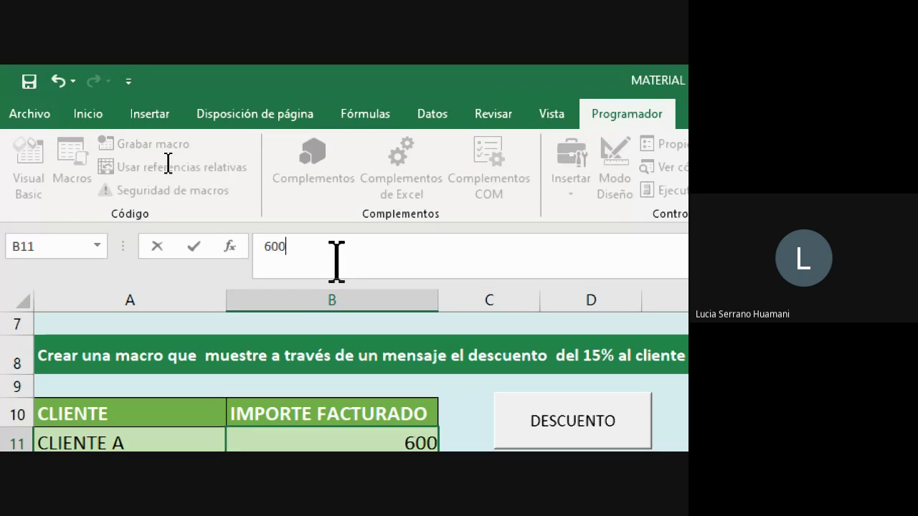
type("0")
key("Return")
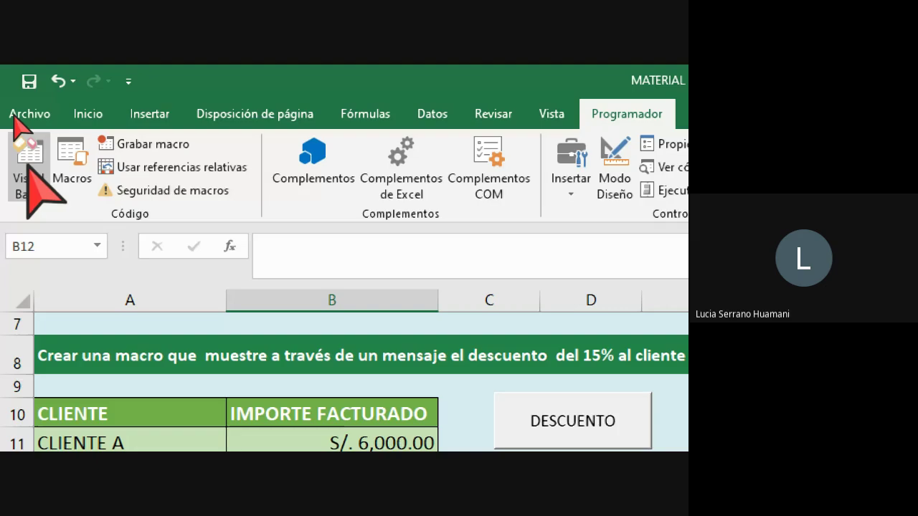
Rerun DESCUENTO from the VBA editor and close its 900 result.
left_click(22, 8)
key("alt+F11")
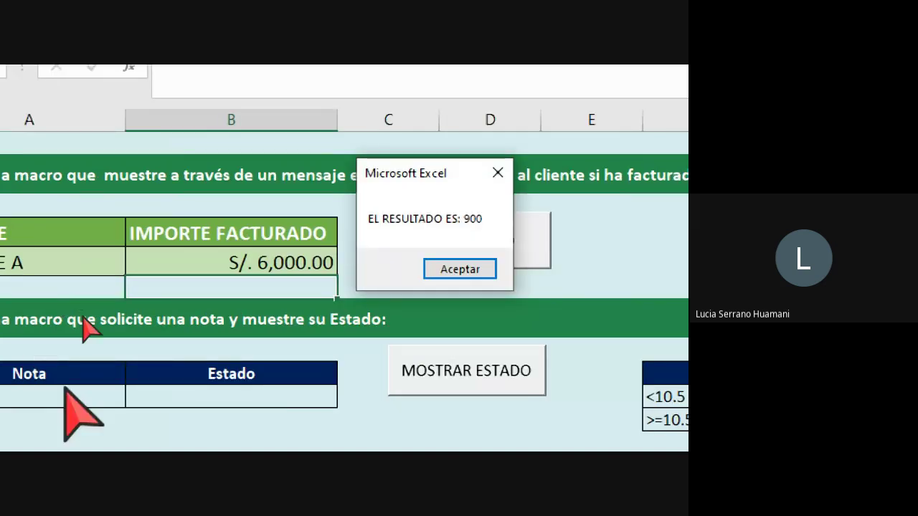
left_click(498, 173)
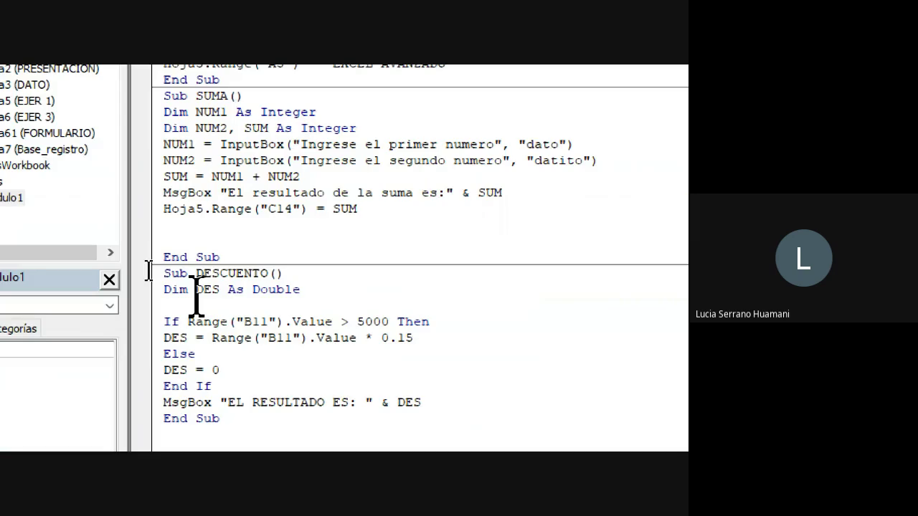
Change the billed amount in B11 to 4000.
key("alt+F11")
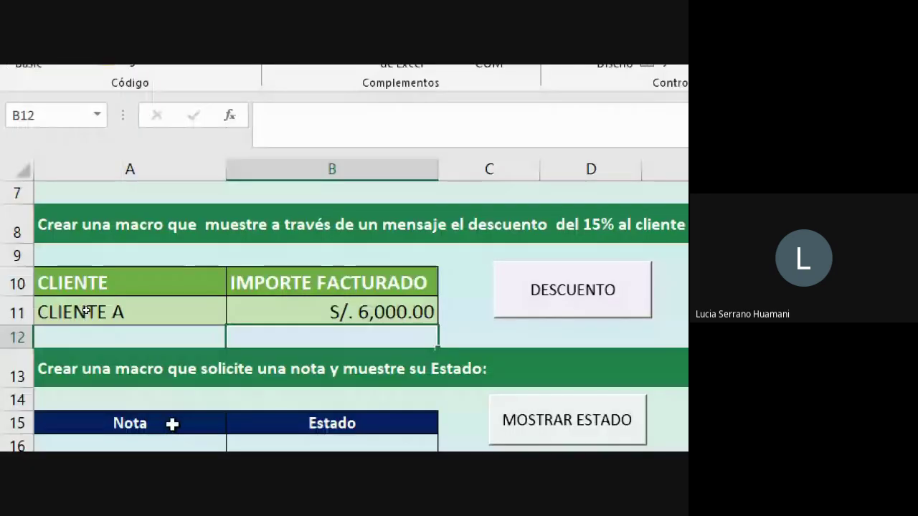
left_click(401, 312)
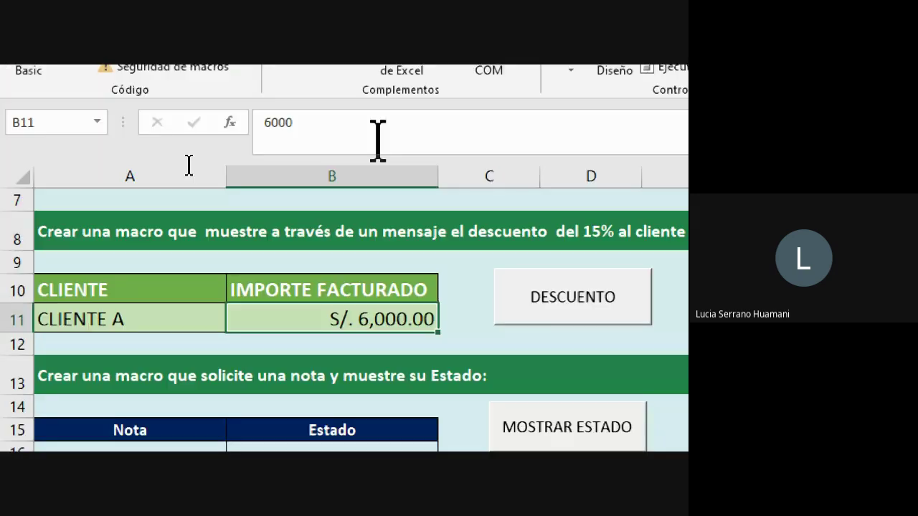
left_click(378, 141)
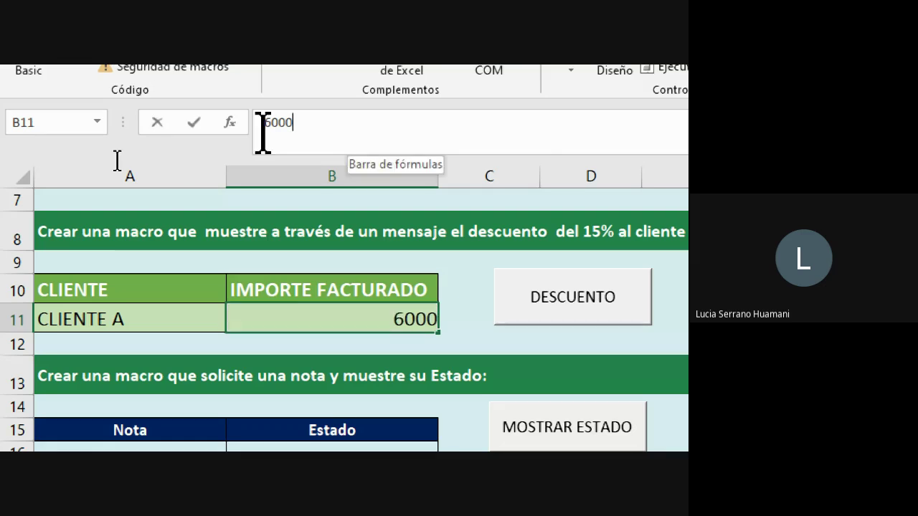
key("BackSpace")
key("BackSpace")
key("BackSpace")
type("400")
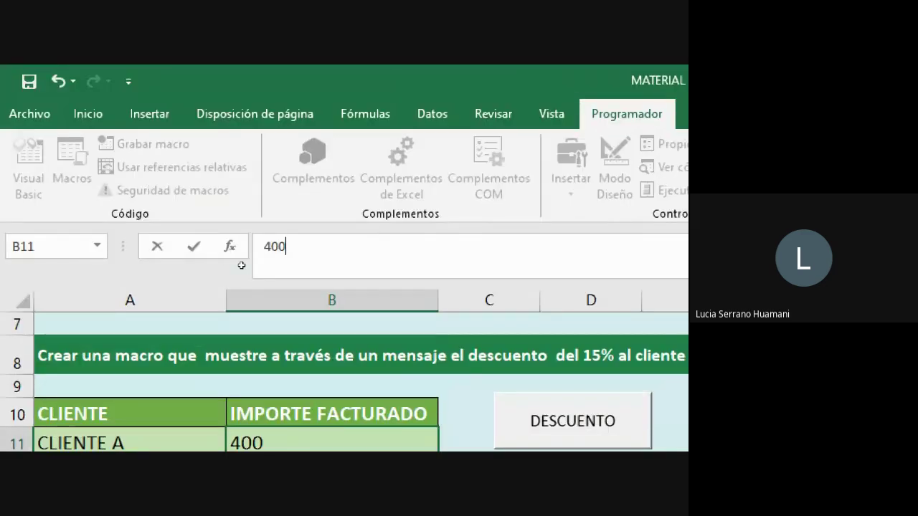
type("0")
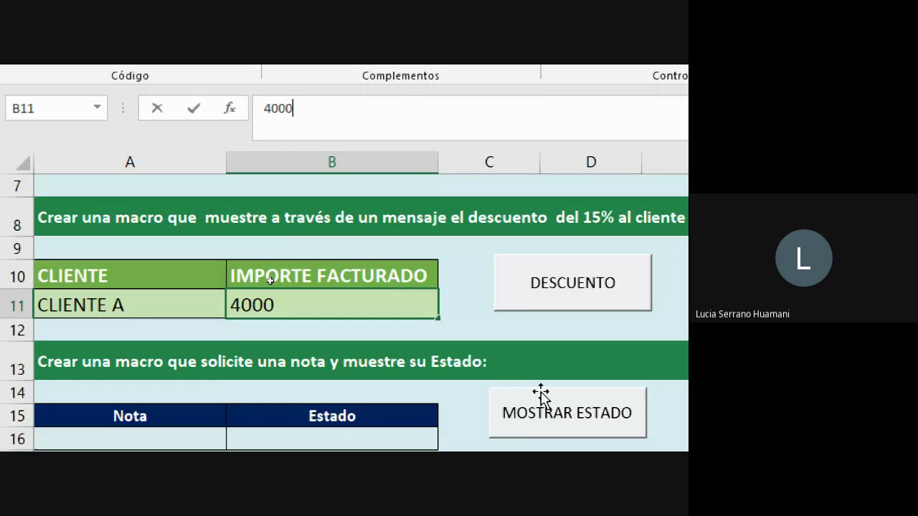
left_click(455, 312)
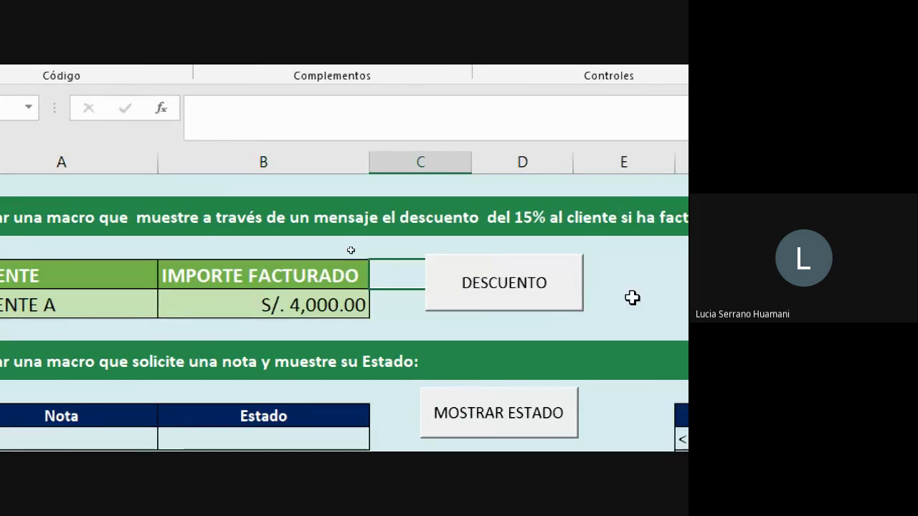
Assign the SUMA macro to the DESCUENTO button on the sheet.
left_click(557, 272, "ctrl")
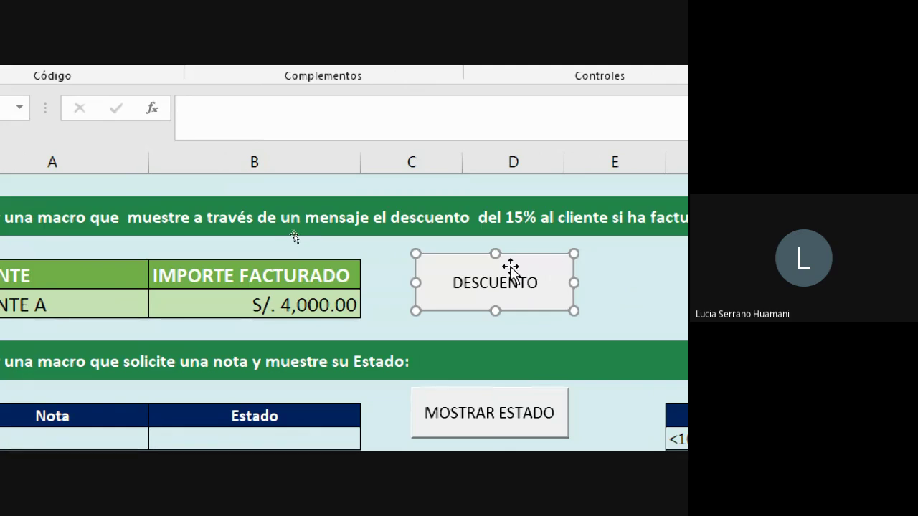
right_click(511, 268)
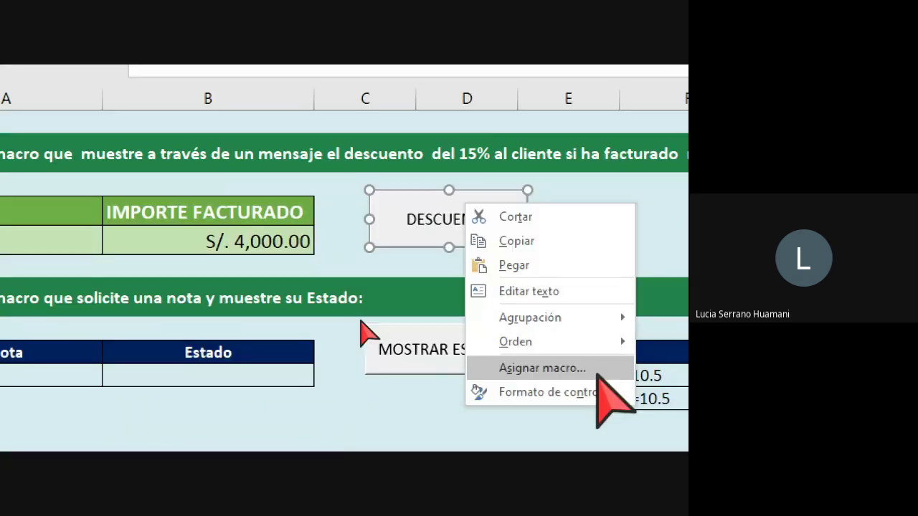
left_click(597, 374)
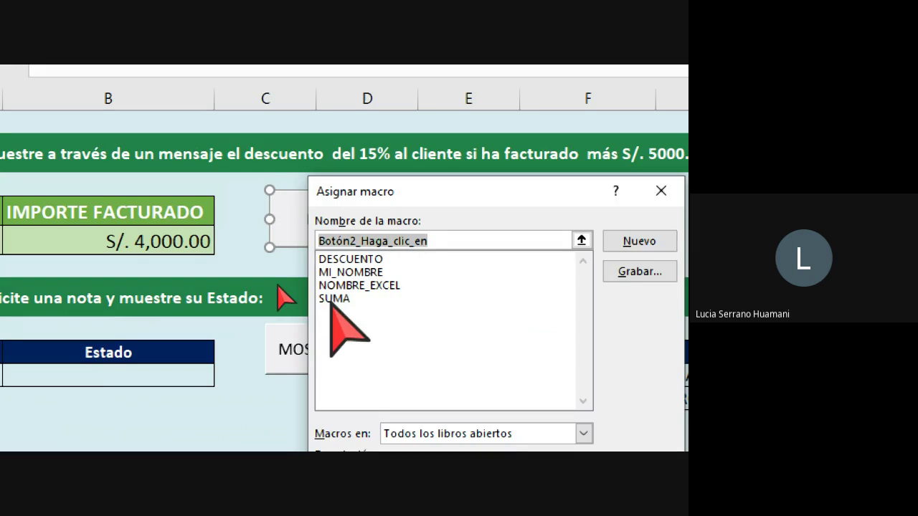
left_click(333, 298)
left_click(563, 445)
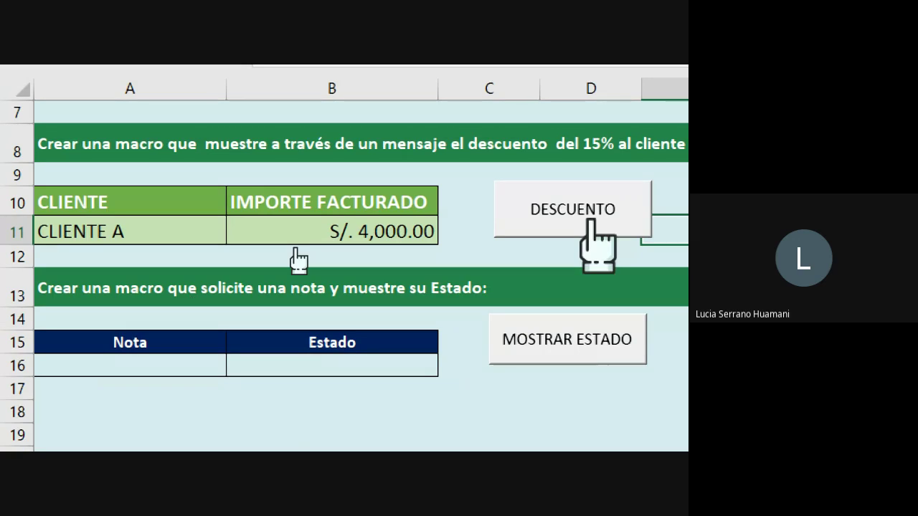
Run the button's linked SUMA macro, submitting its number prompt empty.
left_click(593, 226)
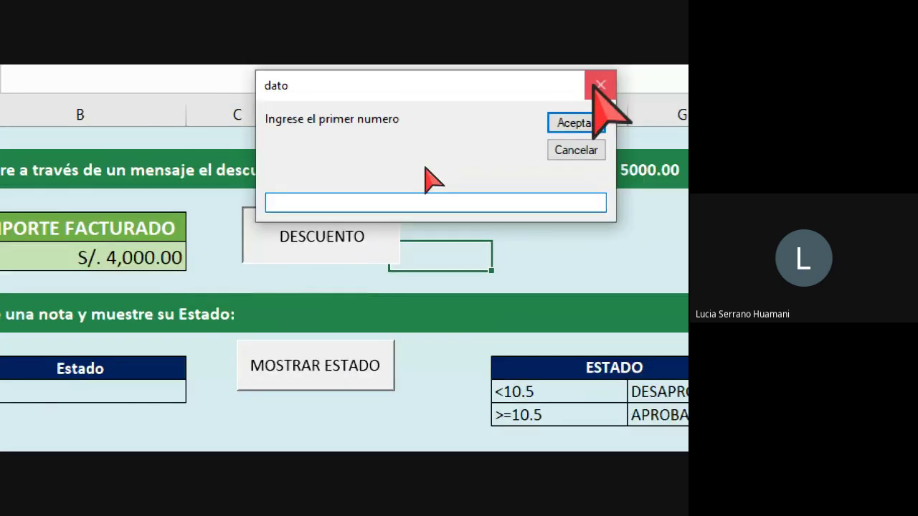
left_click(692, 61)
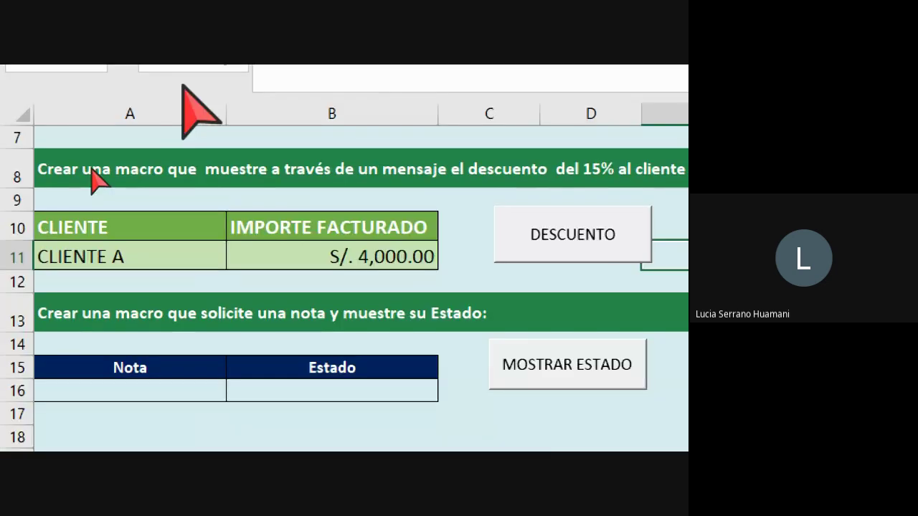
left_click(339, 252)
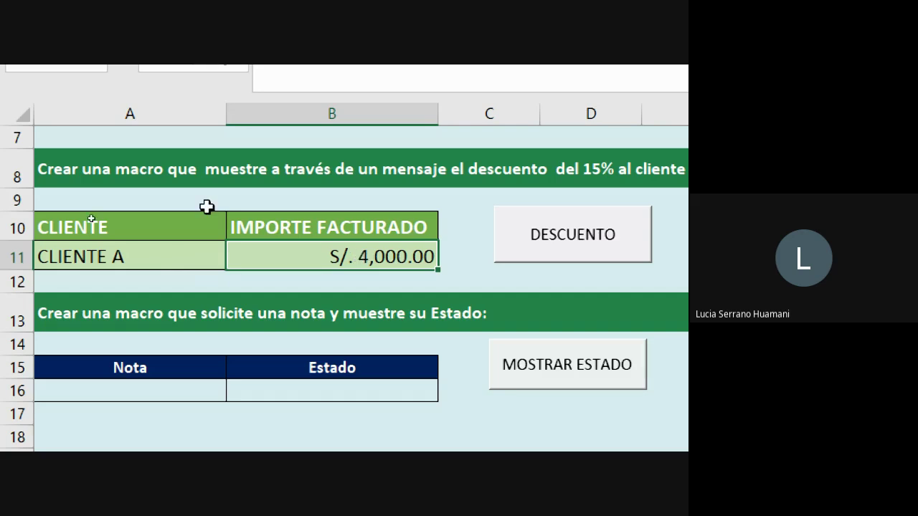
Run DESCUENTO from the VBA editor and dismiss the 'EL RESULTADO ES: 0' message.
key("alt+F11")
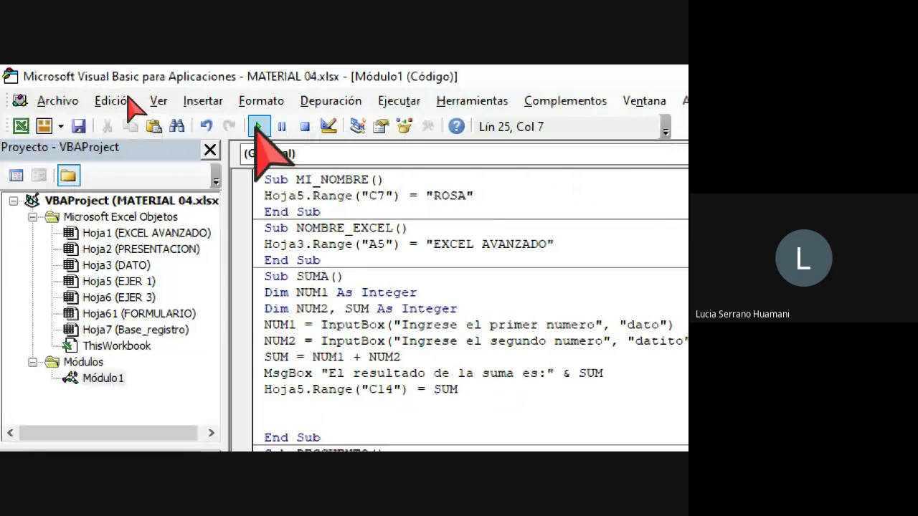
left_click(257, 126)
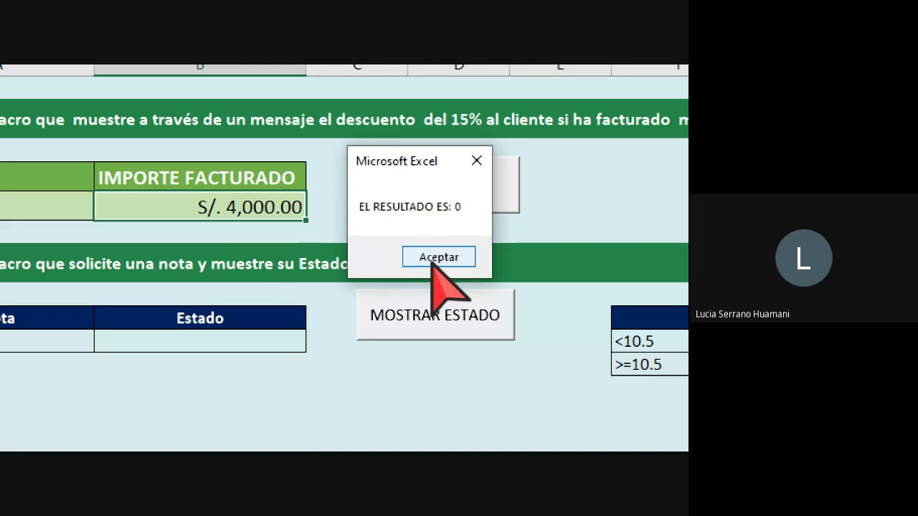
left_click(433, 260)
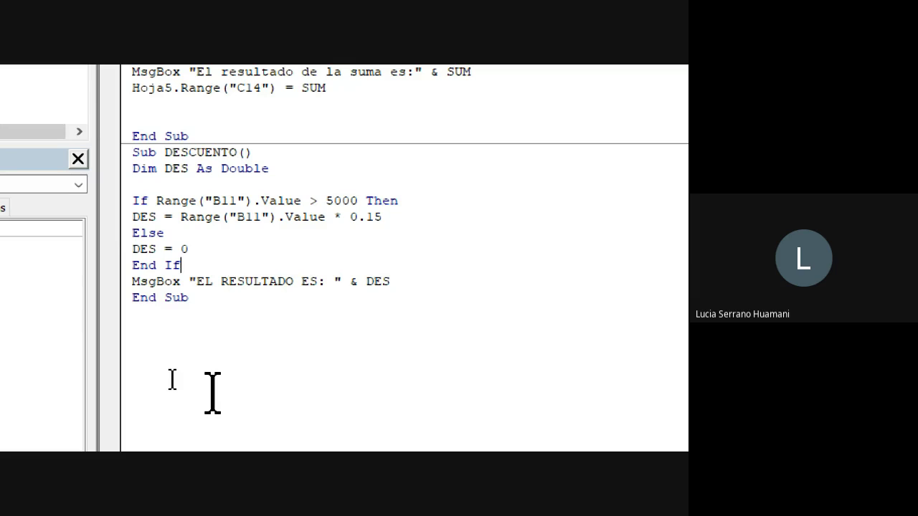
Highlight the 5000 condition, the 0.15 calculation and the 0 assigned with no discount.
left_click_drag(330, 201, 354, 201)
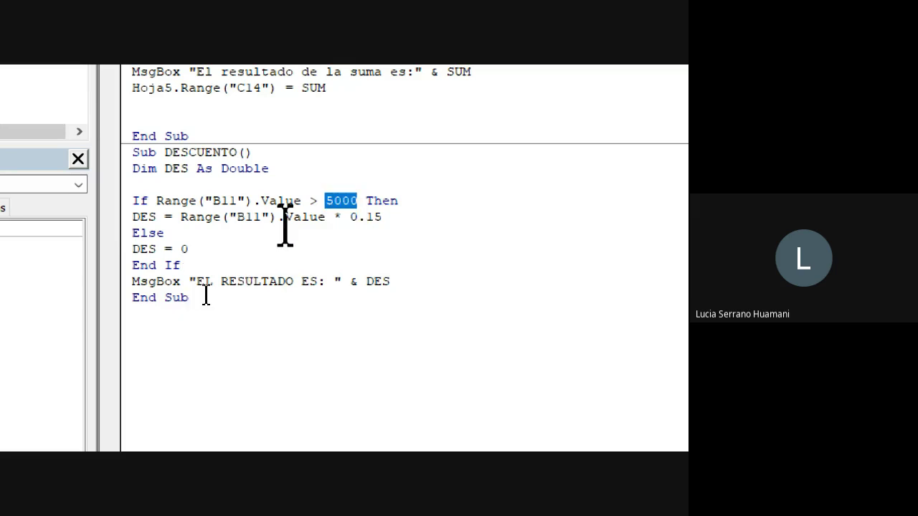
left_click_drag(291, 216, 405, 224)
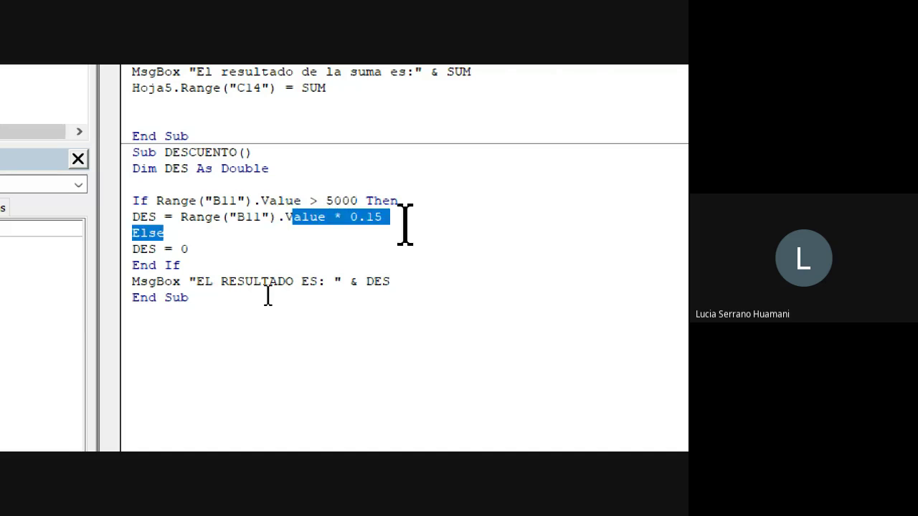
left_click(253, 260)
left_click_drag(244, 260, 330, 260)
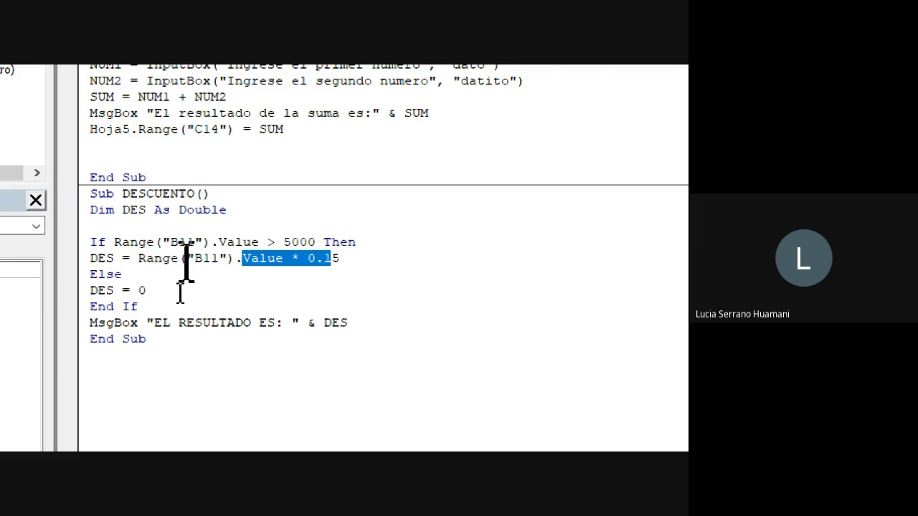
double_click(147, 253)
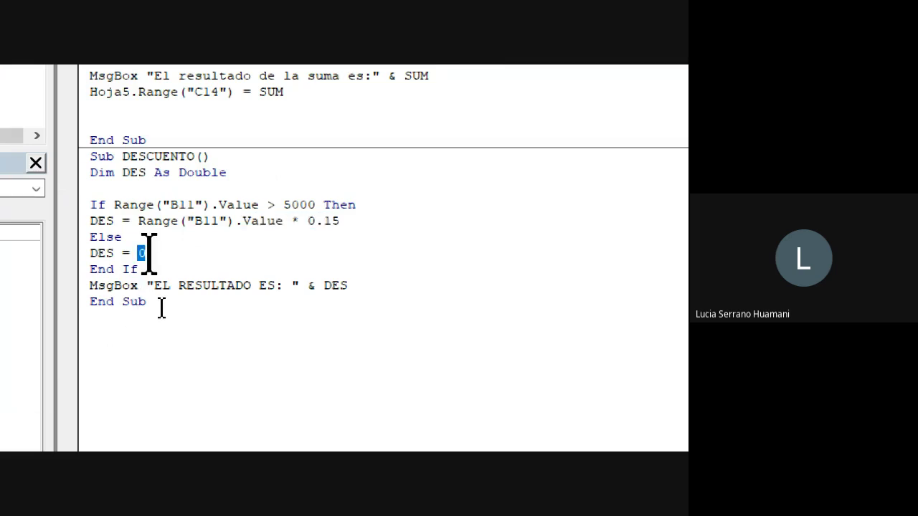
Replace RESULTADO with DESCUENTO in the MsgBox text.
double_click(246, 286)
type("E")
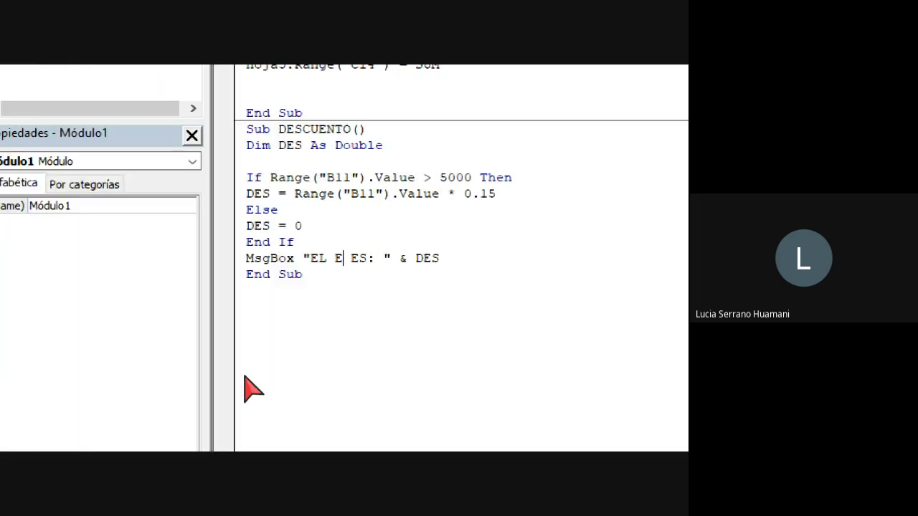
key("BackSpace")
type("DES")
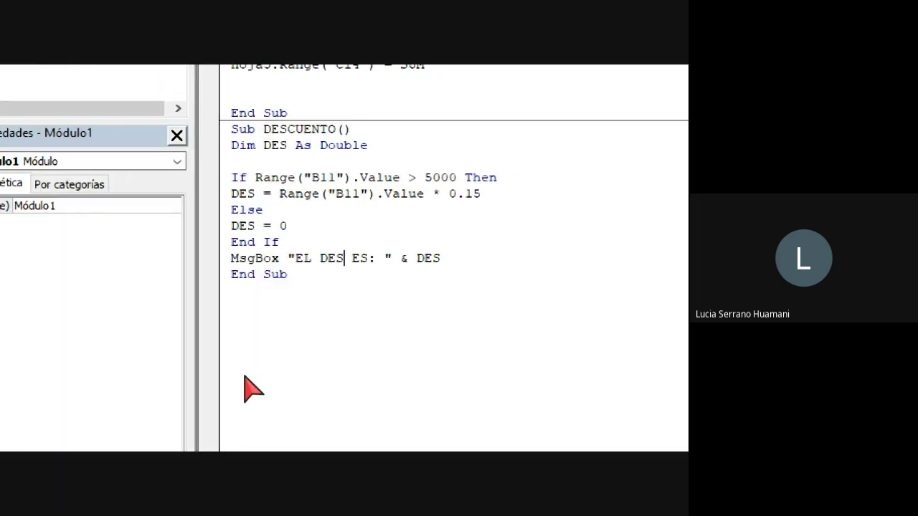
type("CUENTO")
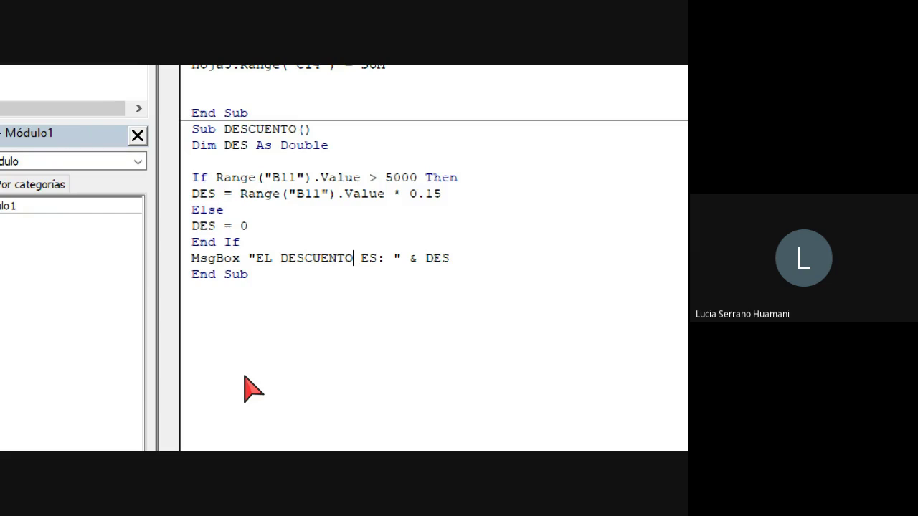
key("Down")
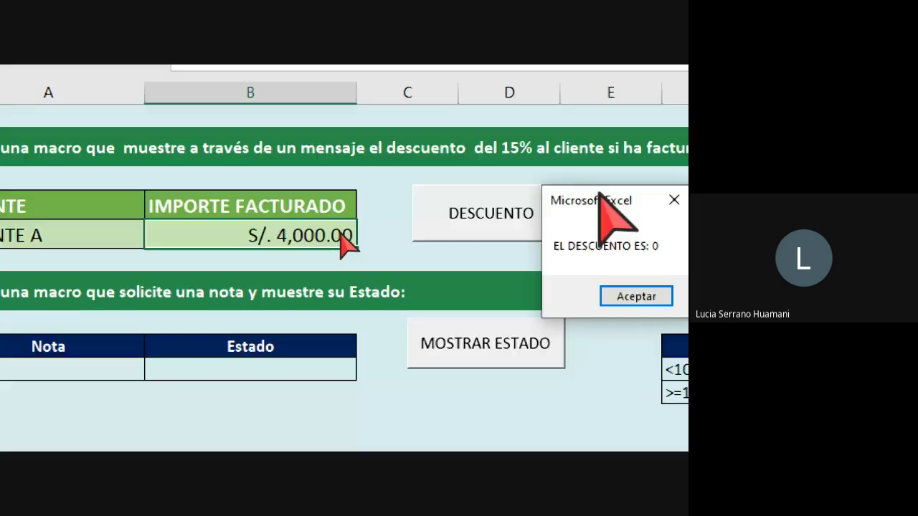
Close the DESCUENTO message and change B11's billed amount to 8000.
left_click_drag(599, 194, 420, 161)
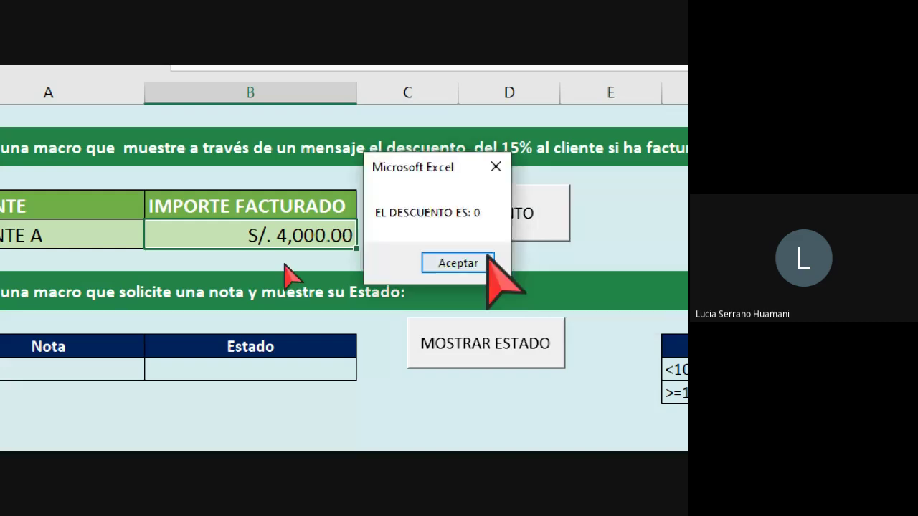
left_click(485, 263)
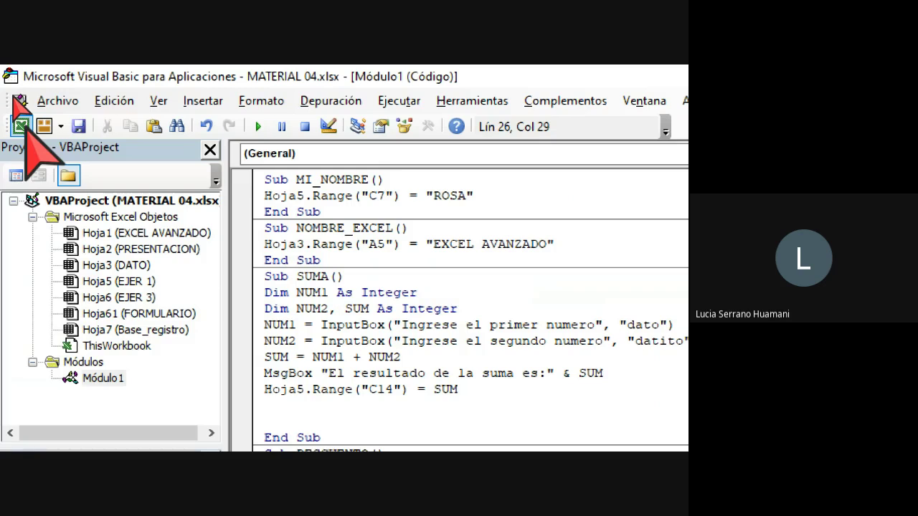
left_click(21, 126)
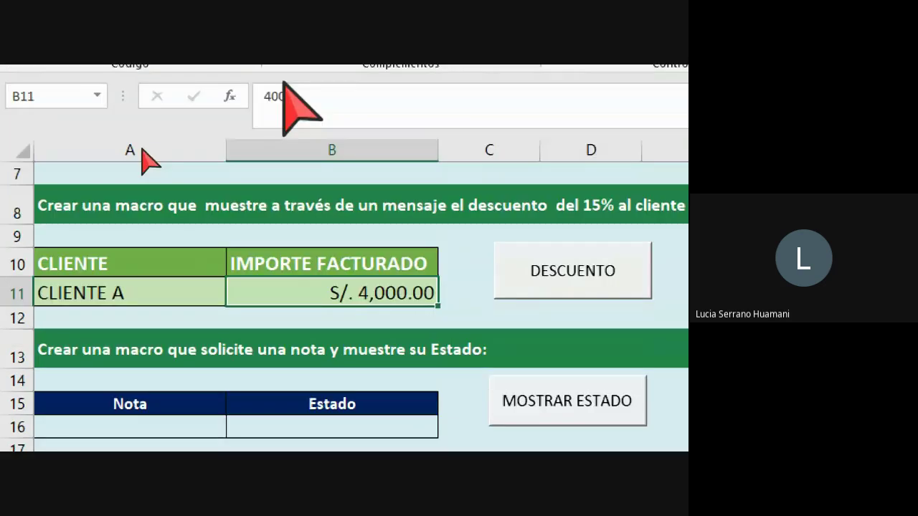
left_click(276, 96)
key("BackSpace")
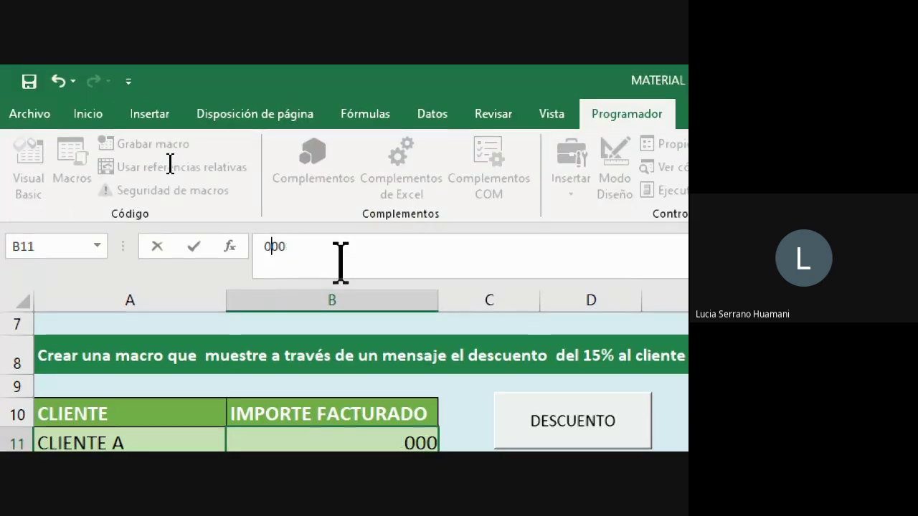
type("8")
key("Tab")
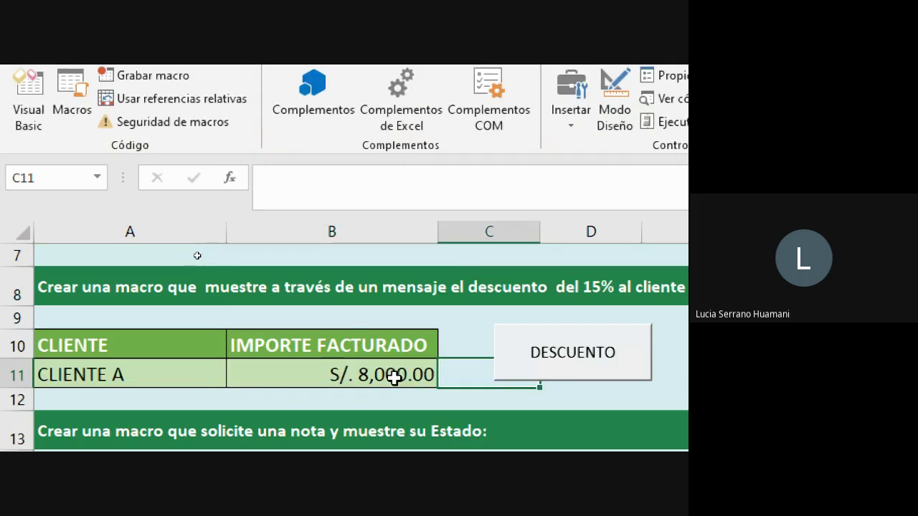
Rerun DESCUENTO from the VBA editor and close its 1200 discount message.
left_click(395, 376)
left_click(29, 147)
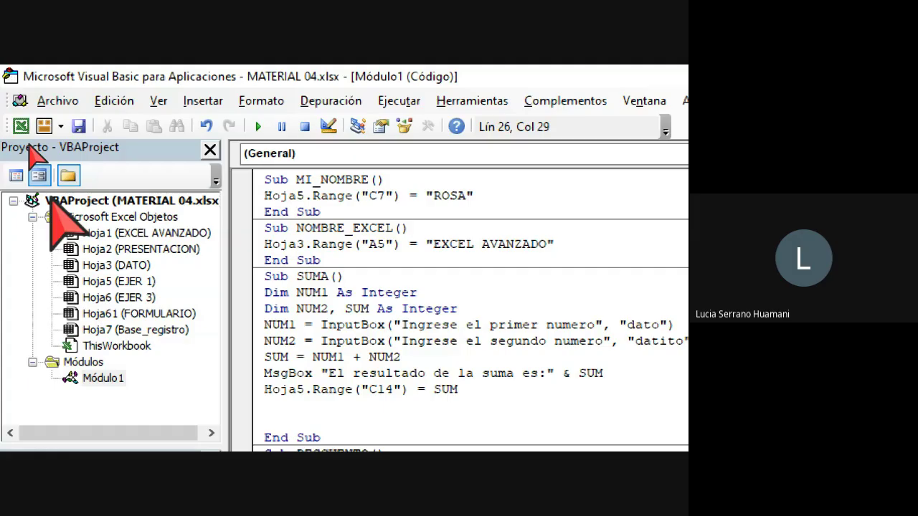
left_click(21, 126)
left_click(488, 294)
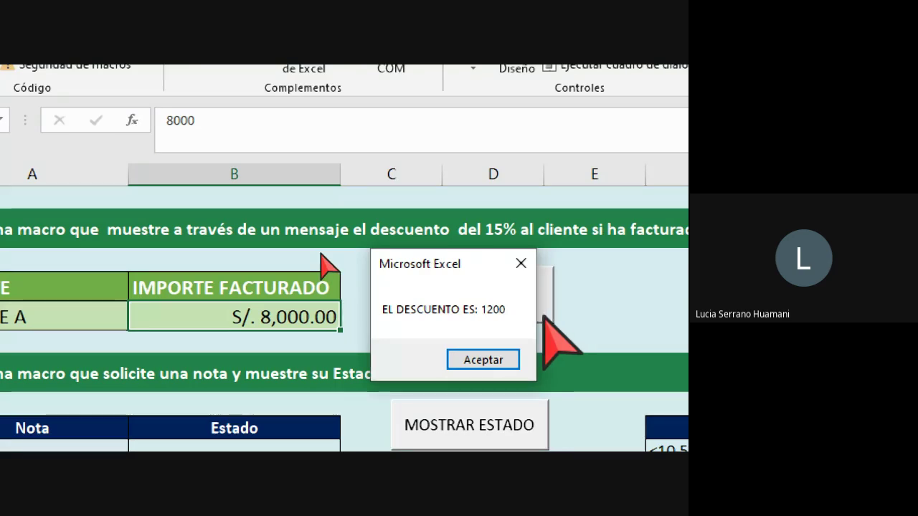
left_click(533, 261)
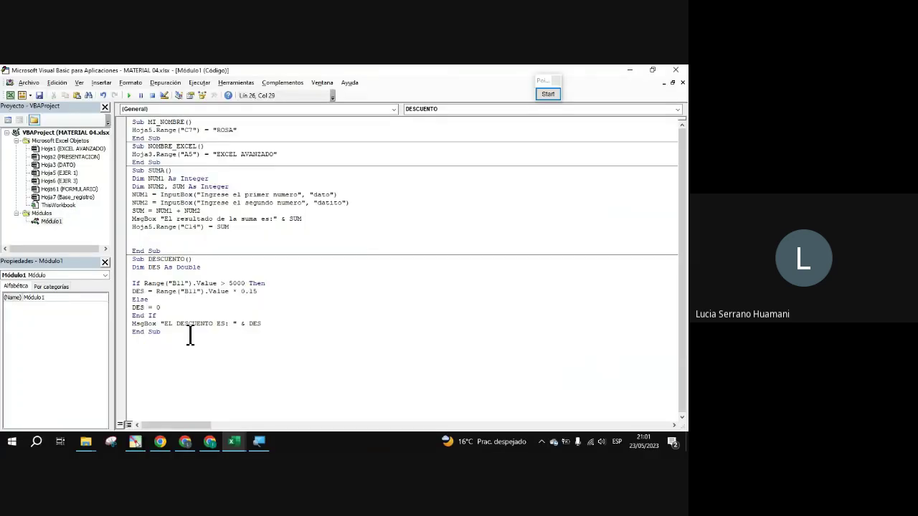
Select the DESCUENTO code and post it as a message in the Meet chat.
left_click_drag(189, 334, 126, 262)
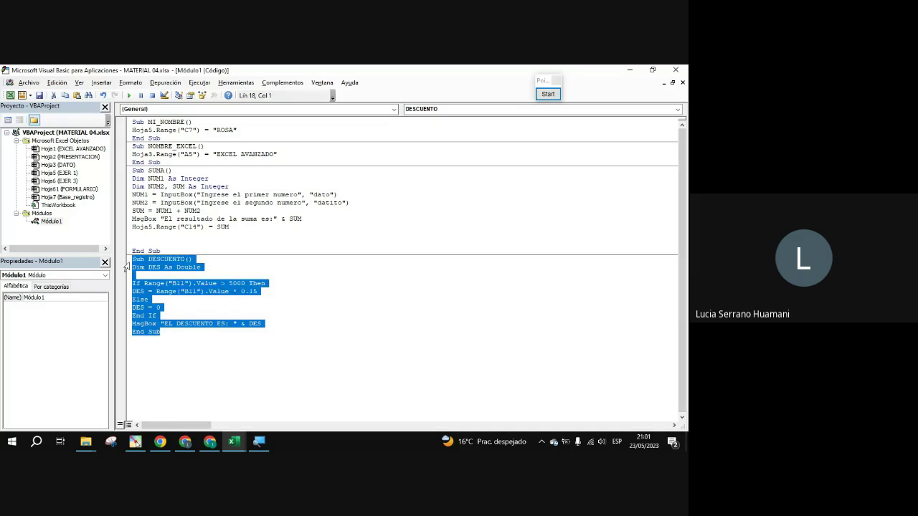
left_click(185, 441)
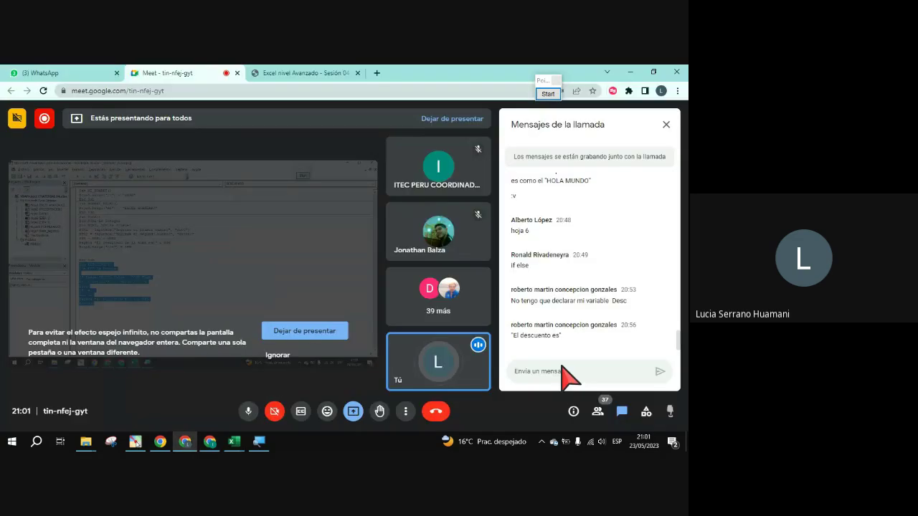
key("ctrl+v")
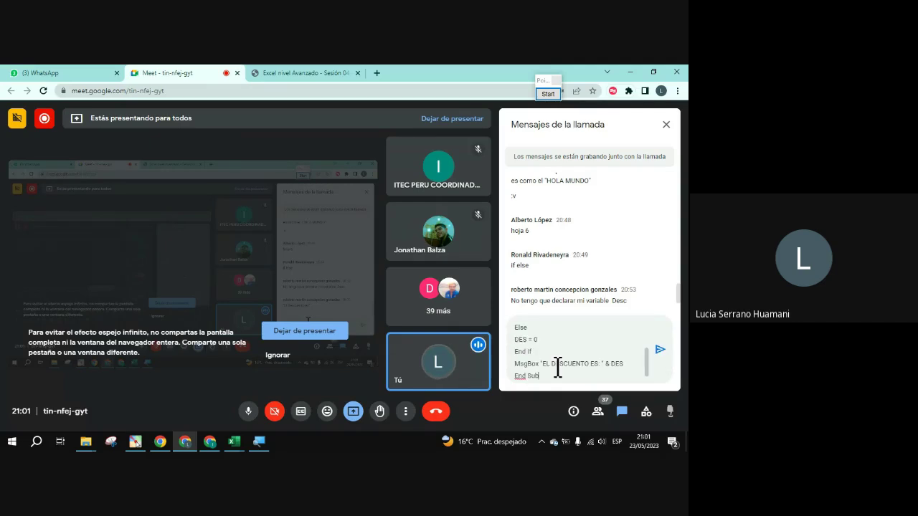
key("Return")
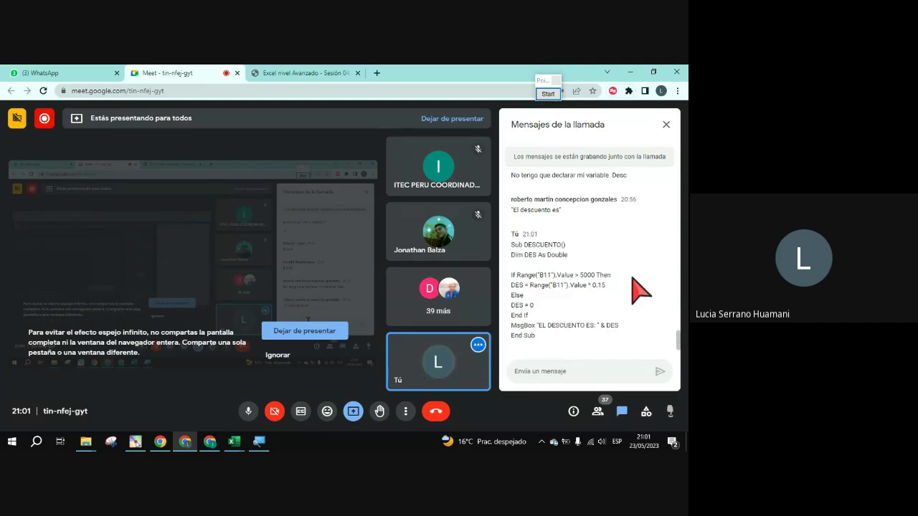
scroll(632, 279, "up", 1)
scroll(633, 279, "down", 1)
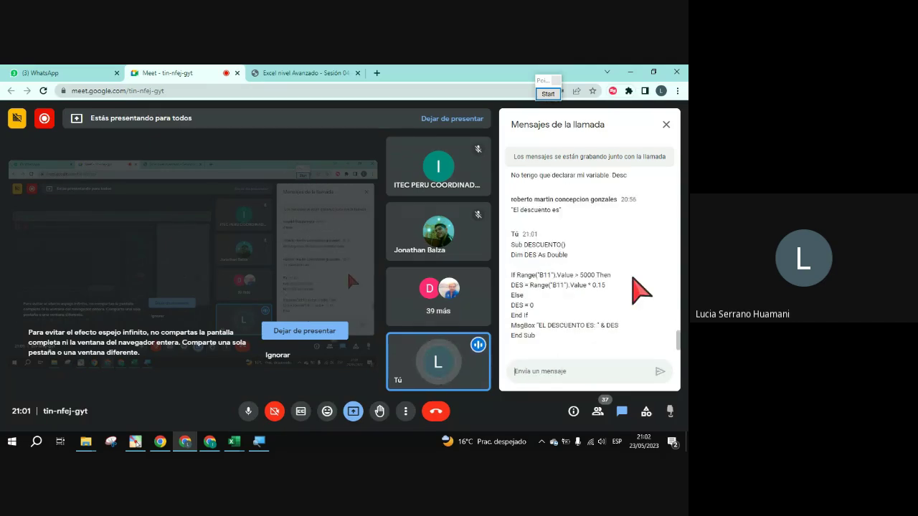
Go back to the VBA editor and recheck DESCUENTO's Double declaration and its code lines.
key("alt+Tab")
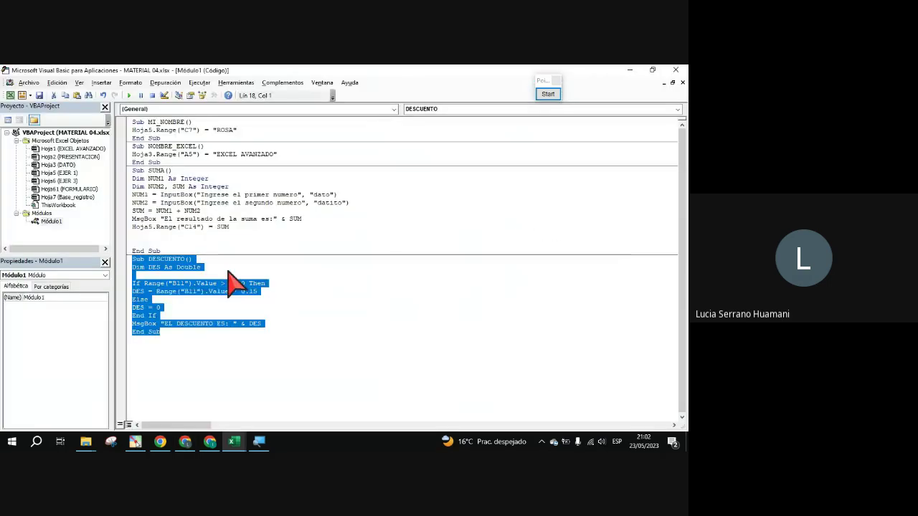
left_click(214, 270)
double_click(188, 269)
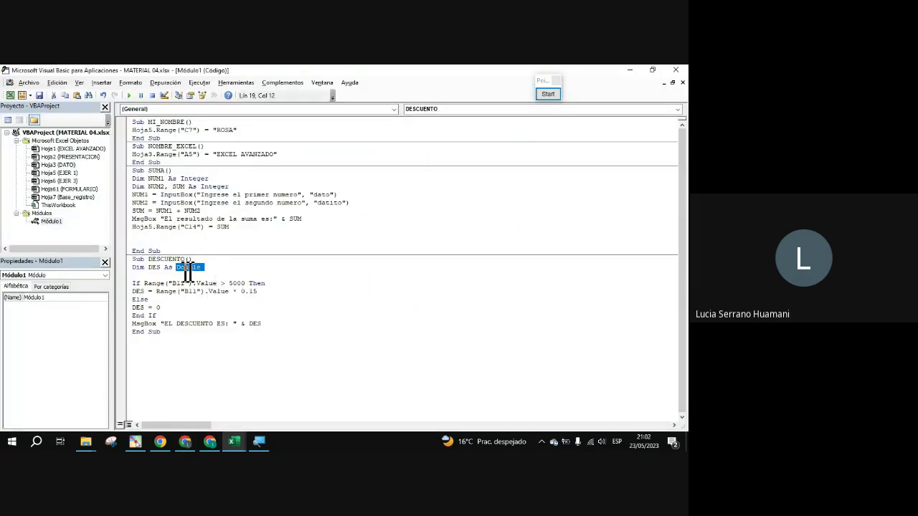
left_click(222, 268)
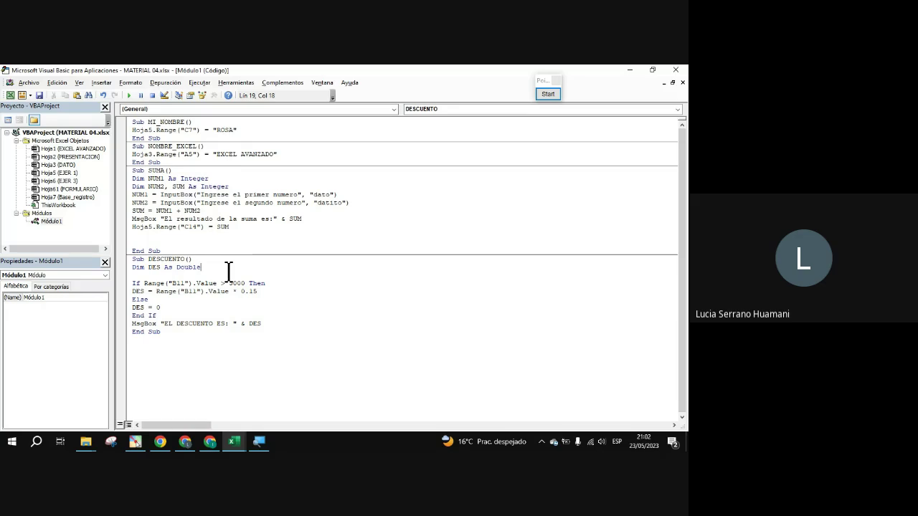
key("alt+Tab")
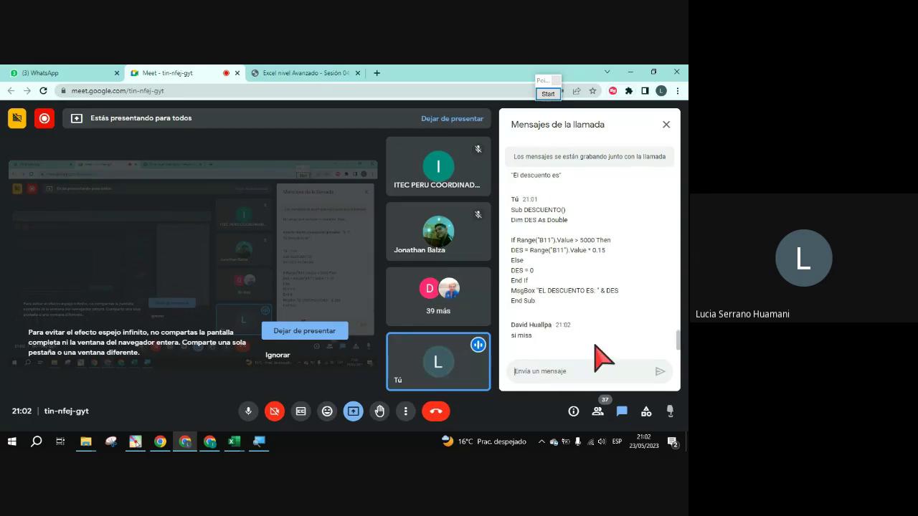
key("alt+Tab")
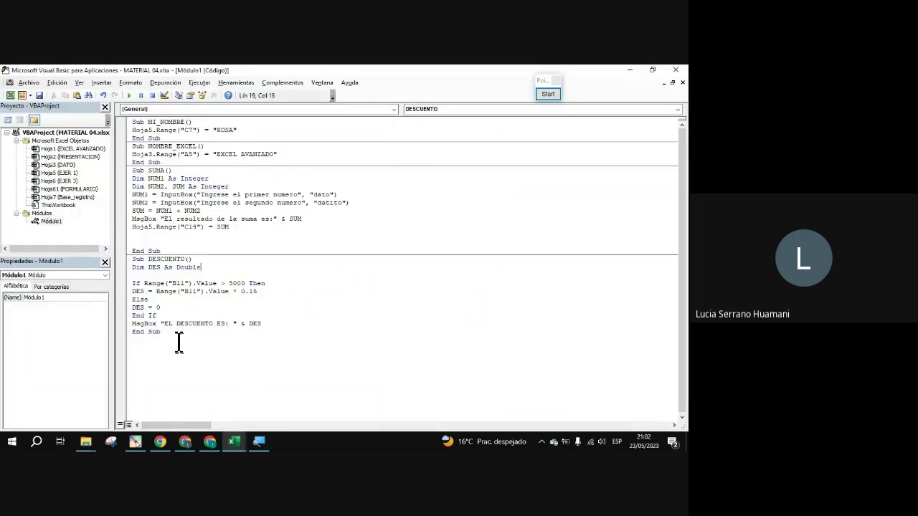
left_click_drag(178, 337, 140, 262)
left_click(172, 307)
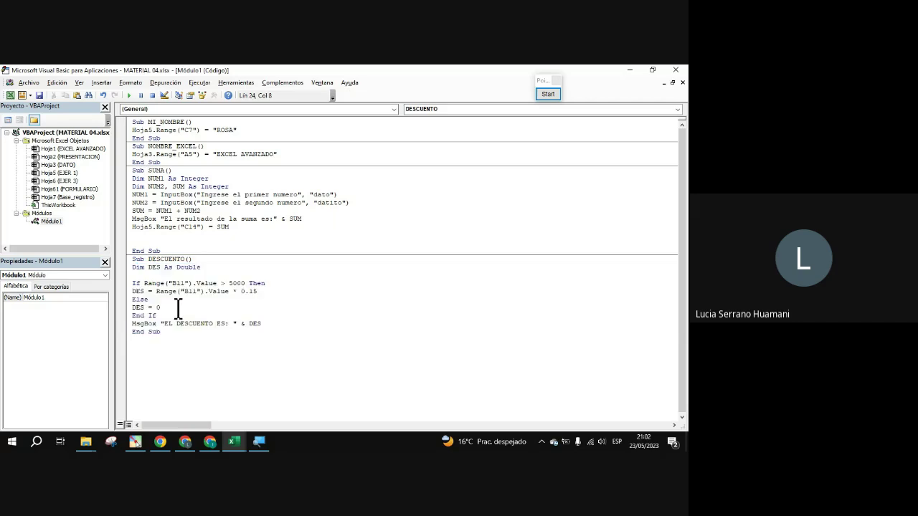
left_click(10, 95)
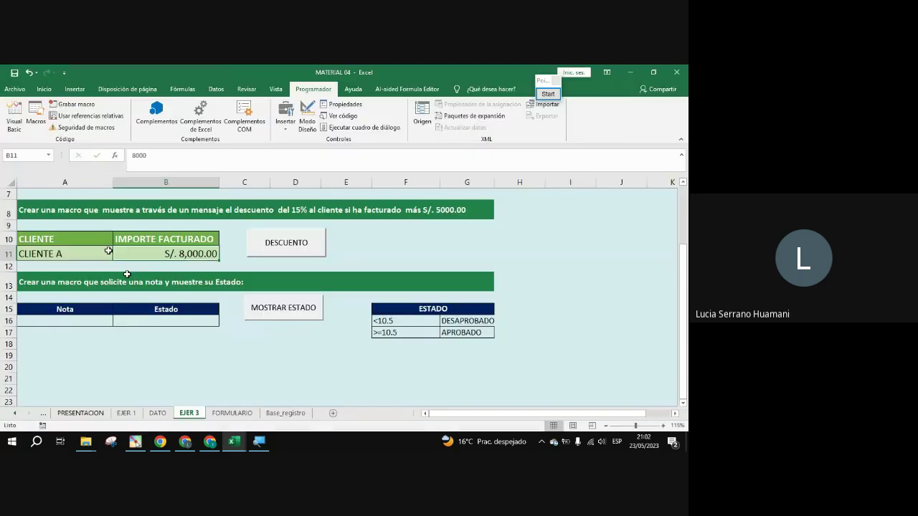
left_click(165, 283)
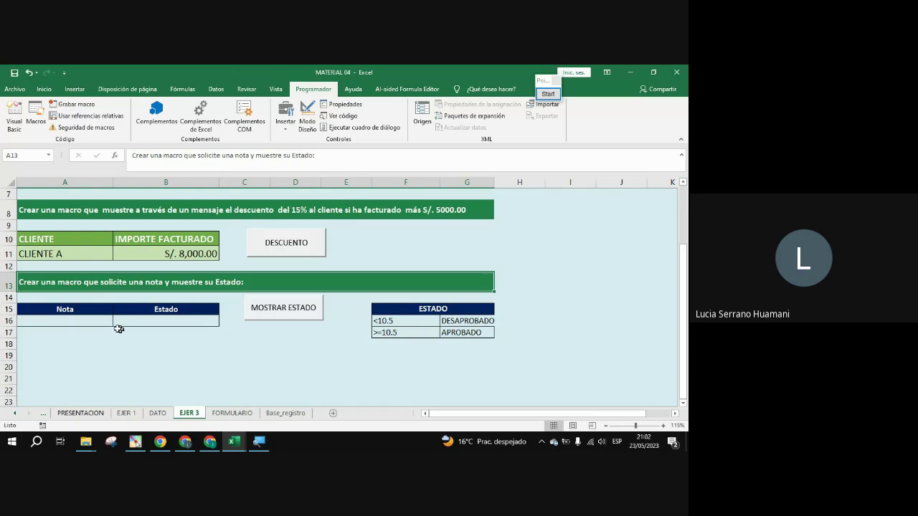
left_click(93, 319)
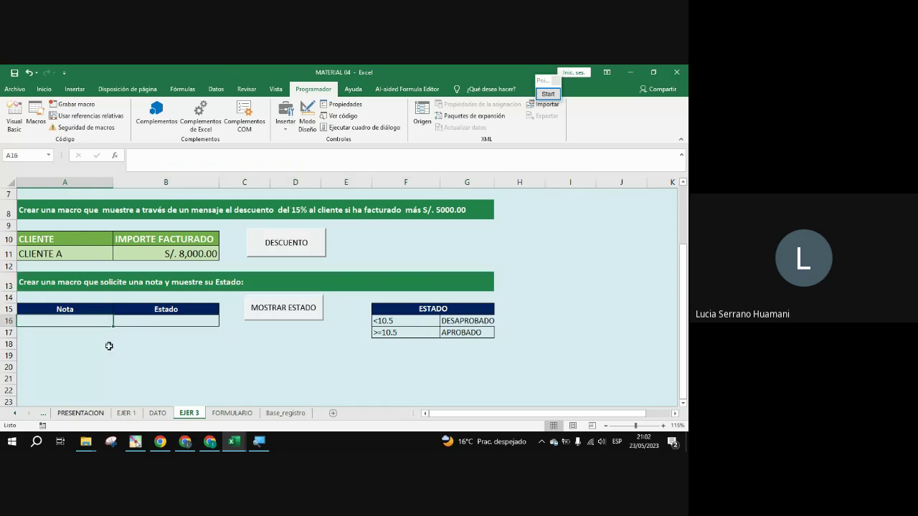
type("18")
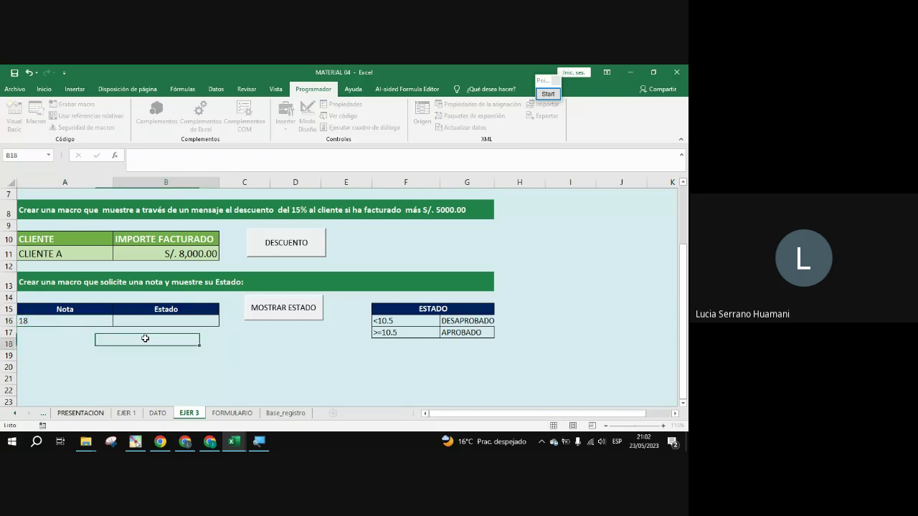
left_click(154, 319)
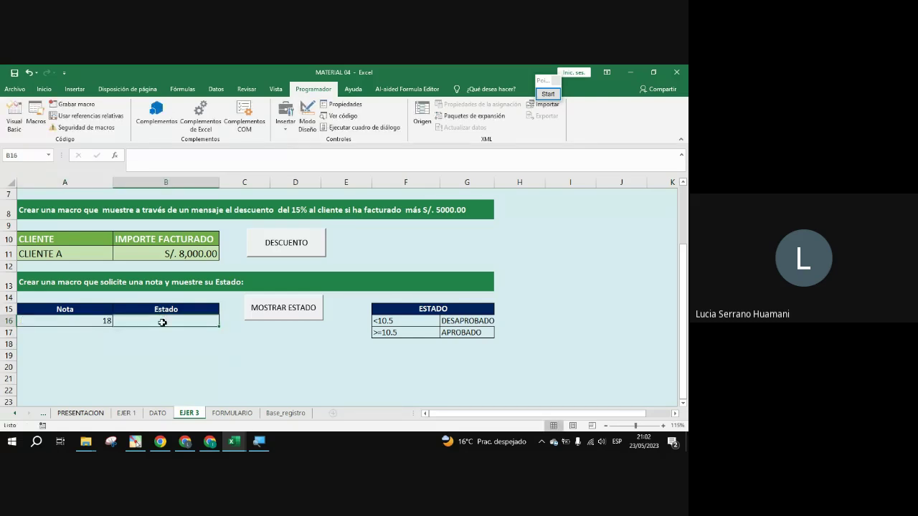
left_click(112, 324)
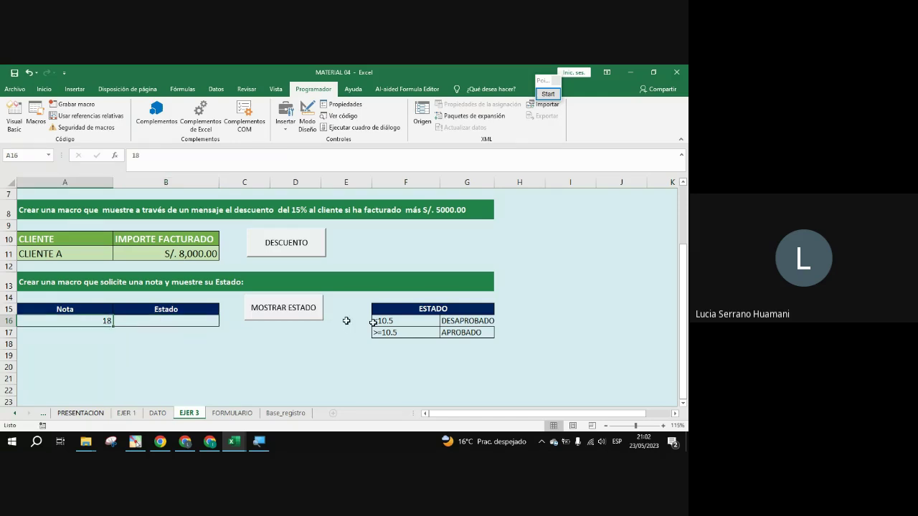
left_click(187, 318)
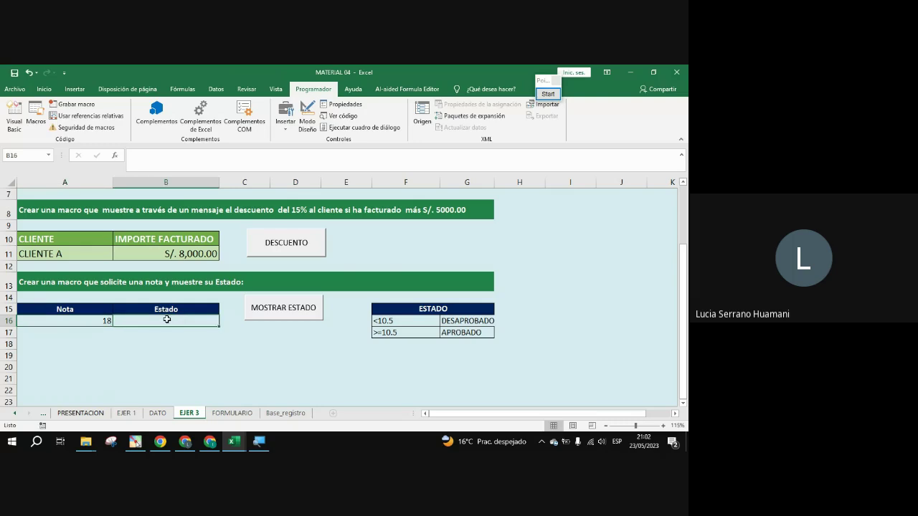
left_click(104, 322)
left_click(141, 320)
left_click(107, 321)
type("8")
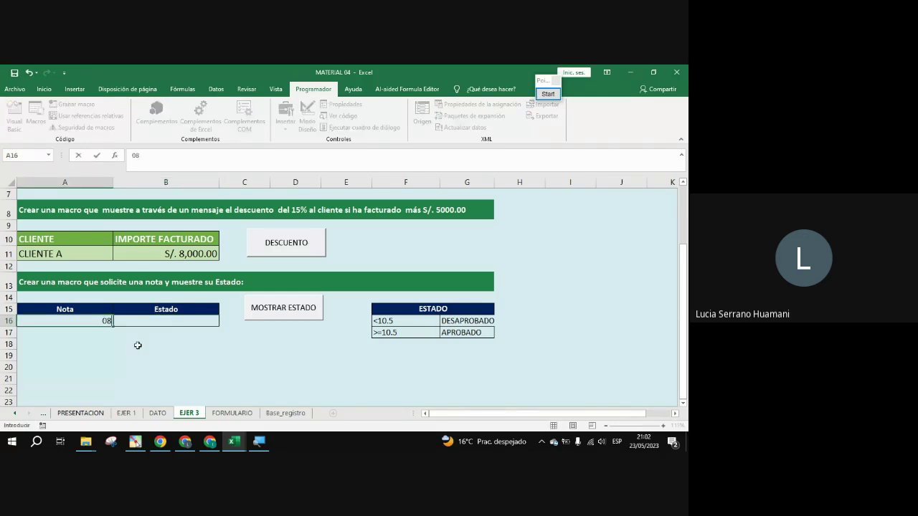
key("Return")
left_click(161, 321)
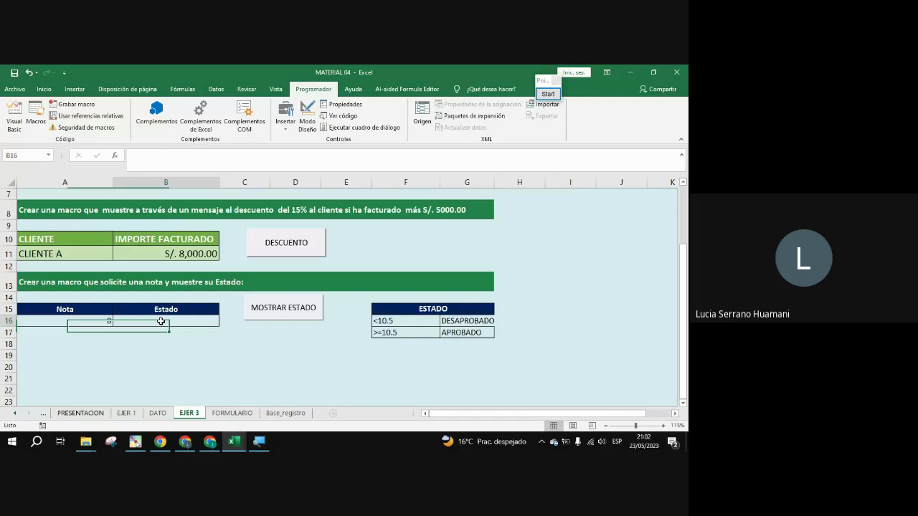
left_click(108, 321)
key("Delete")
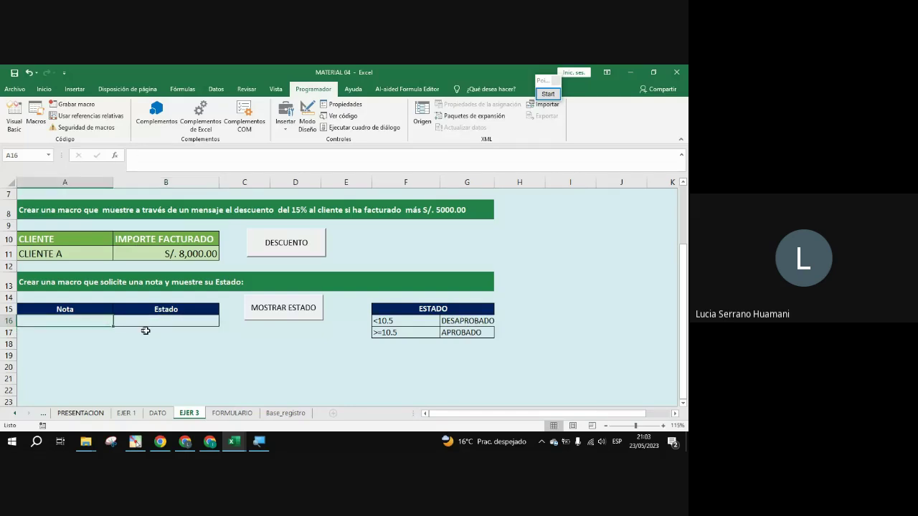
left_click(135, 321)
left_click(102, 320)
key("Tab")
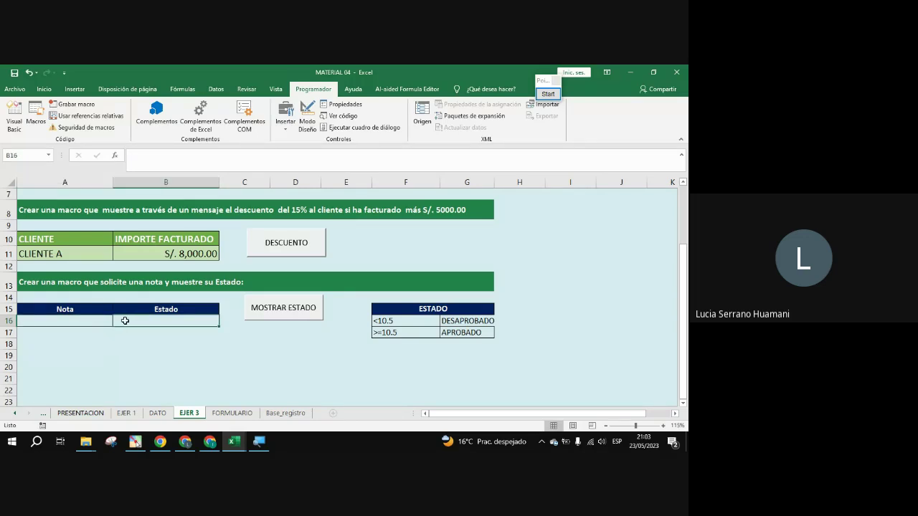
left_click(98, 322)
left_click(137, 322)
left_click(95, 320)
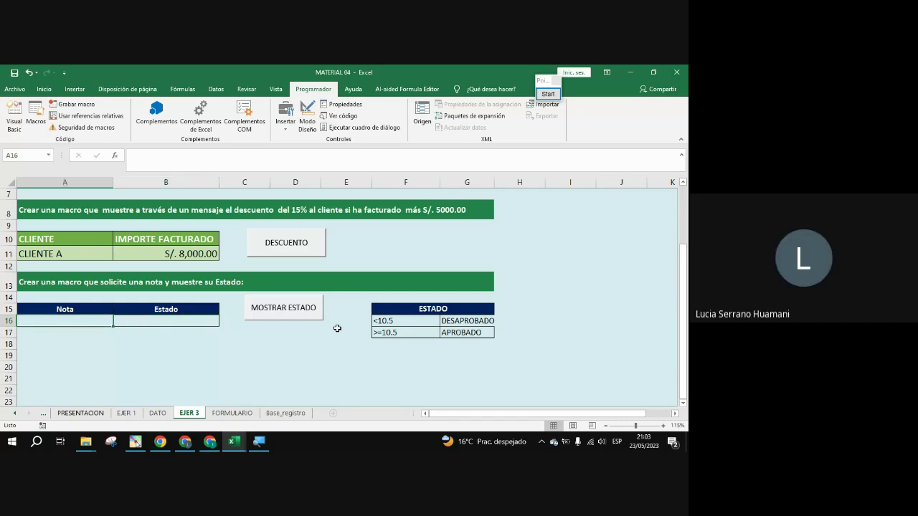
left_click(165, 320)
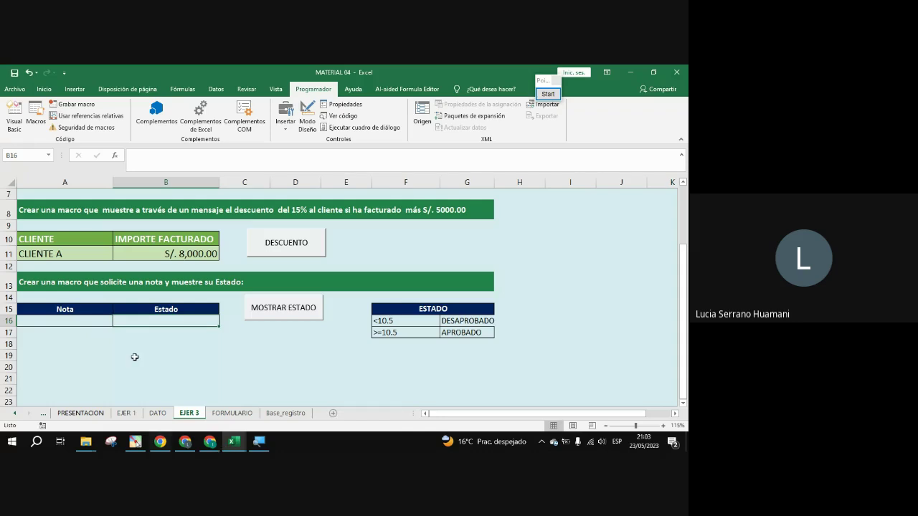
Save MATERIAL 04 on the Escritorio as 'Libro de Excel habilitado para macros', then return to Google Meet in Chrome.
left_click(15, 89)
left_click(50, 223)
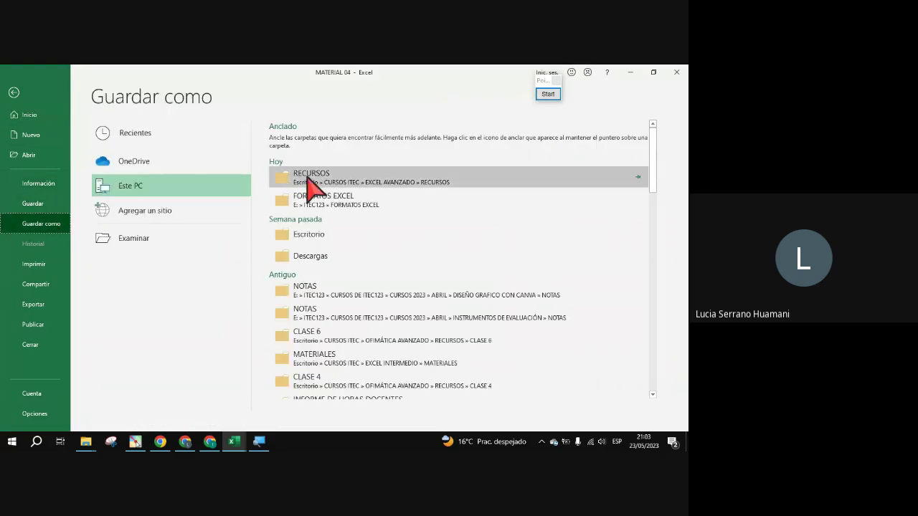
left_click(315, 233)
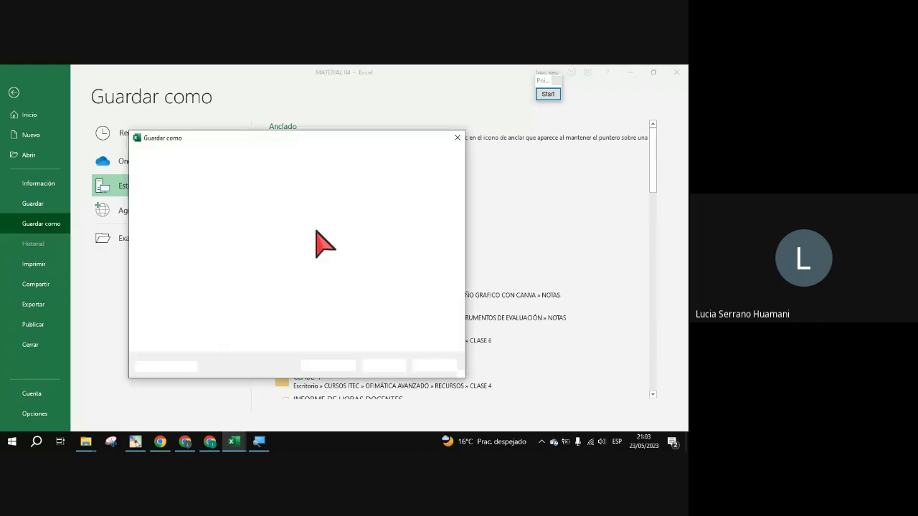
left_click(229, 312)
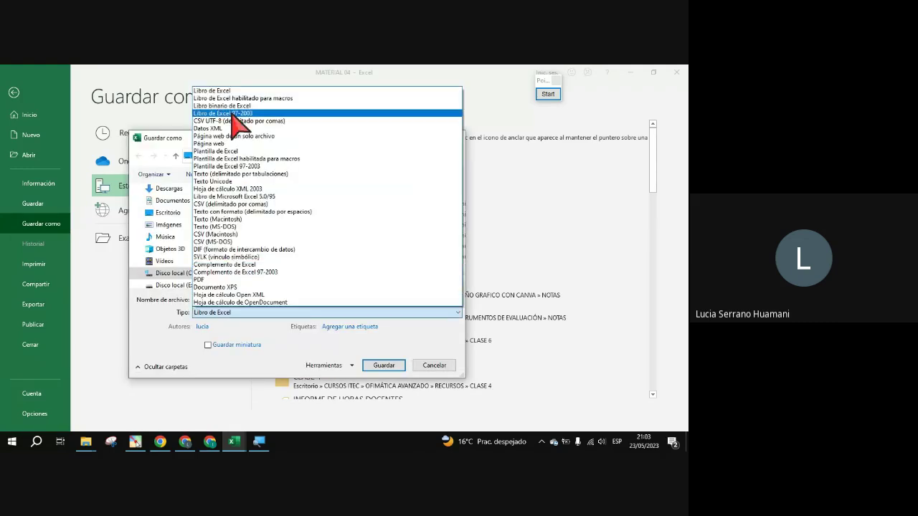
key("Escape")
key("Down")
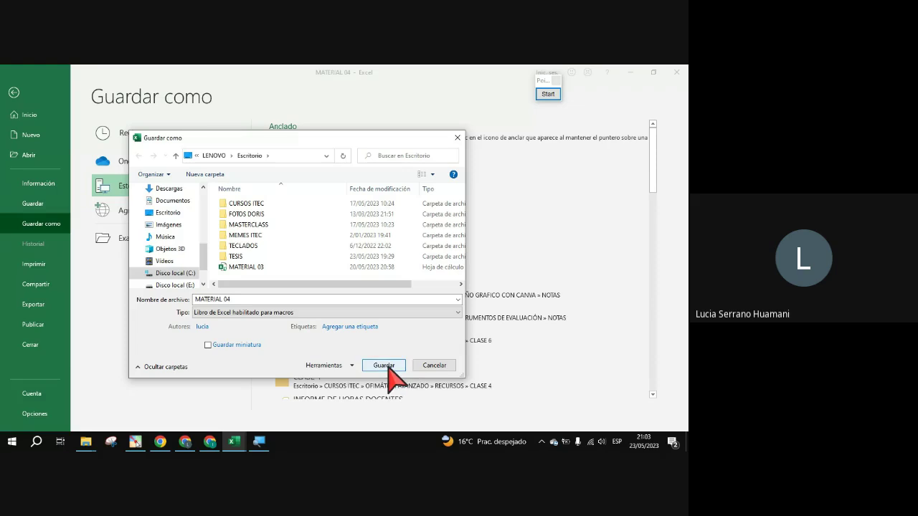
left_click(388, 366)
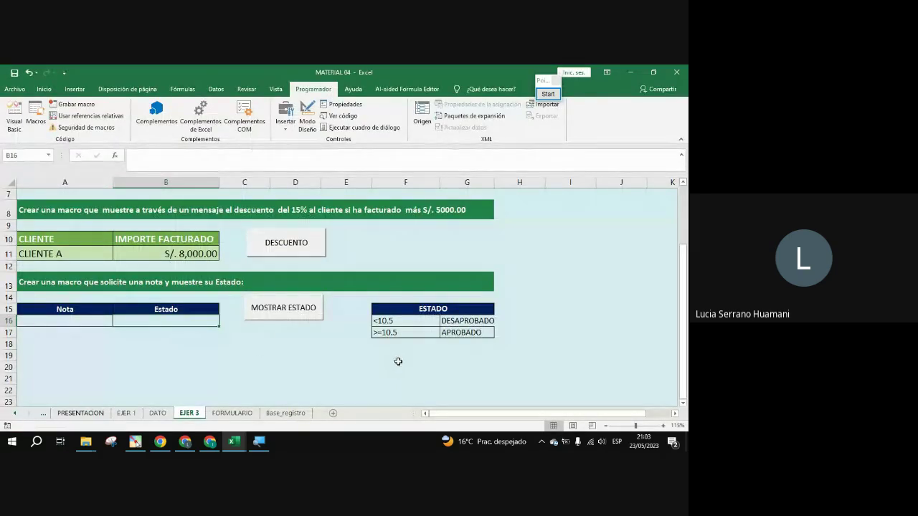
left_click(187, 442)
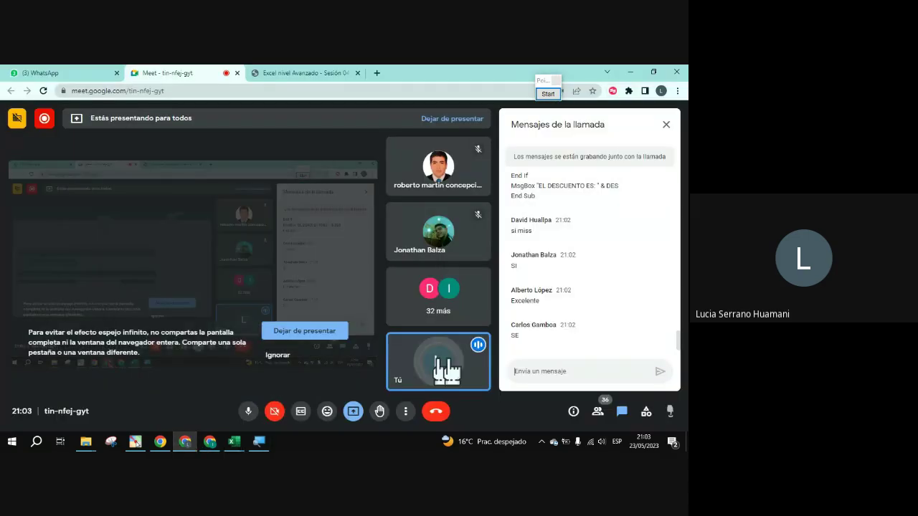